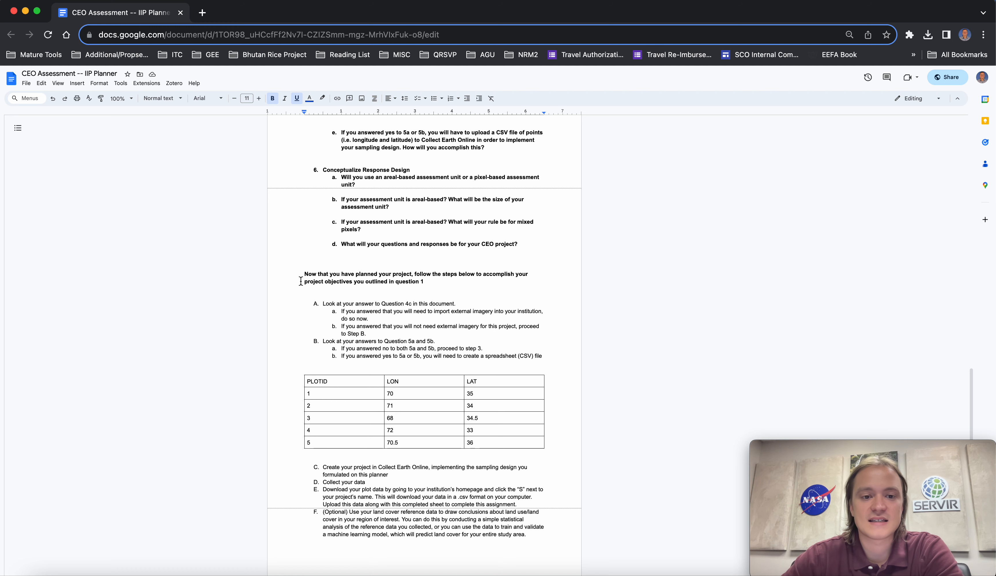
Step: Open the linked example assessment from the planner worksheet and compare it with the blank planner
{"action": "mouse_move", "coordinate": [432, 207]}
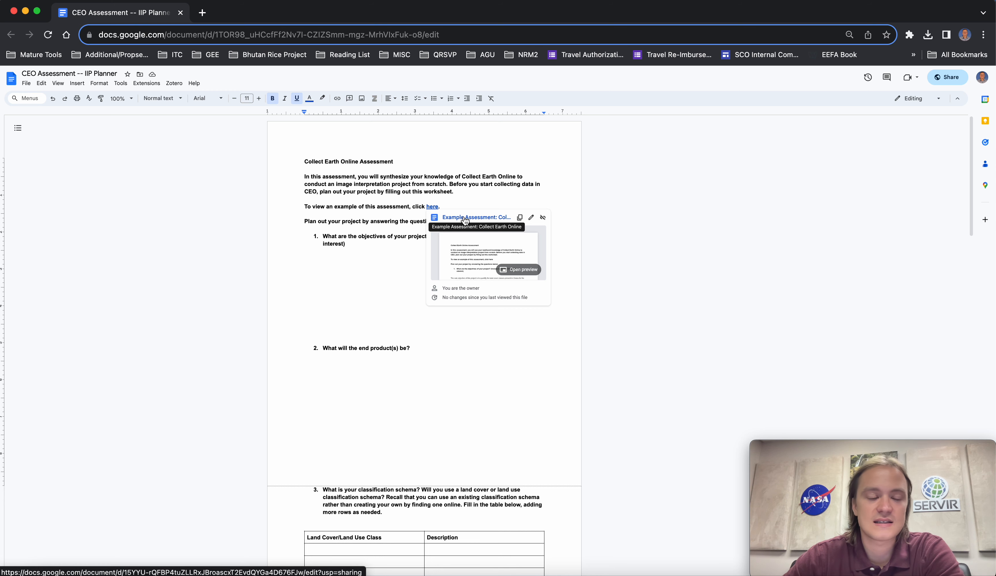
{"action": "left_click", "coordinate": [464, 218]}
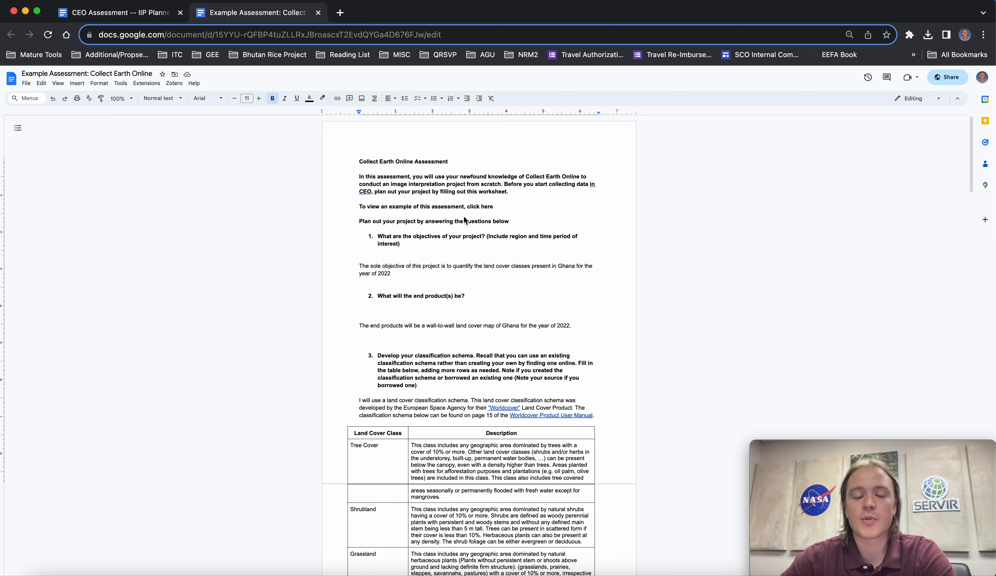
{"action": "left_click", "coordinate": [118, 13]}
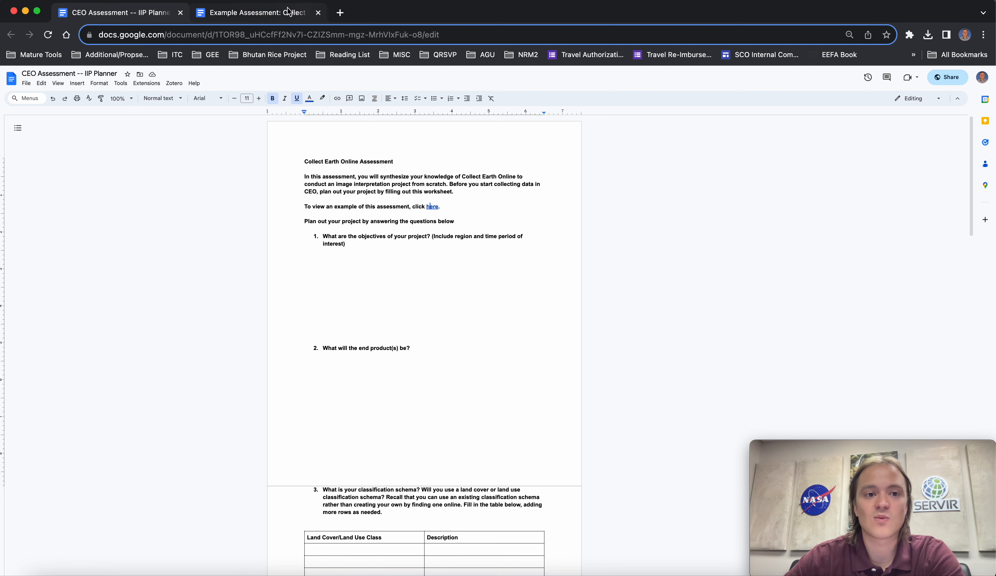
{"action": "left_click", "coordinate": [266, 15]}
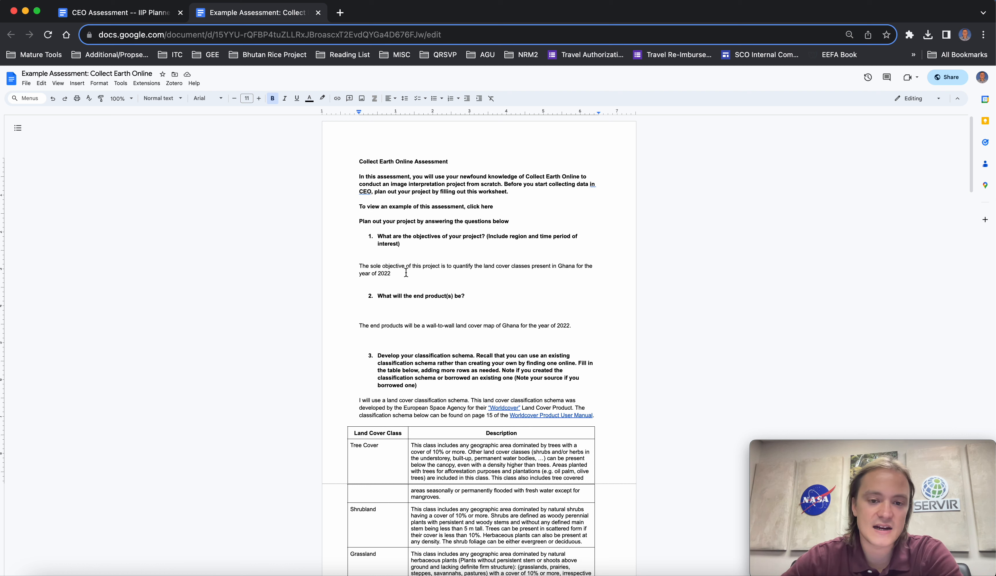
Step: Review the example's answers on project objectives, end products and classification schema, selecting the objective statement about Ghana in 2022
{"action": "left_click_drag", "start_coordinate": [355, 268], "coordinate": [409, 272]}
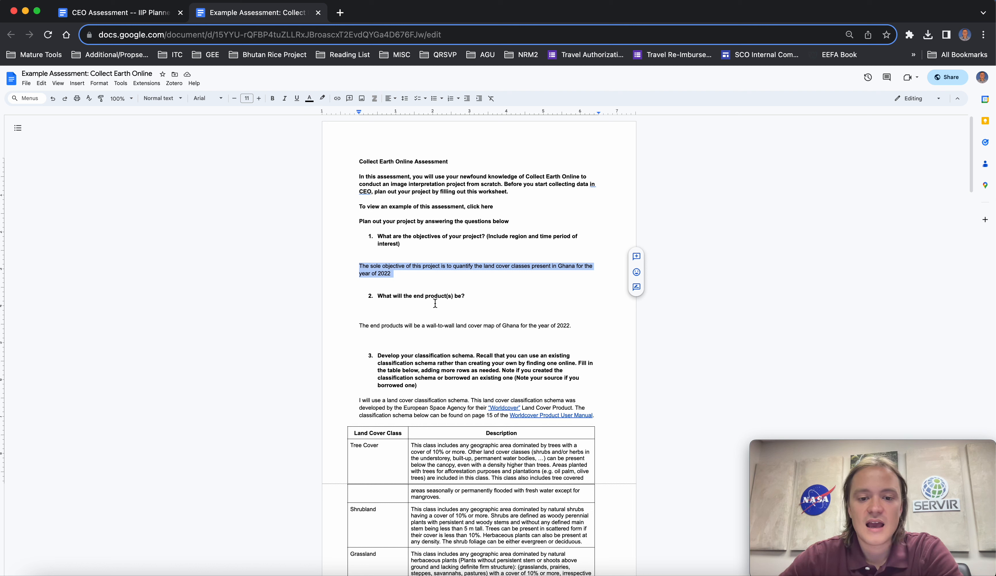
{"action": "left_click", "coordinate": [435, 324]}
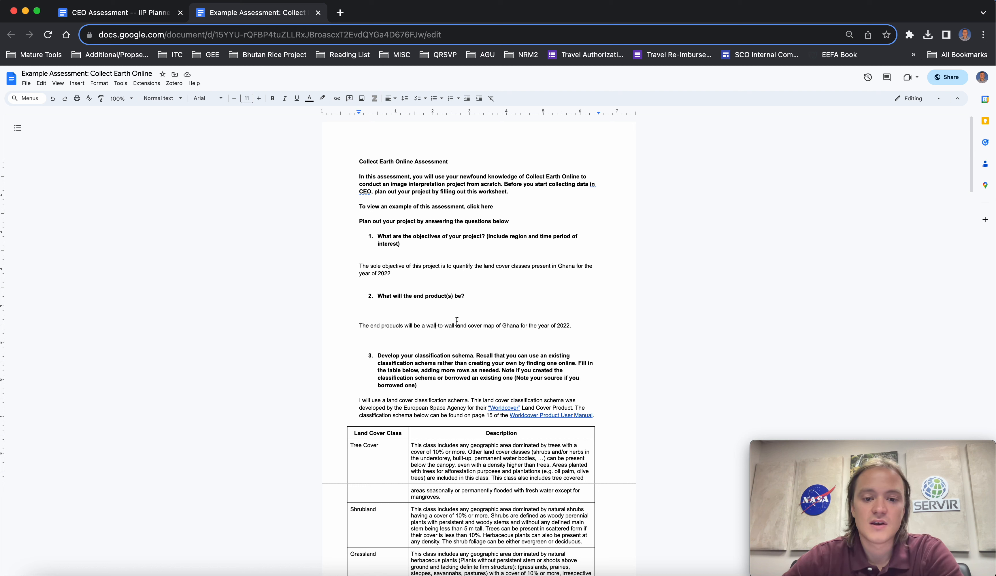
{"action": "scroll", "coordinate": [591, 350], "scroll_direction": "down", "scroll_amount": 5}
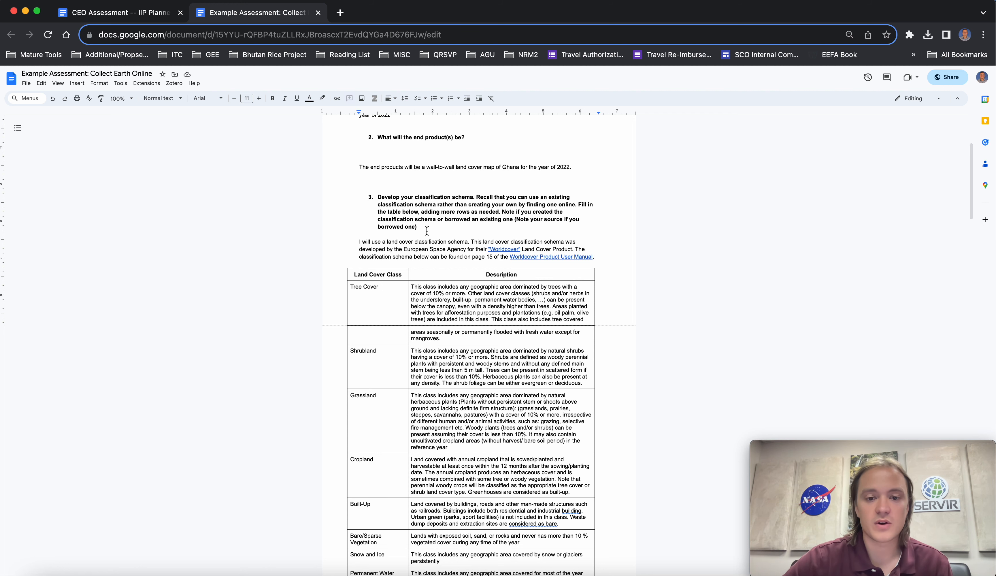
{"action": "scroll", "coordinate": [472, 265], "scroll_direction": "down", "scroll_amount": 3}
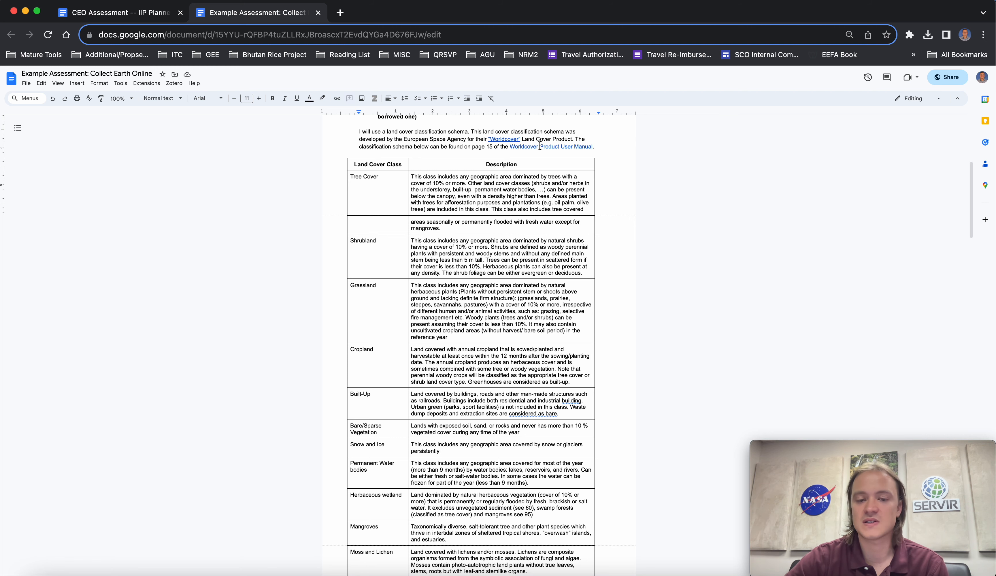
Step: View the Worldcover website linked in the schema answer, then return to the example's land cover class table
{"action": "left_click", "coordinate": [498, 139]}
{"action": "left_click", "coordinate": [522, 151]}
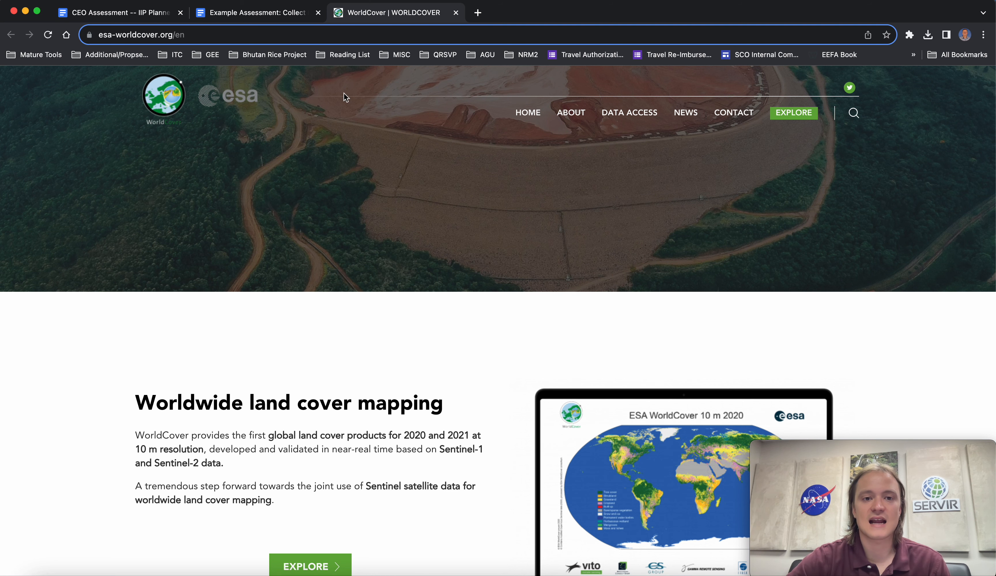
{"action": "left_click", "coordinate": [263, 14]}
{"action": "scroll", "coordinate": [504, 263], "scroll_direction": "down", "scroll_amount": 3}
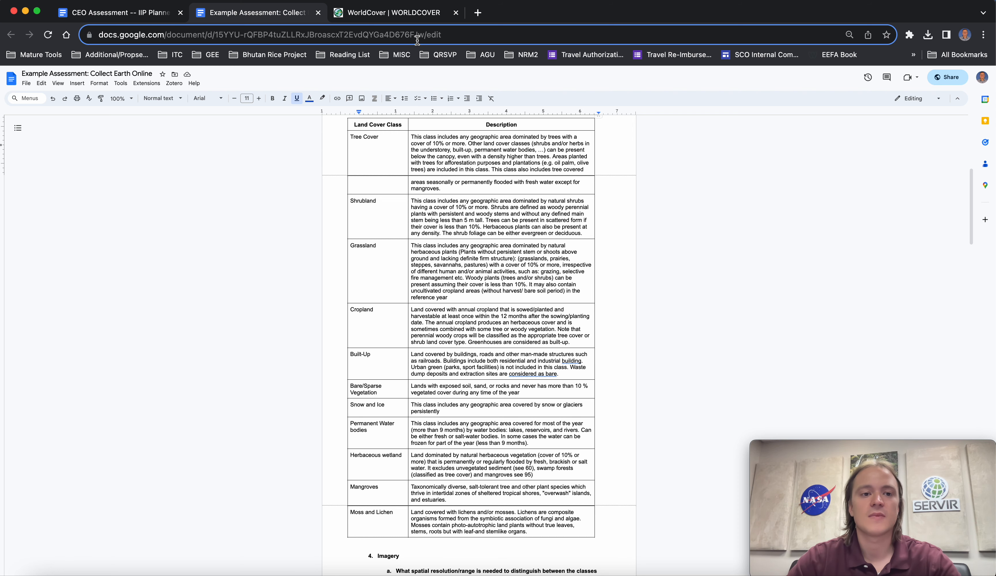
Step: Open the Earth Engine Code Editor at code.earthengine.google.com in a new browser tab
{"action": "left_click", "coordinate": [478, 12]}
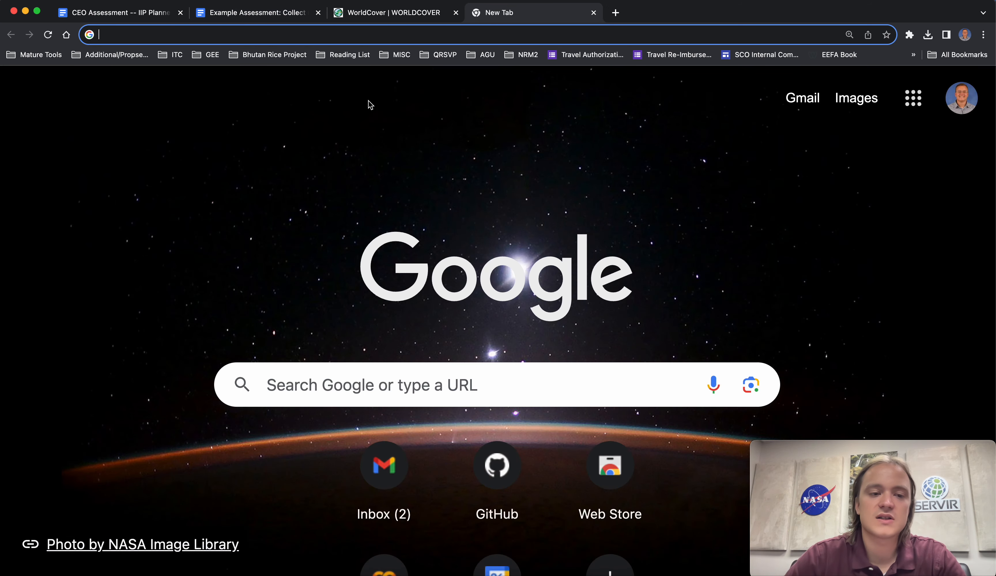
{"action": "type", "text": "code.earthengine.google.com"}
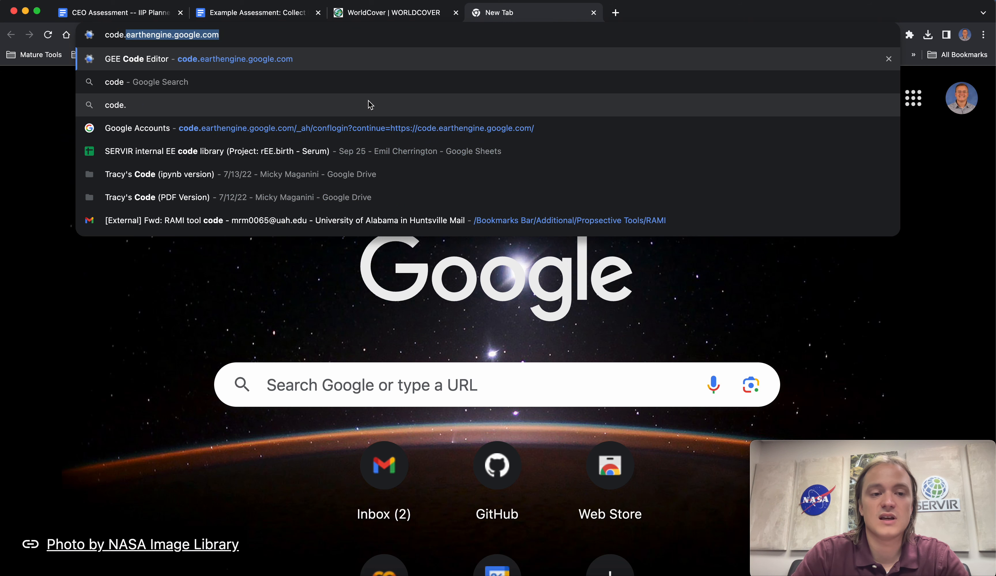
{"action": "key", "text": "Return"}
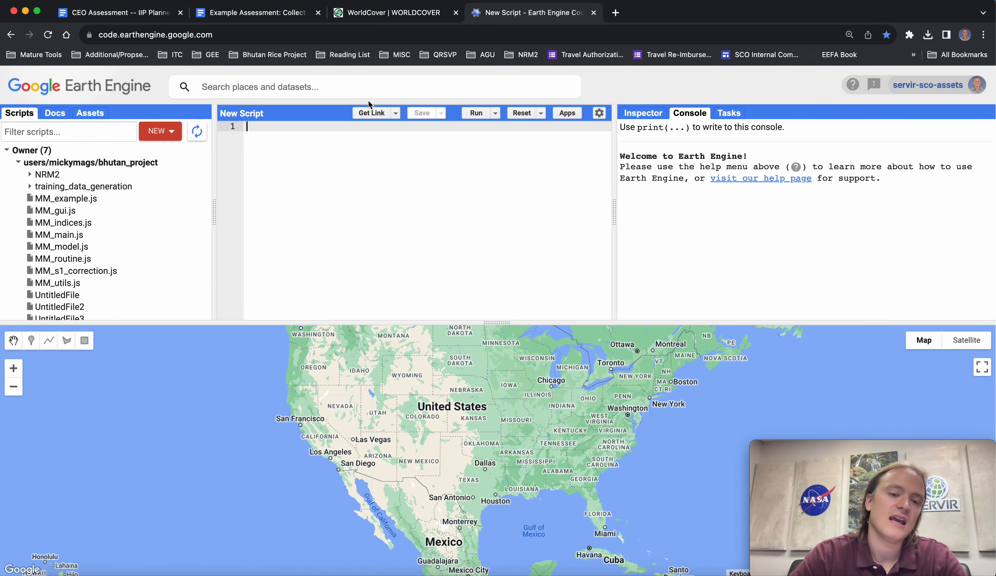
Step: Search the Earth Engine datasets for worldcover and examine the band and class table of ESA WorldCover 10m v200
{"action": "left_click", "coordinate": [289, 92]}
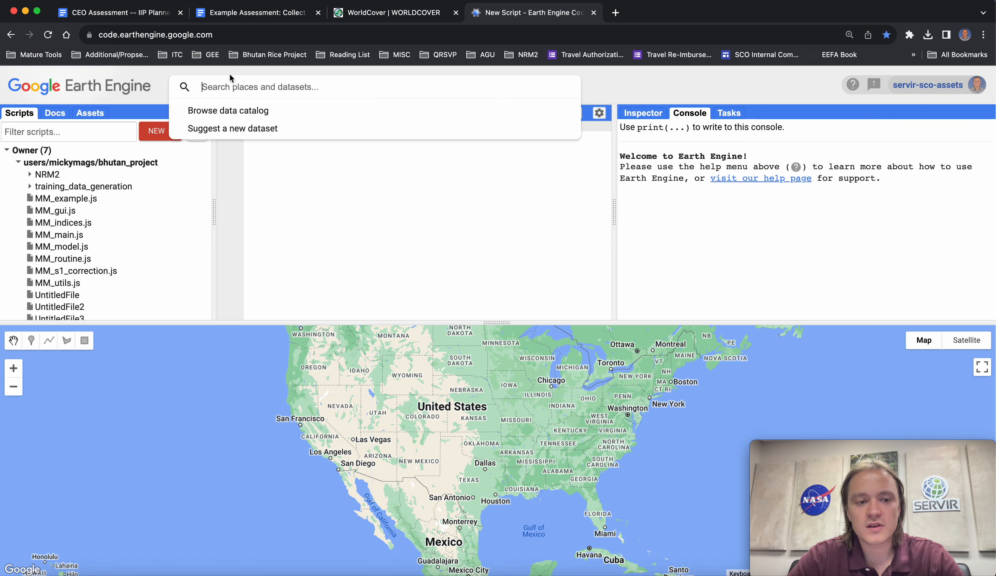
{"action": "type", "text": "worldcover"}
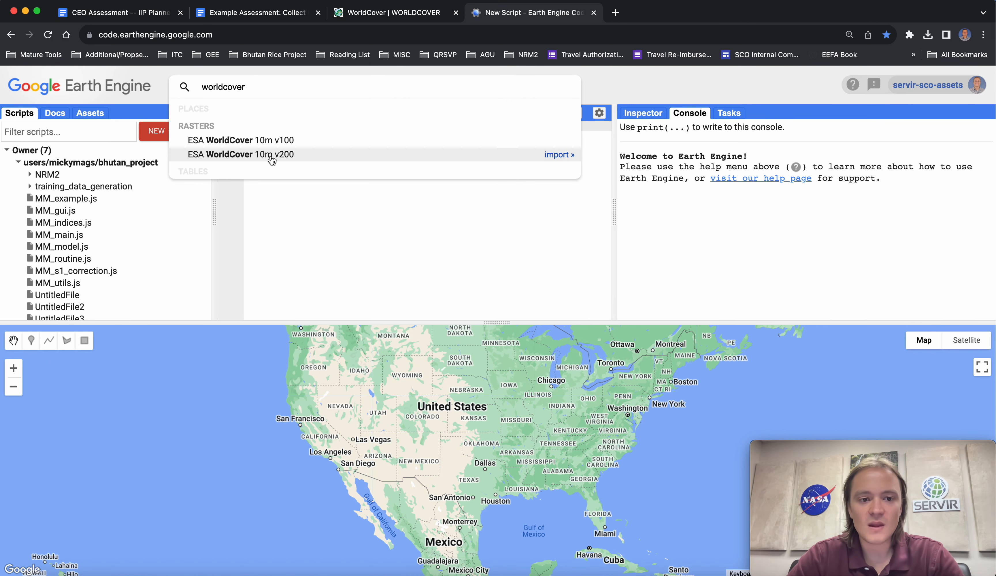
{"action": "left_click", "coordinate": [272, 156]}
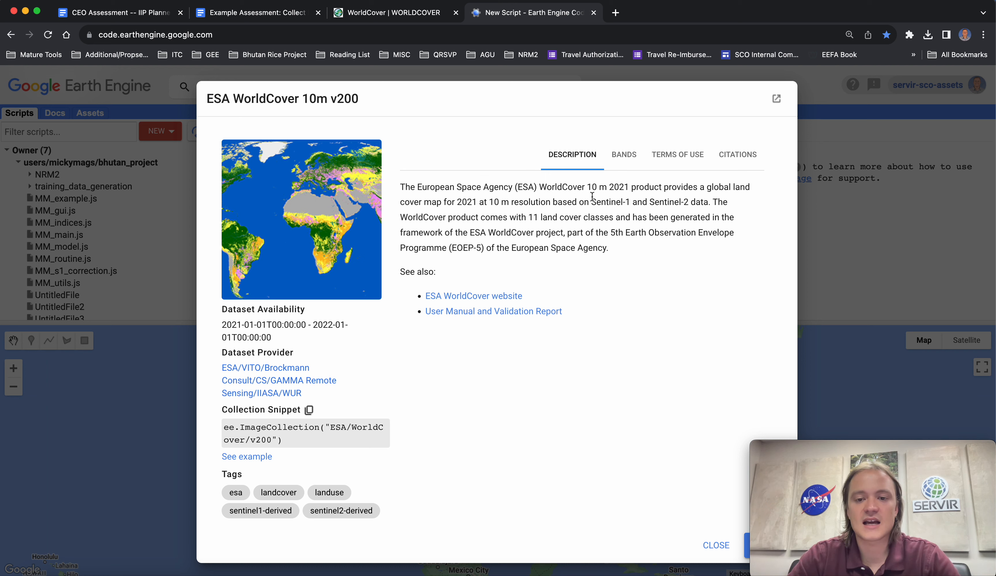
{"action": "left_click", "coordinate": [624, 154]}
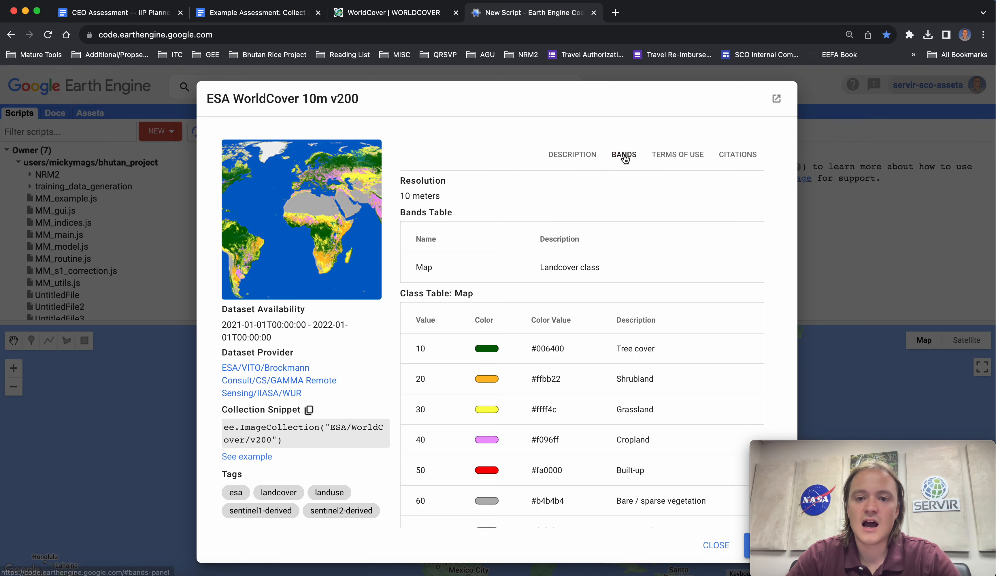
{"action": "scroll", "coordinate": [555, 332], "scroll_direction": "down", "scroll_amount": 3}
{"action": "scroll", "coordinate": [555, 333], "scroll_direction": "down", "scroll_amount": 1}
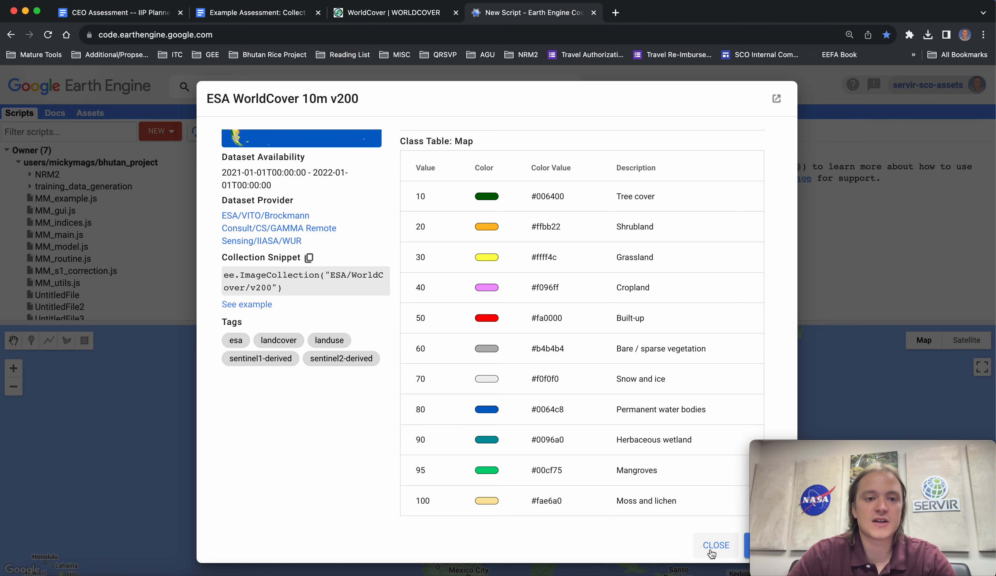
{"action": "left_click", "coordinate": [715, 546]}
Step: Open the Worldcover Product User Manual linked in the example assessment and find the land cover class definitions on page 15
{"action": "left_click", "coordinate": [253, 16]}
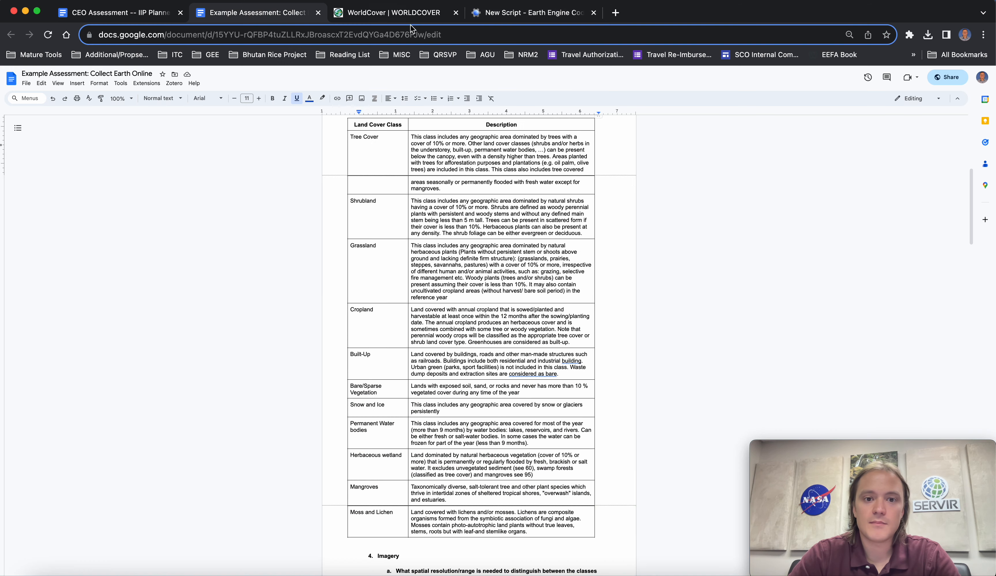
{"action": "scroll", "coordinate": [528, 260], "scroll_direction": "up", "scroll_amount": 5}
{"action": "left_click", "coordinate": [529, 259]}
{"action": "left_click", "coordinate": [540, 268]}
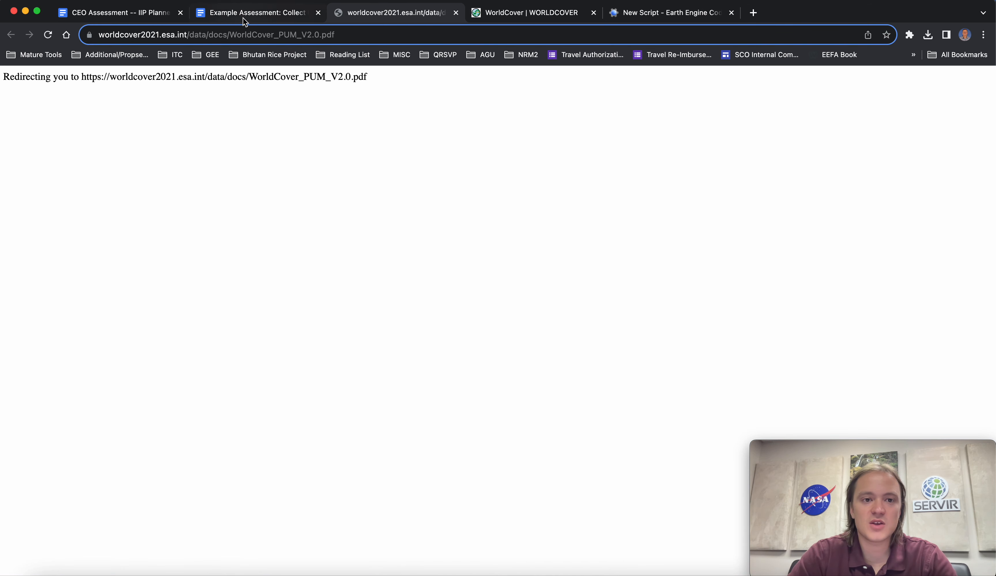
{"action": "scroll", "coordinate": [506, 364], "scroll_direction": "down", "scroll_amount": 5}
{"action": "scroll", "coordinate": [549, 391], "scroll_direction": "down", "scroll_amount": 20}
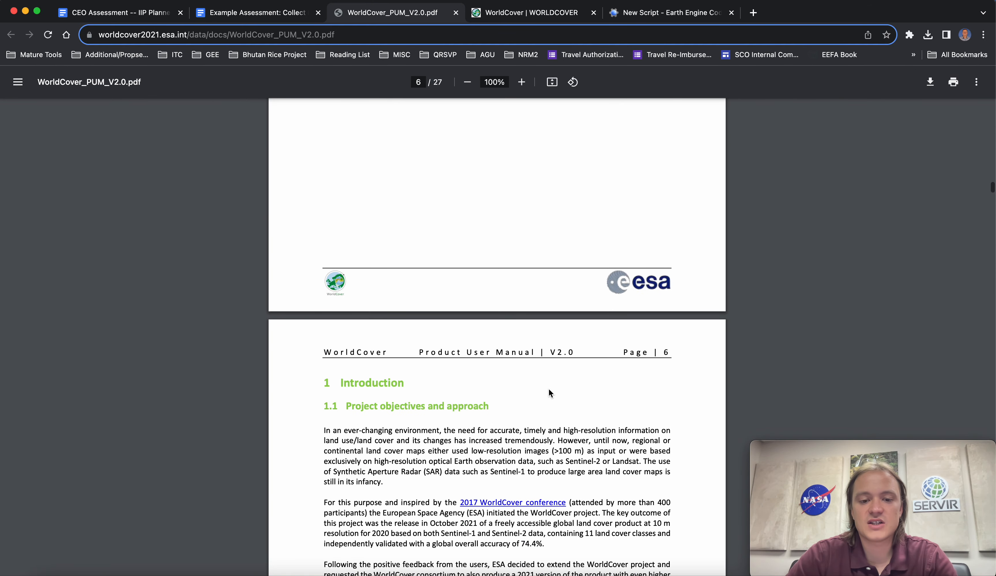
{"action": "scroll", "coordinate": [549, 392], "scroll_direction": "down", "scroll_amount": 20}
{"action": "scroll", "coordinate": [549, 388], "scroll_direction": "down", "scroll_amount": 20}
{"action": "scroll", "coordinate": [548, 388], "scroll_direction": "down", "scroll_amount": 15}
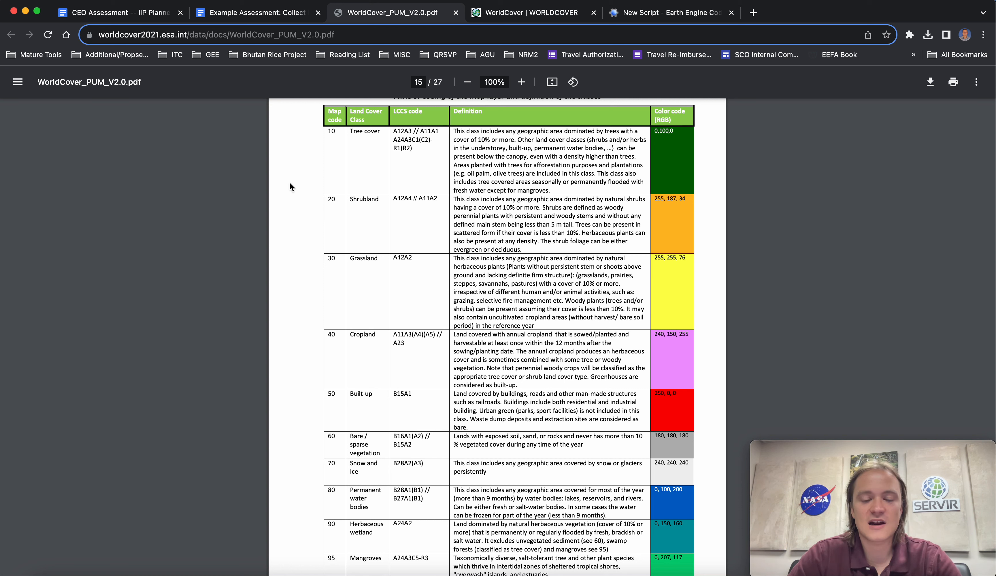
Step: Return to the example assessment and review its answers in the Imagery section
{"action": "left_click", "coordinate": [254, 19]}
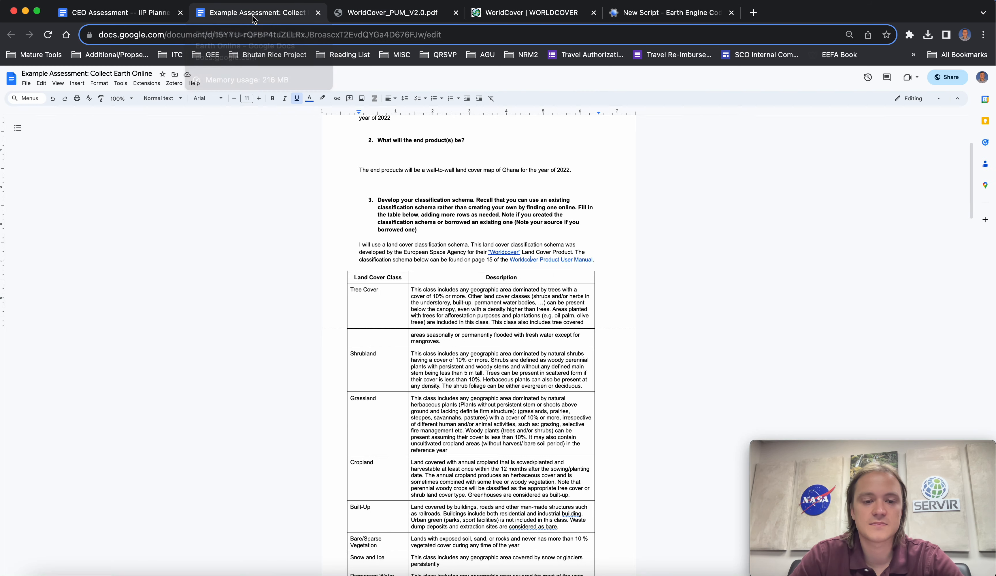
{"action": "scroll", "coordinate": [559, 326], "scroll_direction": "down", "scroll_amount": 10}
{"action": "scroll", "coordinate": [560, 327], "scroll_direction": "down", "scroll_amount": 5}
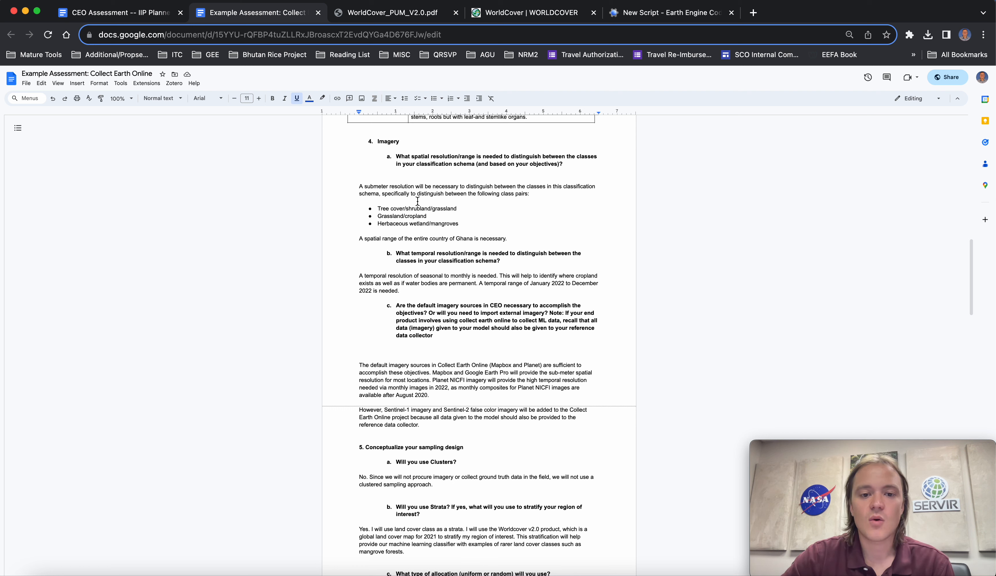
Step: Go back over the land cover class table and select the Herbaceous wetland and Mangroves class names for comparison
{"action": "scroll", "coordinate": [442, 203], "scroll_direction": "up", "scroll_amount": 10}
{"action": "scroll", "coordinate": [442, 203], "scroll_direction": "up", "scroll_amount": 3}
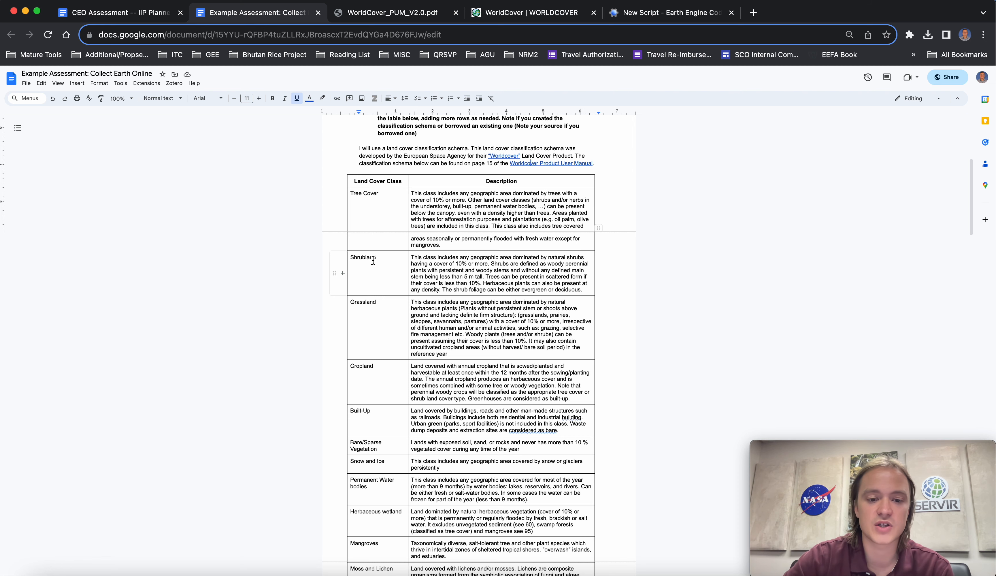
{"action": "scroll", "coordinate": [386, 394], "scroll_direction": "down", "scroll_amount": 5}
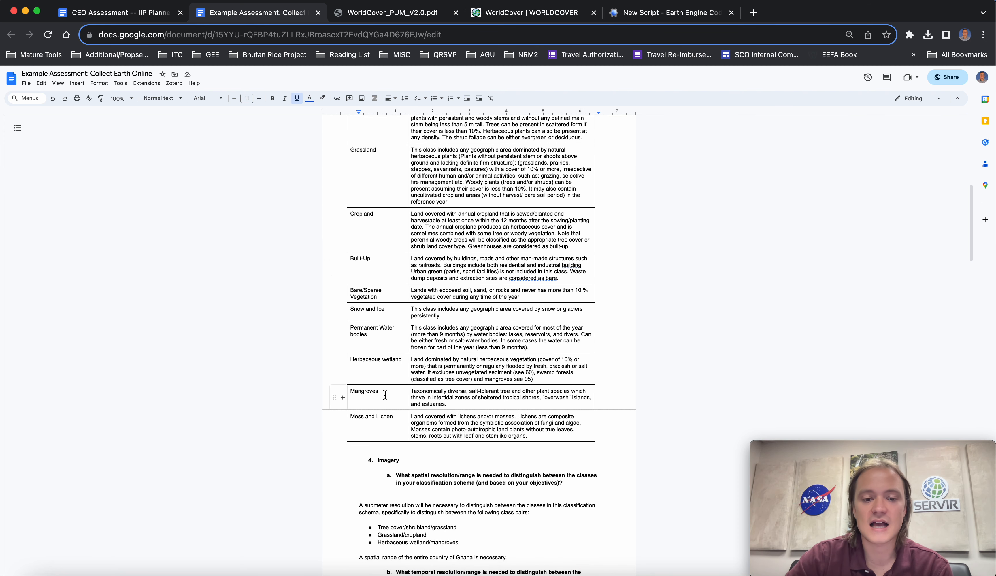
{"action": "left_click_drag", "start_coordinate": [386, 395], "coordinate": [346, 354]}
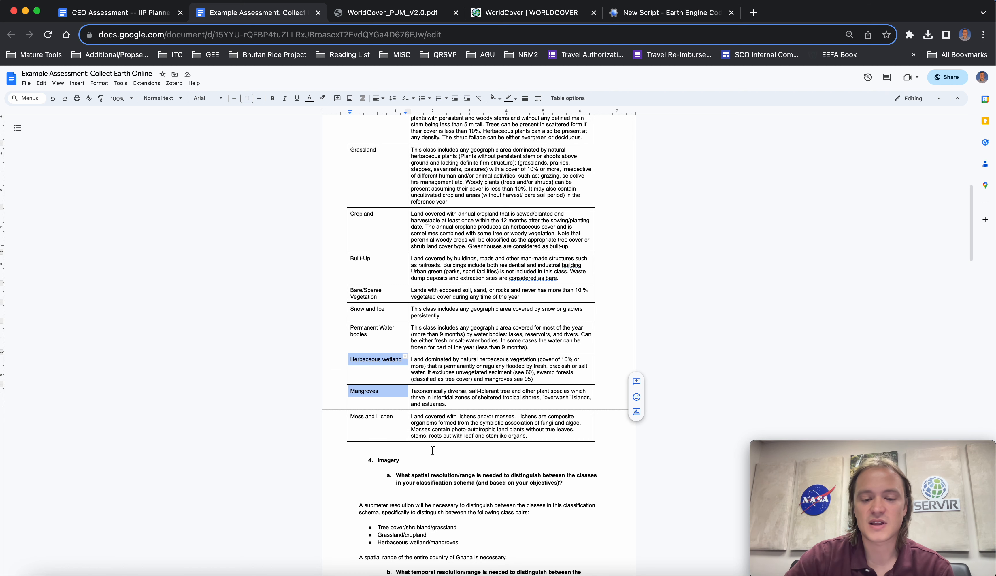
{"action": "left_click", "coordinate": [435, 483]}
Step: Read the spatial resolution answer with its class pairs and the temporal resolution question in the Imagery section
{"action": "scroll", "coordinate": [383, 479], "scroll_direction": "down", "scroll_amount": 4}
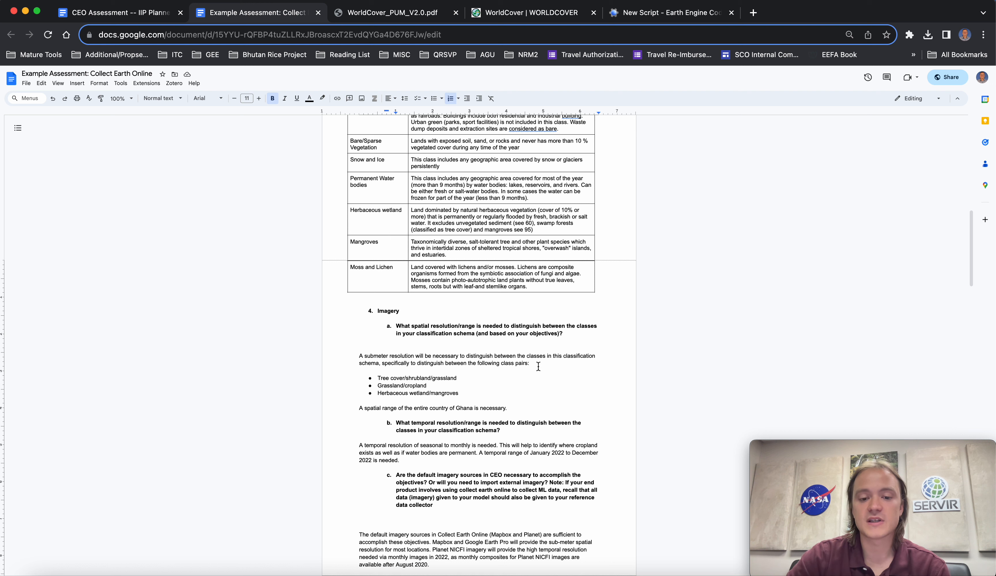
{"action": "left_click", "coordinate": [471, 394]}
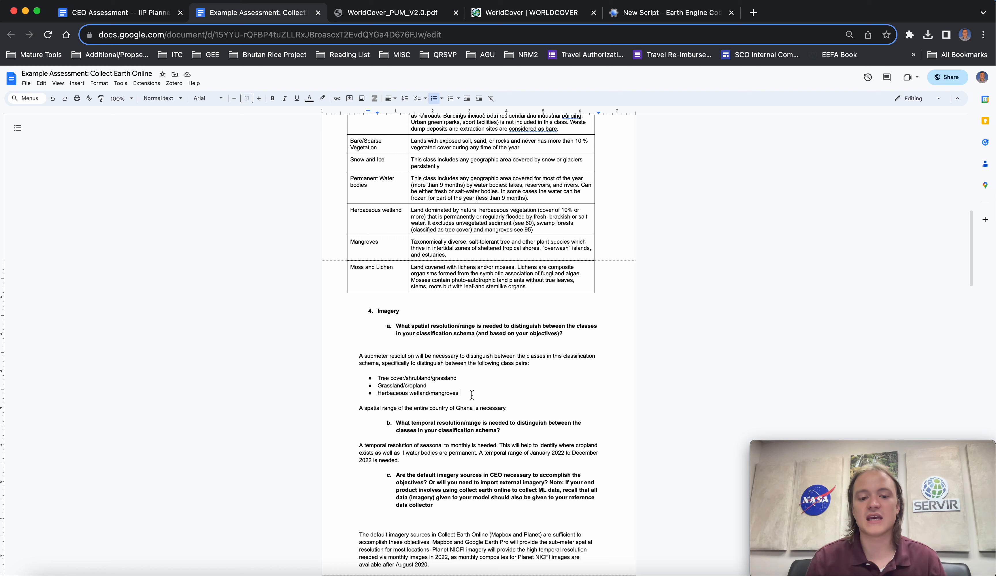
{"action": "scroll", "coordinate": [471, 394], "scroll_direction": "down", "scroll_amount": 5}
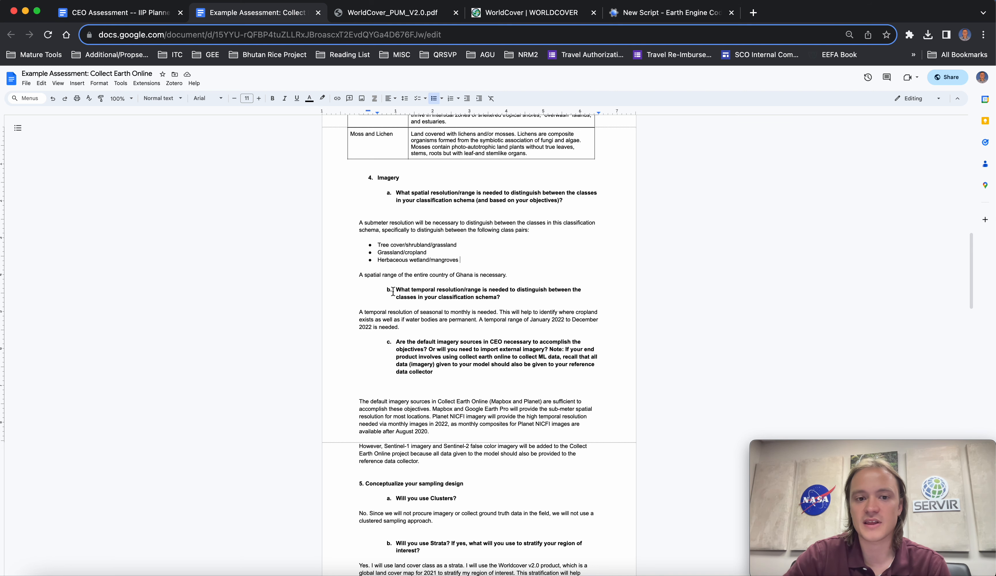
Step: Select the "more than 9 months" wording for permanent water bodies and the Cropland row to examine their temporal criteria
{"action": "scroll", "coordinate": [392, 291], "scroll_direction": "up", "scroll_amount": 10}
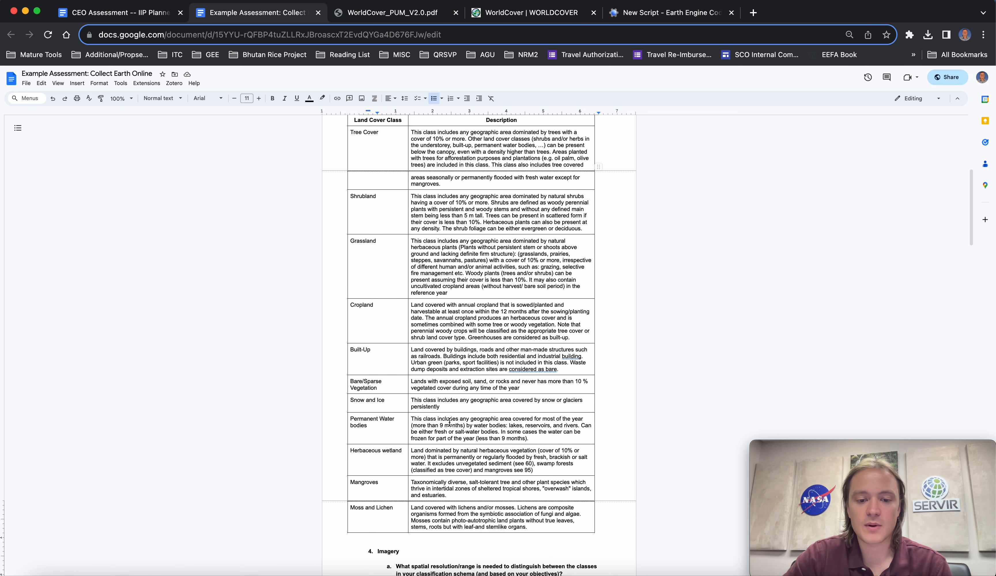
{"action": "left_click_drag", "start_coordinate": [466, 425], "coordinate": [411, 426]}
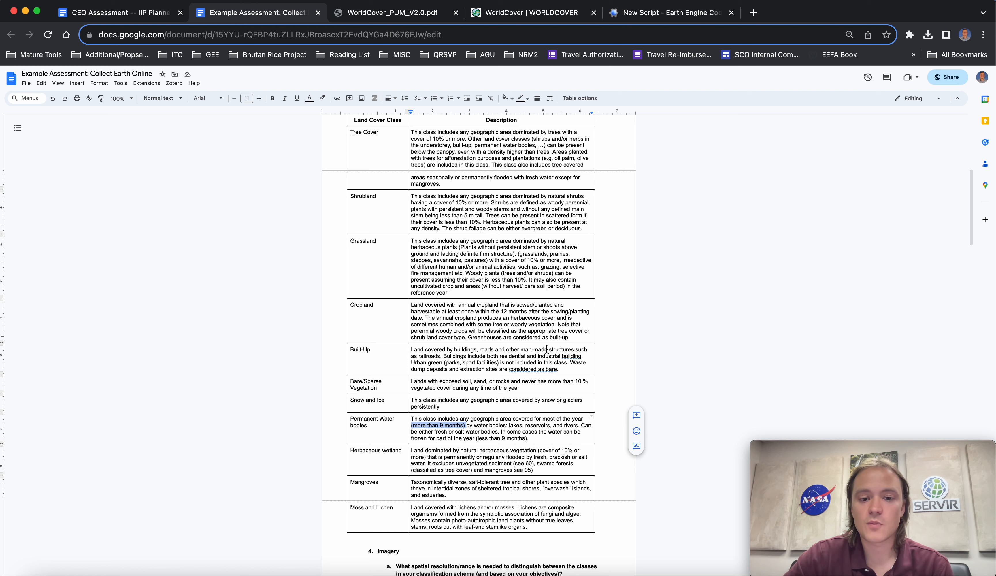
{"action": "left_click", "coordinate": [361, 309]}
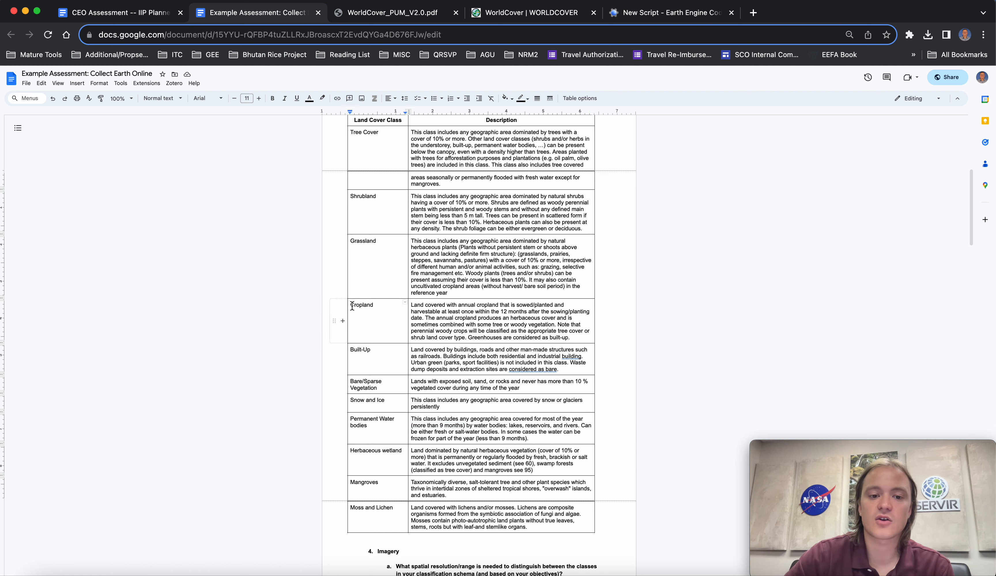
{"action": "left_click_drag", "start_coordinate": [352, 306], "coordinate": [451, 306]}
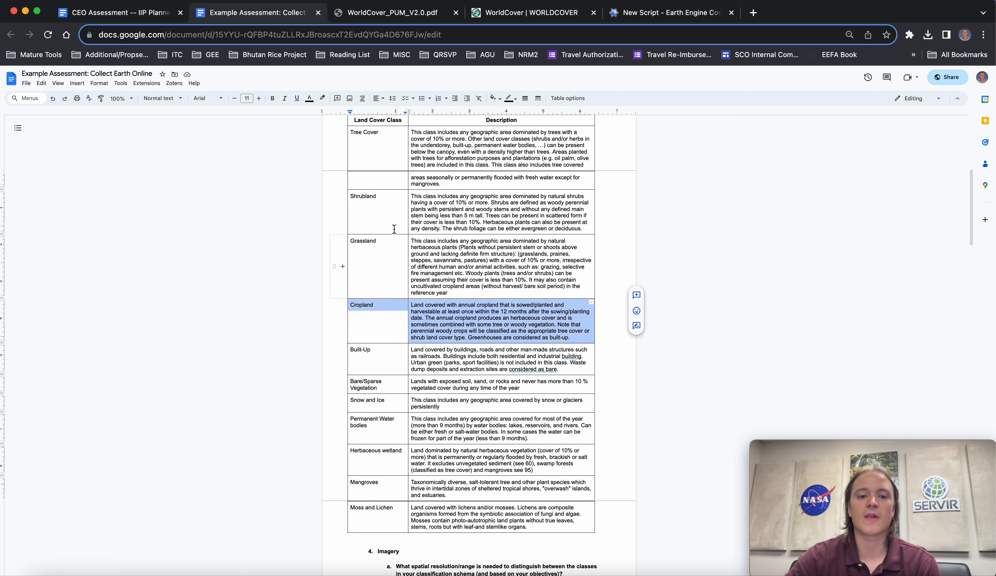
{"action": "left_click", "coordinate": [453, 242]}
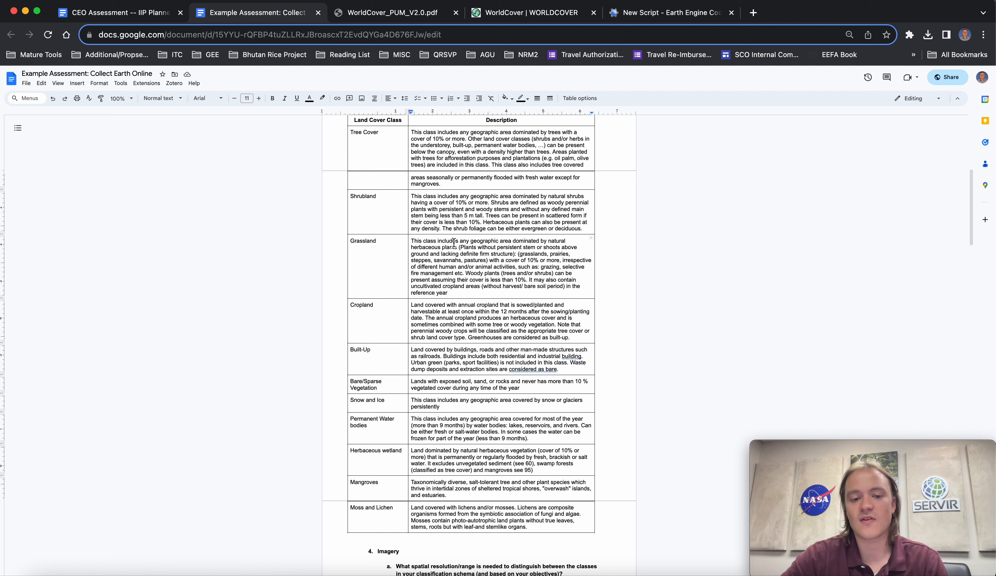
Step: Read the Imagery section's temporal resolution and imagery source answers, highlighting the question about the default imagery sources in CEO
{"action": "scroll", "coordinate": [482, 338], "scroll_direction": "down", "scroll_amount": 10}
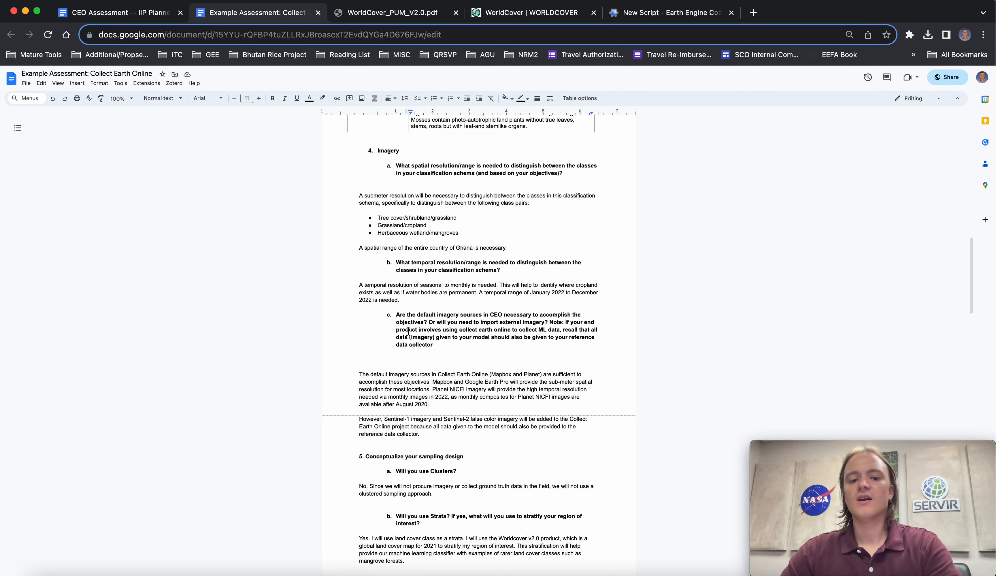
{"action": "left_click_drag", "start_coordinate": [394, 320], "coordinate": [443, 322]}
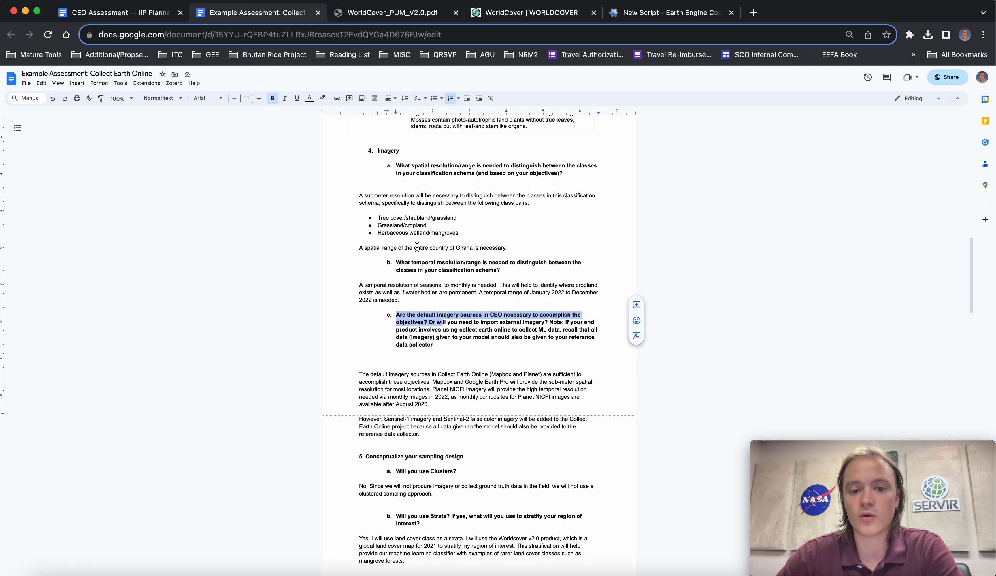
{"action": "left_click", "coordinate": [481, 274]}
{"action": "scroll", "coordinate": [481, 274], "scroll_direction": "down", "scroll_amount": 3}
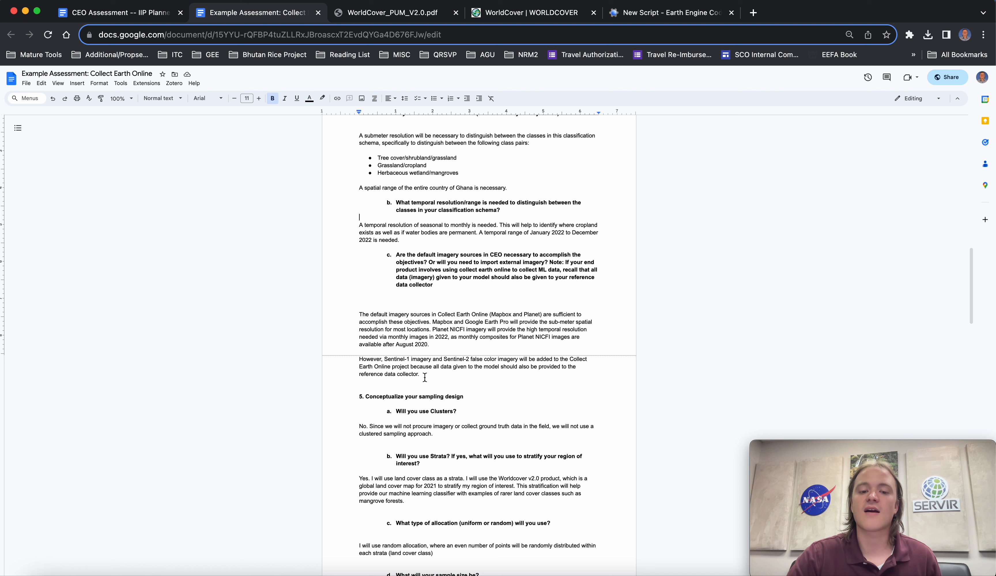
Step: Read the sampling design answers on clusters, strata and allocation type, continuing to the sample size question
{"action": "scroll", "coordinate": [424, 378], "scroll_direction": "down", "scroll_amount": 2}
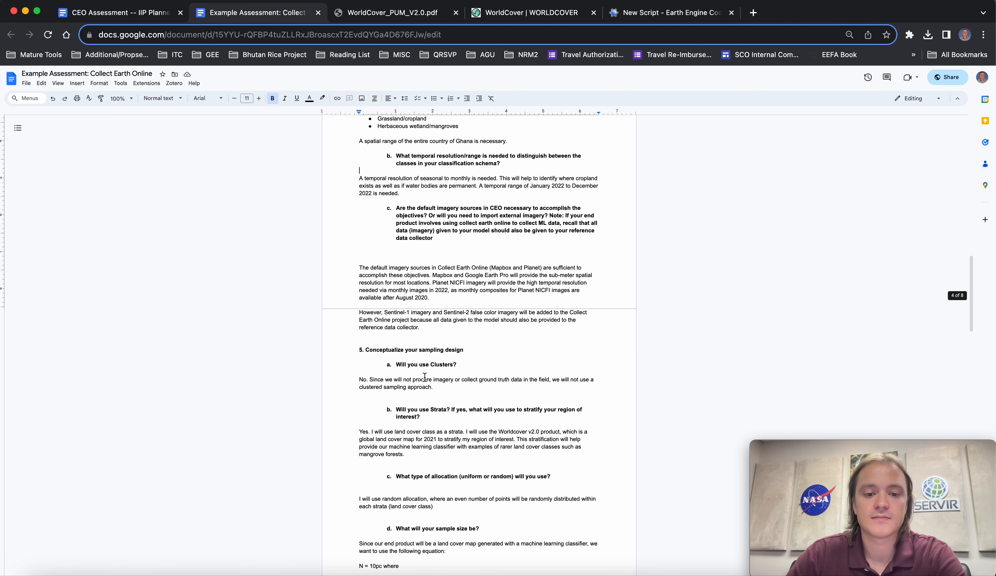
{"action": "scroll", "coordinate": [424, 377], "scroll_direction": "down", "scroll_amount": 6}
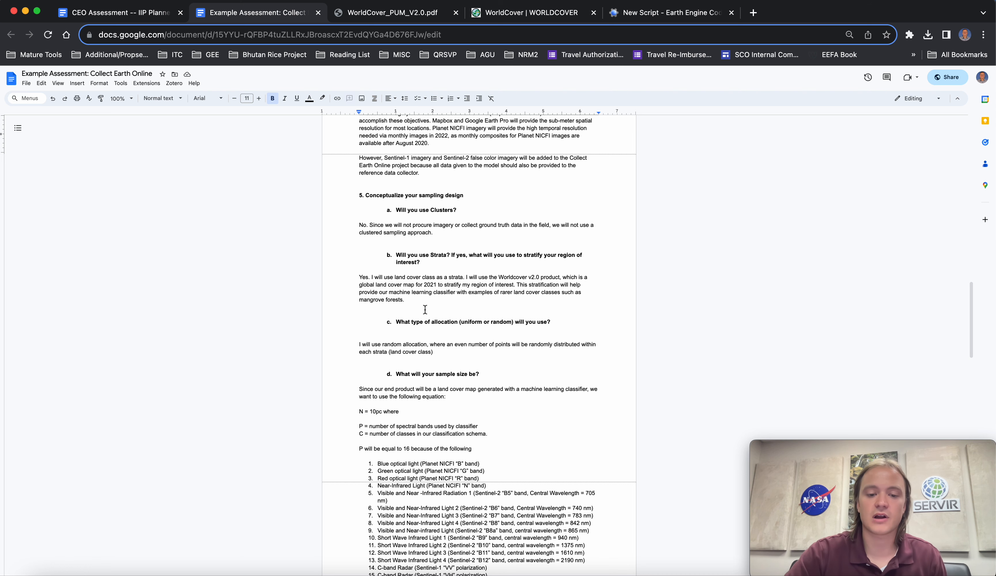
{"action": "scroll", "coordinate": [425, 309], "scroll_direction": "down", "scroll_amount": 5}
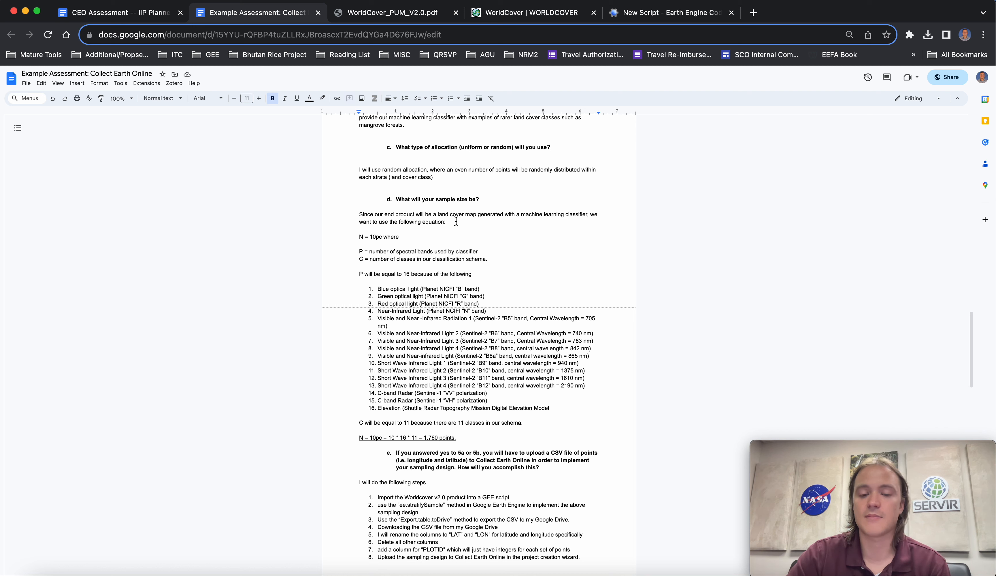
Step: Highlight the sample size equation N = 10pc and the numbered list of spectral bands that defines P
{"action": "left_click_drag", "start_coordinate": [358, 236], "coordinate": [393, 236]}
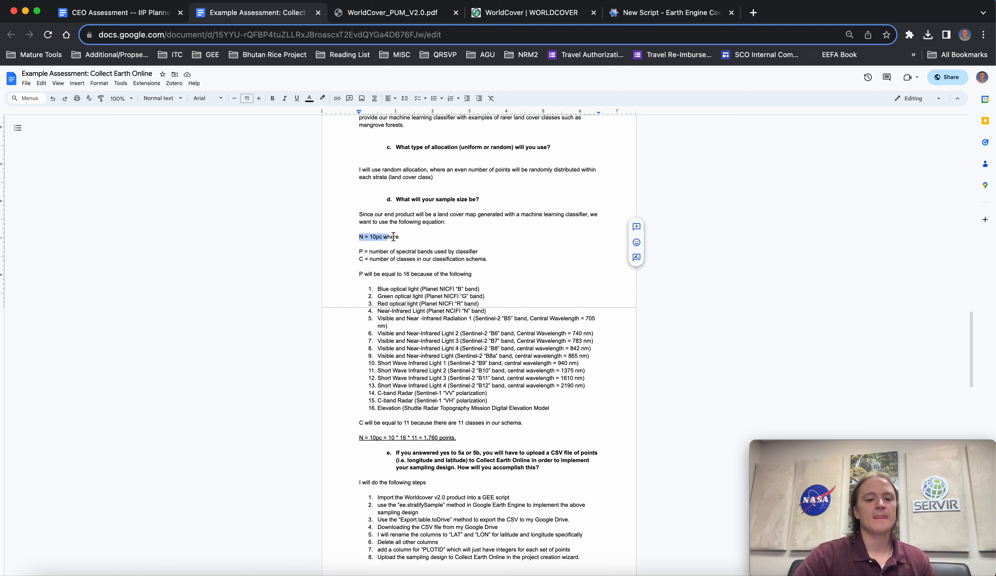
{"action": "left_click", "coordinate": [410, 237]}
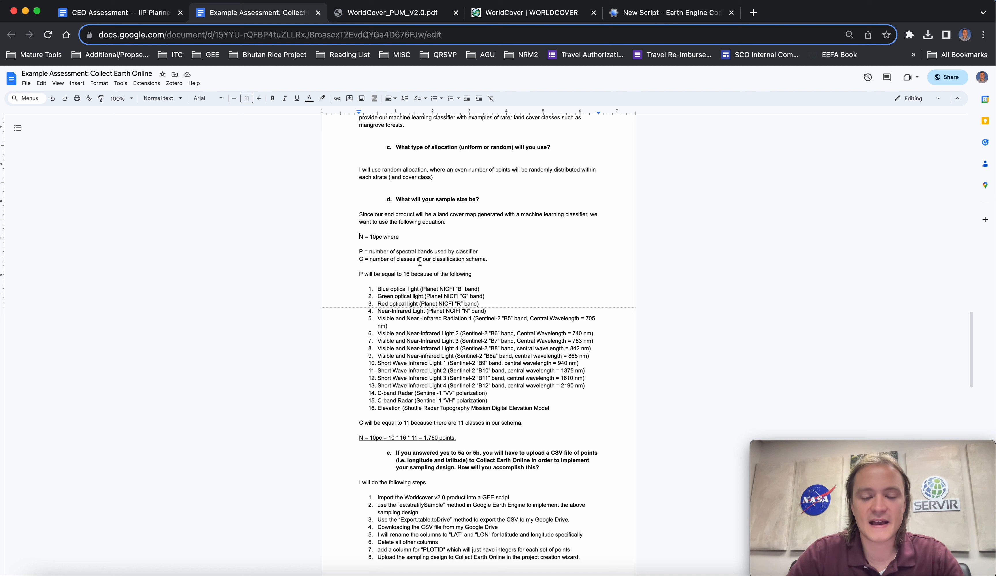
{"action": "left_click_drag", "start_coordinate": [377, 288], "coordinate": [554, 412]}
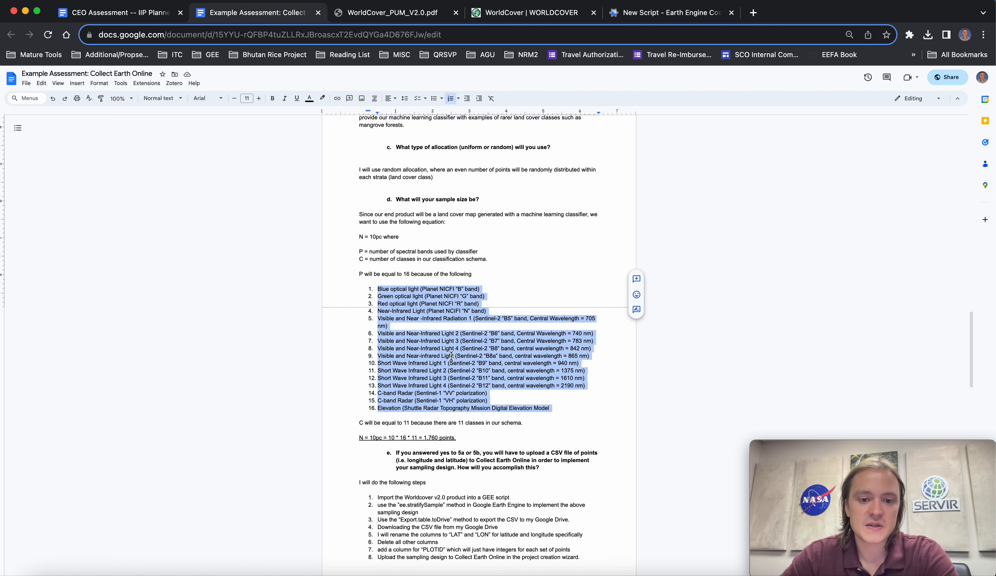
{"action": "left_click", "coordinate": [438, 351]}
{"action": "scroll", "coordinate": [440, 351], "scroll_direction": "down", "scroll_amount": 3}
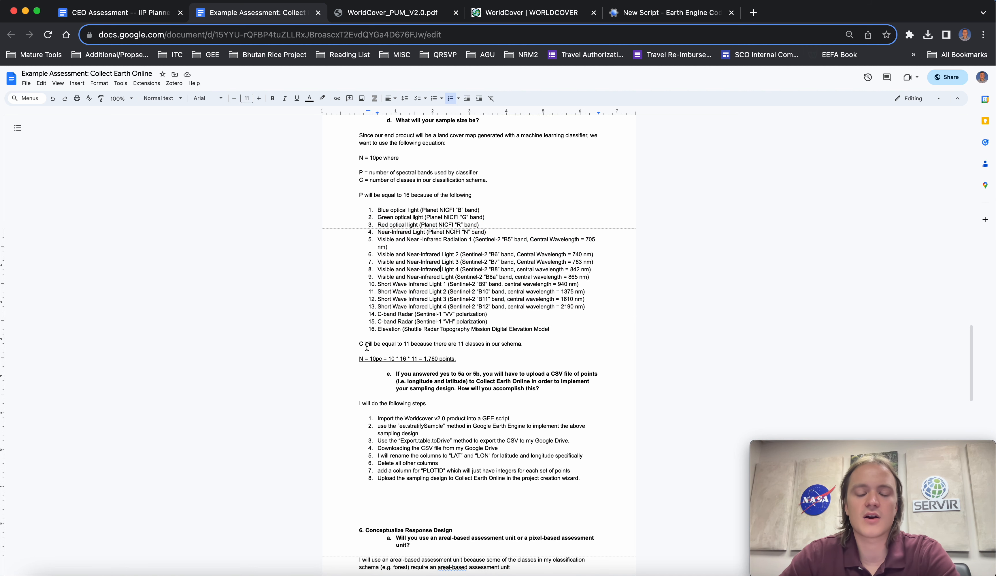
{"action": "left_click", "coordinate": [363, 195]}
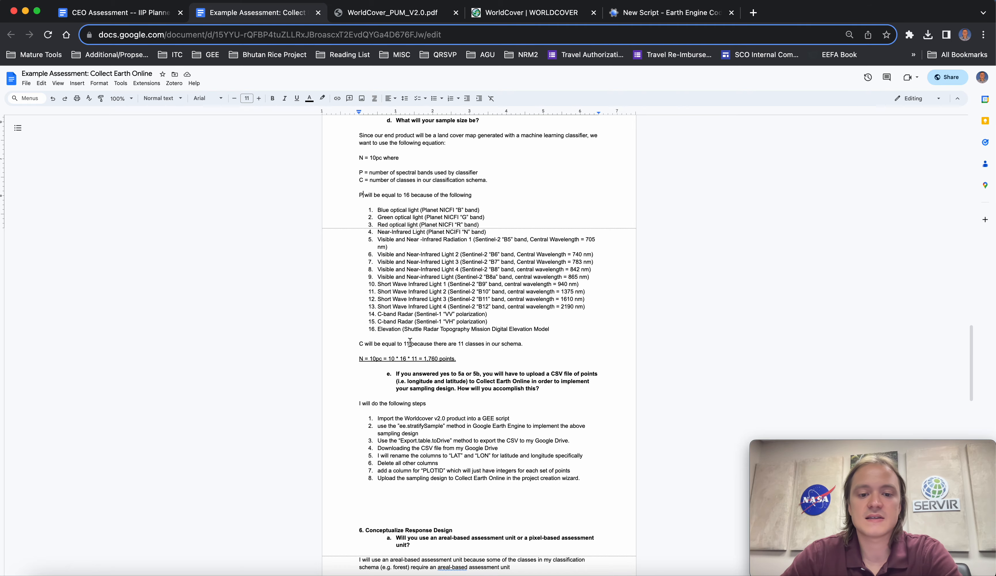
Step: Check the land cover class table for the number of classes behind C, and return to the sample size calculation
{"action": "scroll", "coordinate": [509, 322], "scroll_direction": "up", "scroll_amount": 10}
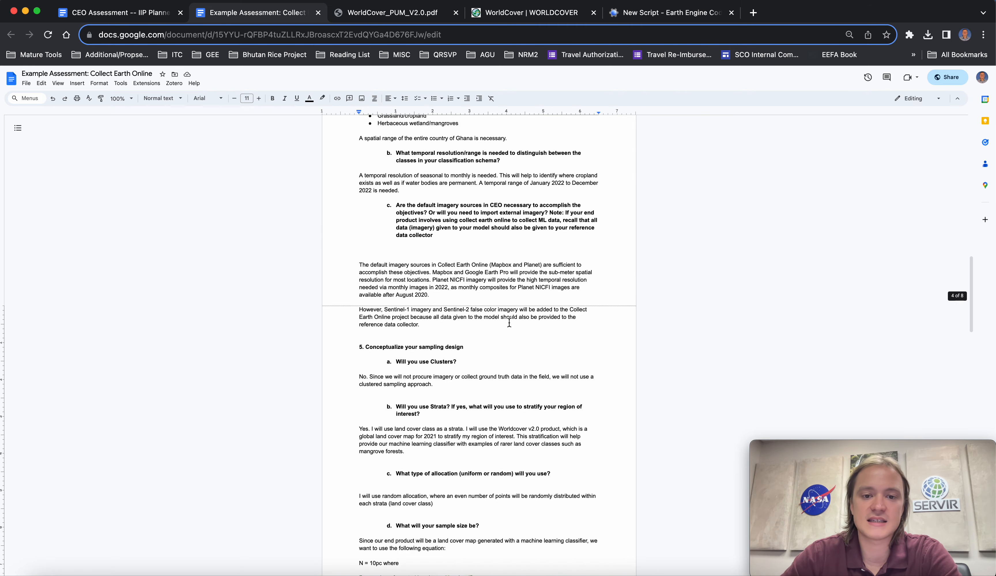
{"action": "scroll", "coordinate": [509, 322], "scroll_direction": "up", "scroll_amount": 15}
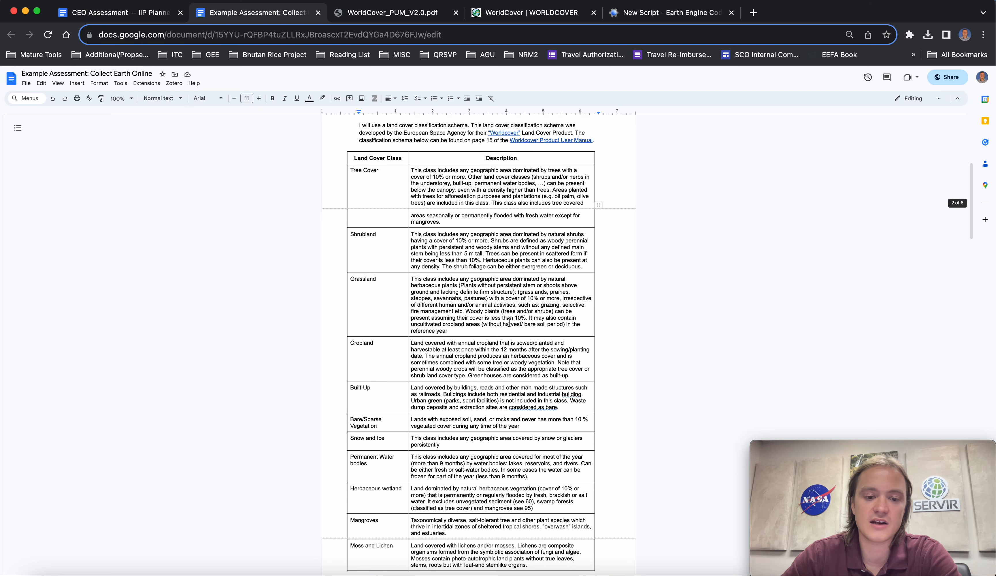
{"action": "scroll", "coordinate": [441, 379], "scroll_direction": "down", "scroll_amount": 20}
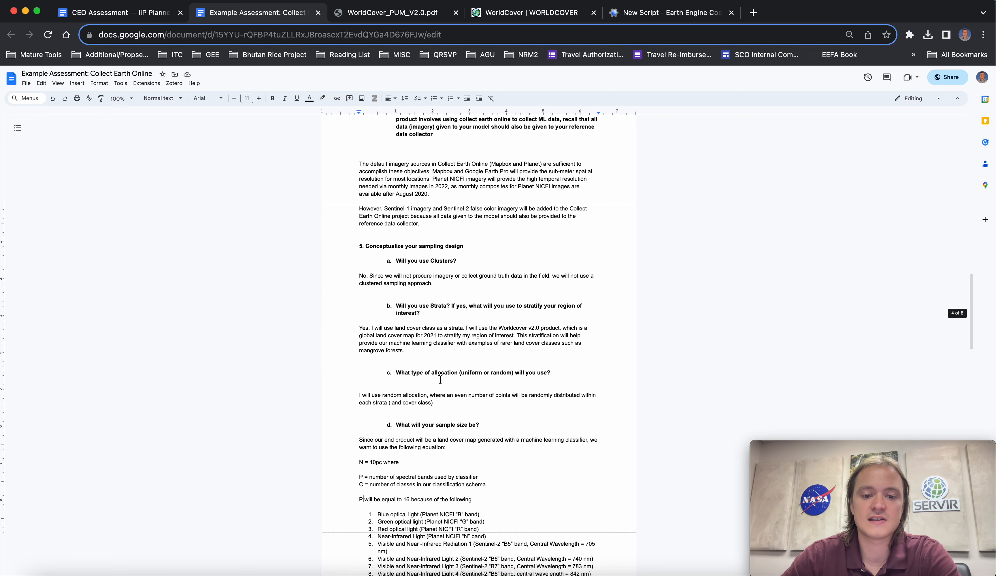
{"action": "scroll", "coordinate": [440, 379], "scroll_direction": "down", "scroll_amount": 10}
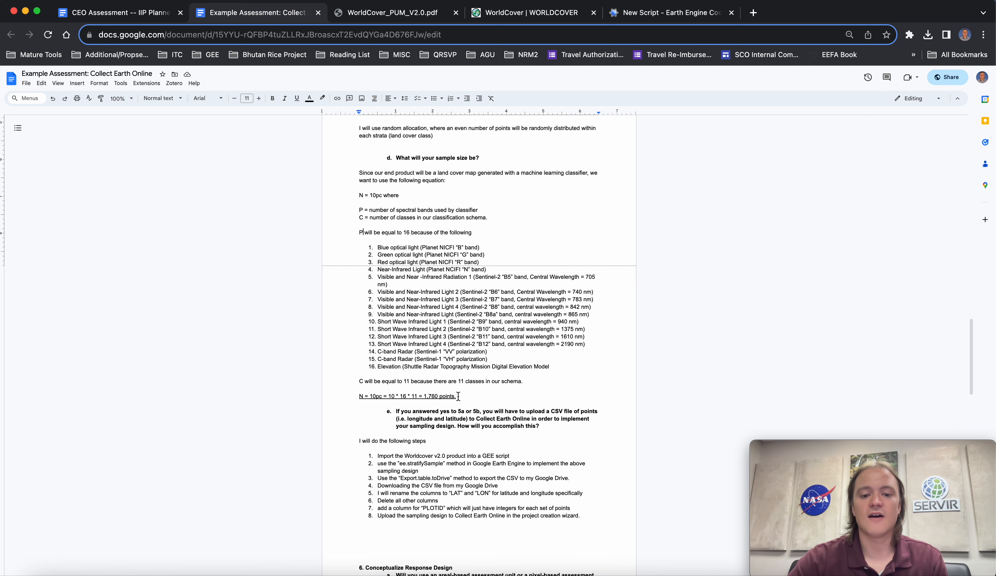
Step: Look ahead to the CSV upload question and response design, and reread the strata, allocation and sample size answers
{"action": "scroll", "coordinate": [458, 396], "scroll_direction": "down", "scroll_amount": 5}
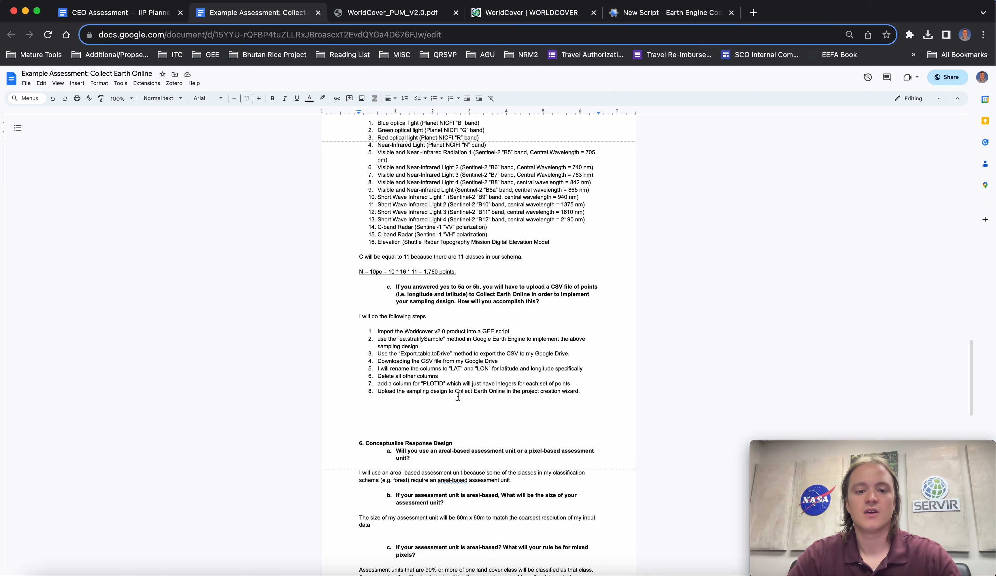
{"action": "scroll", "coordinate": [464, 313], "scroll_direction": "down", "scroll_amount": 2}
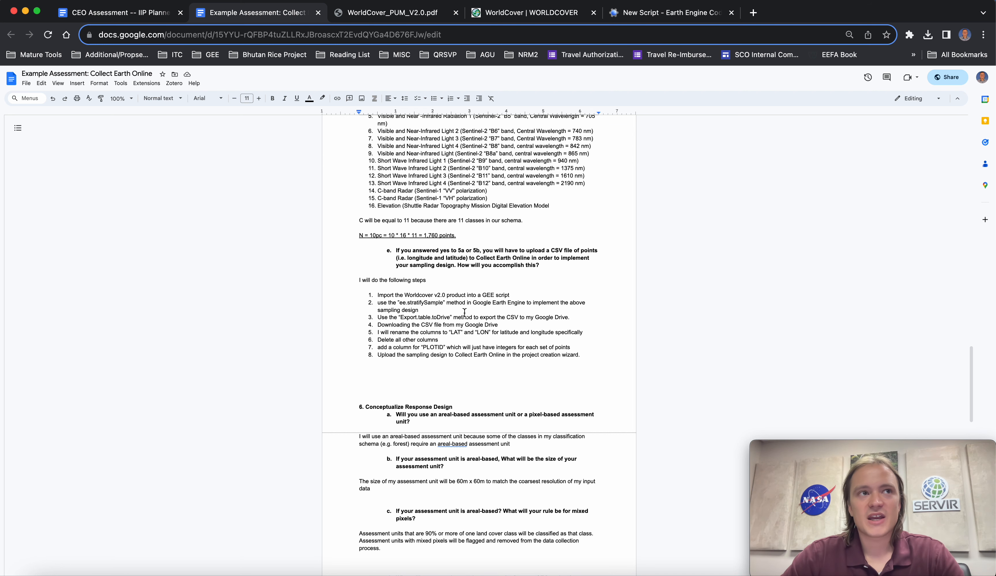
{"action": "scroll", "coordinate": [464, 313], "scroll_direction": "up", "scroll_amount": 14}
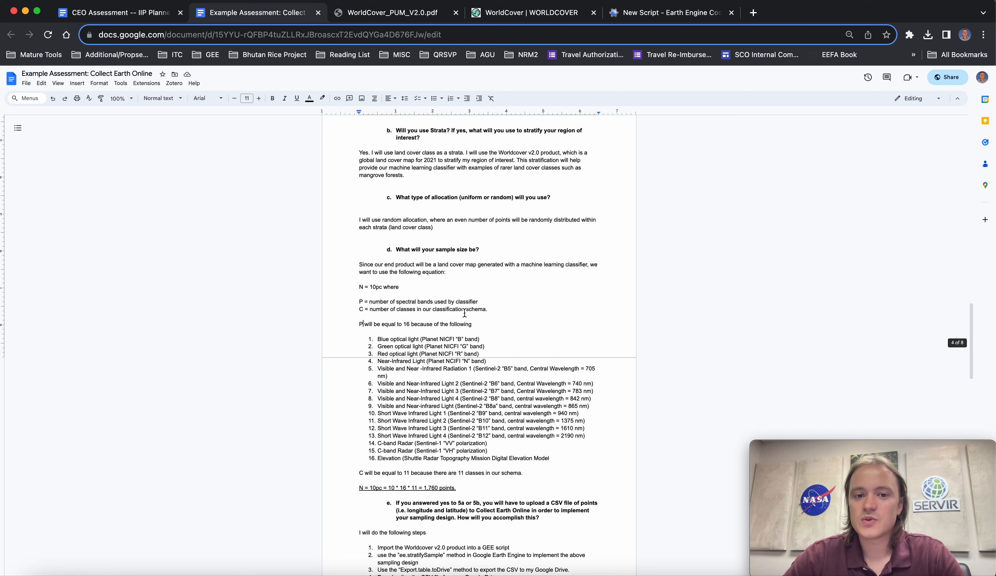
{"action": "scroll", "coordinate": [464, 312], "scroll_direction": "up", "scroll_amount": 1}
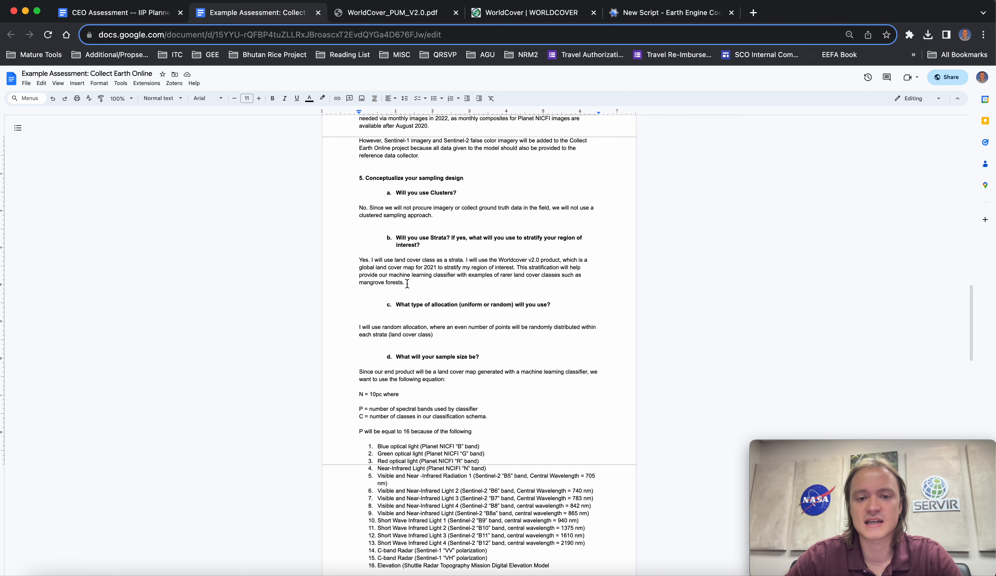
{"action": "scroll", "coordinate": [476, 270], "scroll_direction": "down", "scroll_amount": 5}
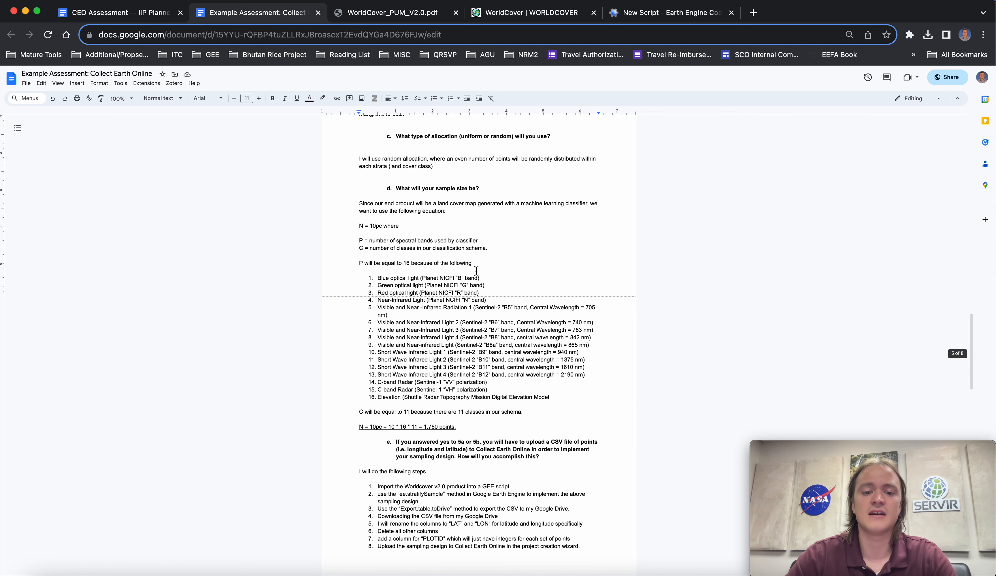
{"action": "scroll", "coordinate": [476, 270], "scroll_direction": "down", "scroll_amount": 5}
{"action": "scroll", "coordinate": [476, 270], "scroll_direction": "up", "scroll_amount": 8}
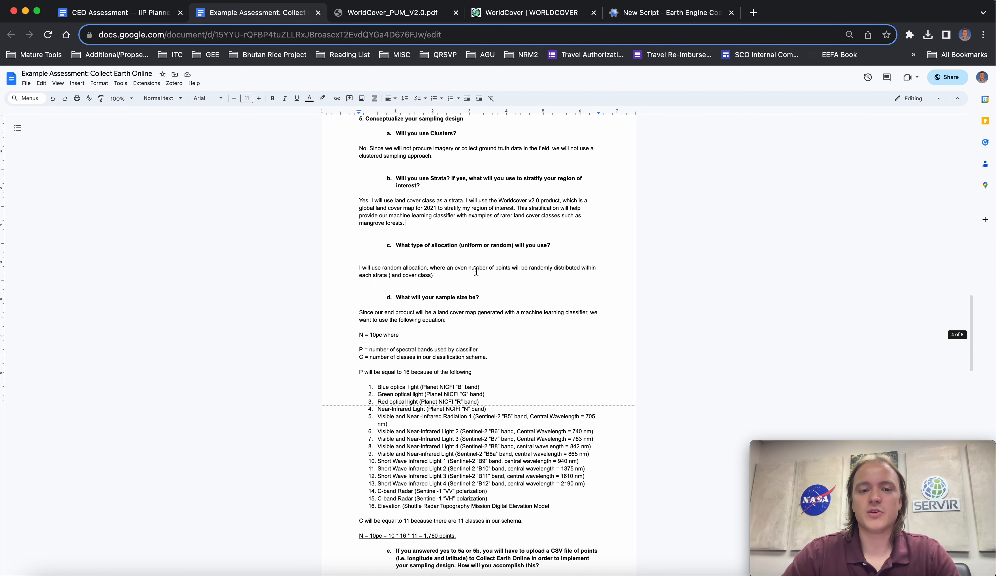
{"action": "scroll", "coordinate": [476, 271], "scroll_direction": "up", "scroll_amount": 3}
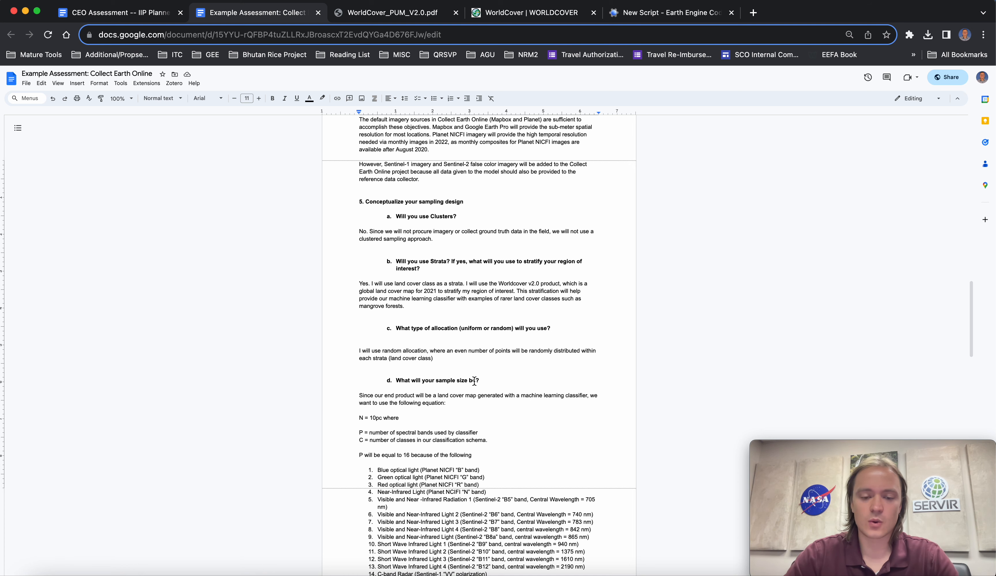
{"action": "scroll", "coordinate": [474, 380], "scroll_direction": "down", "scroll_amount": 5}
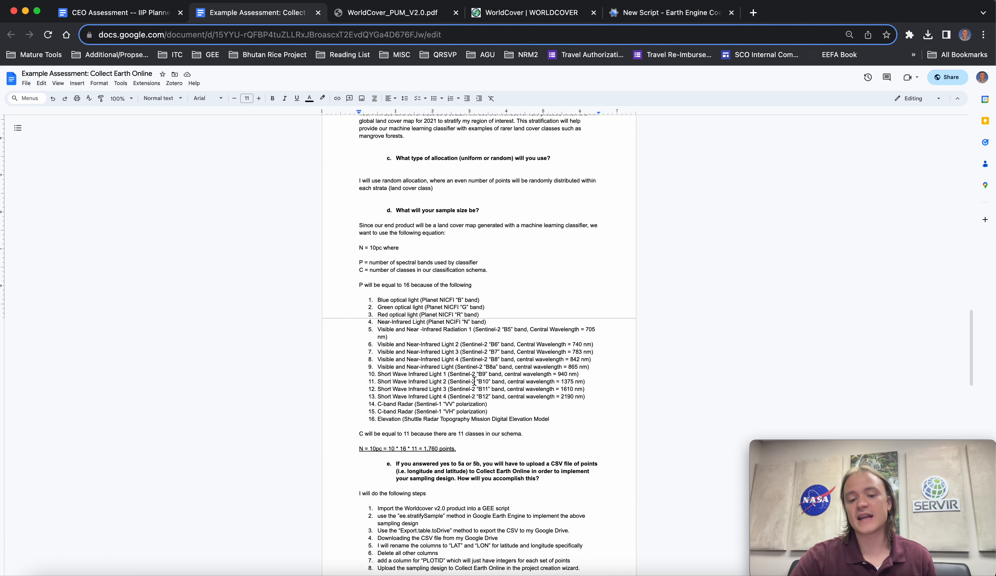
Step: Highlight the numbered steps under question 5e for creating the sample point CSV and uploading it to Collect Earth Online
{"action": "scroll", "coordinate": [474, 381], "scroll_direction": "down", "scroll_amount": 7}
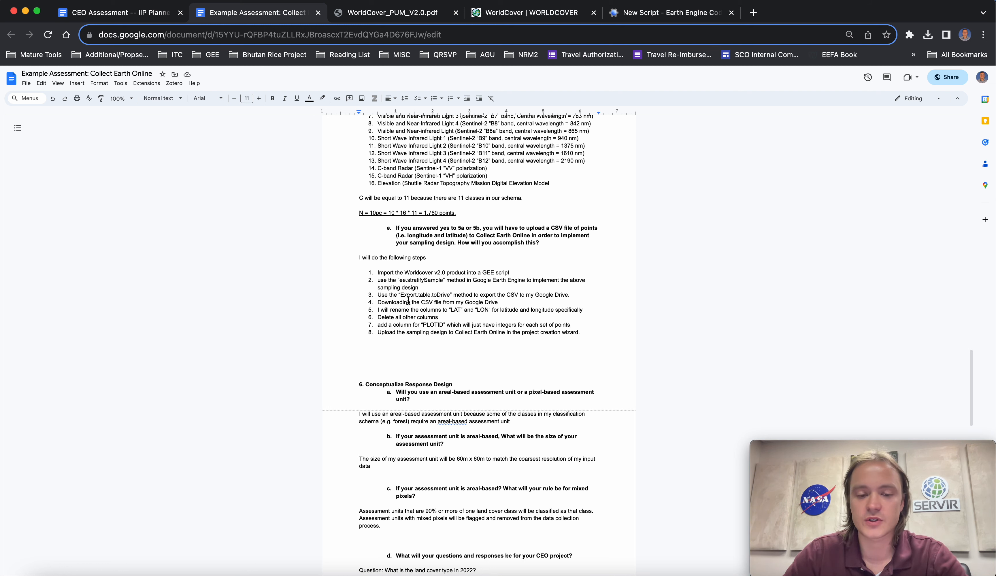
{"action": "left_click_drag", "start_coordinate": [377, 272], "coordinate": [581, 332]}
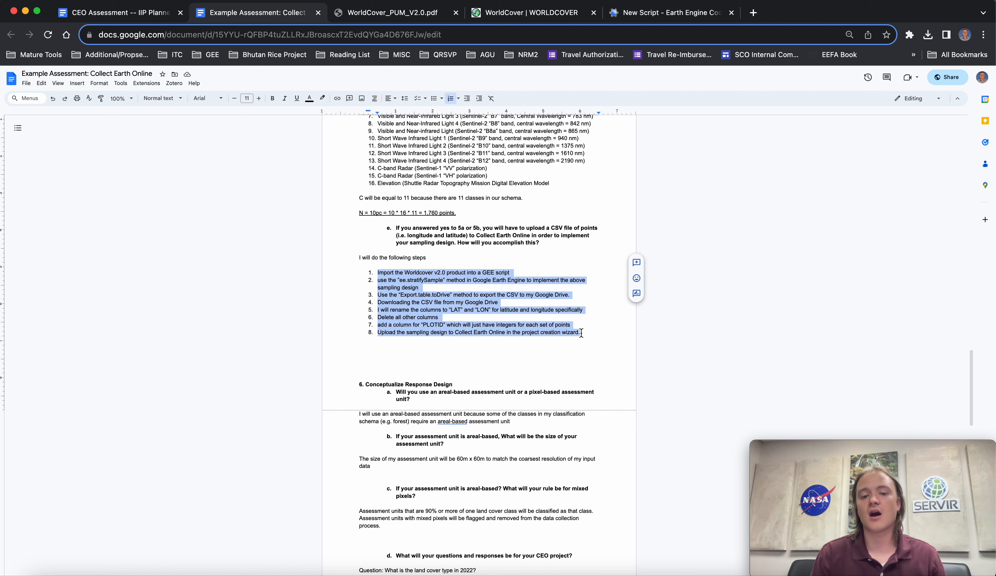
{"action": "left_click", "coordinate": [538, 309]}
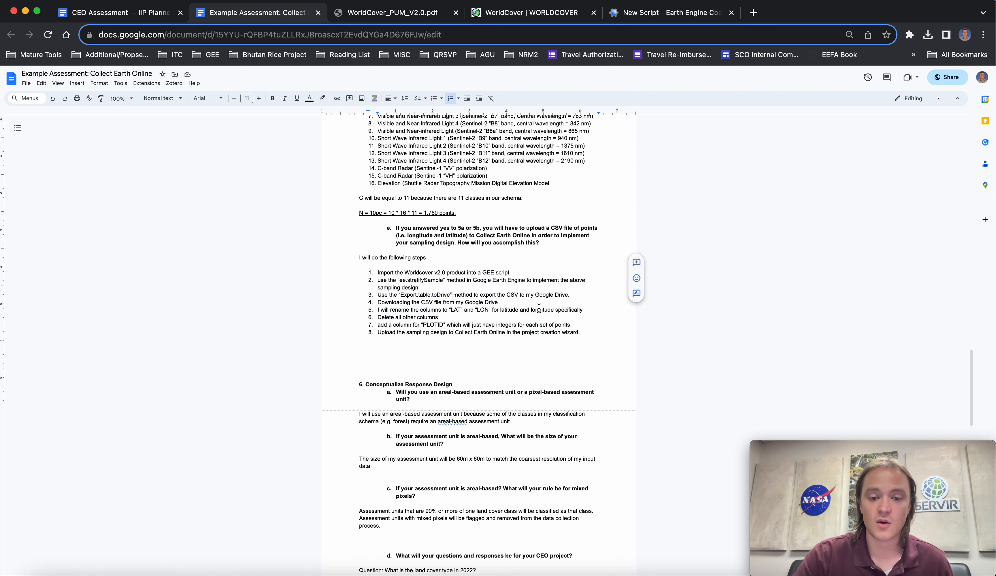
{"action": "left_click_drag", "start_coordinate": [378, 273], "coordinate": [593, 333]}
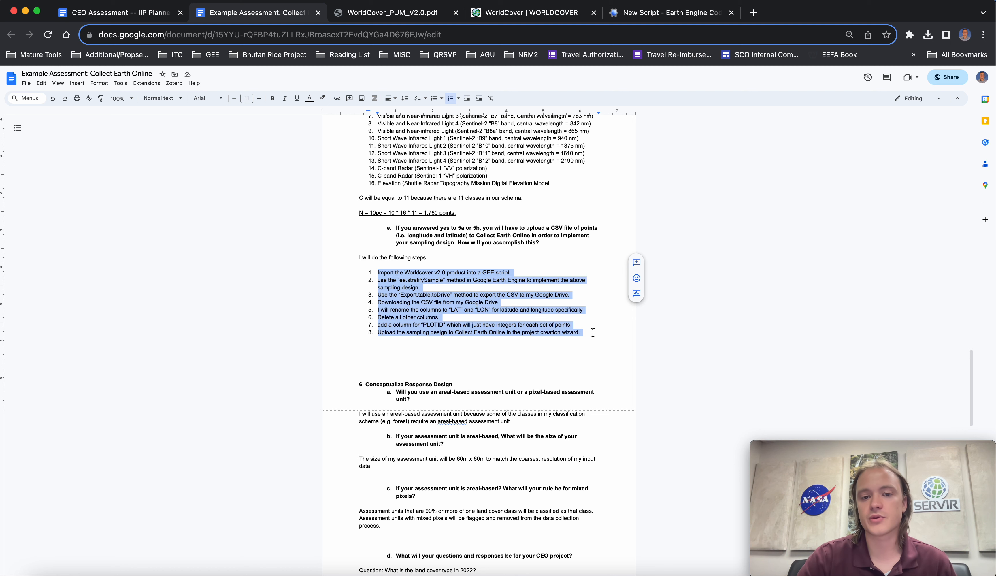
{"action": "left_click", "coordinate": [589, 333]}
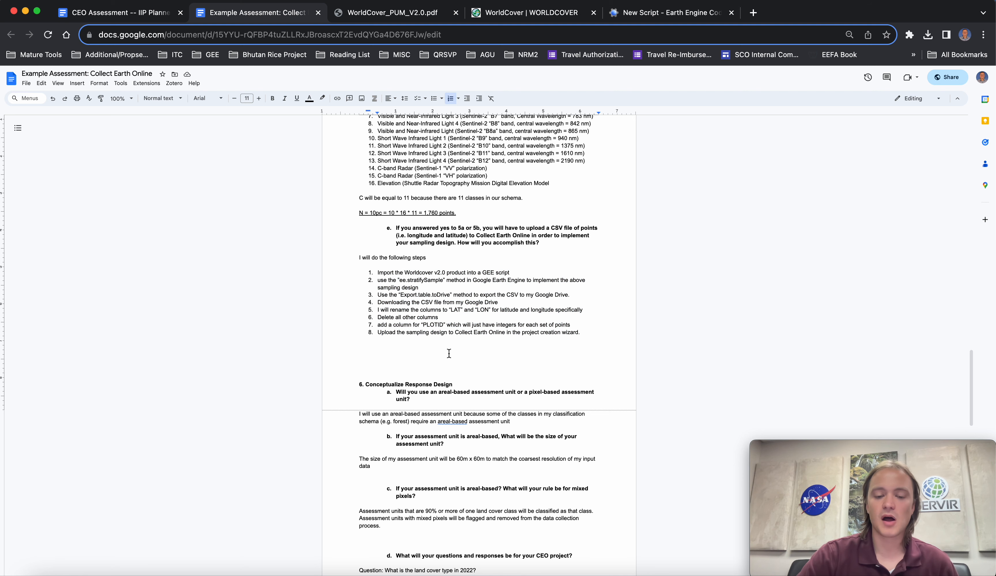
Step: Read the areal-based assessment unit answer and highlight the "cover of 10% or more" sentence in the Tree Cover description
{"action": "scroll", "coordinate": [447, 351], "scroll_direction": "down", "scroll_amount": 3}
{"action": "scroll", "coordinate": [449, 353], "scroll_direction": "down", "scroll_amount": 1}
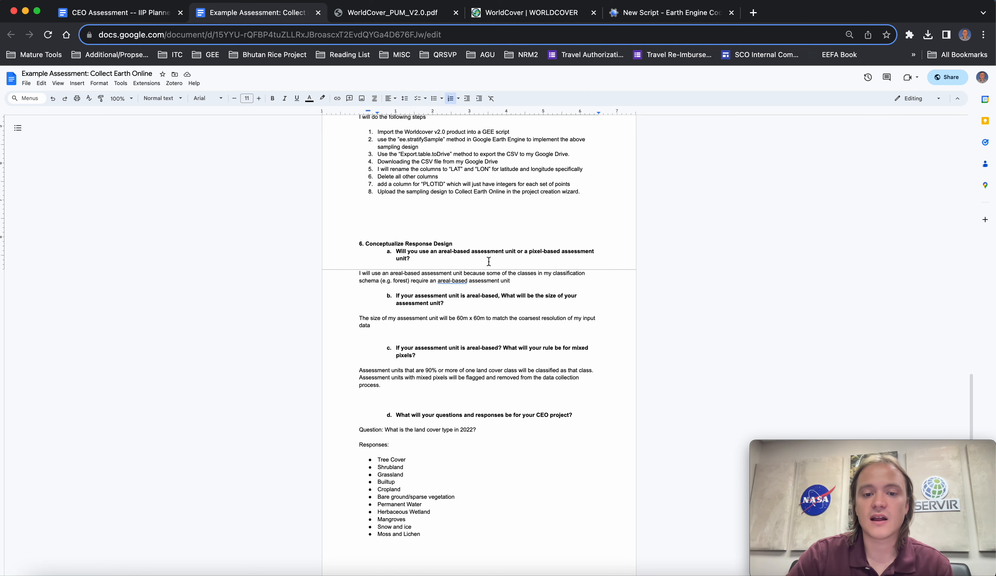
{"action": "scroll", "coordinate": [516, 242], "scroll_direction": "up", "scroll_amount": 3}
{"action": "scroll", "coordinate": [516, 240], "scroll_direction": "up", "scroll_amount": 20}
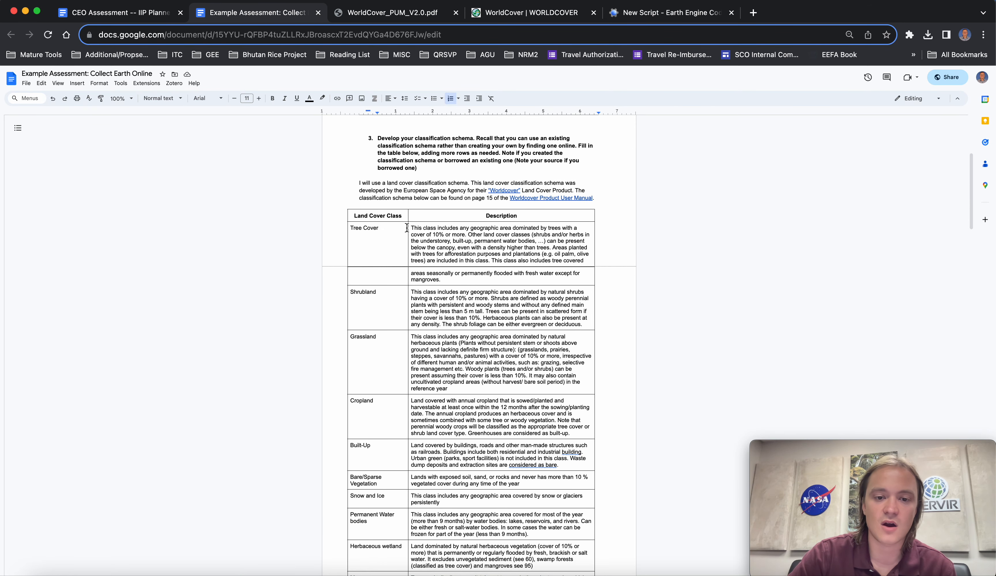
{"action": "left_click_drag", "start_coordinate": [411, 229], "coordinate": [465, 234]}
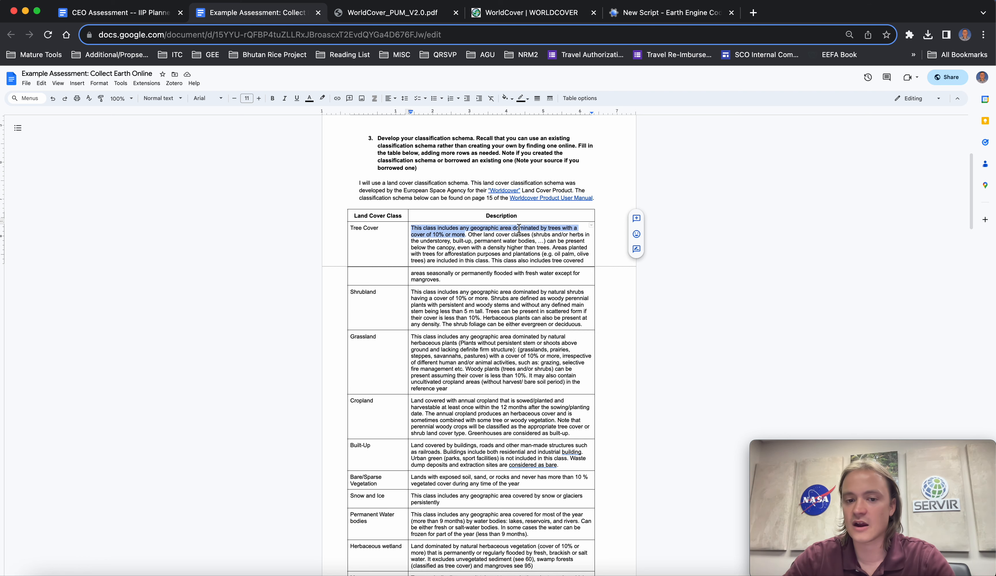
{"action": "left_click", "coordinate": [502, 245]}
Step: Read the Response Design answers on assessment unit size, the mixed-pixel rule, and the CEO project's questions and responses
{"action": "scroll", "coordinate": [502, 245], "scroll_direction": "down", "scroll_amount": 20}
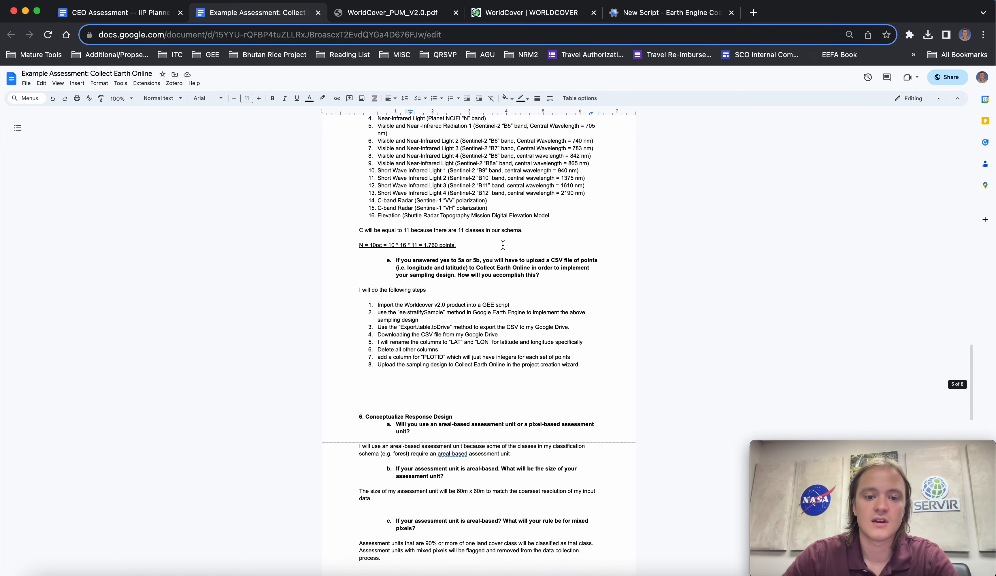
{"action": "scroll", "coordinate": [503, 246], "scroll_direction": "down", "scroll_amount": 3}
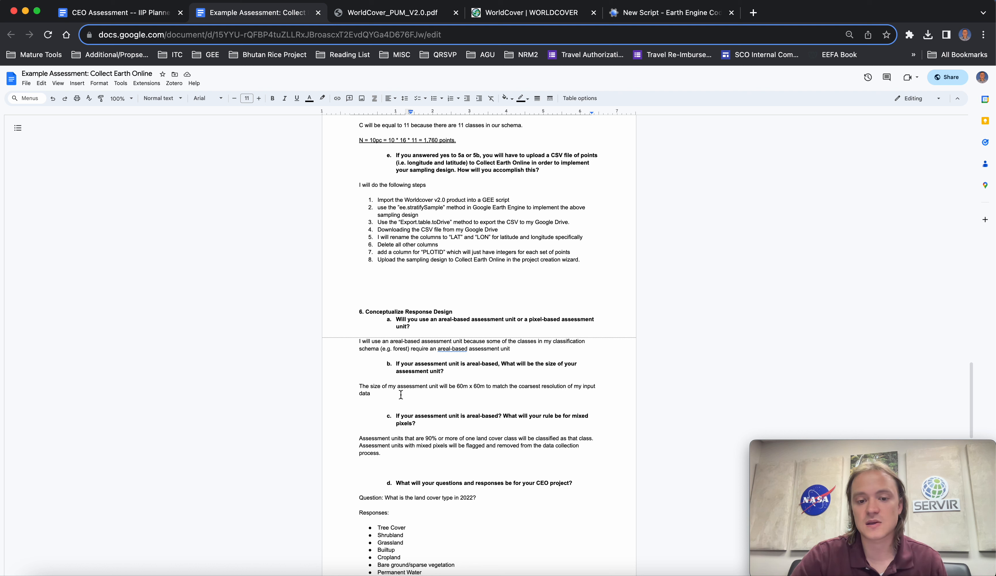
{"action": "scroll", "coordinate": [401, 394], "scroll_direction": "down", "scroll_amount": 2}
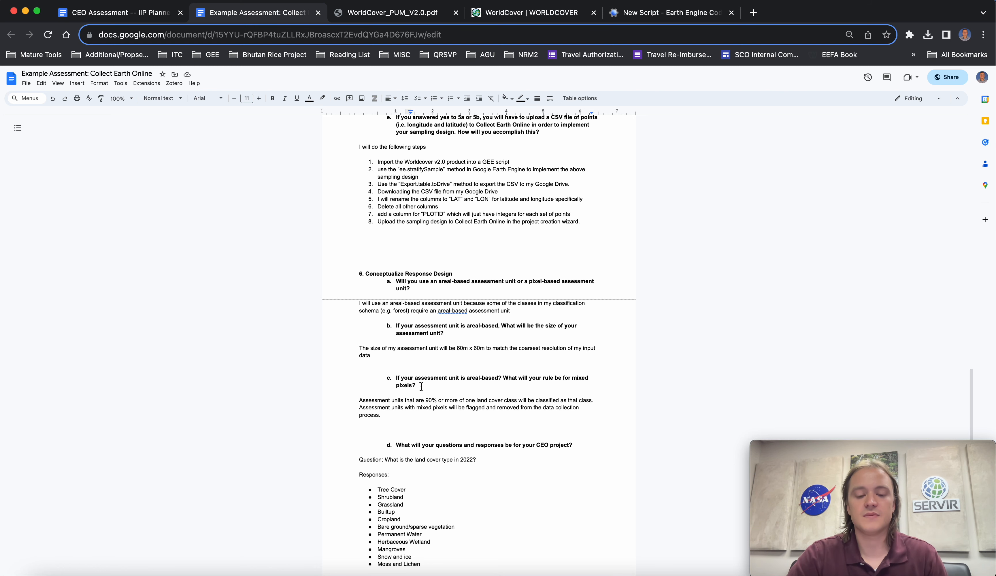
{"action": "scroll", "coordinate": [421, 386], "scroll_direction": "down", "scroll_amount": 4}
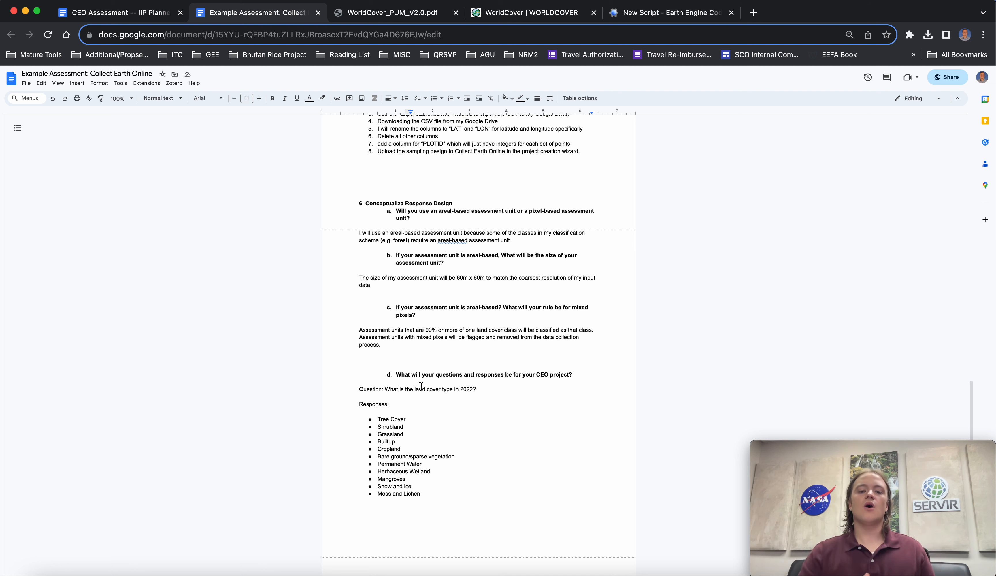
Step: Highlight the mixed-pixel rule answer, then read the CEO question and responses and the steps for implementing the project design
{"action": "left_click_drag", "start_coordinate": [359, 330], "coordinate": [378, 345]}
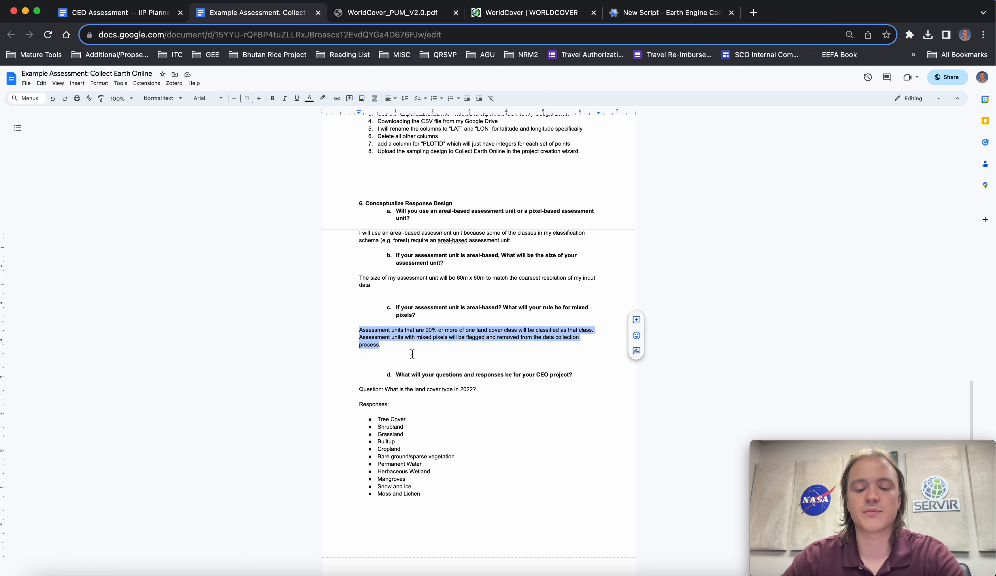
{"action": "scroll", "coordinate": [418, 353], "scroll_direction": "down", "scroll_amount": 3}
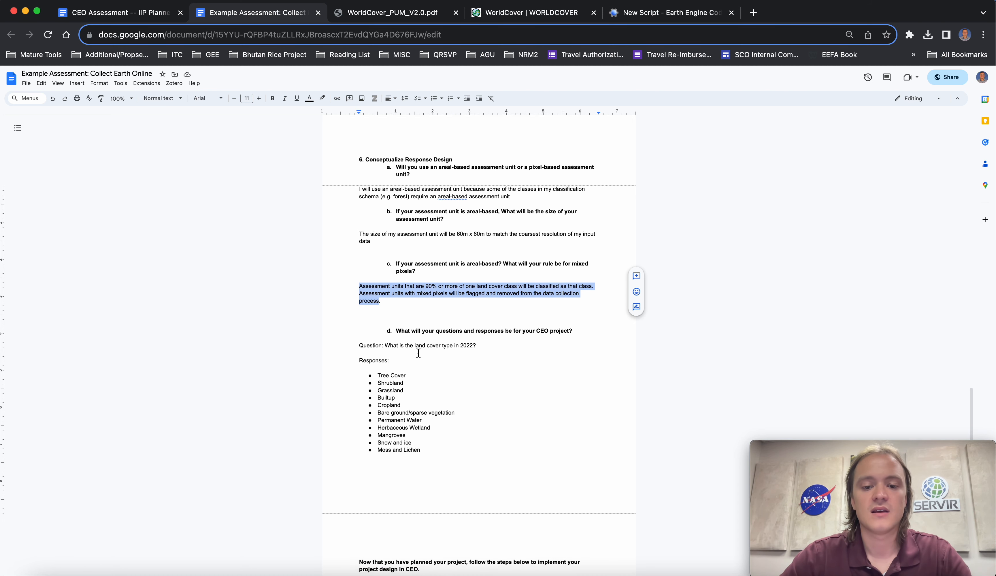
{"action": "left_click", "coordinate": [440, 303]}
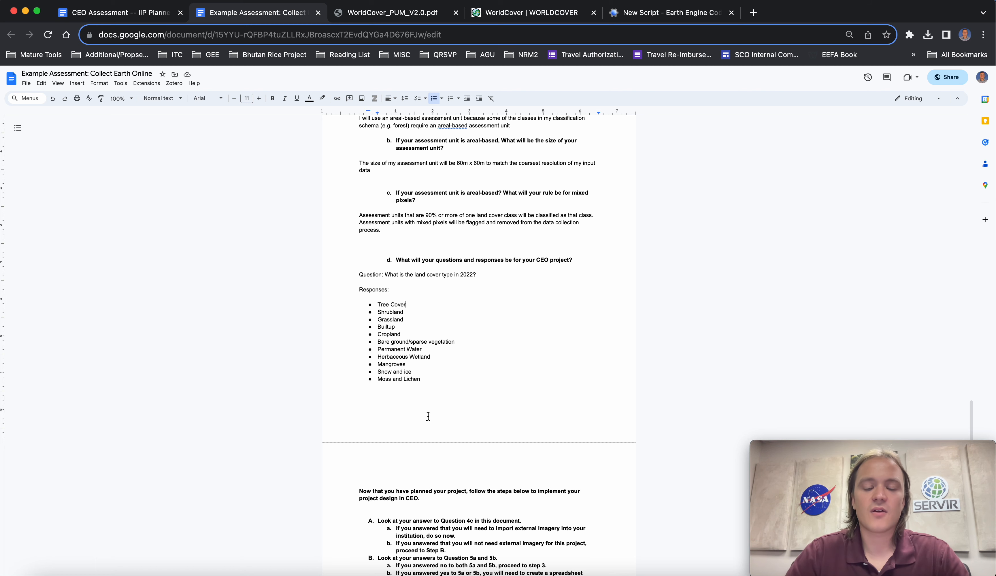
{"action": "scroll", "coordinate": [428, 416], "scroll_direction": "down", "scroll_amount": 10}
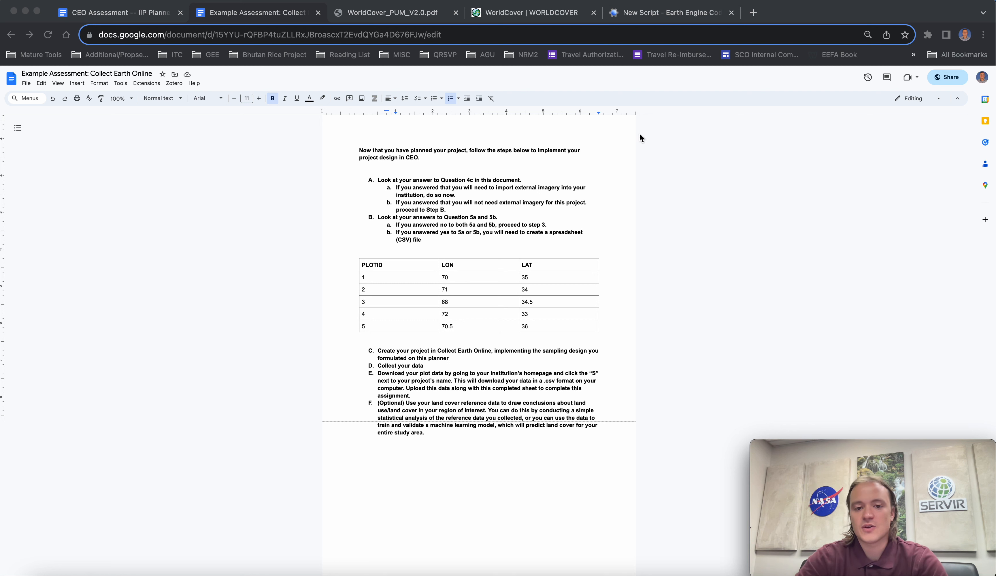
Step: Search the web for "collect earth online" in a new browser tab and launch the CEO application from its website
{"action": "left_click", "coordinate": [753, 13]}
{"action": "left_click", "coordinate": [441, 373]}
{"action": "type", "text": "collect"}
{"action": "key", "text": "Return"}
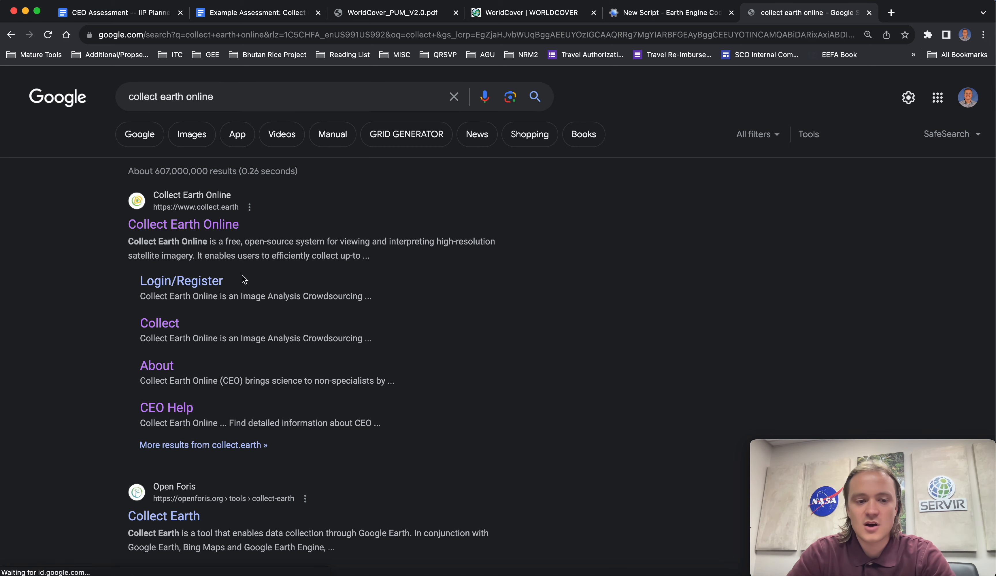
{"action": "left_click", "coordinate": [196, 224]}
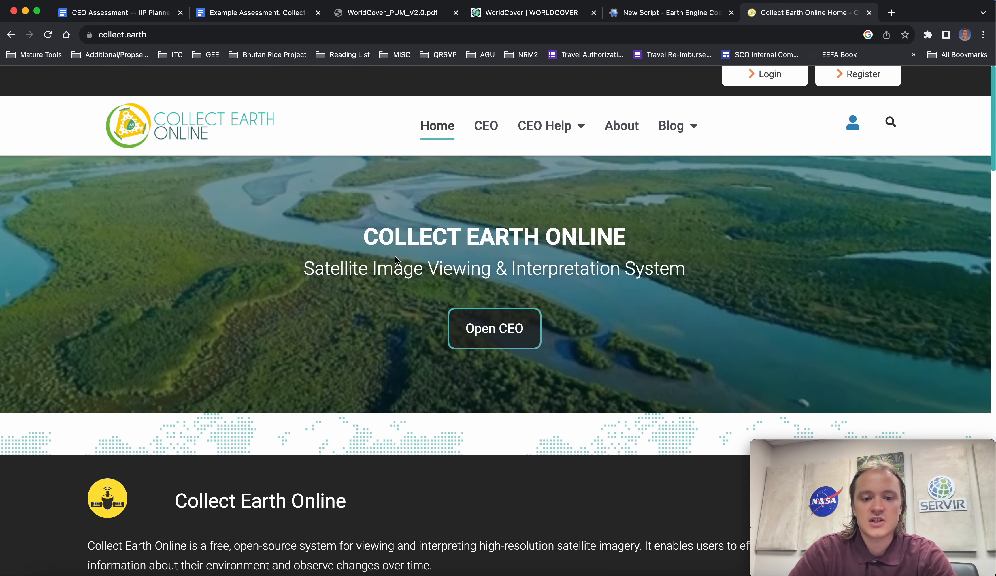
{"action": "left_click", "coordinate": [481, 335]}
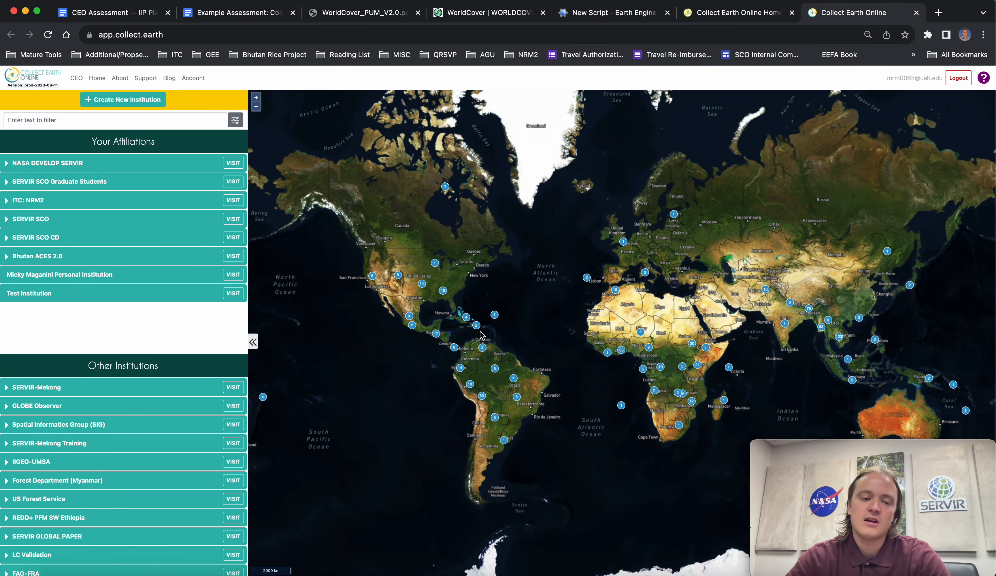
Step: Check the signed-in account and visit the personal institution's list of available imagery
{"action": "left_click_drag", "start_coordinate": [885, 78], "coordinate": [947, 79]}
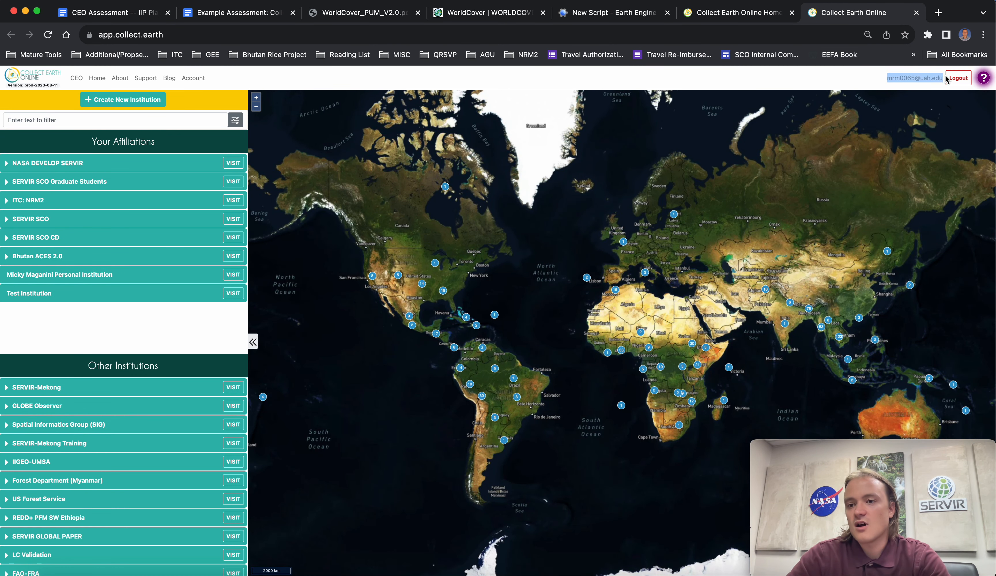
{"action": "left_click", "coordinate": [233, 275]}
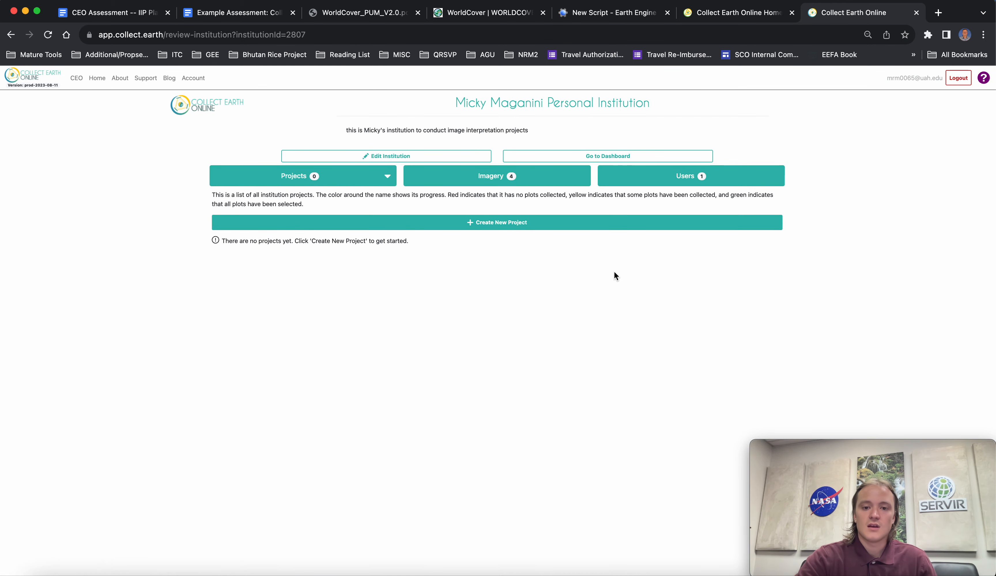
{"action": "left_click", "coordinate": [479, 182]}
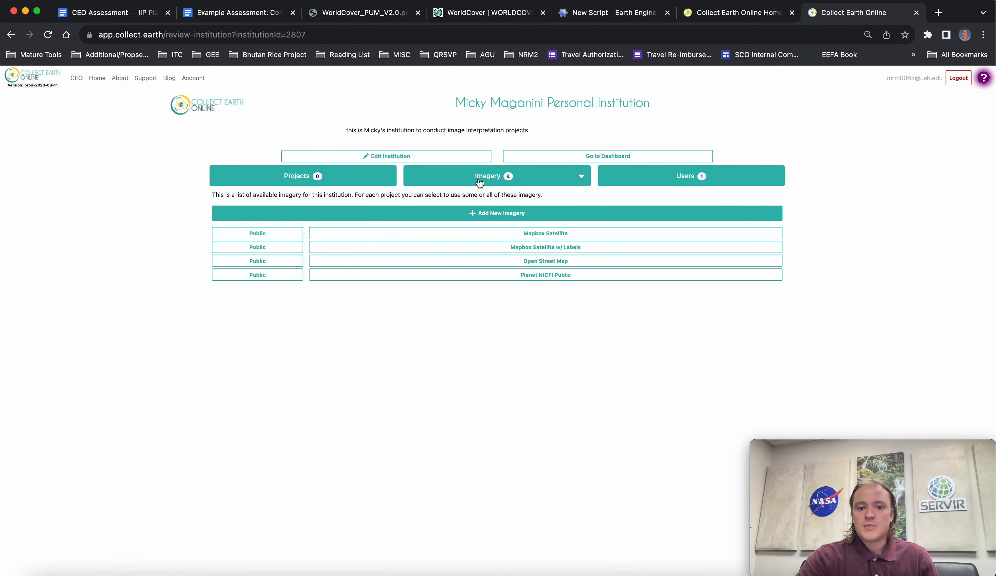
Step: Start a new imagery entry of type Sentinel 1 titled "Sentinel-1 Ghana"
{"action": "left_click", "coordinate": [486, 216]}
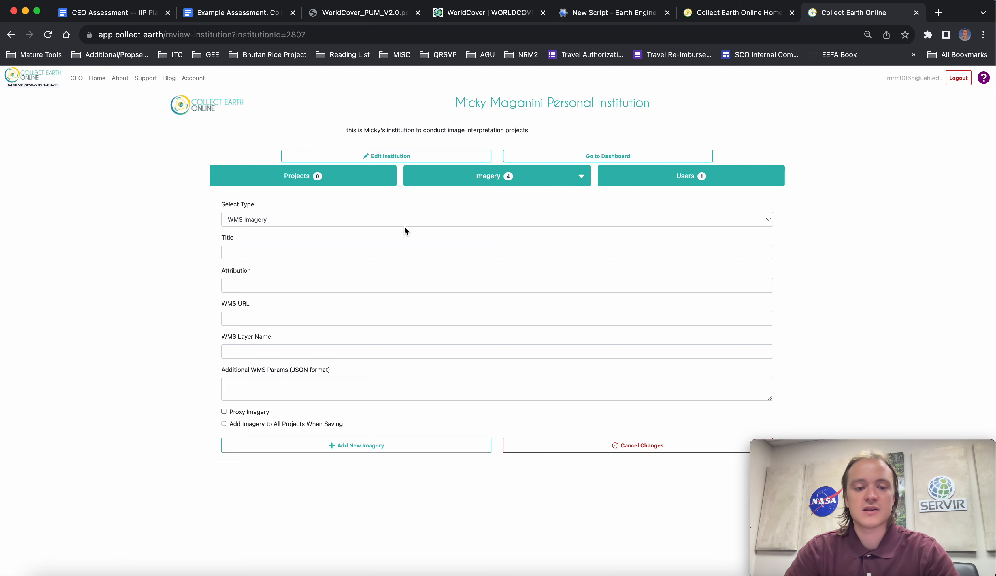
{"action": "left_click", "coordinate": [387, 220]}
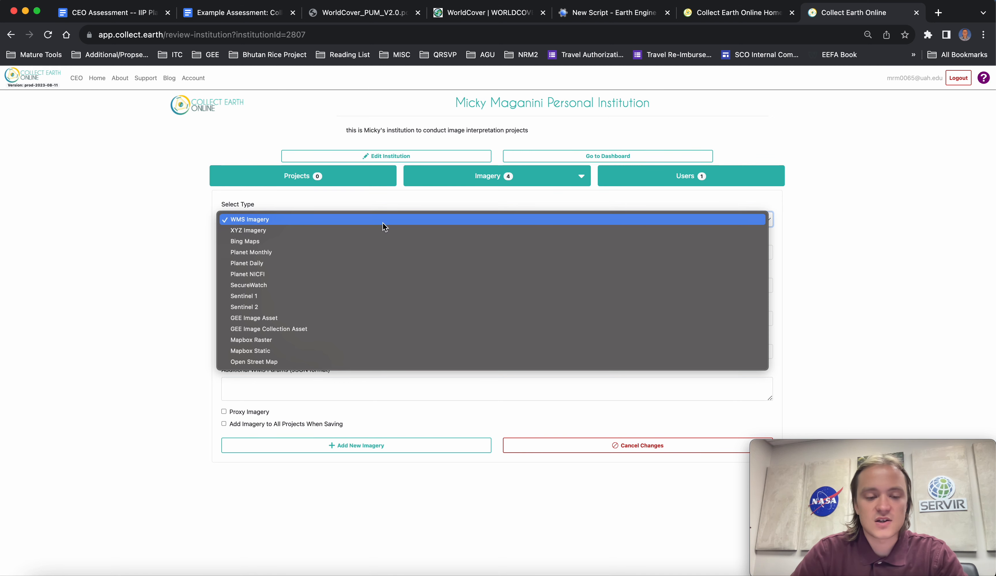
{"action": "left_click", "coordinate": [273, 296]}
{"action": "left_click", "coordinate": [256, 257]}
{"action": "type", "text": "Sentinel-1 Ghana"}
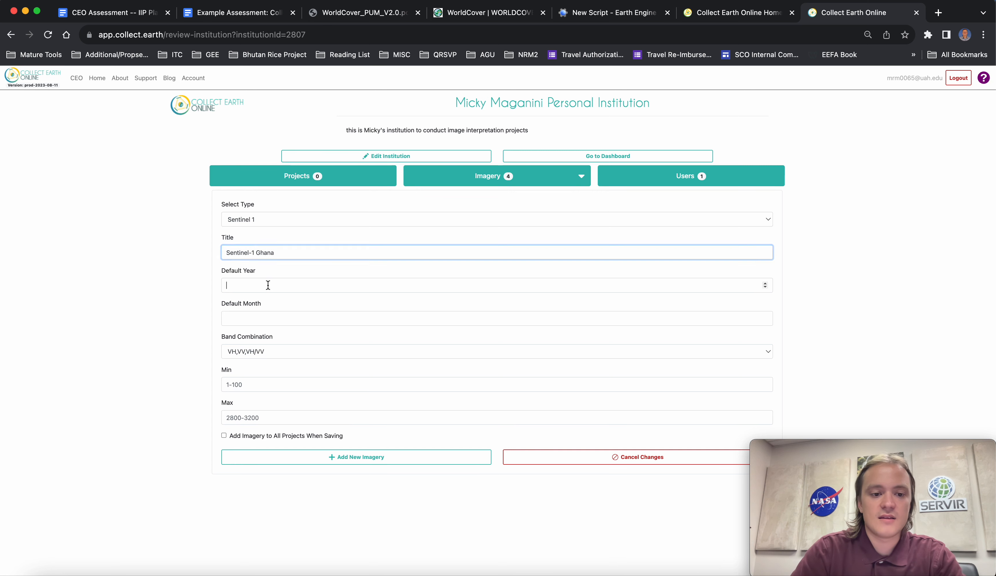
Step: Set the Sentinel-1 imagery's default year to 2022 and default month to 1
{"action": "left_click", "coordinate": [268, 284]}
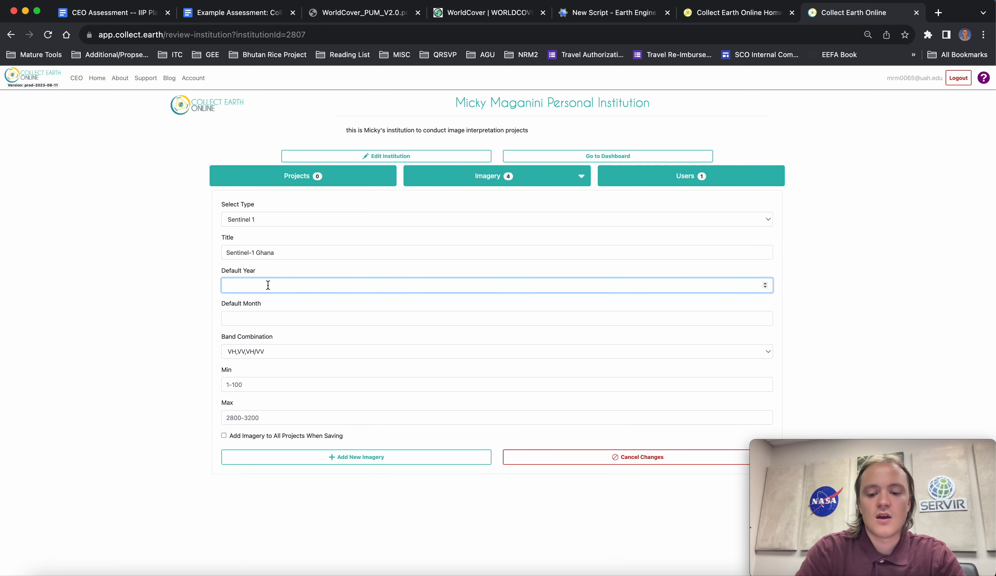
{"action": "type", "text": "2022"}
{"action": "left_click", "coordinate": [258, 311]}
{"action": "left_click", "coordinate": [259, 316]}
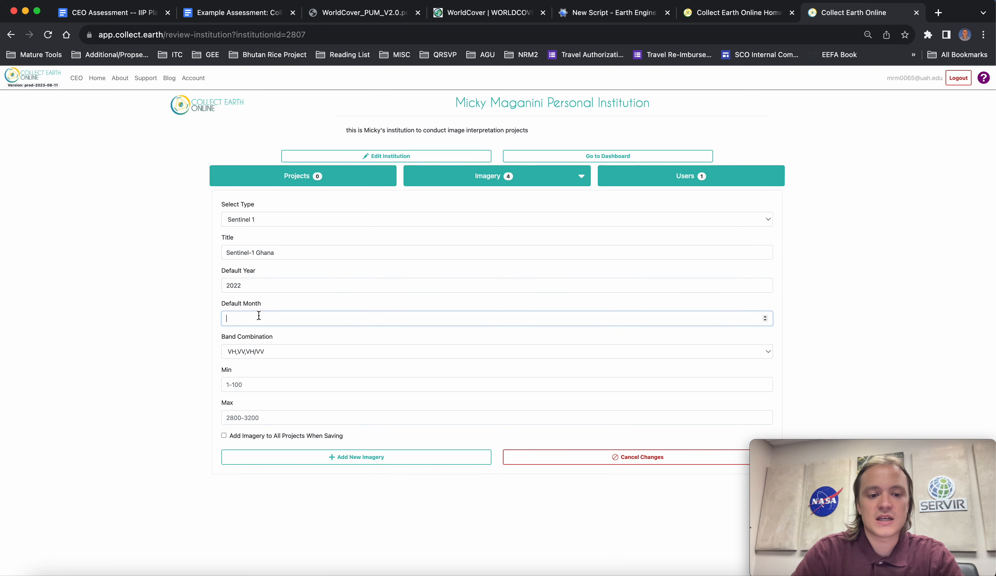
{"action": "type", "text": "1"}
Step: Keep the VH,VV,VH/VV band combination, set min 0 and max 0.3, and save the Sentinel-1 imagery to all projects
{"action": "left_click", "coordinate": [247, 353]}
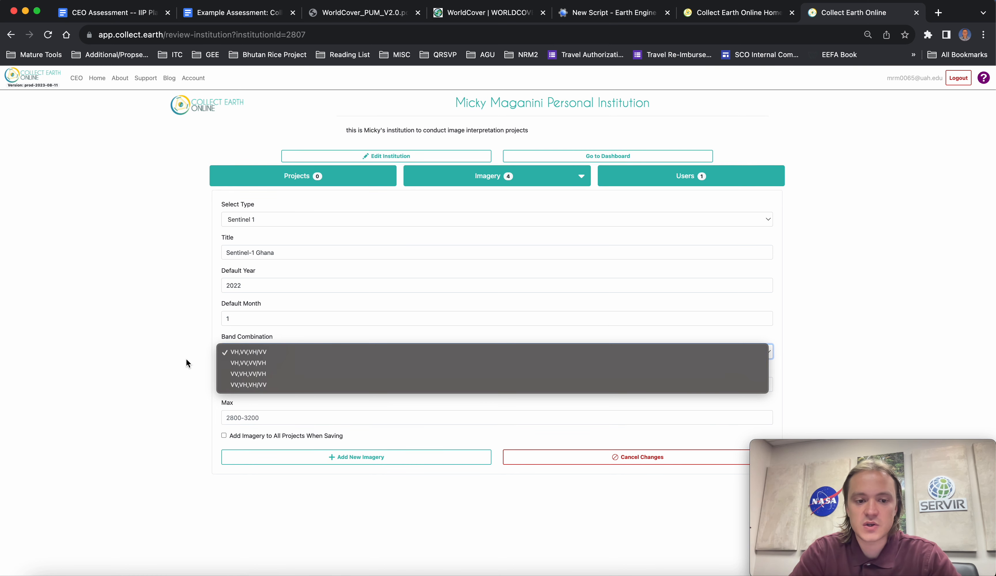
{"action": "left_click", "coordinate": [256, 382]}
{"action": "type", "text": "0"}
{"action": "left_click", "coordinate": [242, 416]}
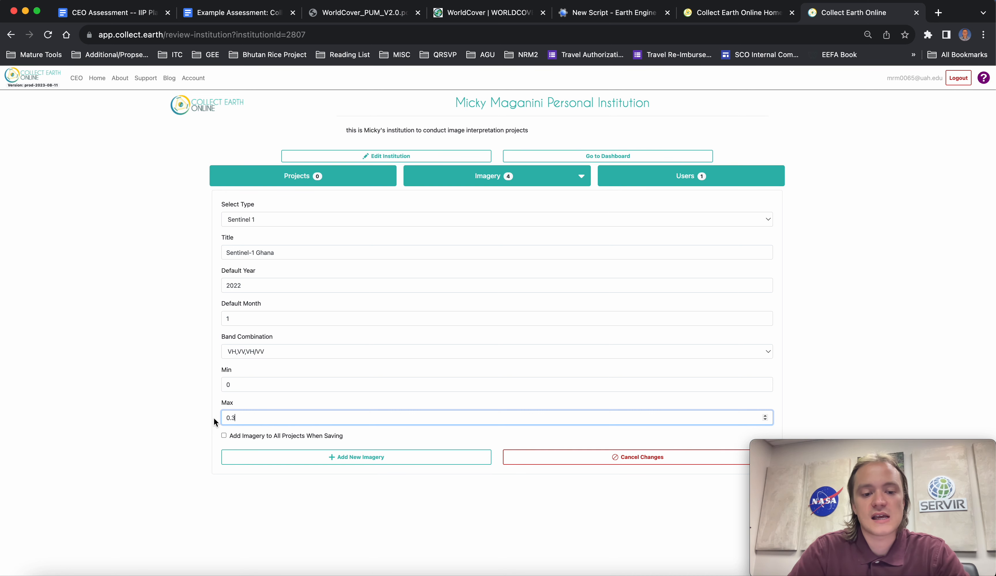
{"action": "left_click", "coordinate": [223, 436]}
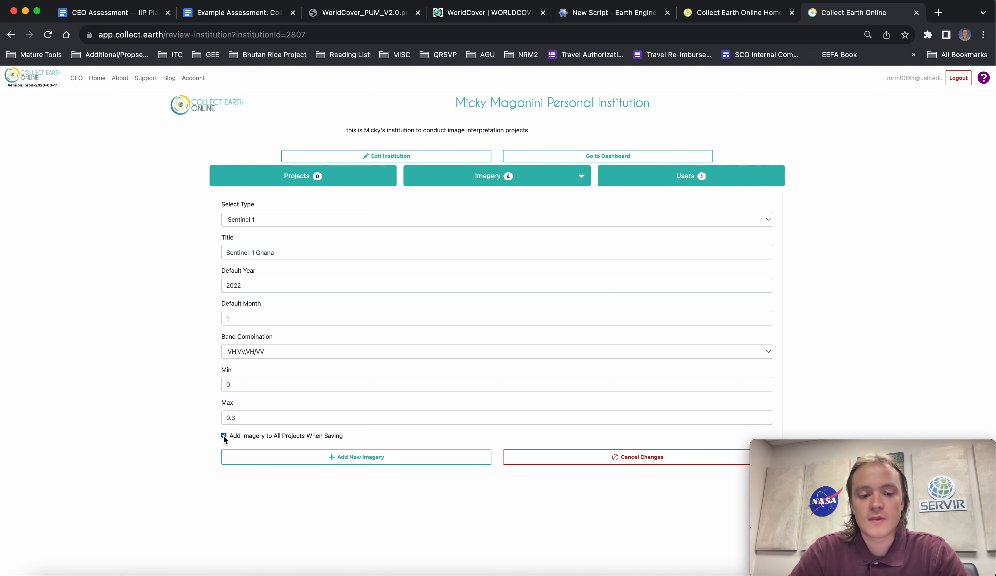
{"action": "left_click", "coordinate": [303, 457]}
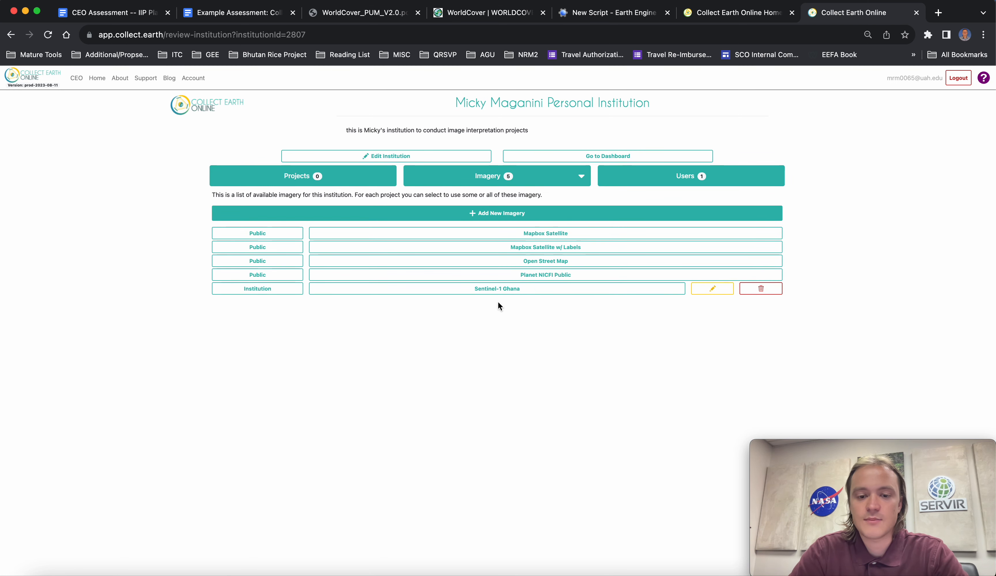
Step: Start another imagery entry of type Sentinel 2 titled "Sentinel-2 ghana"
{"action": "left_click", "coordinate": [477, 211]}
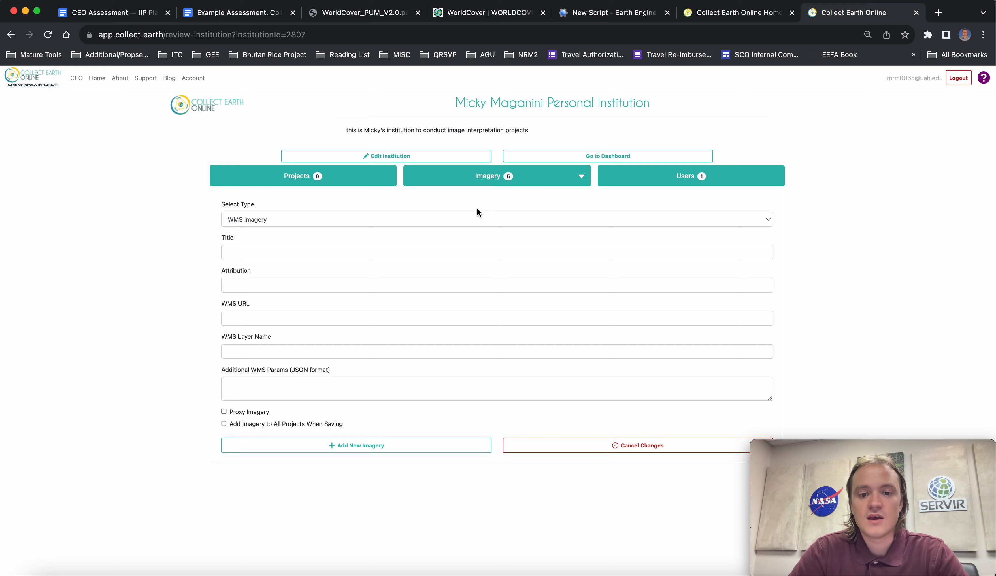
{"action": "left_click", "coordinate": [275, 224]}
{"action": "left_click", "coordinate": [254, 306]}
{"action": "left_click", "coordinate": [238, 251]}
{"action": "type", "text": "Sentinel-2 ghana"}
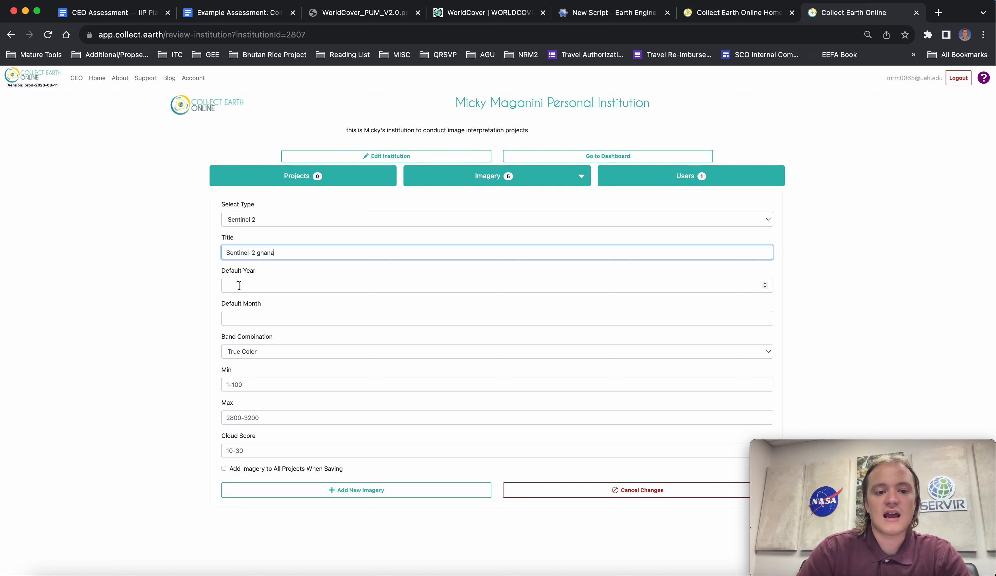
Step: Set the Sentinel-2 imagery's default year to 2022 and month to 1, keeping the True Color band combination
{"action": "left_click", "coordinate": [239, 285]}
{"action": "type", "text": "2022"}
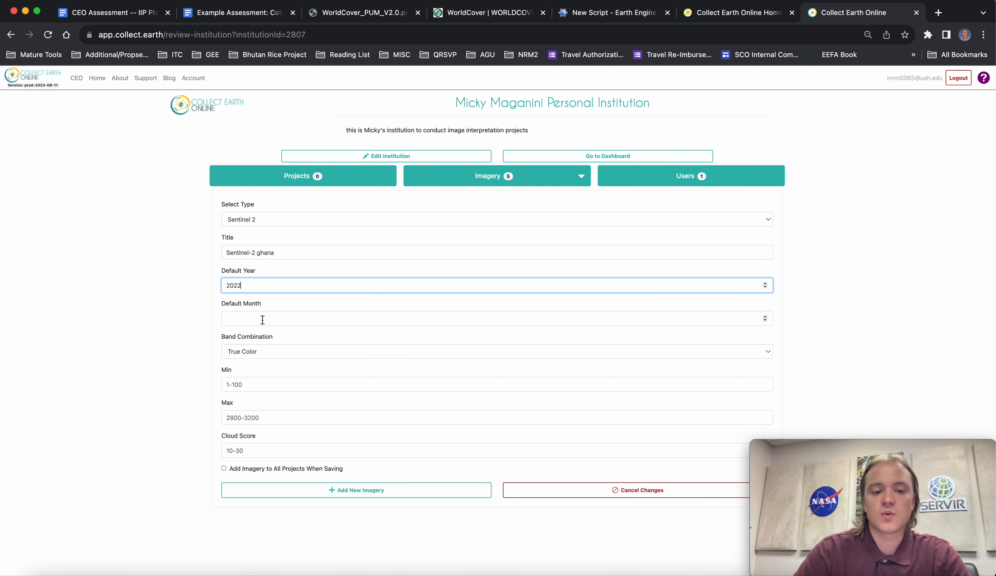
{"action": "left_click", "coordinate": [263, 320]}
{"action": "type", "text": "1"}
{"action": "left_click", "coordinate": [266, 351]}
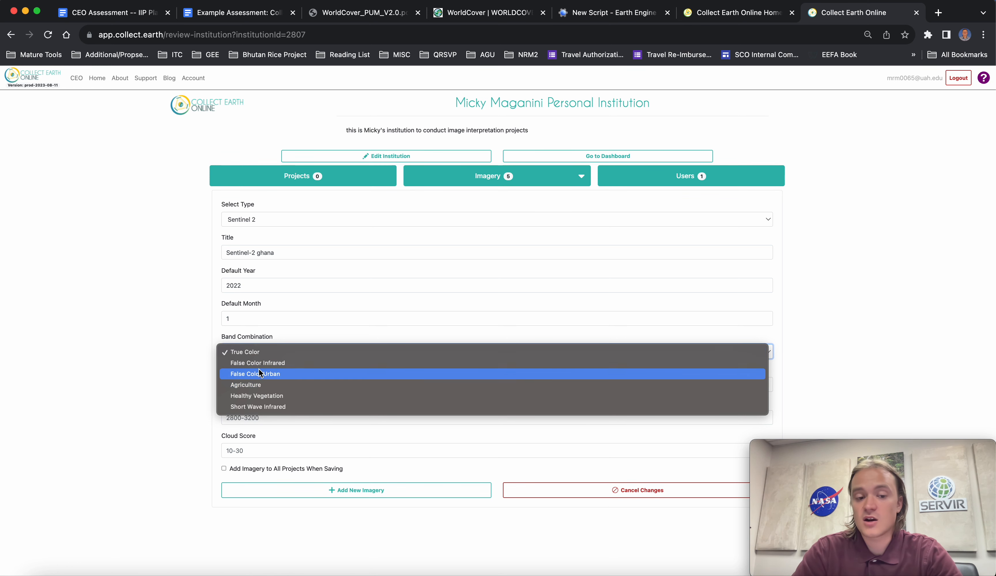
{"action": "left_click", "coordinate": [157, 380]}
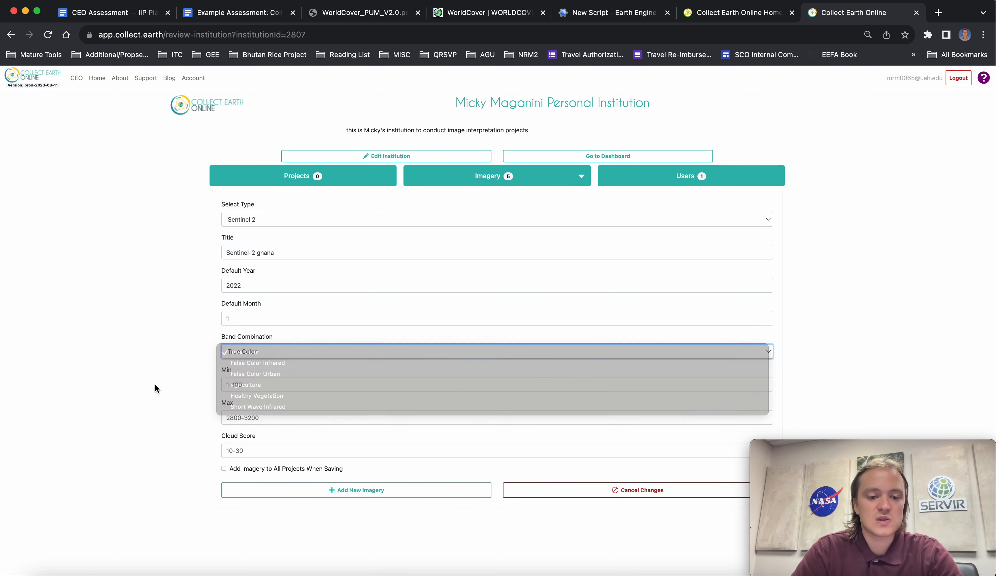
Step: Set min 0, max 0.3 and cloud score 10 for the Sentinel-2 imagery, and save it to all projects
{"action": "left_click", "coordinate": [264, 384]}
{"action": "type", "text": "0"}
{"action": "left_click", "coordinate": [266, 420]}
{"action": "type", "text": "0"}
{"action": "left_click", "coordinate": [254, 449]}
{"action": "type", "text": "1"}
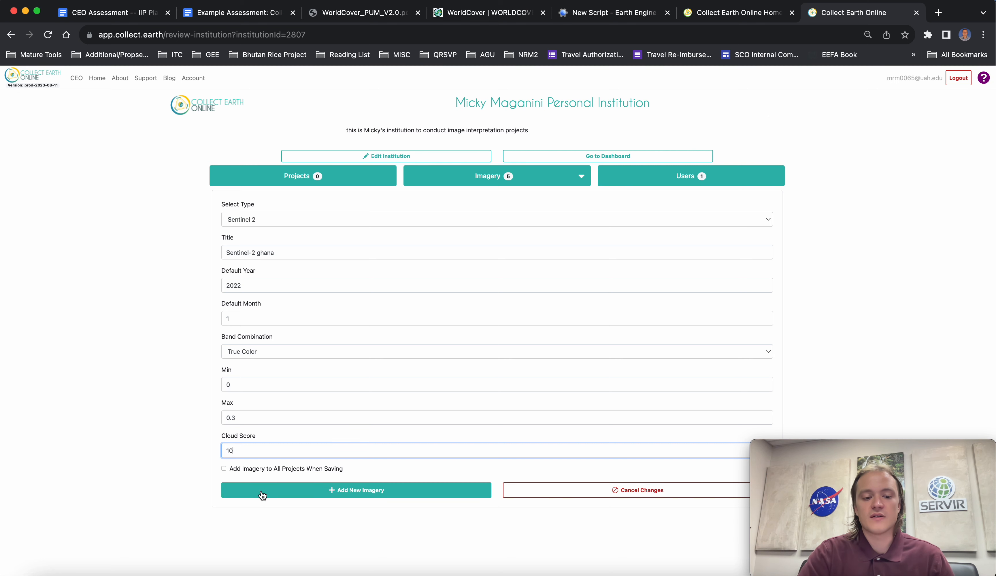
{"action": "left_click", "coordinate": [223, 468]}
{"action": "left_click", "coordinate": [297, 490]}
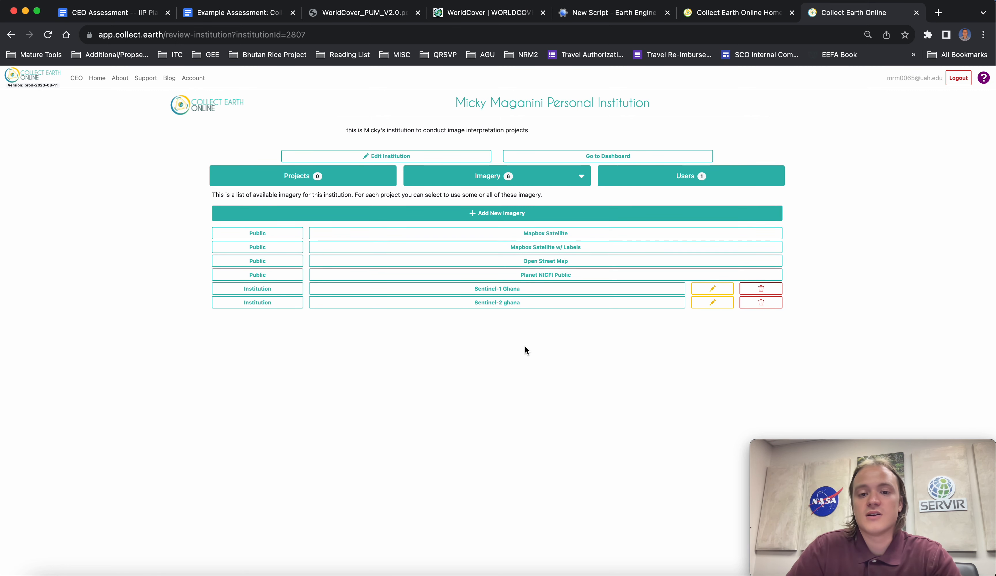
Step: Start a new imagery entry of type GEE Image Asset and review its asset ID and visualization parameter fields
{"action": "left_click", "coordinate": [495, 216]}
{"action": "left_click", "coordinate": [379, 221]}
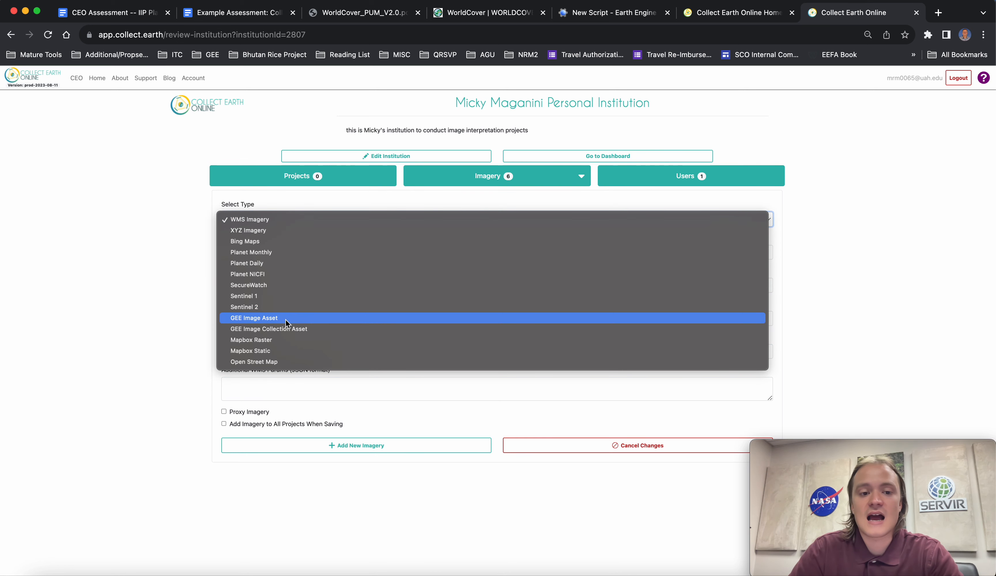
{"action": "left_click", "coordinate": [287, 318]}
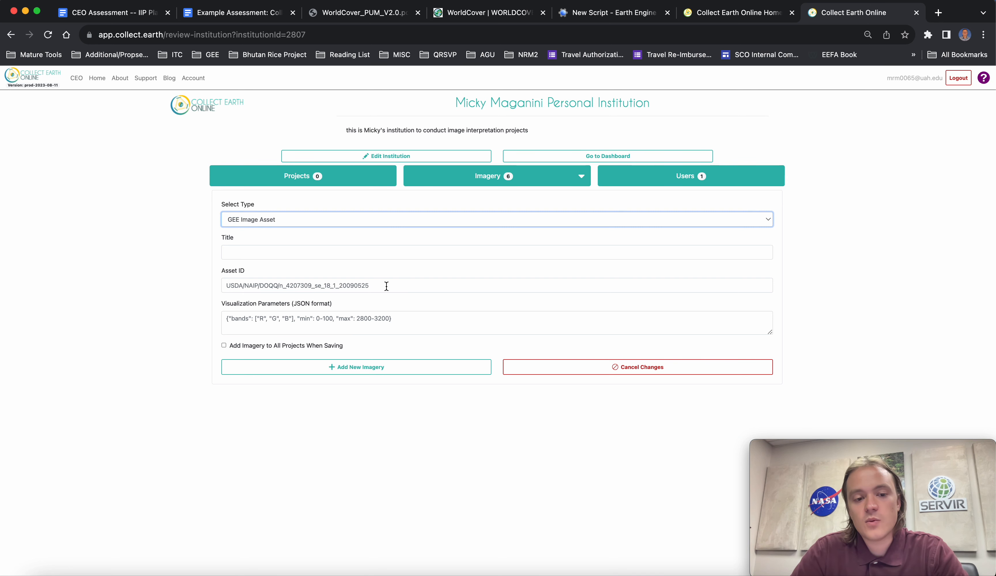
{"action": "left_click", "coordinate": [376, 315]}
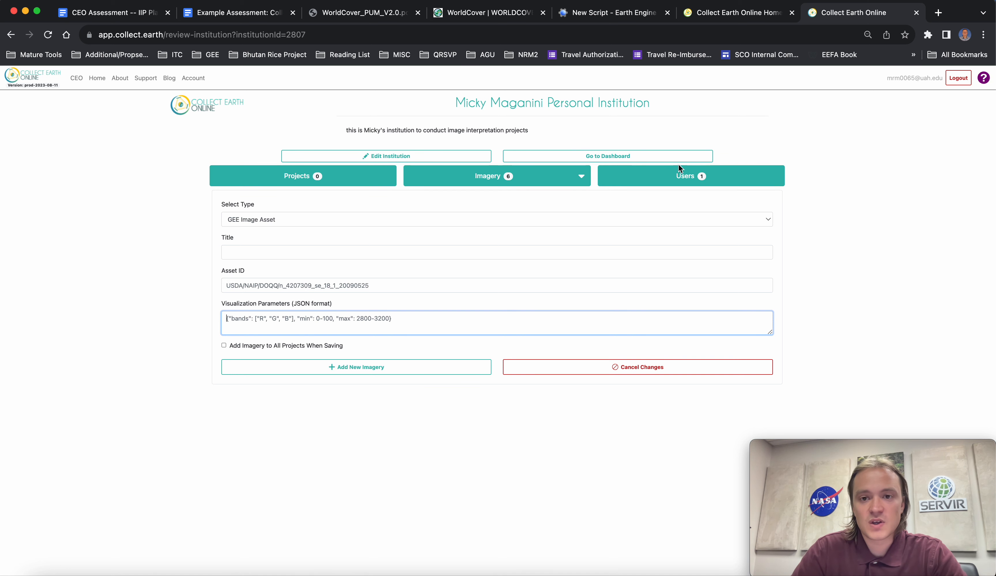
{"action": "left_click", "coordinate": [865, 179]}
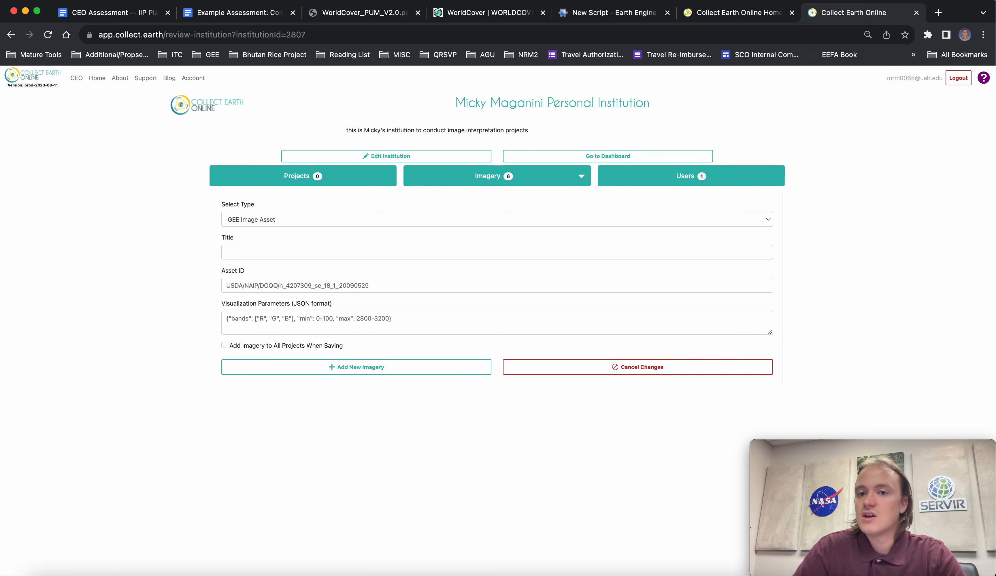
Step: Switch to the Earth Engine Code Editor, search for "SRTM" and view the NASA SRTM Digital Elevation 30m dataset details
{"action": "left_click", "coordinate": [625, 16]}
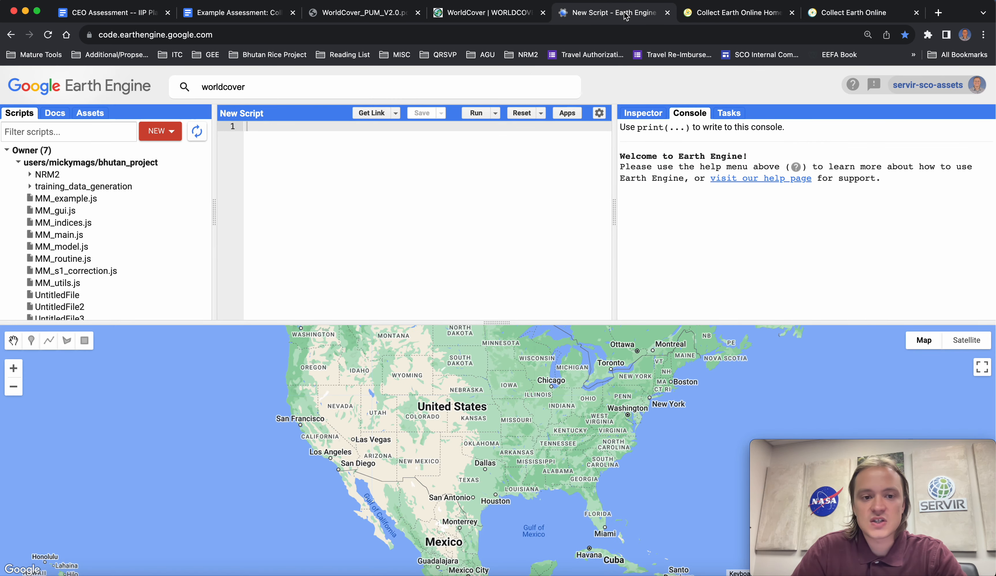
{"action": "left_click", "coordinate": [254, 83]}
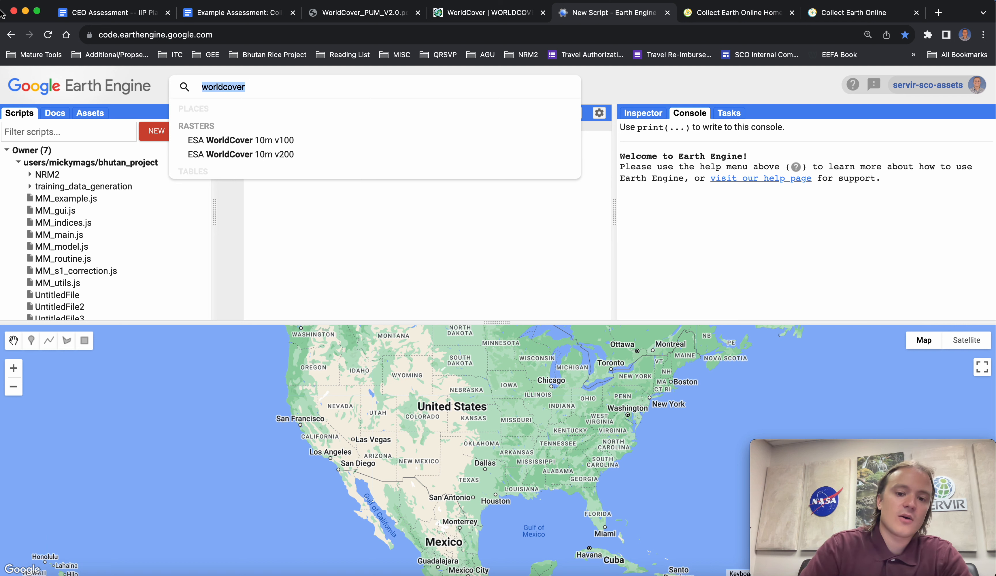
{"action": "key", "text": "BackSpace"}
{"action": "type", "text": "SRTM"}
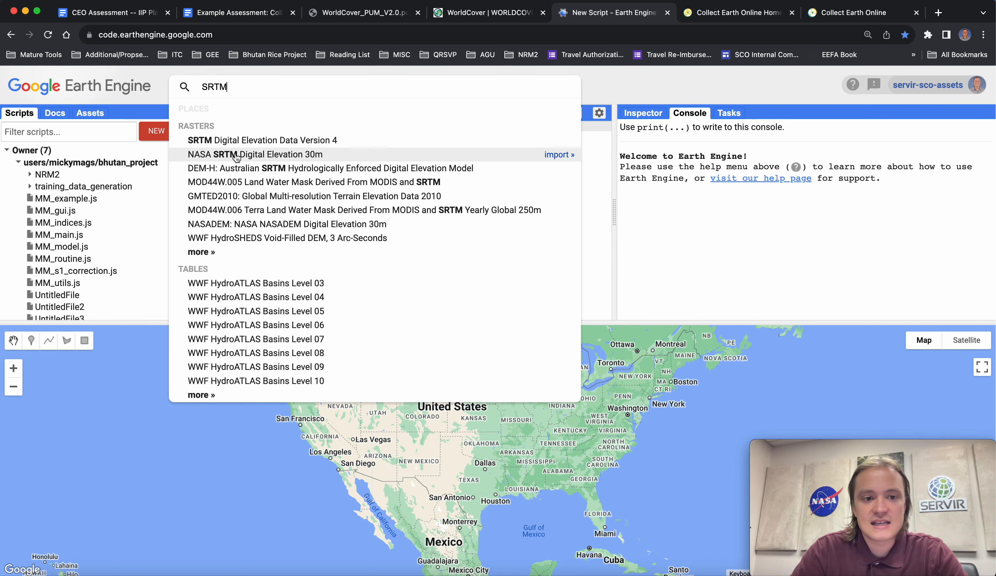
{"action": "left_click", "coordinate": [233, 155]}
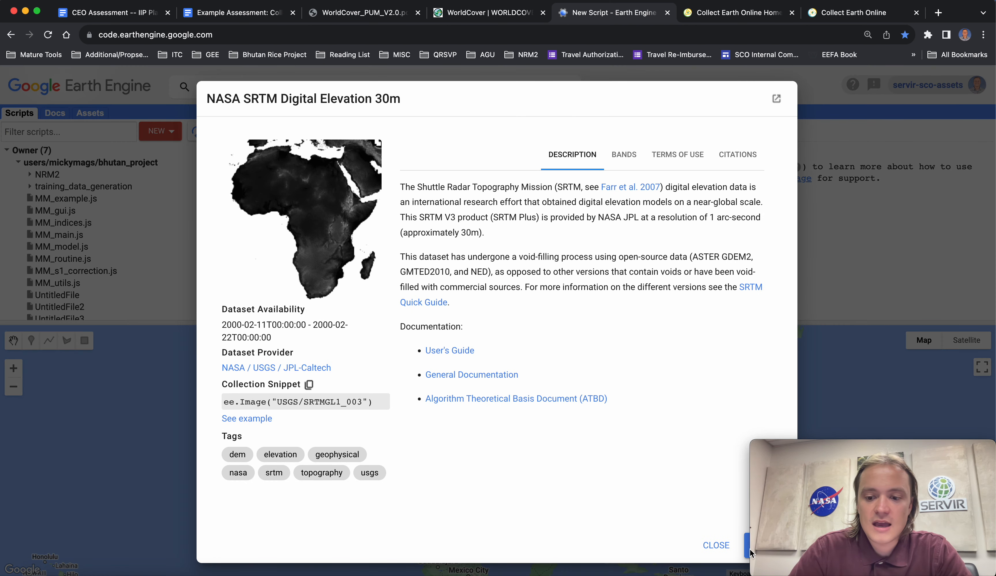
{"action": "mouse_move", "coordinate": [857, 441]}
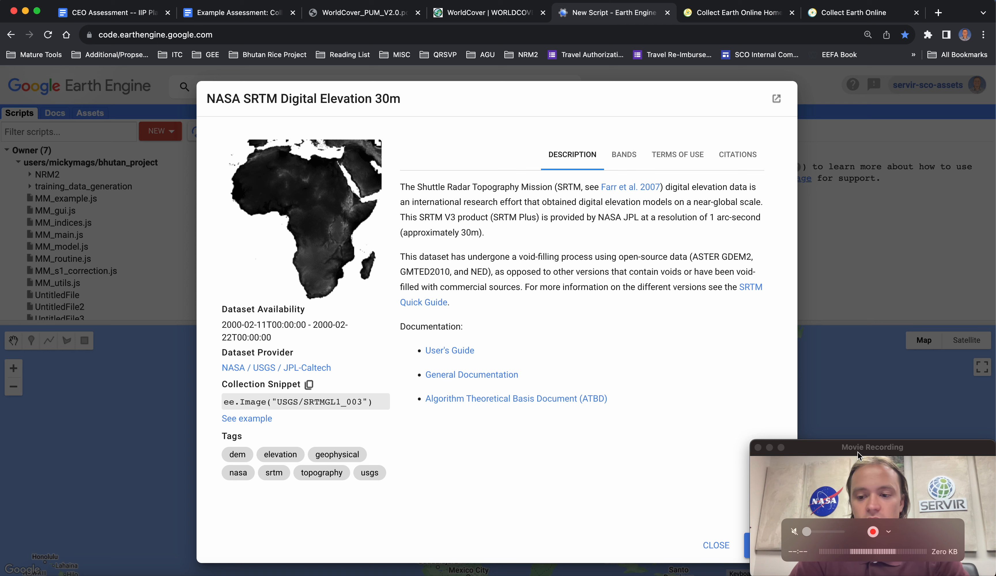
Step: Import the NASA SRTM Digital Elevation 30m dataset into the new script
{"action": "left_click_drag", "start_coordinate": [858, 451], "coordinate": [884, 441]}
{"action": "left_click", "coordinate": [767, 542]}
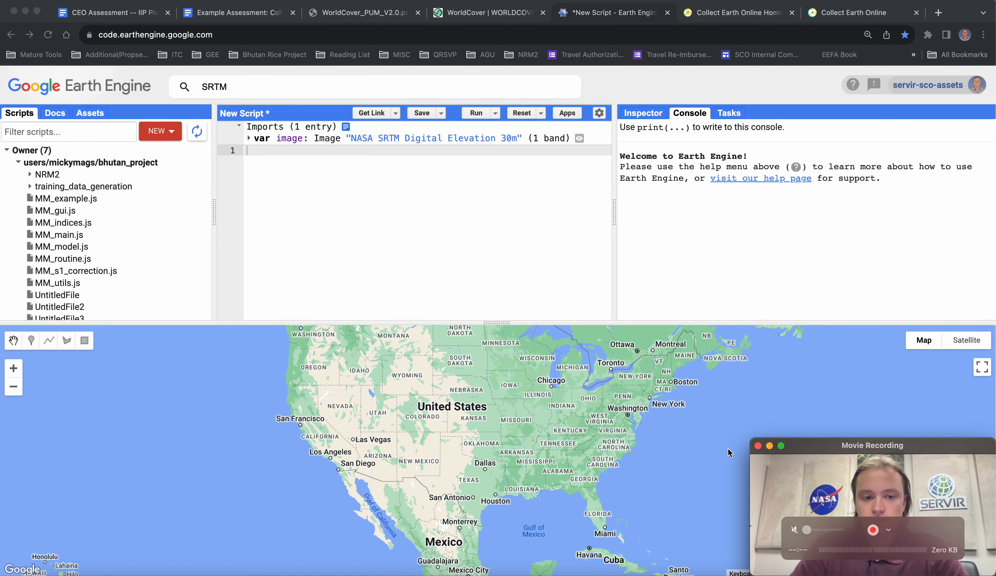
{"action": "key", "text": "shift+super+5"}
{"action": "key", "text": "Escape"}
{"action": "left_click", "coordinate": [295, 178]}
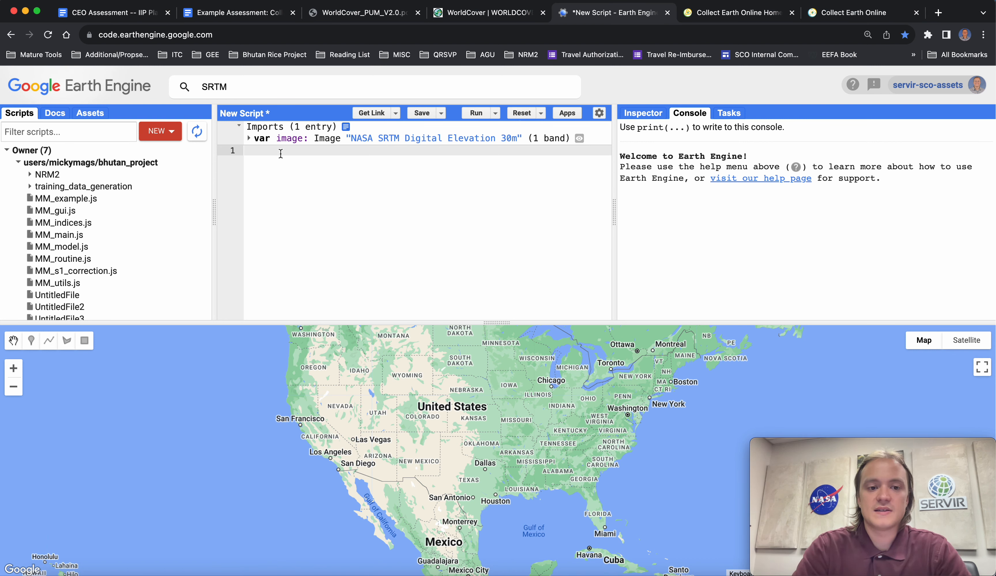
Step: Draw a rectangle geometry on the map that encloses all of Ghana
{"action": "left_click_drag", "start_coordinate": [691, 455], "coordinate": [382, 404]}
{"action": "left_click_drag", "start_coordinate": [584, 482], "coordinate": [352, 410]}
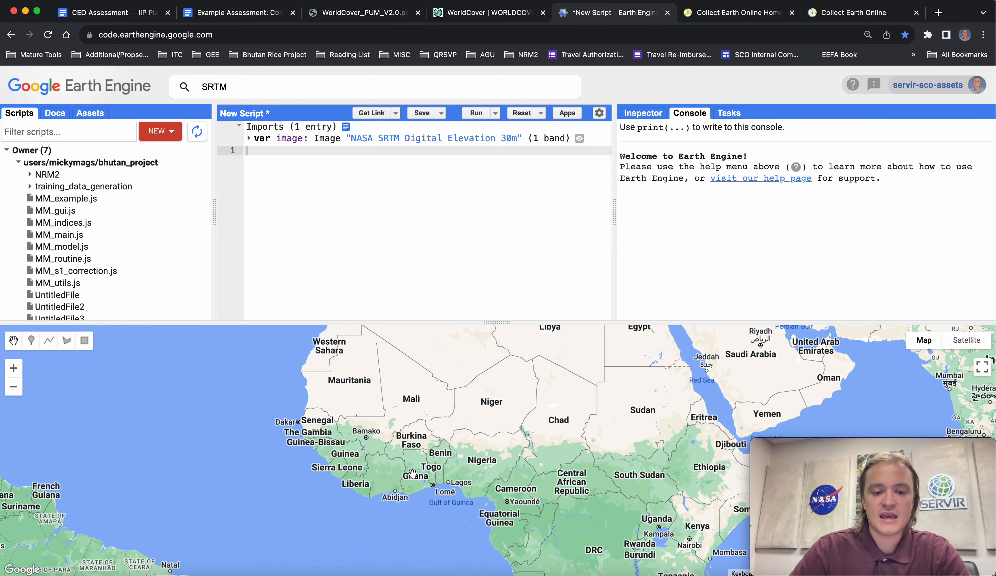
{"action": "scroll", "coordinate": [412, 474], "scroll_direction": "up", "scroll_amount": 3}
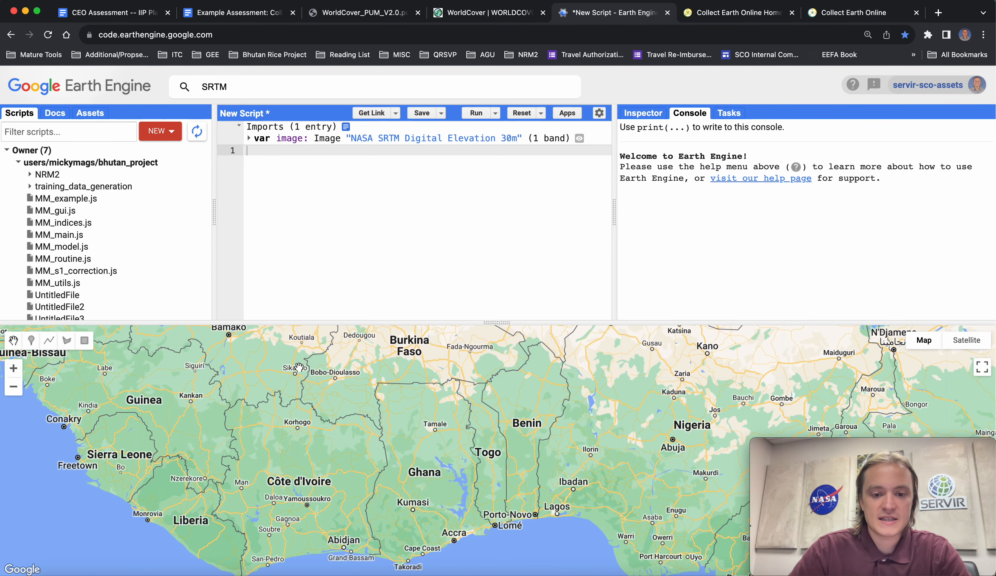
{"action": "left_click", "coordinate": [84, 340]}
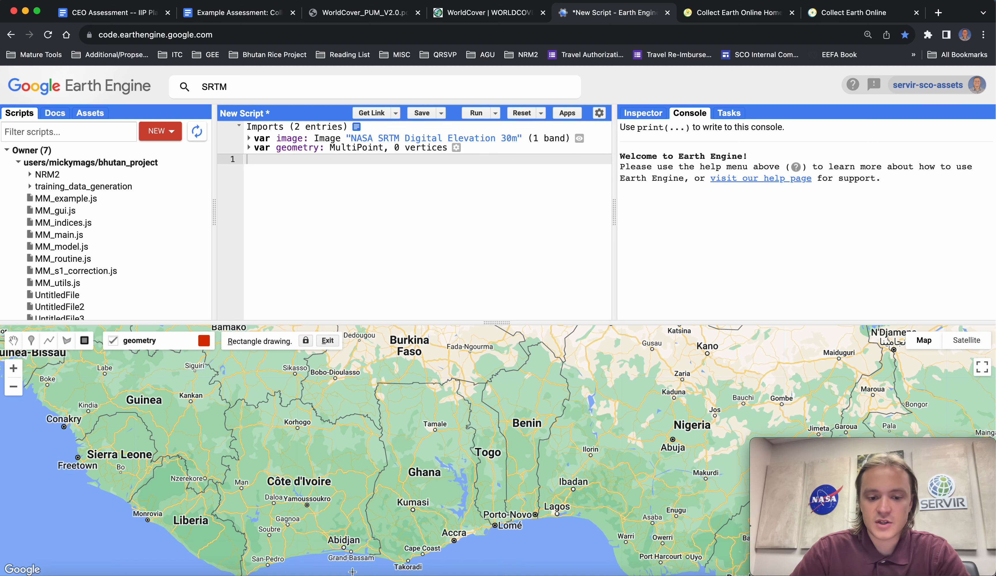
{"action": "left_click_drag", "start_coordinate": [367, 565], "coordinate": [504, 358]}
Step: Rename the rectangle geometry import to "ghana", keeping it imported as Geometry
{"action": "mouse_move", "coordinate": [184, 345]}
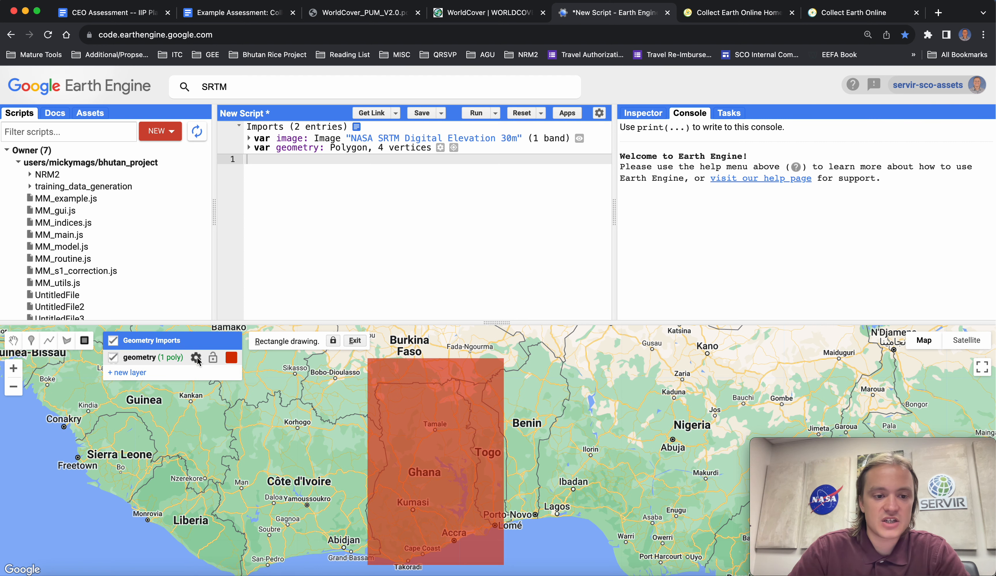
{"action": "left_click", "coordinate": [196, 357]}
{"action": "left_click_drag", "start_coordinate": [411, 275], "coordinate": [277, 276]}
{"action": "key", "text": "BackSpace"}
{"action": "type", "text": "ghana"}
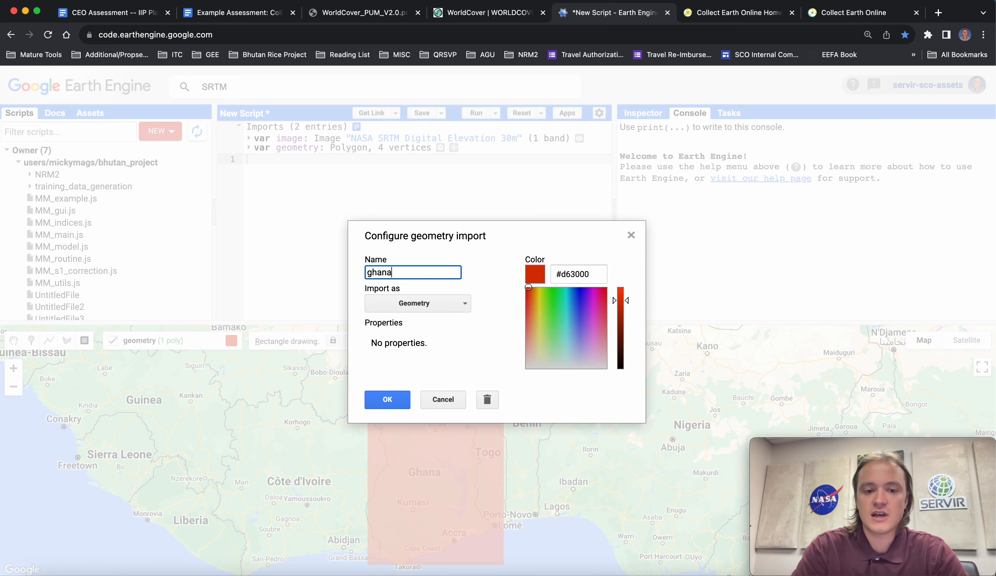
{"action": "left_click", "coordinate": [387, 399]}
Step: Begin a var declaration on the script's first line and rename the SRTM image import to "srtm"
{"action": "type", "text": "var"}
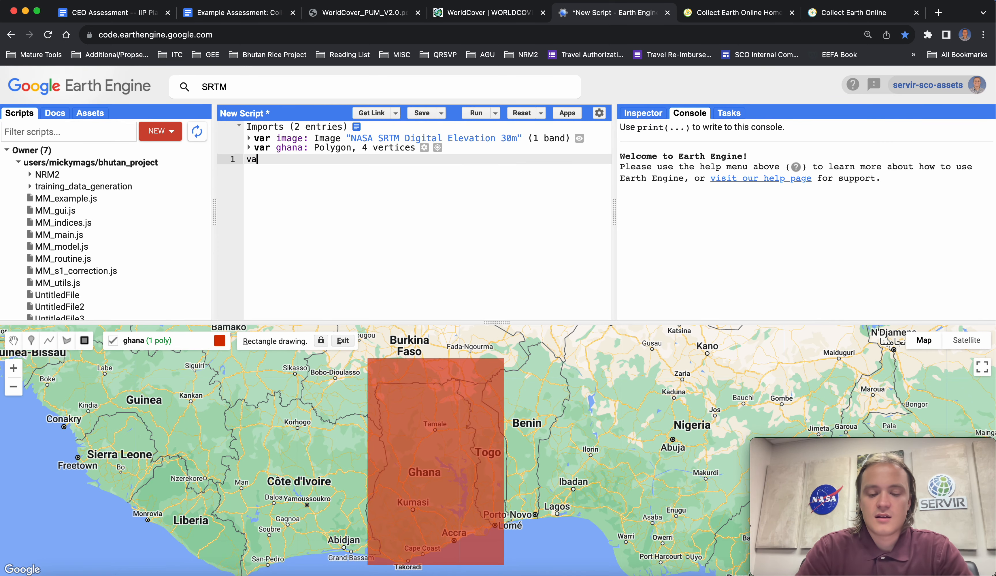
{"action": "left_click", "coordinate": [286, 138]}
{"action": "type", "text": "srtm"}
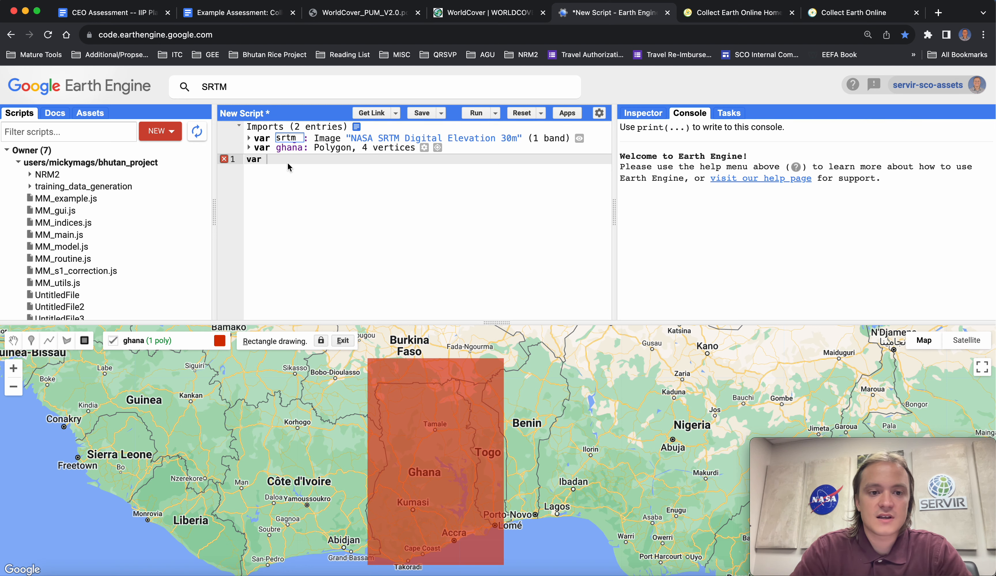
{"action": "key", "text": "Return"}
{"action": "left_click", "coordinate": [356, 350]}
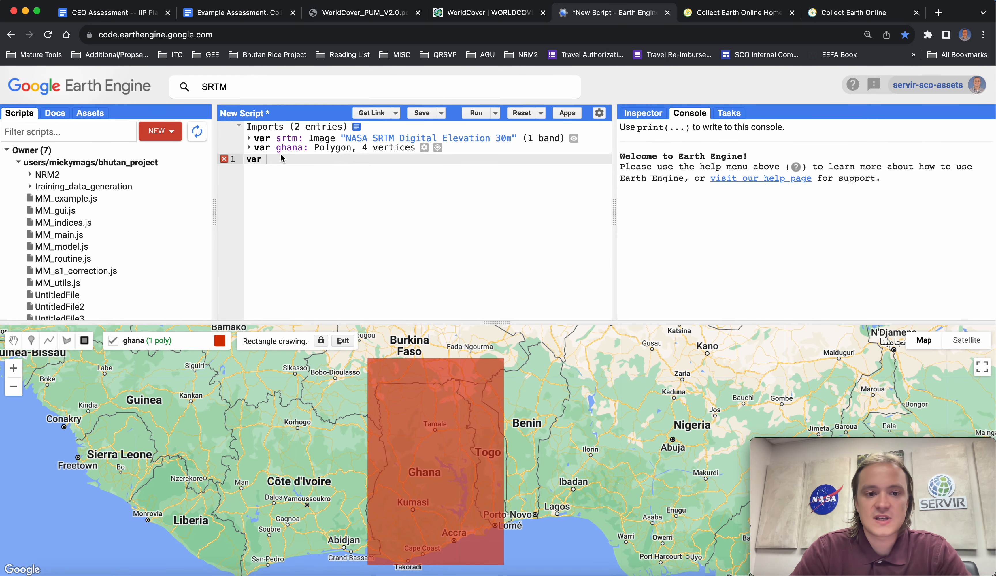
Step: Complete the declaration as var srtm_clip = srtm.clip(ghana); to clip the elevation image to the Ghana rectangle
{"action": "type", "text": "srtm_cli"}
{"action": "type", "text": "p -"}
{"action": "key", "text": "BackSpace"}
{"action": "key", "text": "BackSpace"}
{"action": "type", "text": "= srtm.clio"}
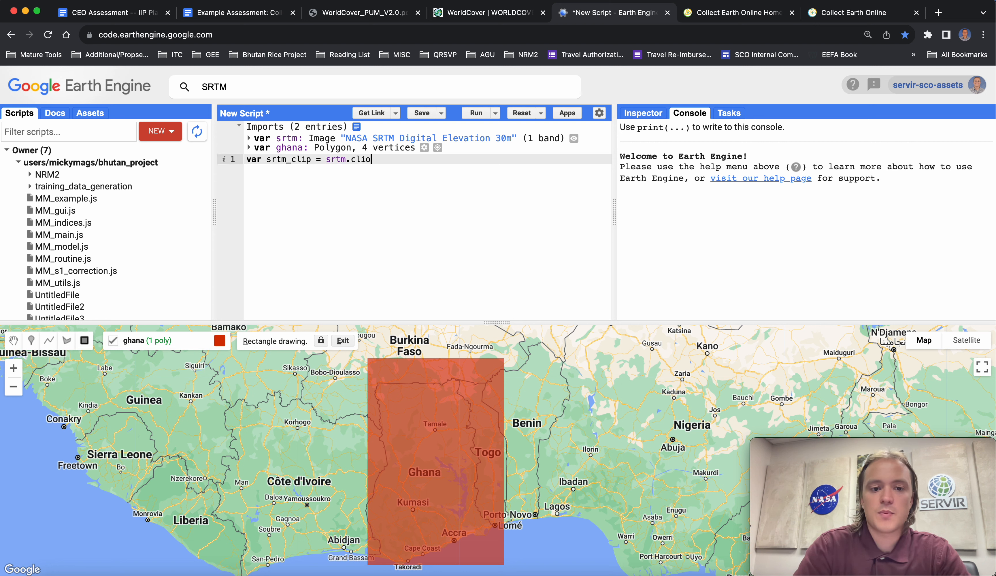
{"action": "key", "text": "BackSpace"}
{"action": "type", "text": "p("}
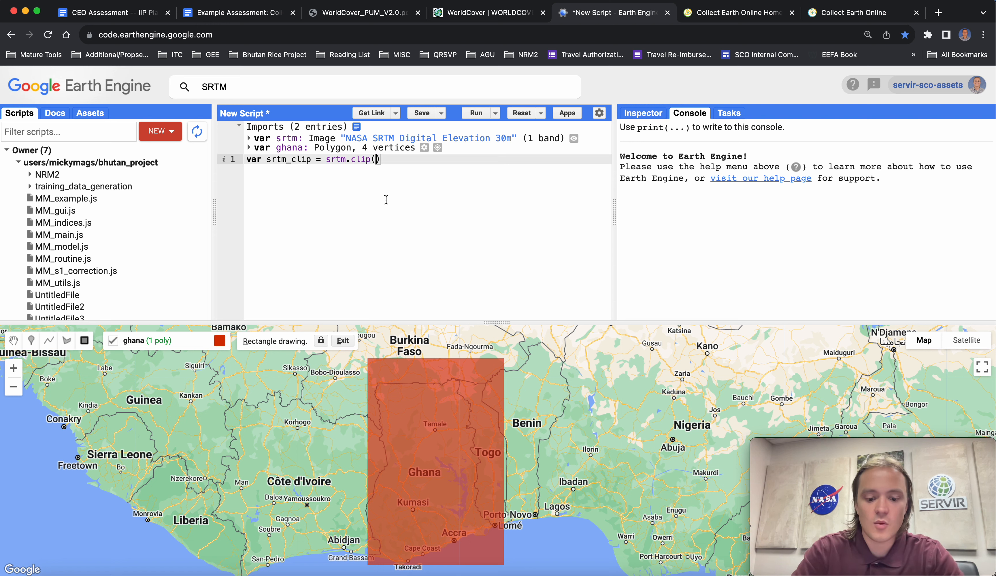
{"action": "type", "text": "ghana);"}
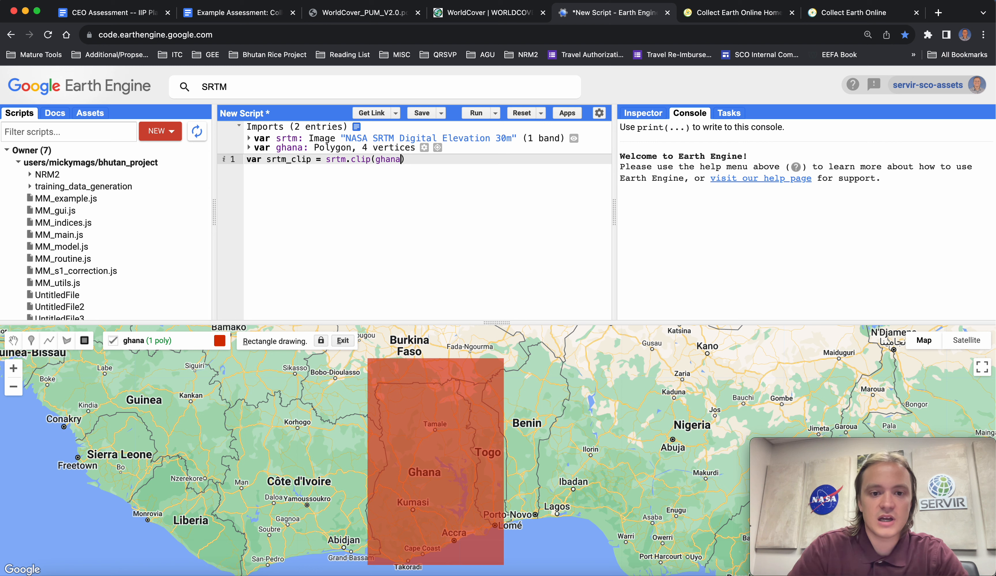
Step: Add var bands = srtm_clip.bandNames(); and print(bands); to output the clipped image's band names
{"action": "key", "text": "Return"}
{"action": "key", "text": "Return"}
{"action": "type", "text": "var v"}
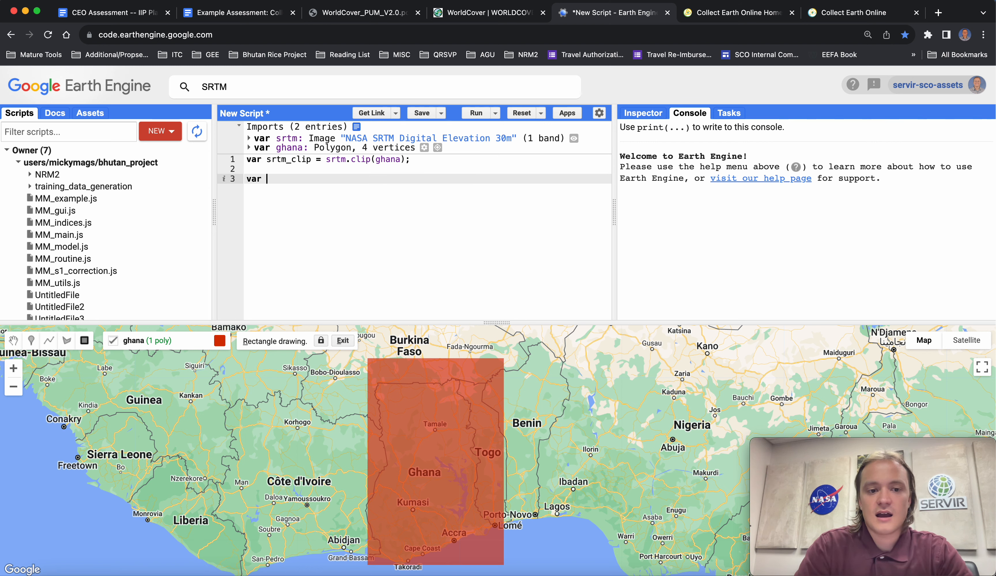
{"action": "type", "text": "ands = srtm_clip.band"}
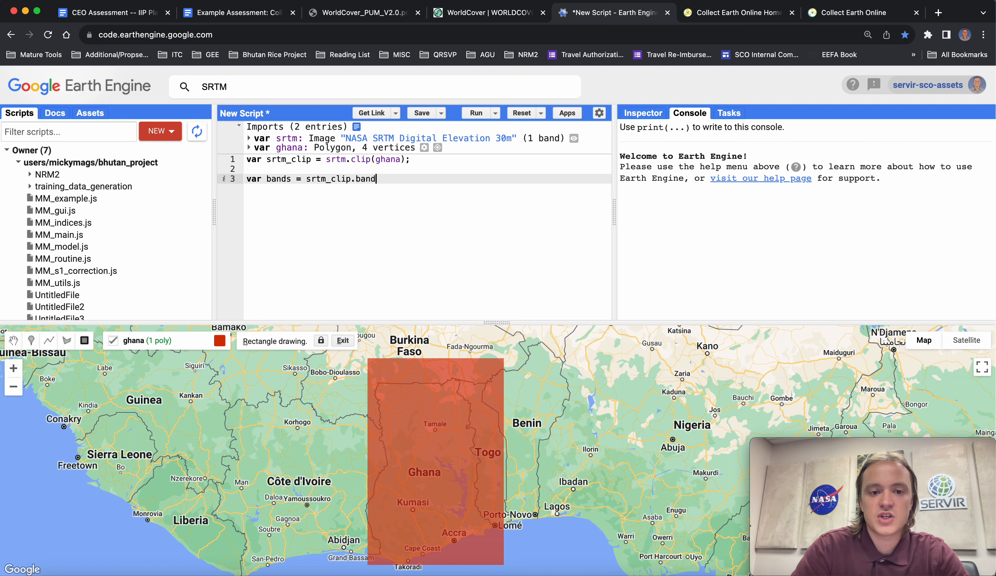
{"action": "type", "text": "Names"}
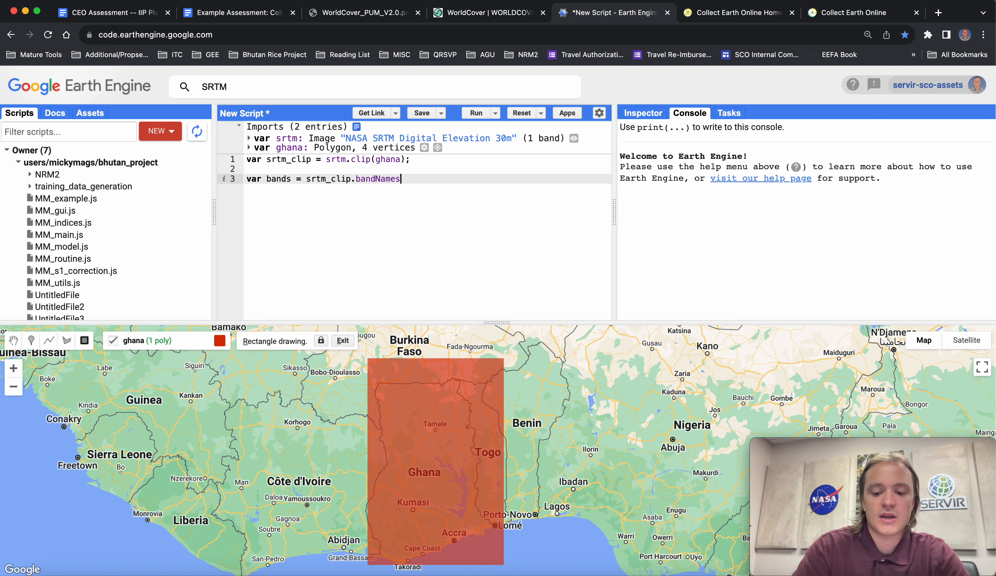
{"action": "type", "text": "();"}
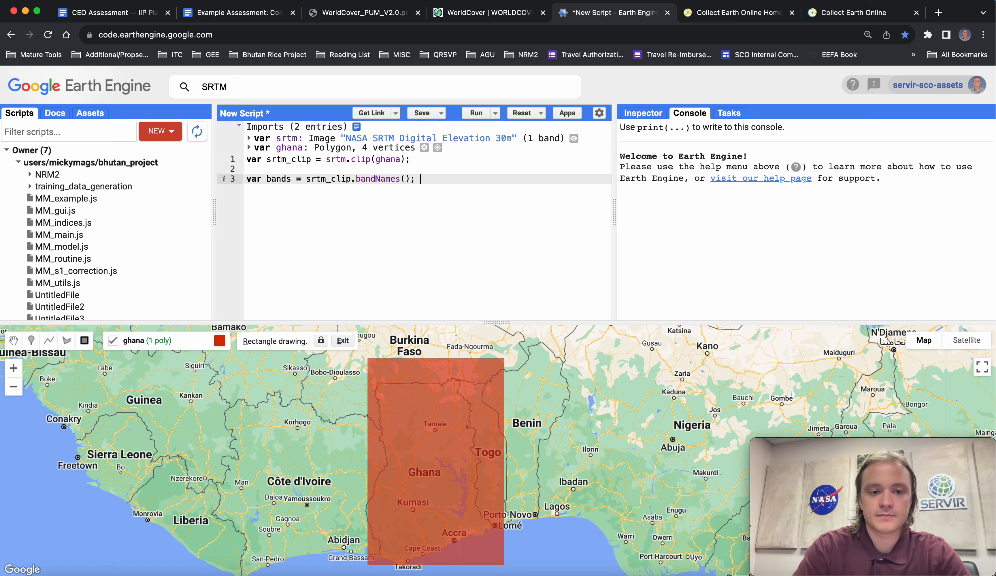
{"action": "key", "text": "Return"}
{"action": "key", "text": "Return"}
{"action": "type", "text": "print(bands);"}
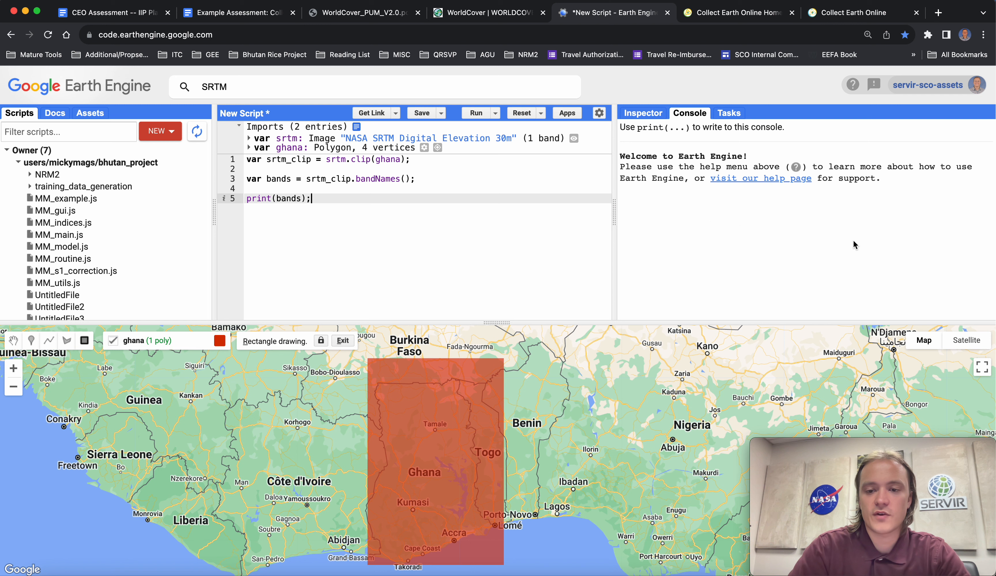
Step: Declare var vp = {} and add Map.addLayer(srtm_clip, vp, 'SRTM'); to display the clipped image
{"action": "key", "text": "Return"}
{"action": "key", "text": "Return"}
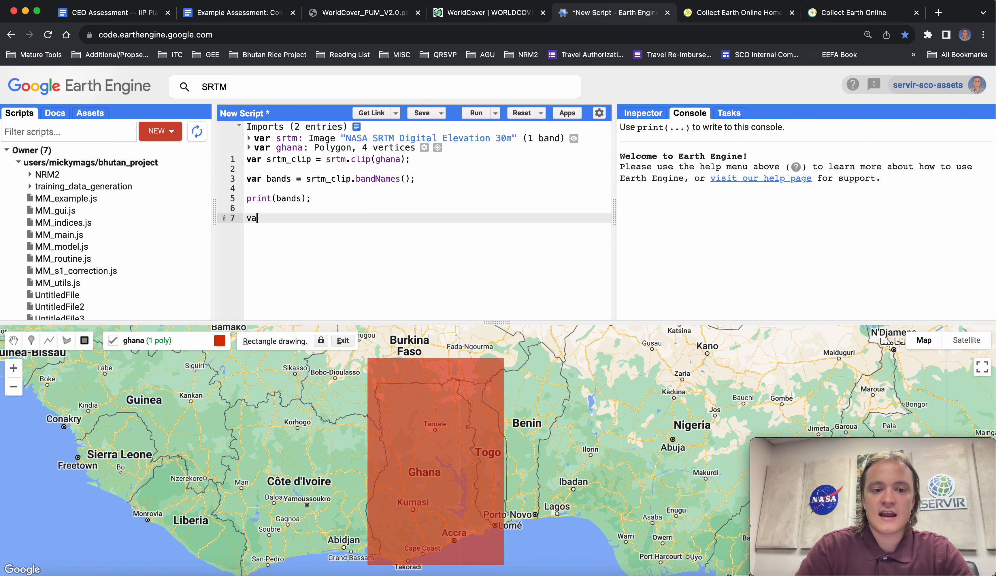
{"action": "type", "text": "var vp = {}"}
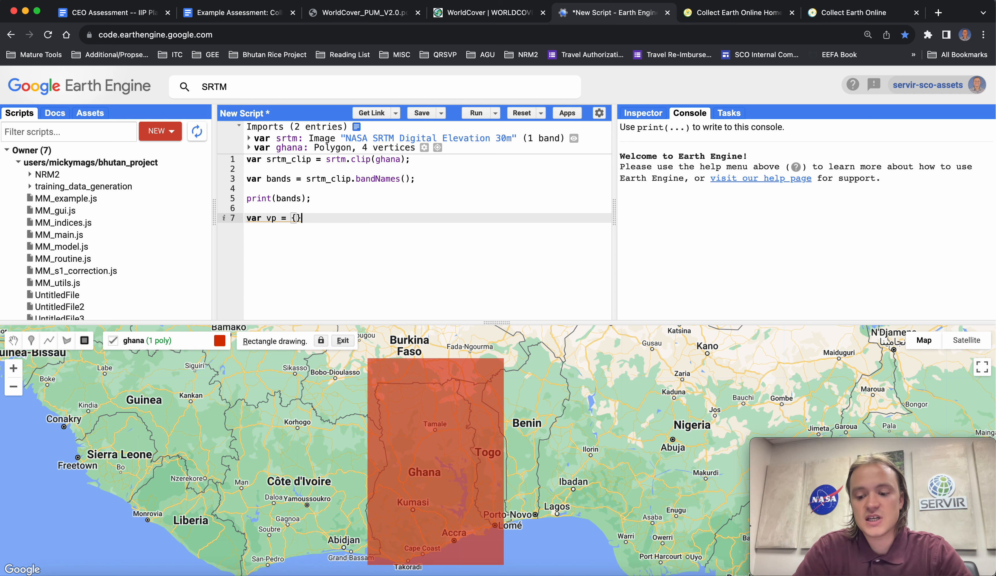
{"action": "key", "text": "Return"}
{"action": "key", "text": "Return"}
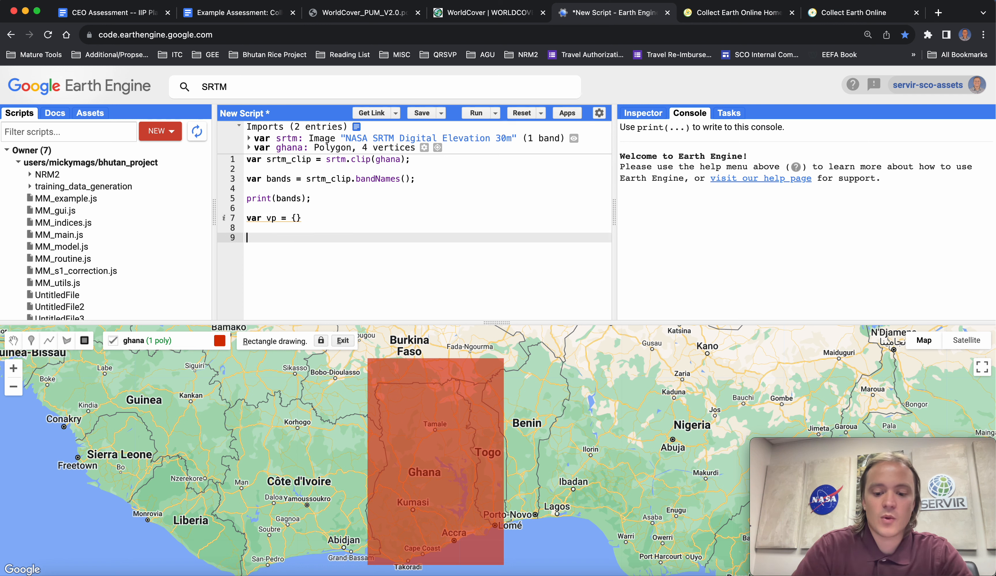
{"action": "type", "text": "Map.addLayer(srt"}
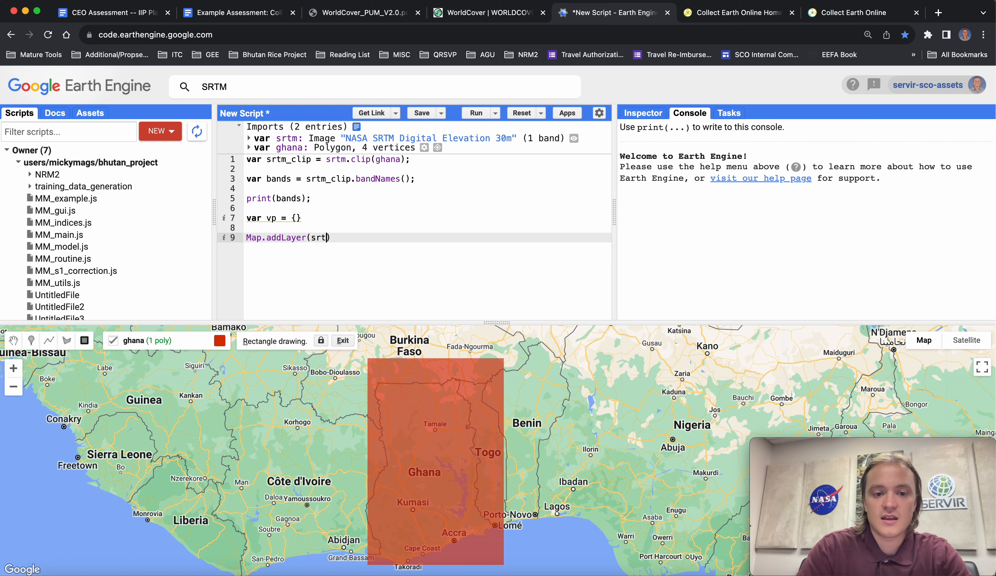
{"action": "type", "text": "m_clip, v"}
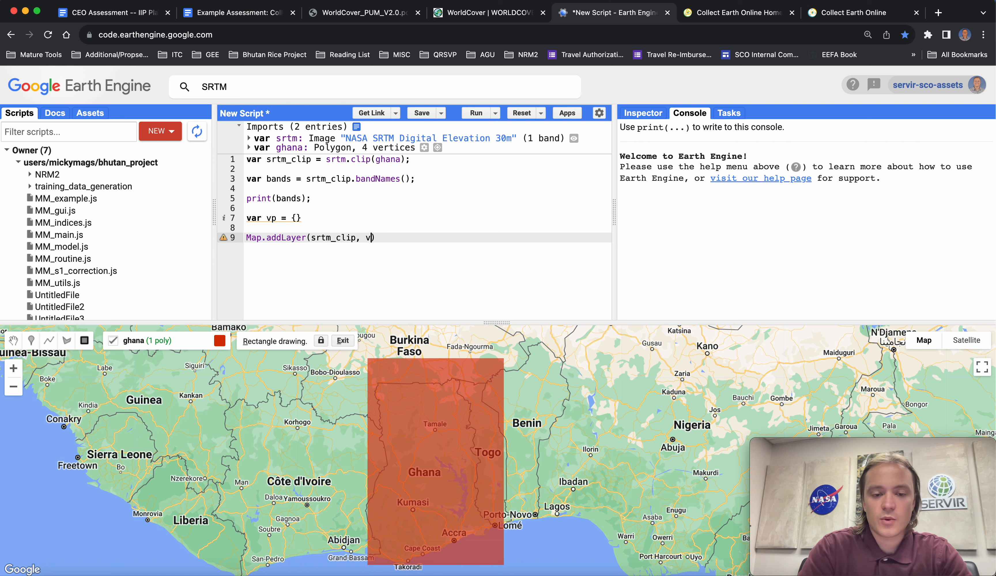
{"action": "type", "text": "p, "}
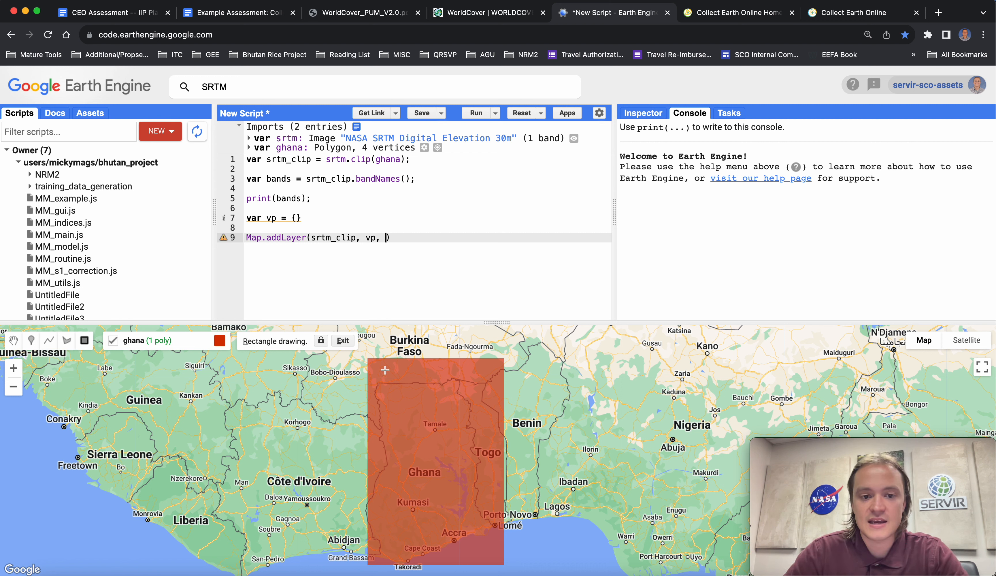
{"action": "type", "text": "'SRTM"}
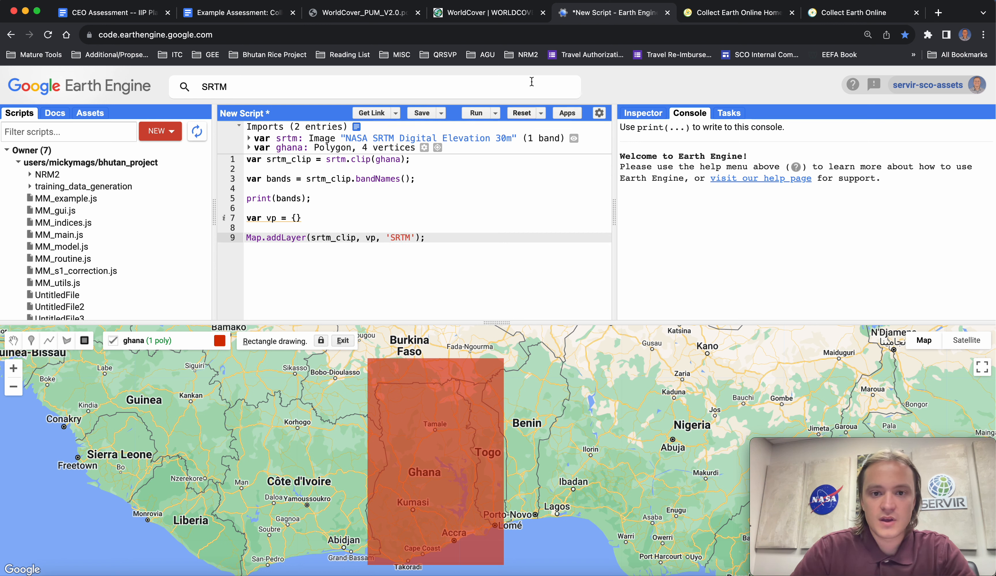
Step: Run the script and hide the ghana geometry so that only the SRTM layer covers the country
{"action": "left_click", "coordinate": [475, 113]}
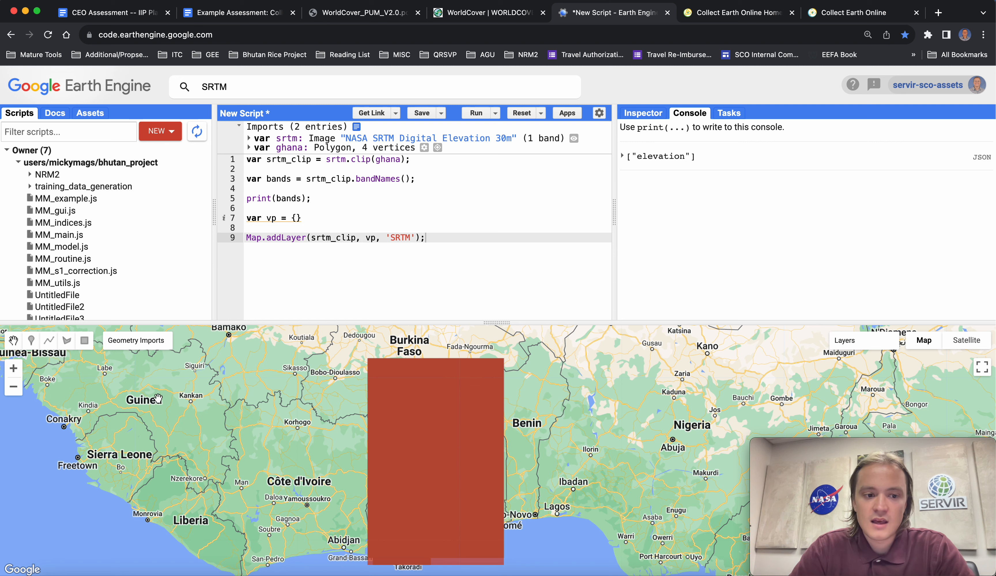
{"action": "mouse_move", "coordinate": [134, 340]}
{"action": "left_click", "coordinate": [114, 358]}
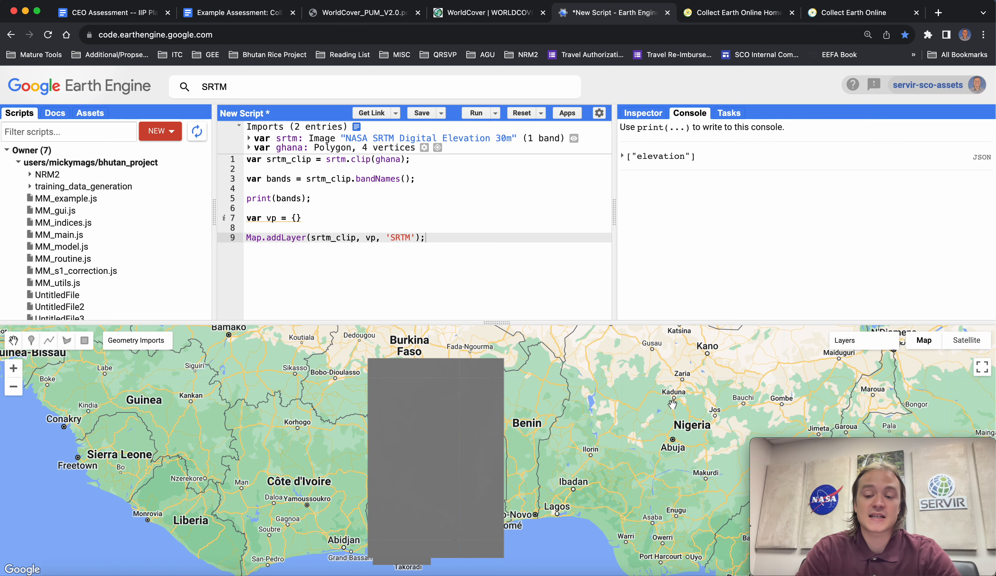
{"action": "mouse_move", "coordinate": [863, 349]}
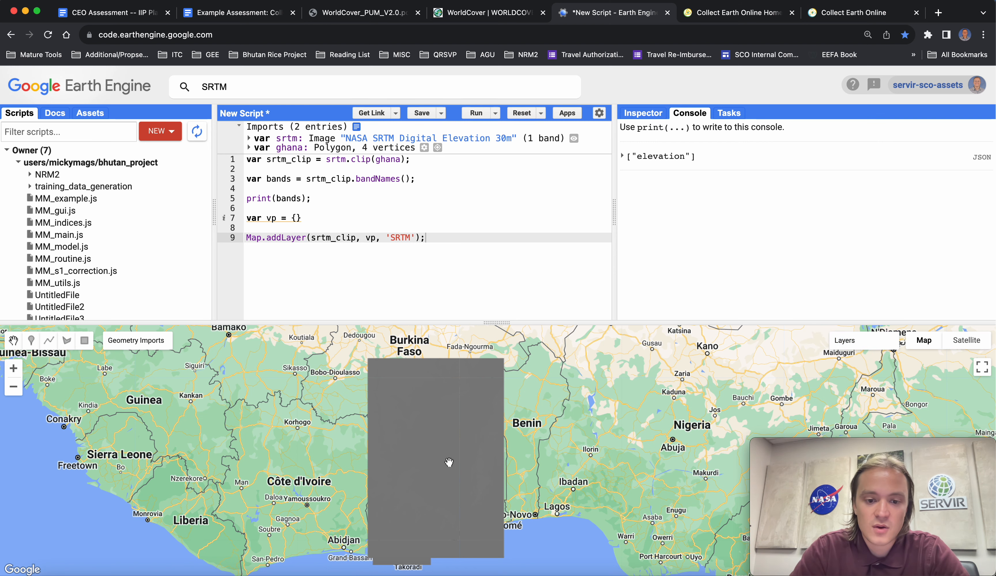
{"action": "left_click_drag", "start_coordinate": [447, 458], "coordinate": [465, 448]}
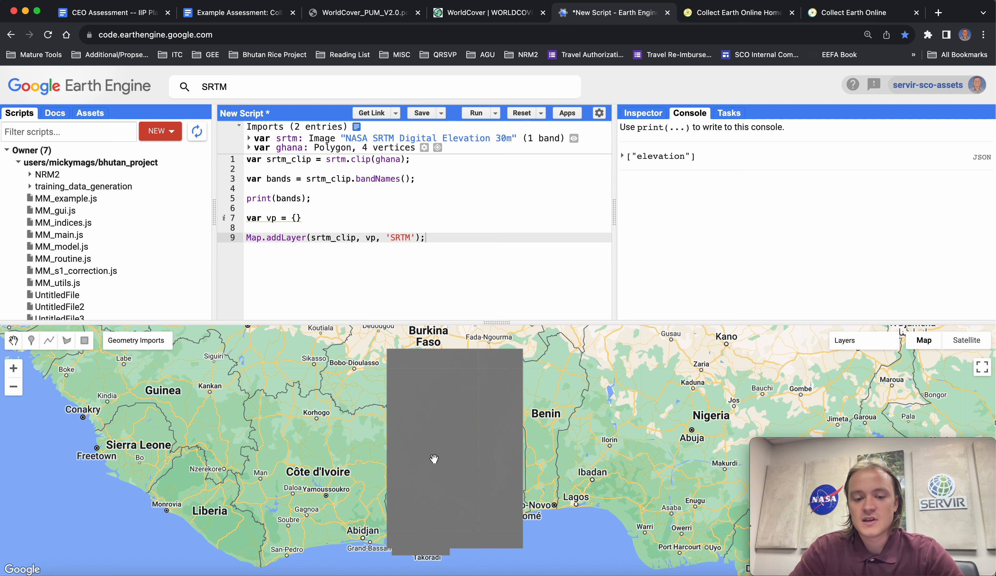
Step: Apply a 100% stretch to the elevation band range in the SRTM layer's visualization parameters
{"action": "mouse_move", "coordinate": [855, 343]}
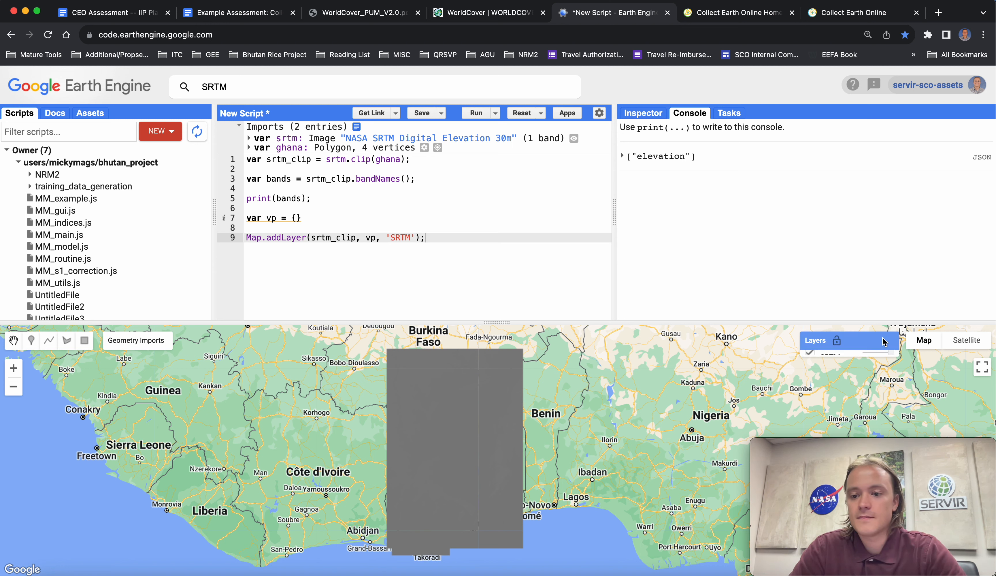
{"action": "mouse_move", "coordinate": [855, 361]}
{"action": "left_click", "coordinate": [853, 358]}
{"action": "left_click", "coordinate": [756, 399]}
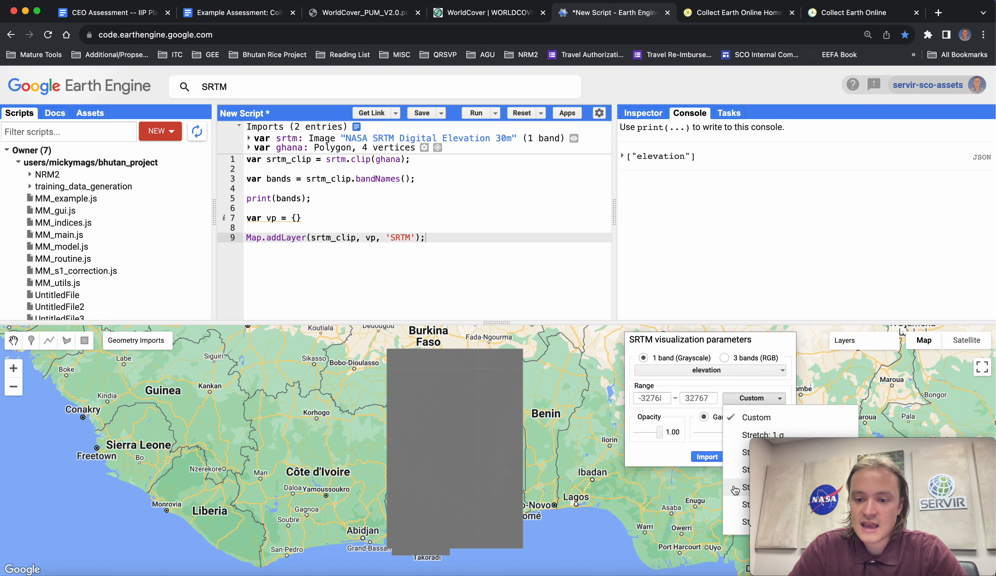
{"action": "mouse_move", "coordinate": [860, 343]}
{"action": "left_click", "coordinate": [810, 358]}
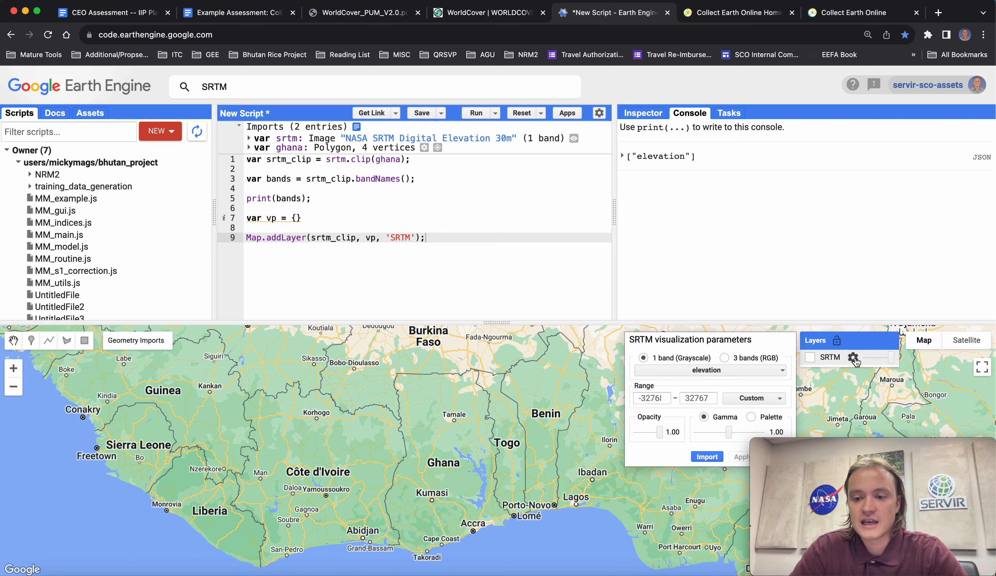
{"action": "left_click", "coordinate": [765, 403]}
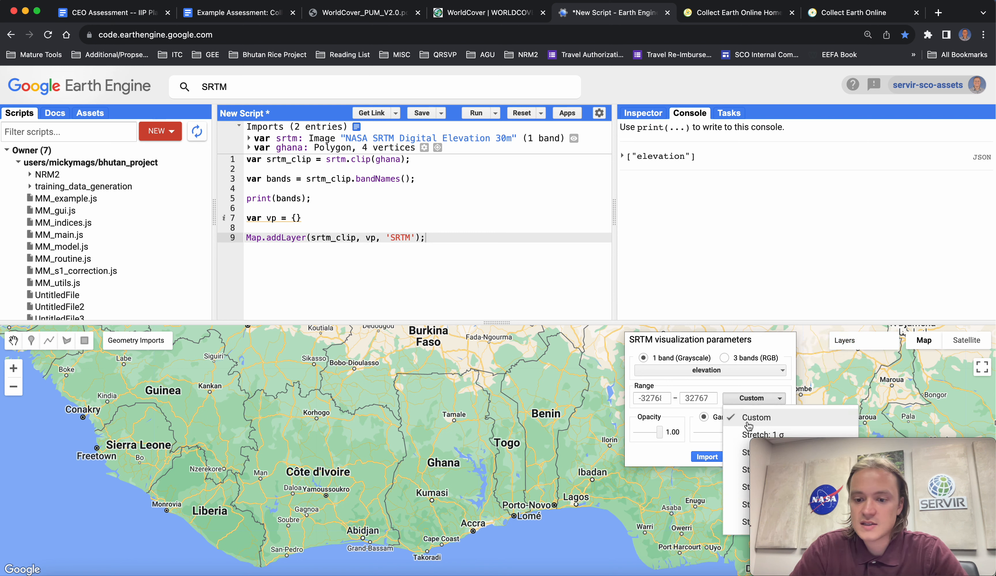
{"action": "left_click", "coordinate": [734, 520]}
{"action": "left_click", "coordinate": [738, 458]}
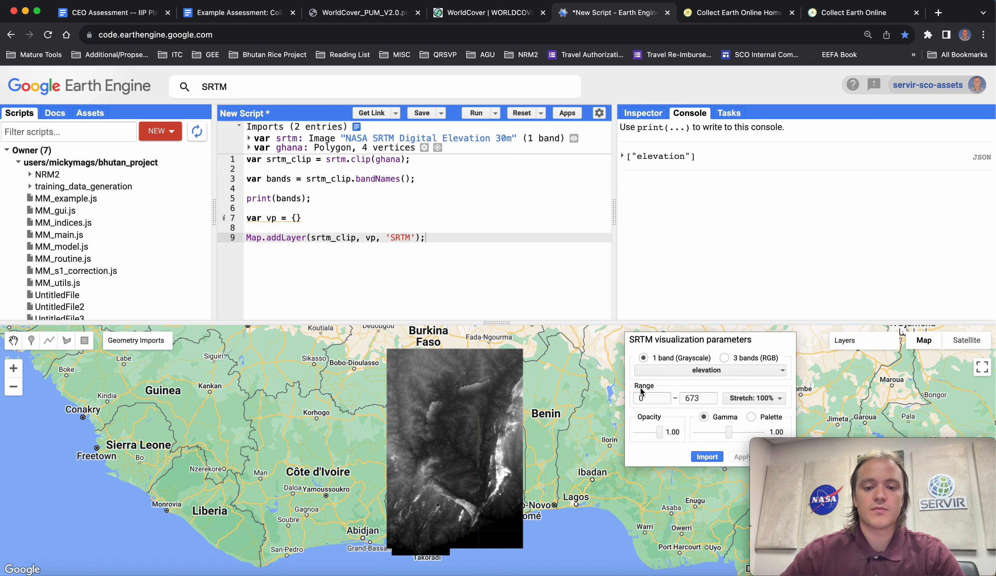
Step: Add a "bands" entry set to ["elevation"] to the vp visualization parameters dictionary on line 7
{"action": "left_click", "coordinate": [297, 218]}
{"action": "type", "text": "''"}
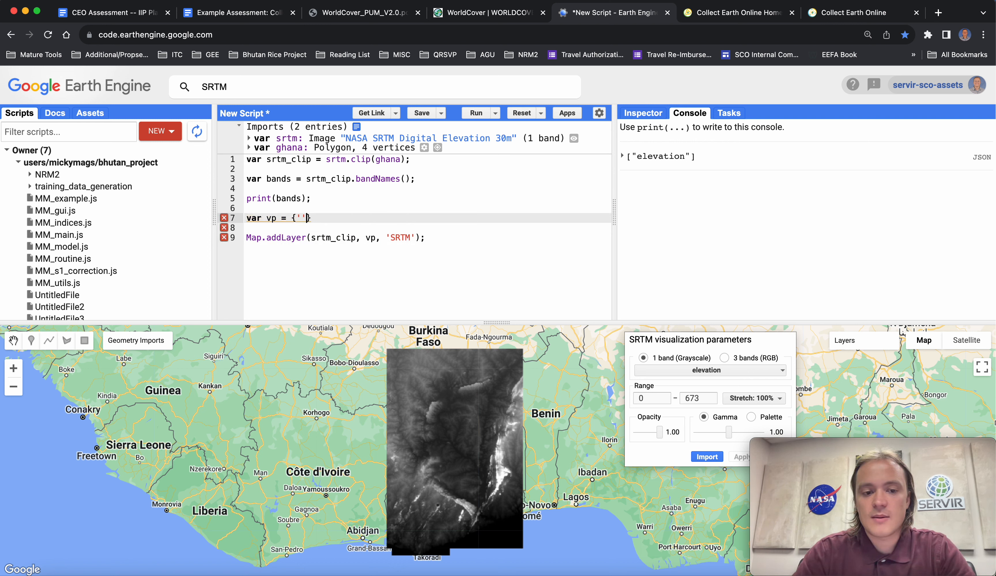
{"action": "key", "text": "BackSpace"}
{"action": "key", "text": "BackSpace"}
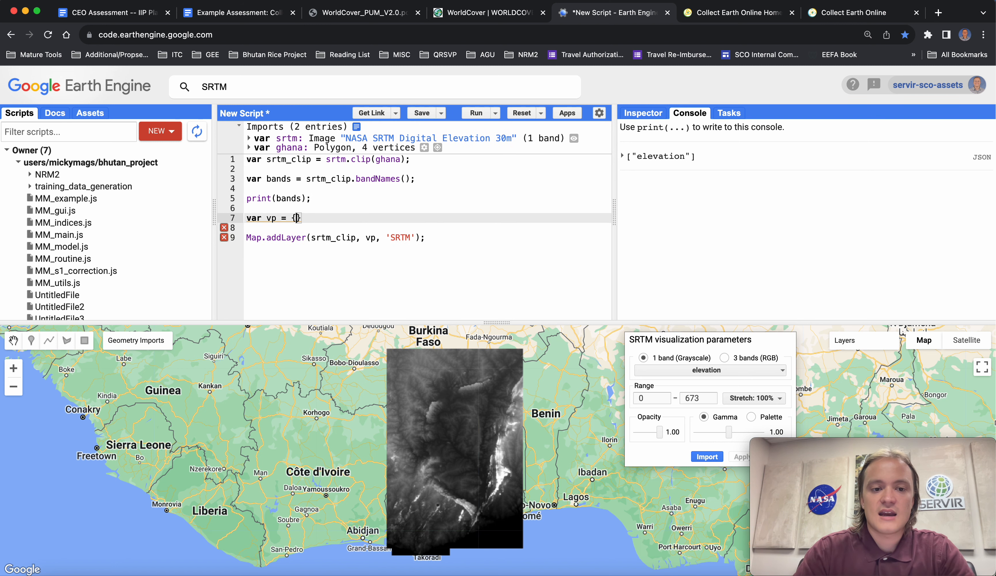
{"action": "type", "text": "\"bands"}
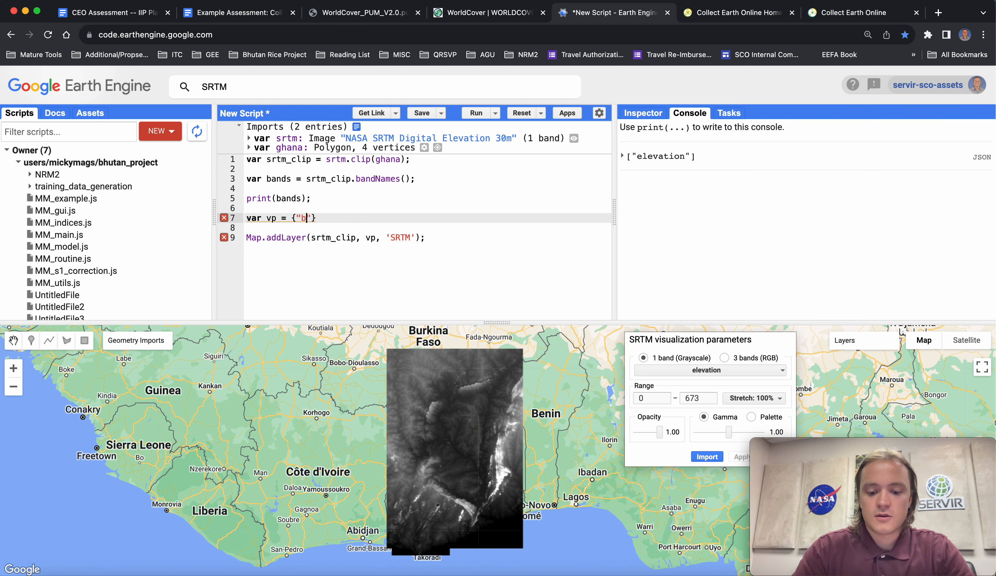
{"action": "type", "text": ": ["}
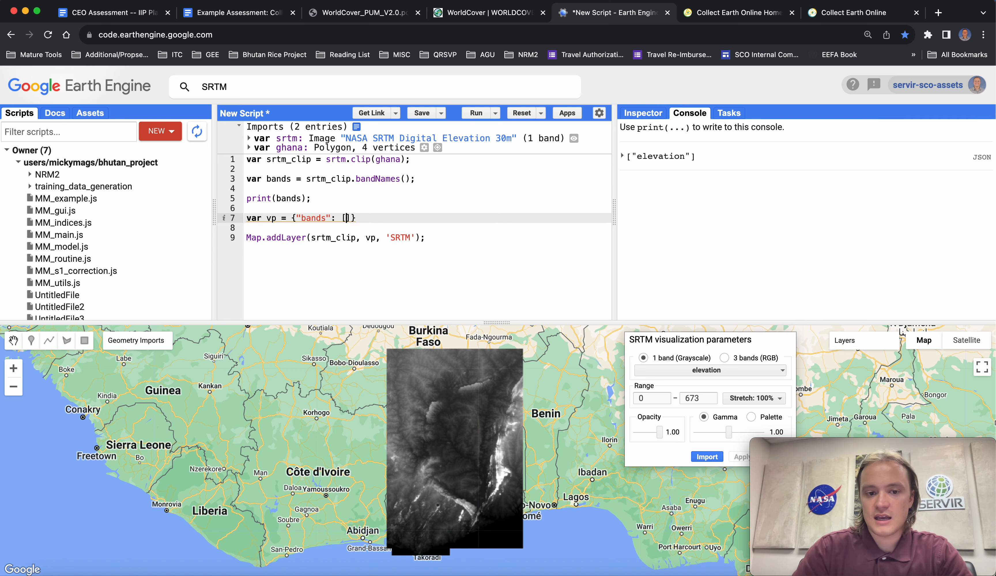
{"action": "type", "text": "\"elev"}
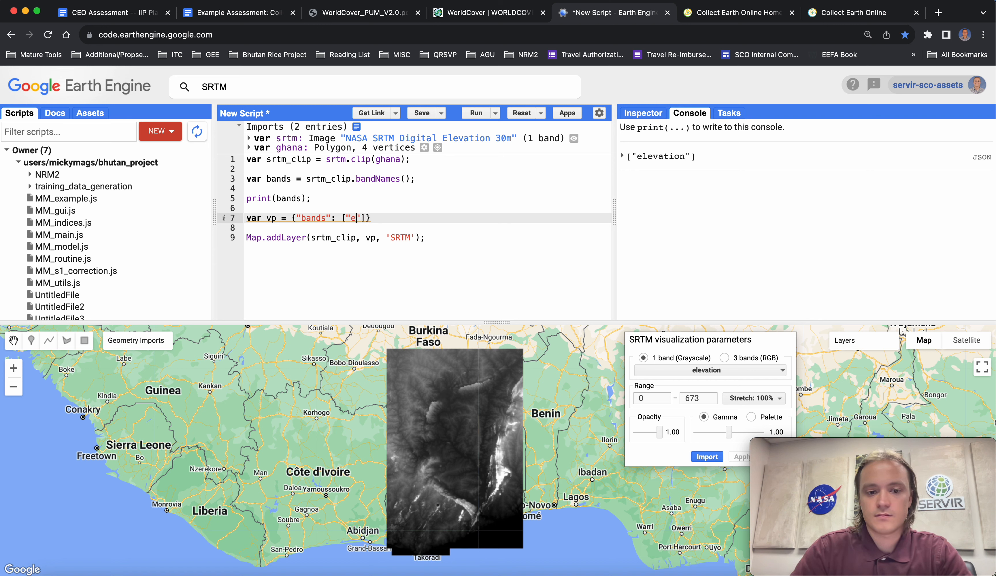
{"action": "type", "text": "ation\""}
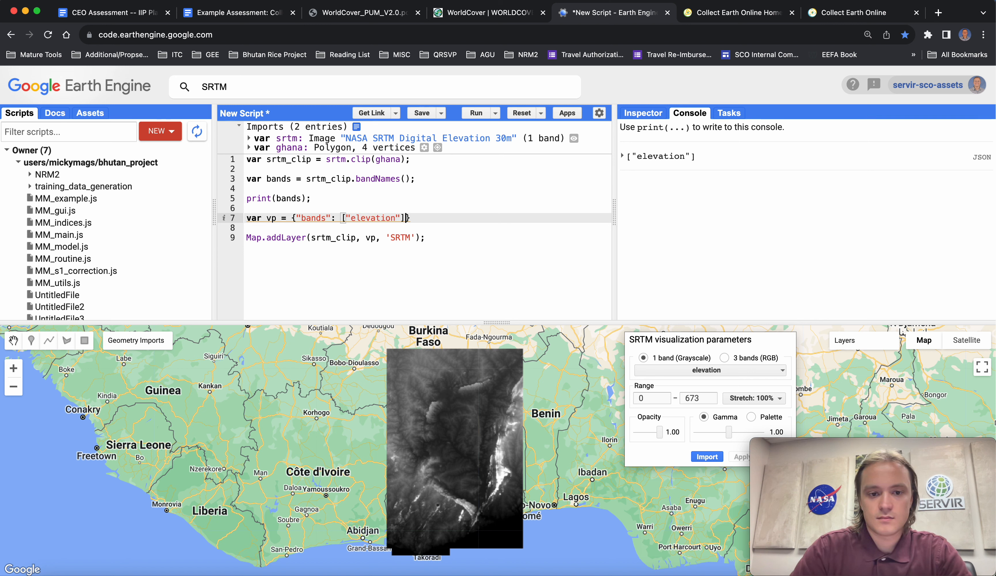
{"action": "type", "text": "], \""}
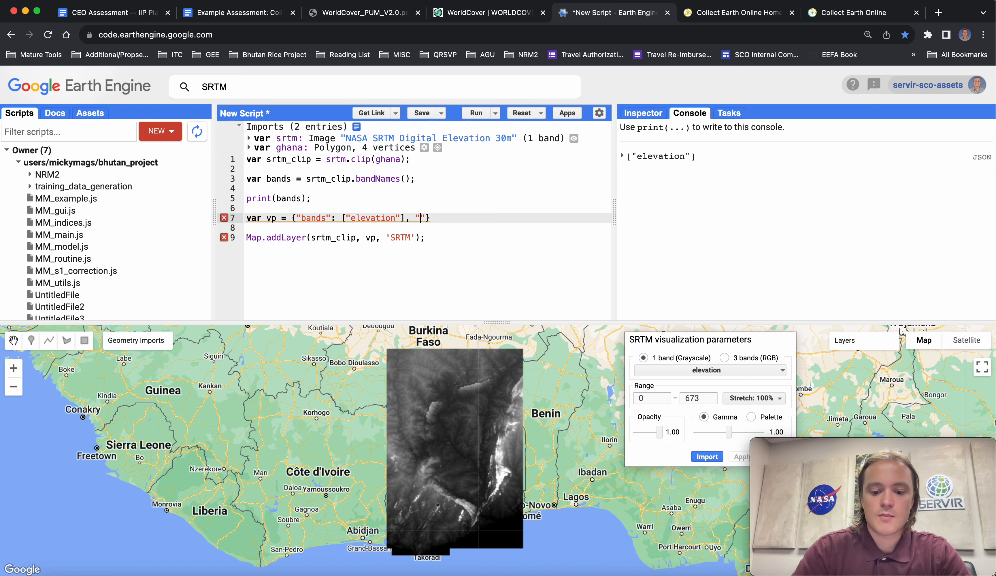
Step: Extend the vp dictionary with "min": 0 and "max": 675
{"action": "type", "text": "min\": 0, \"\""}
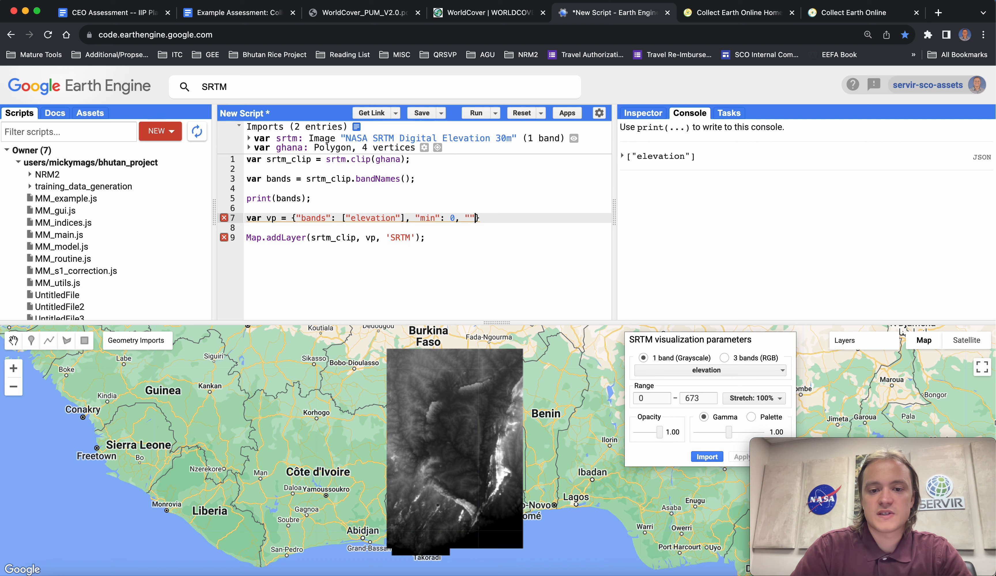
{"action": "type", "text": "max"}
{"action": "type", "text": ": j"}
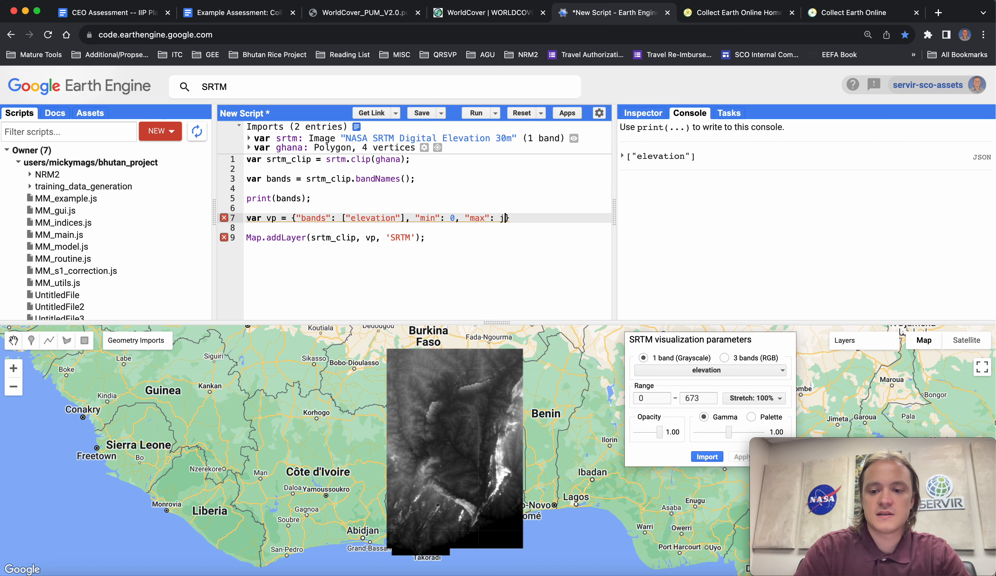
{"action": "type", "text": "675"}
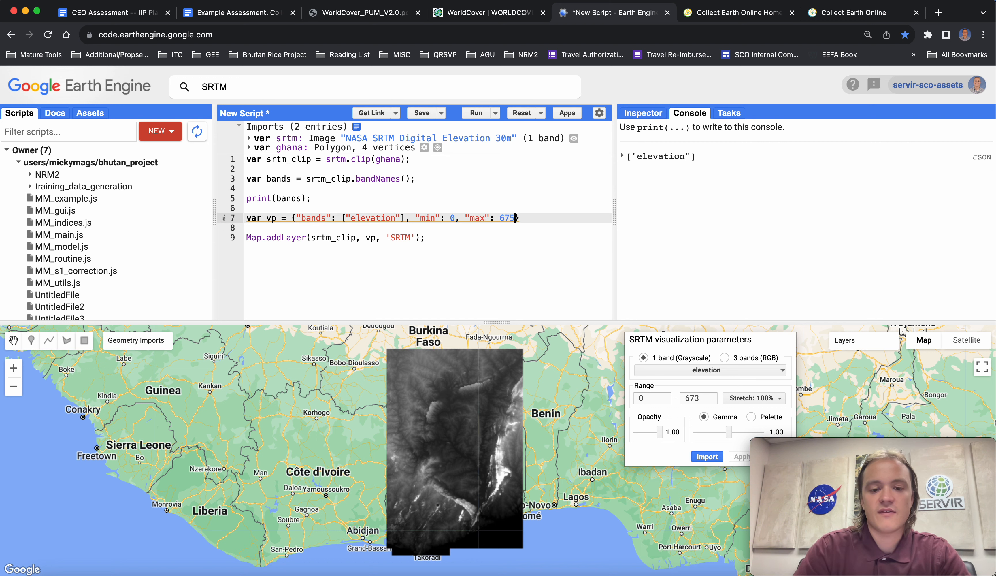
{"action": "left_click", "coordinate": [435, 238]}
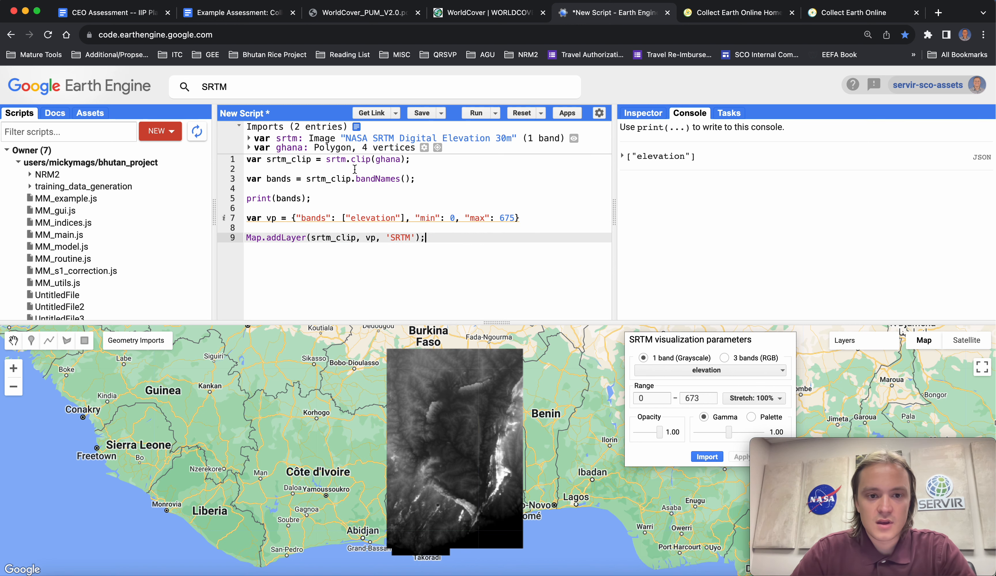
Step: Open the details of the imported NASA SRTM dataset and copy its asset ID, "USGS/SRTMGL1_003", from the collection snippet
{"action": "left_click", "coordinate": [375, 140]}
{"action": "left_click_drag", "start_coordinate": [367, 401], "coordinate": [272, 402]}
{"action": "key", "text": "super+c"}
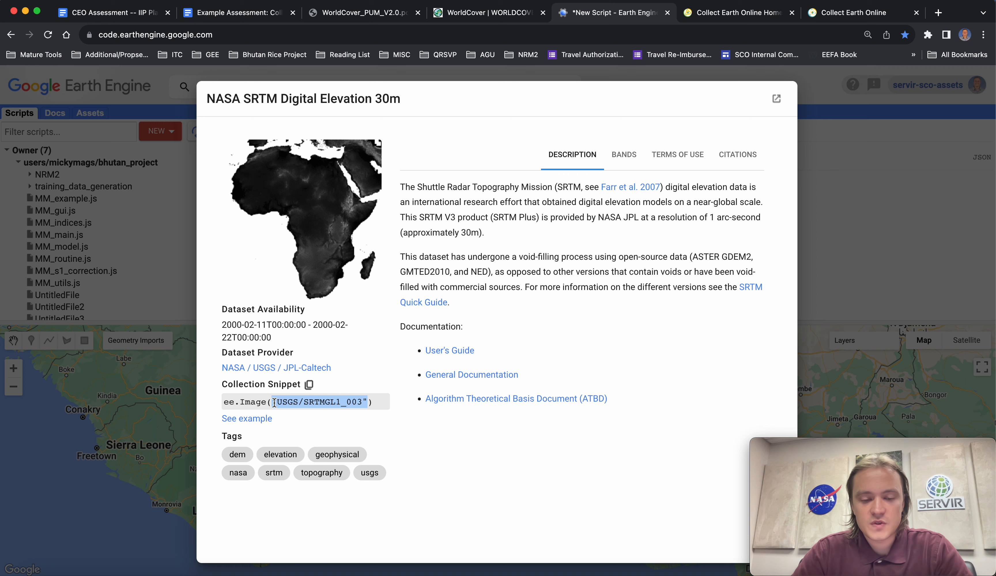
Step: Switch to the Collect Earth Online imagery form and enter USGS/SRTMGL1_003 as the asset ID, without quotation marks
{"action": "left_click", "coordinate": [853, 12]}
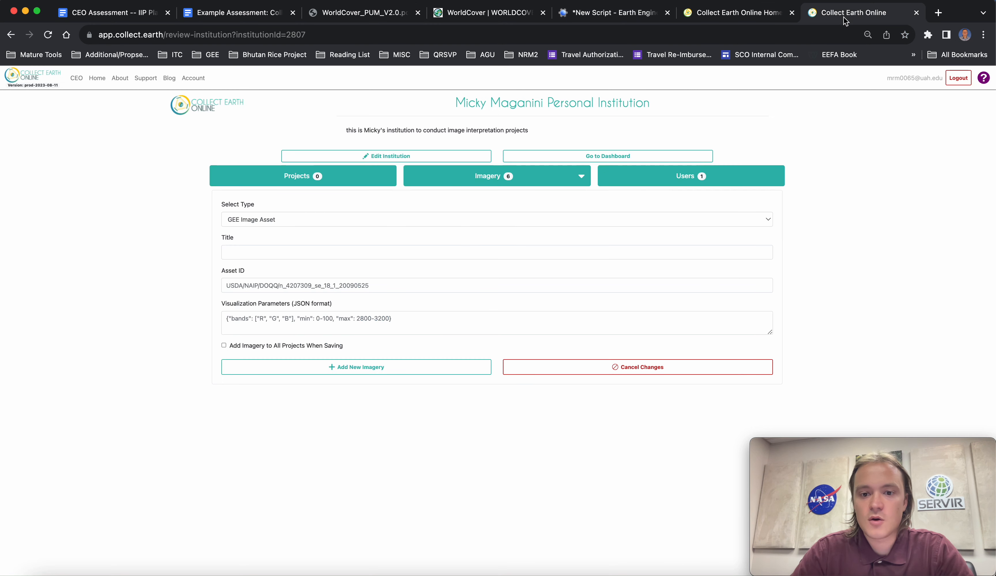
{"action": "left_click", "coordinate": [225, 252]}
{"action": "left_click", "coordinate": [226, 285]}
{"action": "key", "text": "super+v"}
{"action": "key", "text": "BackSpace"}
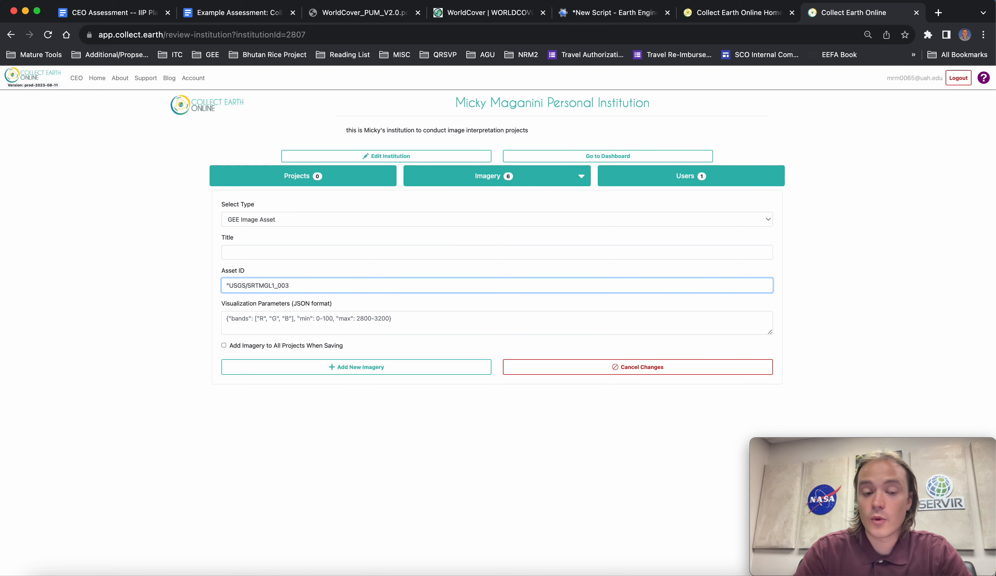
{"action": "left_click", "coordinate": [229, 285]}
{"action": "key", "text": "BackSpace"}
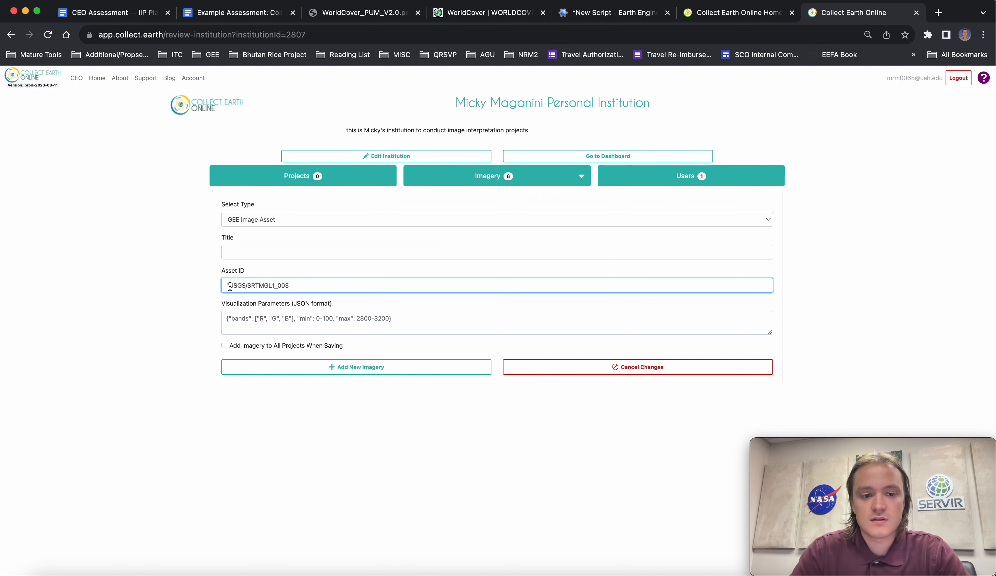
Step: Return to the Earth Engine Code Editor and close the SRTM dataset details
{"action": "left_click", "coordinate": [582, 14]}
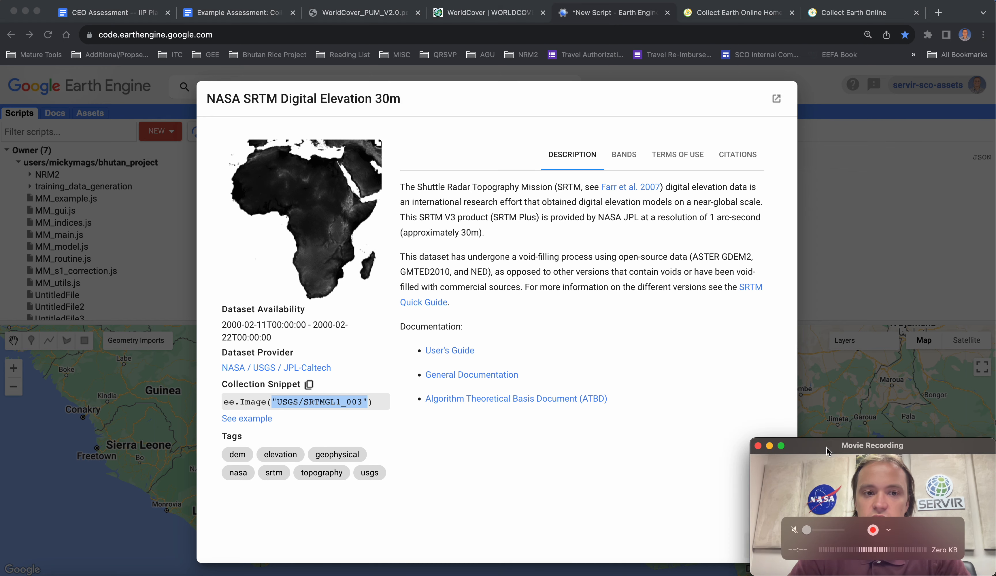
{"action": "left_click_drag", "start_coordinate": [850, 450], "coordinate": [851, 308]}
{"action": "left_click", "coordinate": [770, 545]}
{"action": "left_click", "coordinate": [768, 526]}
{"action": "left_click", "coordinate": [767, 545]}
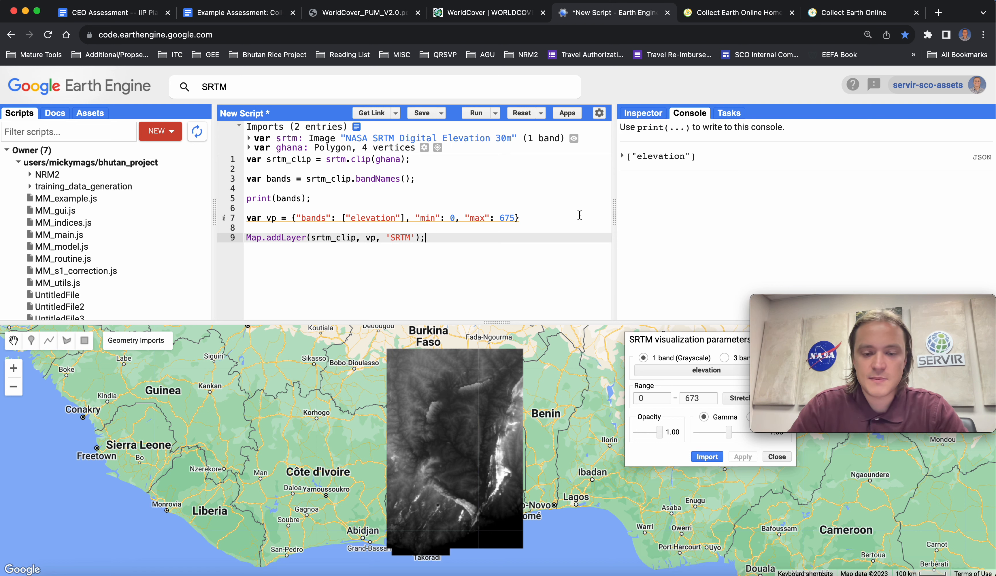
Step: Copy the vp dictionary, including its braces, and run the script with the new visualization parameters
{"action": "left_click_drag", "start_coordinate": [529, 223], "coordinate": [293, 215]}
{"action": "key", "text": "super+c"}
{"action": "left_click", "coordinate": [556, 237]}
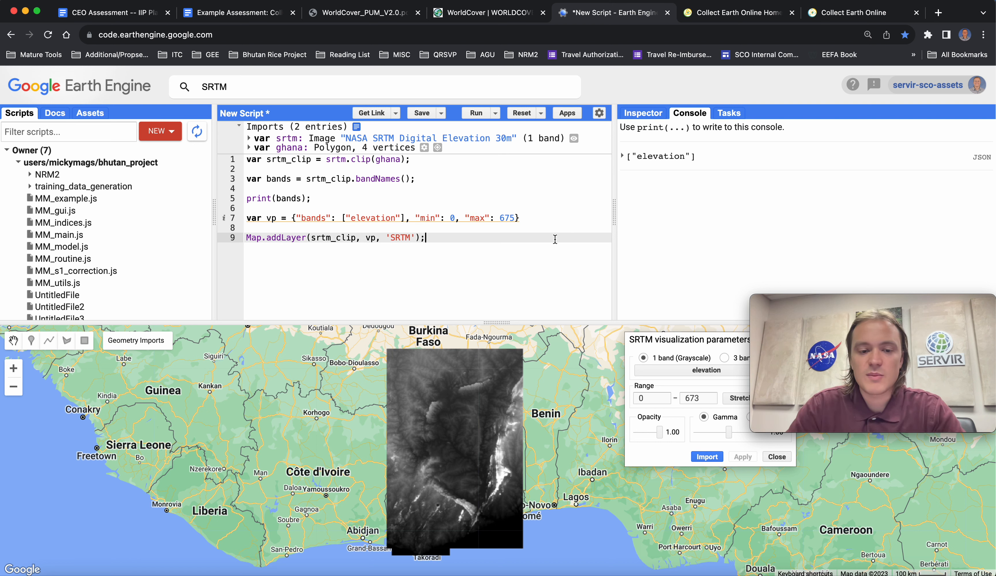
{"action": "left_click", "coordinate": [476, 114]}
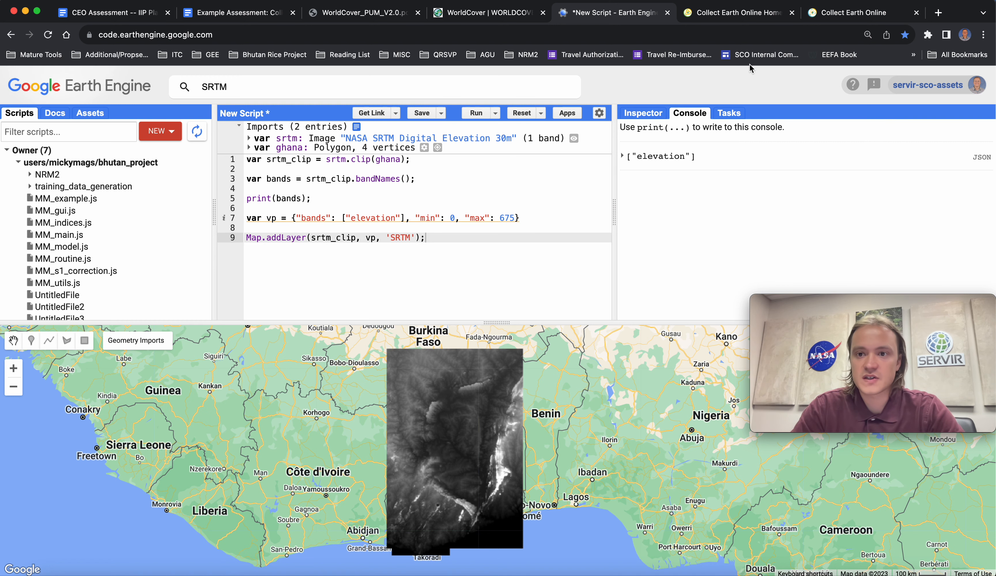
Step: Paste {"bands": ["elevation"], "min": 0, "max": 675} as the visualization parameters of the new imagery in Collect Earth Online
{"action": "left_click", "coordinate": [853, 5]}
{"action": "left_click", "coordinate": [261, 324]}
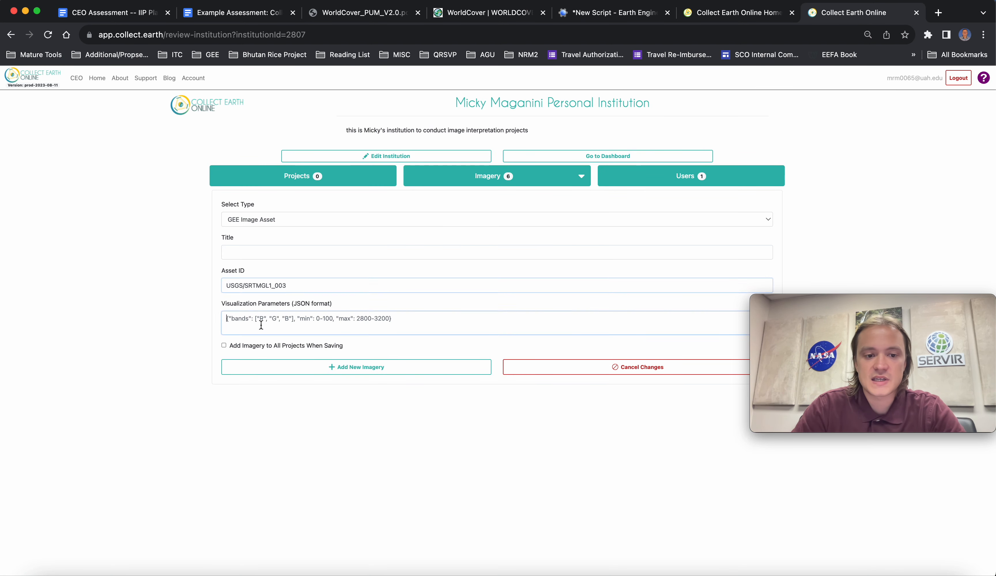
{"action": "key", "text": "super+v"}
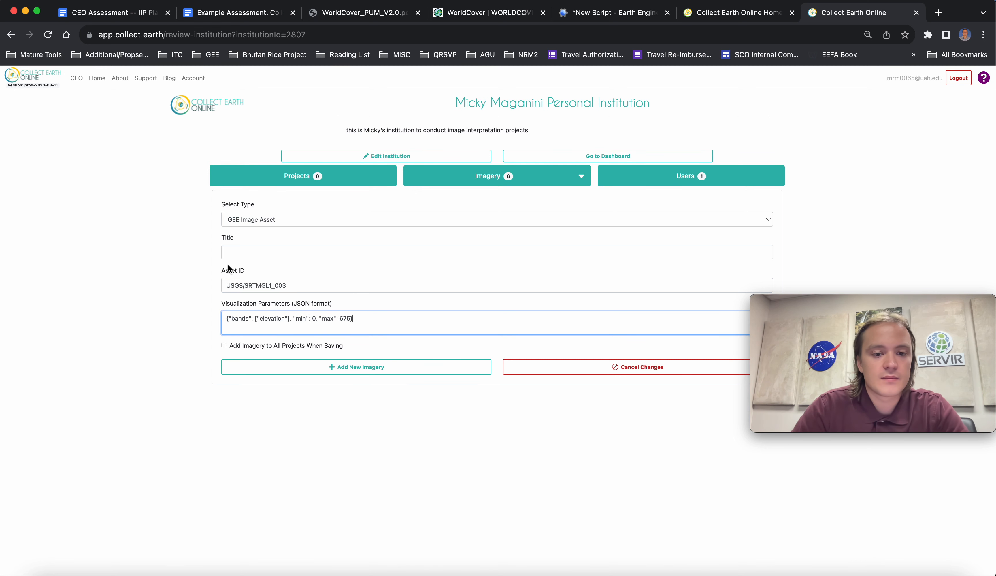
Step: Title the GEE Image Asset SRTM Ghana and add it to the institution's imagery
{"action": "left_click", "coordinate": [243, 249]}
{"action": "type", "text": "S"}
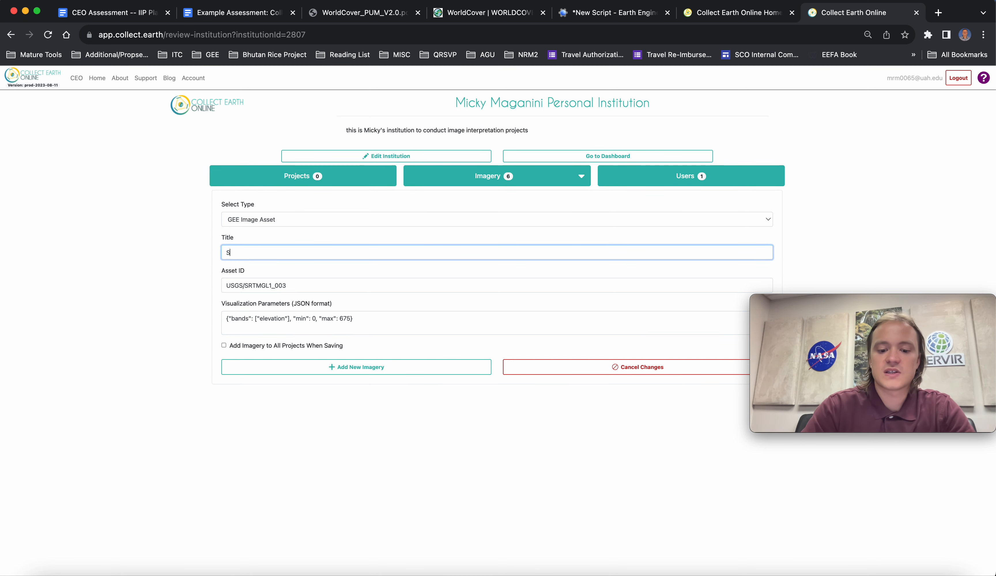
{"action": "type", "text": "RTM Ghana"}
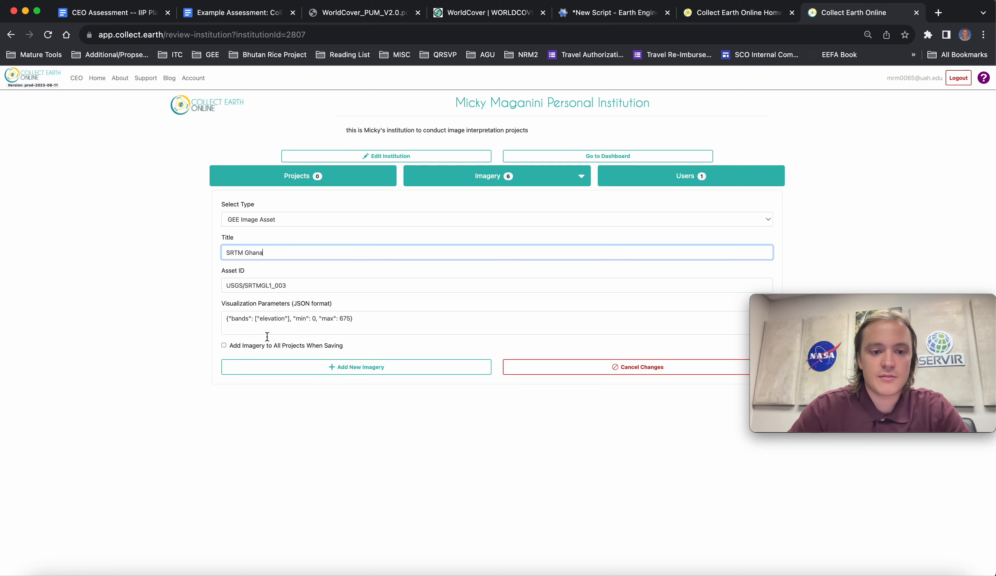
{"action": "left_click", "coordinate": [359, 368]}
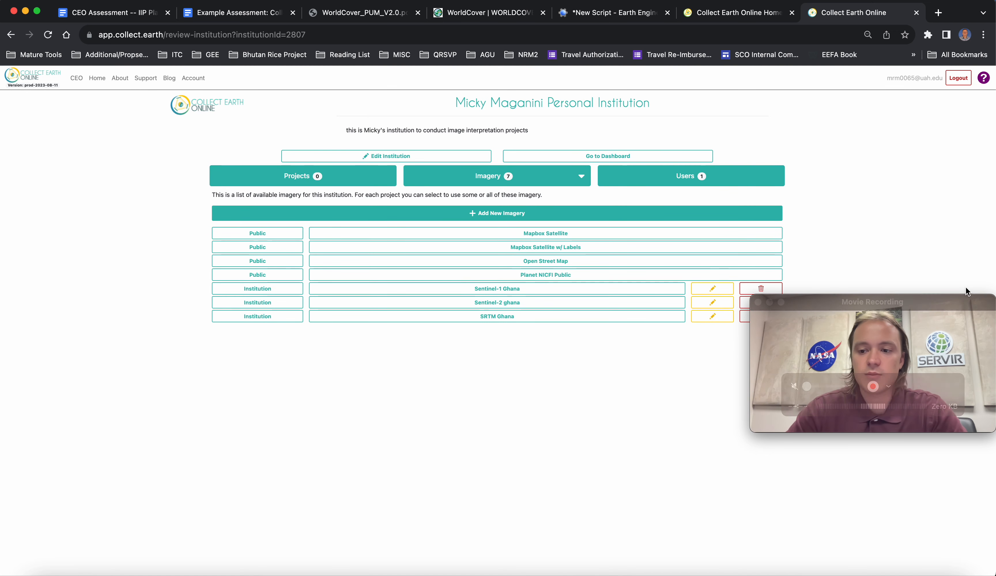
{"action": "left_click", "coordinate": [942, 304]}
{"action": "left_click_drag", "start_coordinate": [943, 303], "coordinate": [942, 447]}
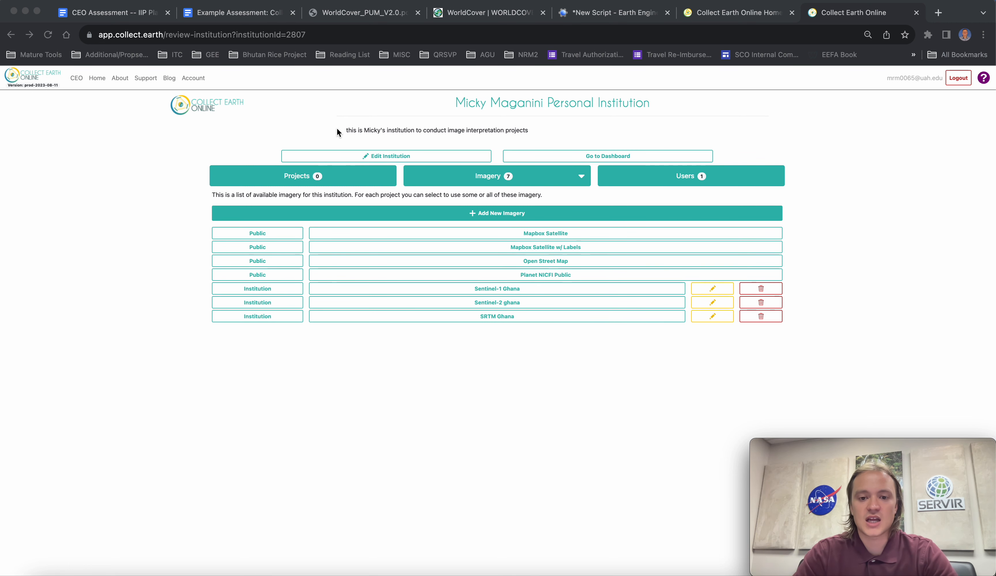
Step: Review the sampling design answers 5a to 5e and the example PLOTID, LON, LAT table in the Example Assessment document
{"action": "left_click", "coordinate": [251, 16]}
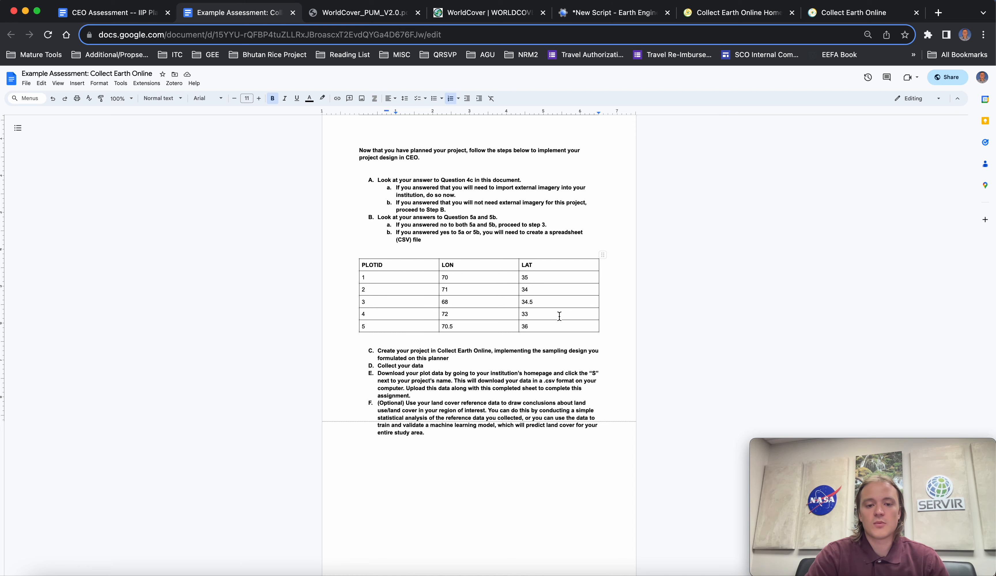
{"action": "scroll", "coordinate": [559, 316], "scroll_direction": "up", "scroll_amount": 20}
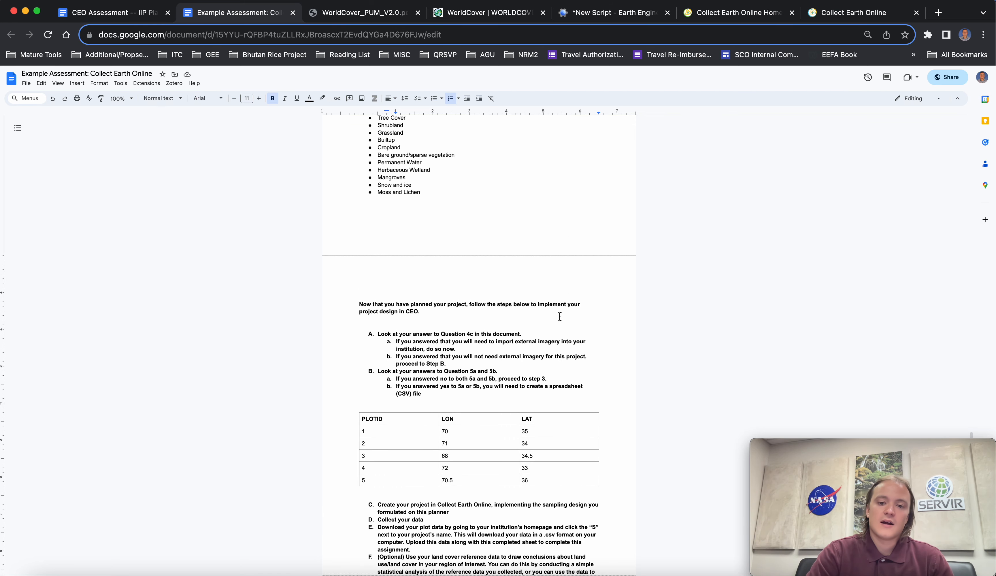
{"action": "scroll", "coordinate": [560, 317], "scroll_direction": "up", "scroll_amount": 5}
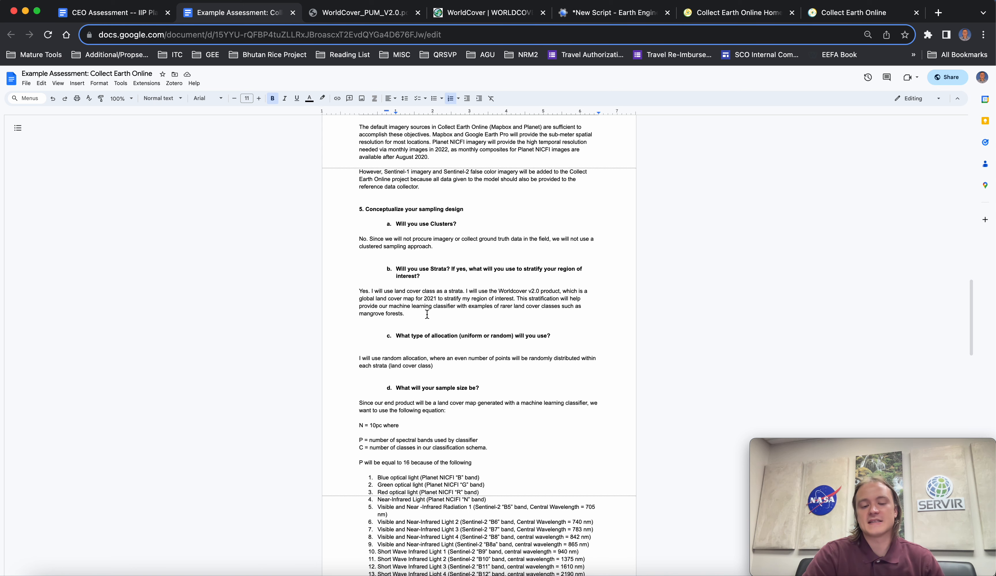
{"action": "scroll", "coordinate": [426, 314], "scroll_direction": "down", "scroll_amount": 20}
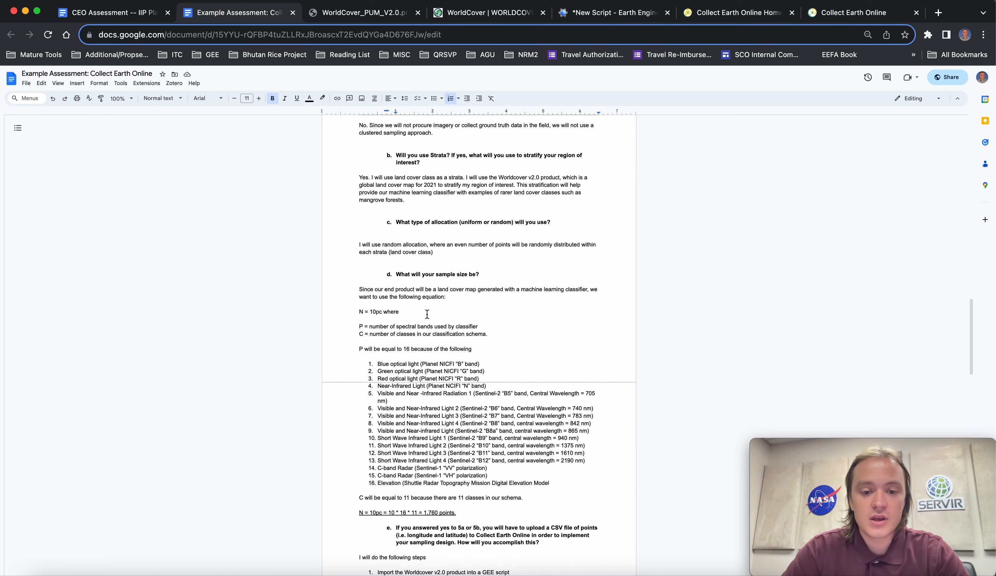
{"action": "scroll", "coordinate": [426, 314], "scroll_direction": "down", "scroll_amount": 4}
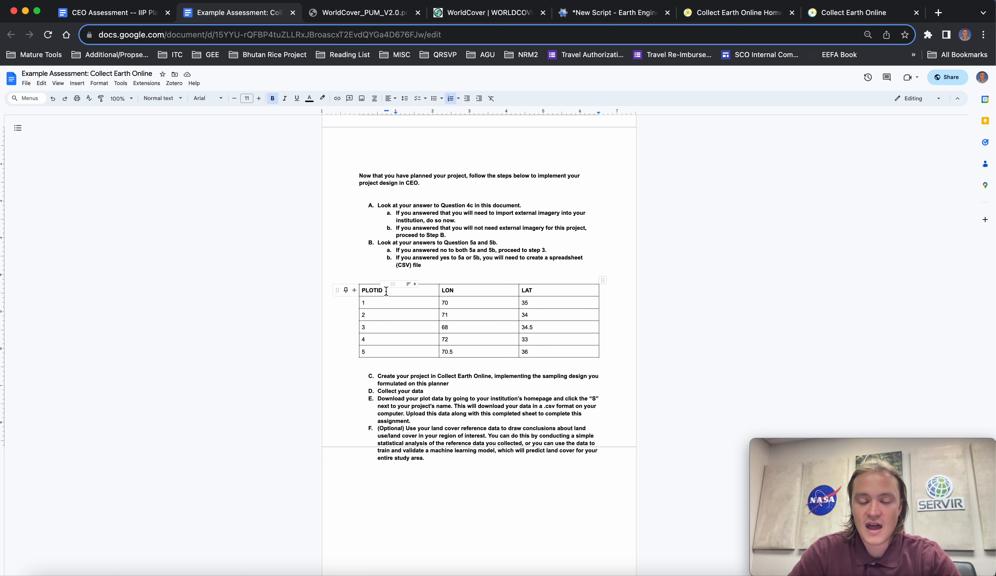
{"action": "left_click", "coordinate": [384, 290]}
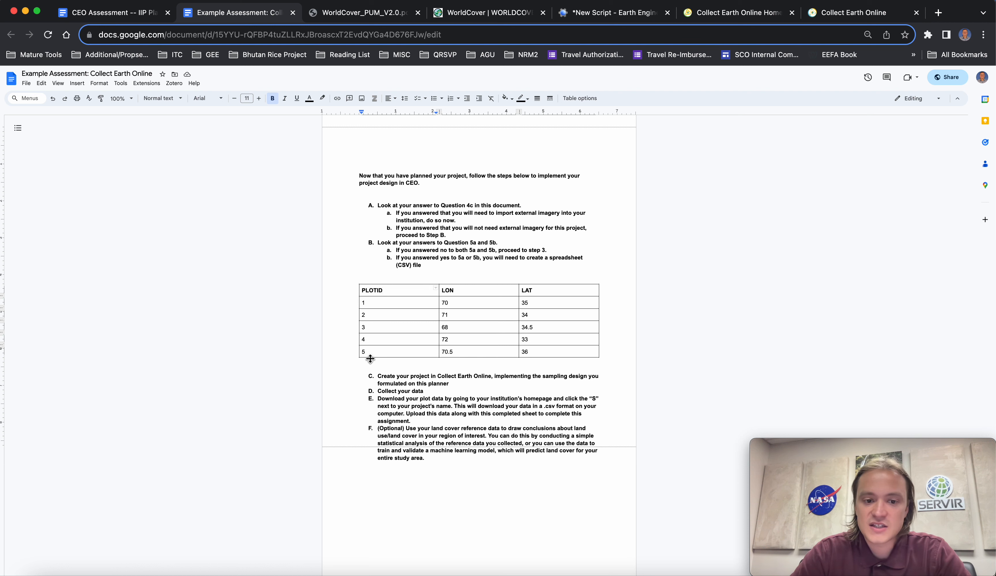
{"action": "left_click", "coordinate": [457, 291]}
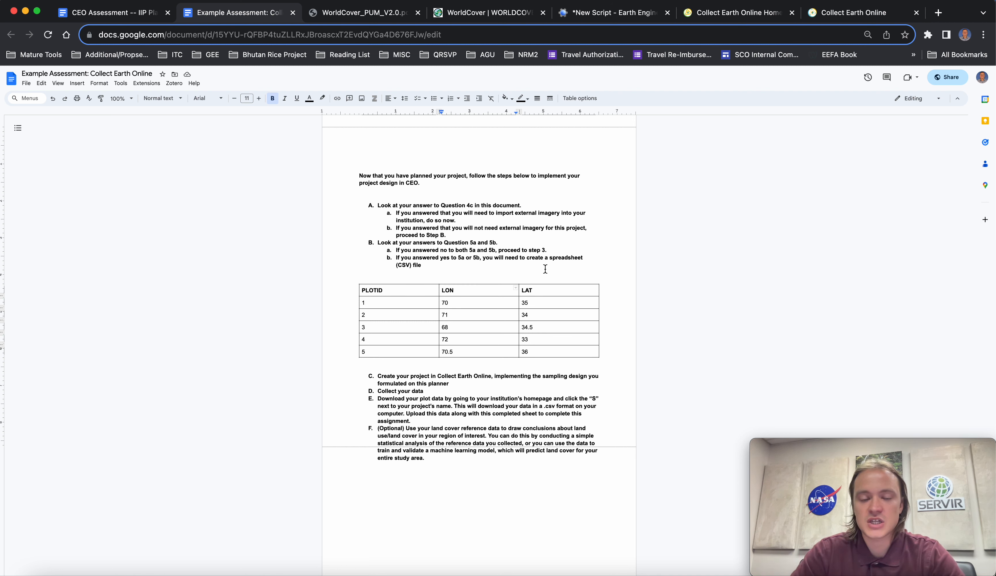
Step: Switch to the Earth Engine Code Editor and delete all the script code together with the ghana and srtm imports
{"action": "left_click", "coordinate": [602, 18]}
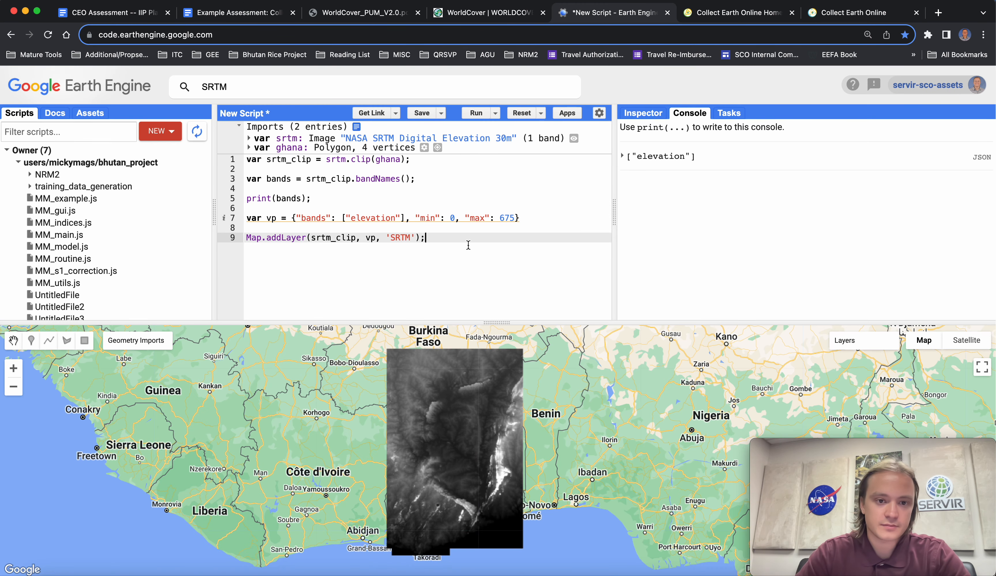
{"action": "left_click_drag", "start_coordinate": [468, 244], "coordinate": [81, 101]}
{"action": "key", "text": "BackSpace"}
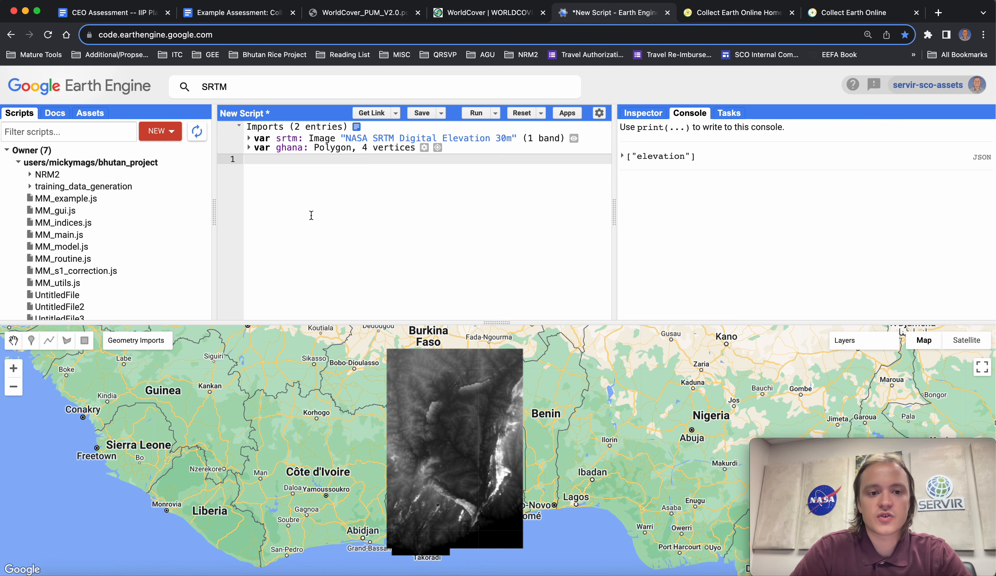
{"action": "left_click", "coordinate": [238, 148]}
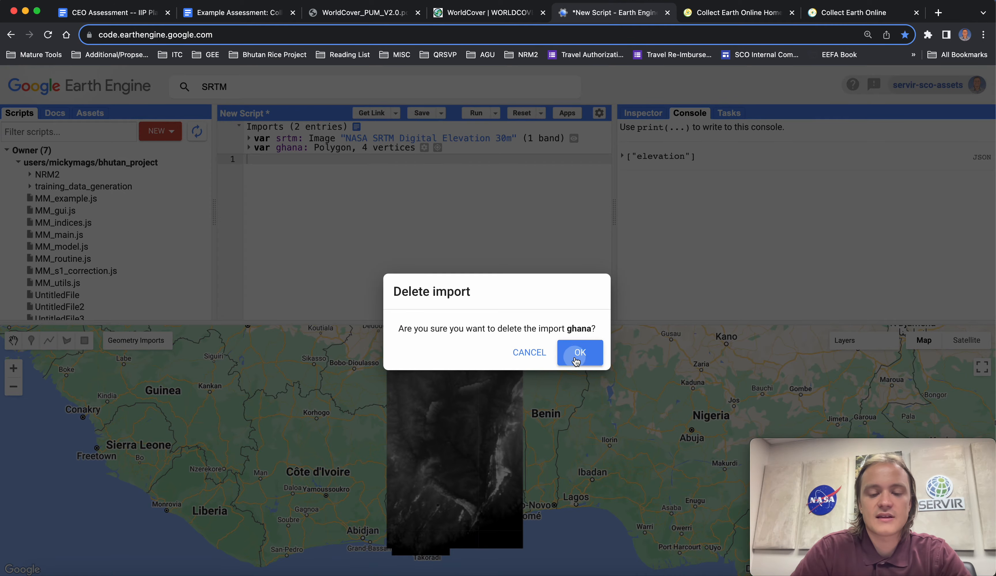
{"action": "left_click", "coordinate": [572, 353]}
{"action": "left_click", "coordinate": [238, 139]}
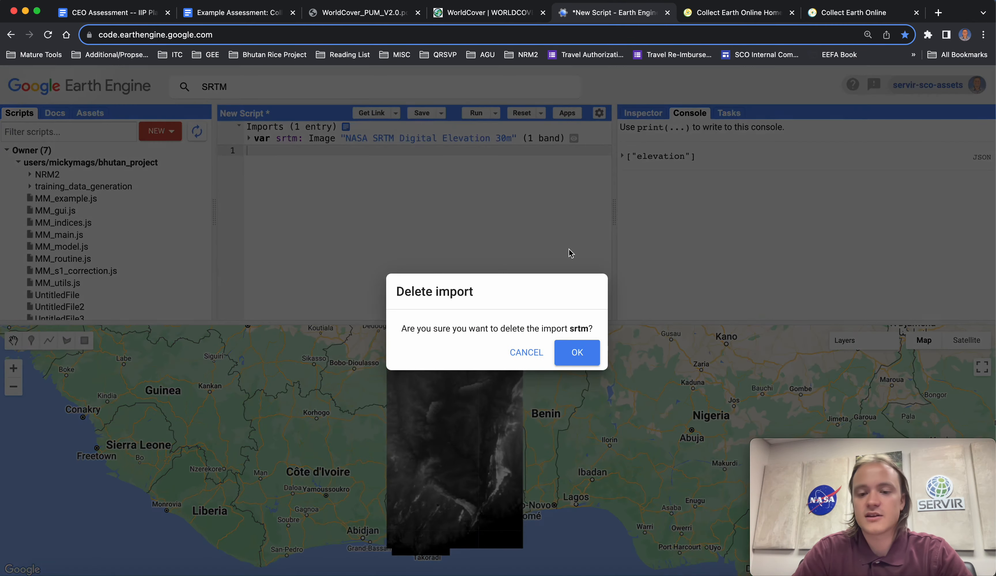
{"action": "left_click", "coordinate": [574, 353]}
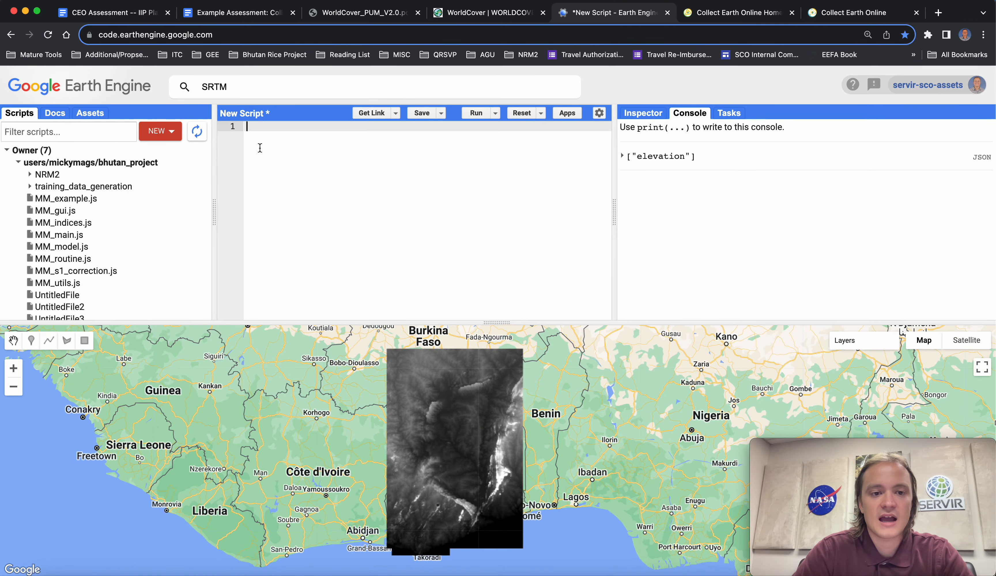
Step: Clear the SRTM dataset search and run the empty script to reset the map and console
{"action": "left_click", "coordinate": [241, 86]}
{"action": "key", "text": "BackSpace"}
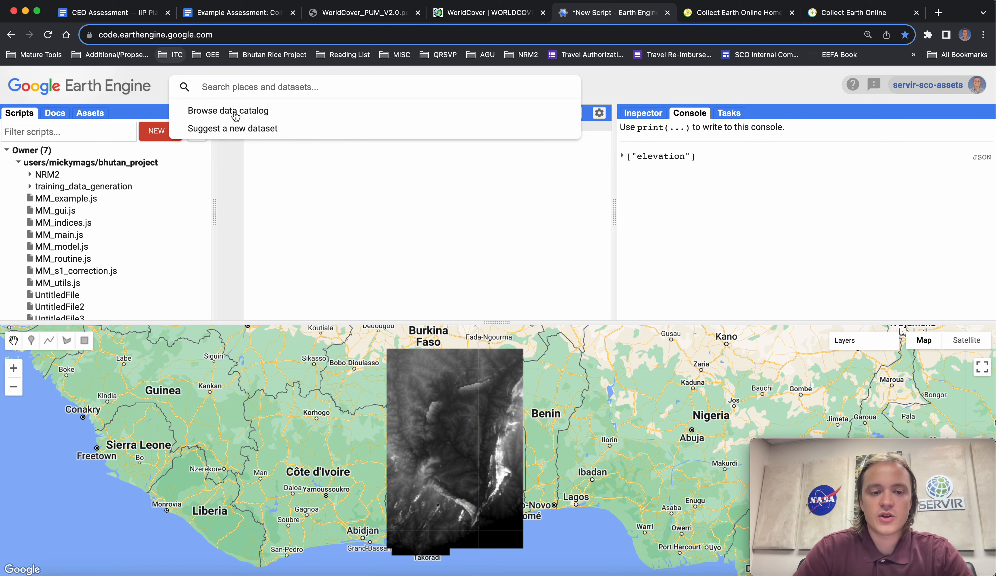
{"action": "left_click", "coordinate": [316, 213]}
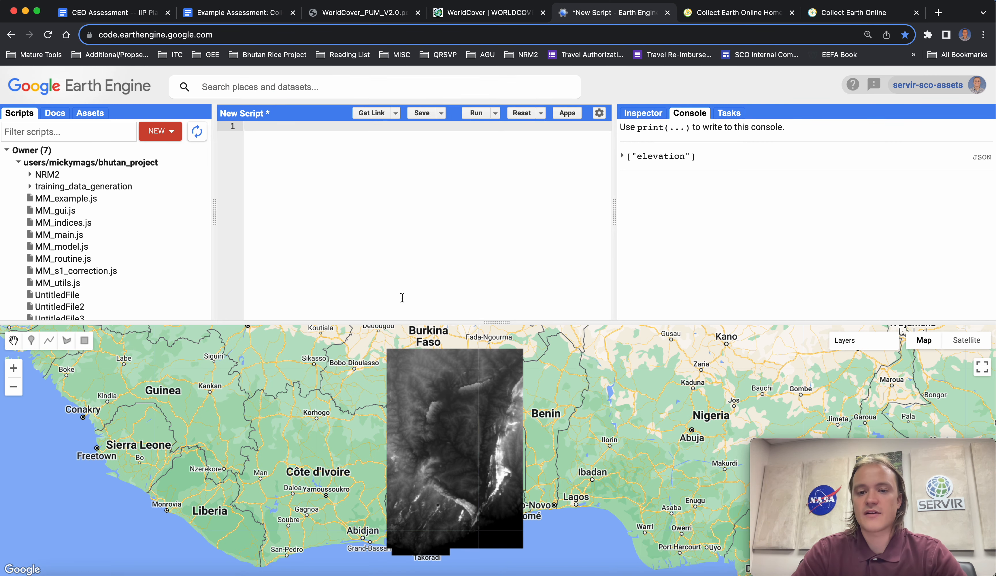
{"action": "left_click", "coordinate": [477, 115]}
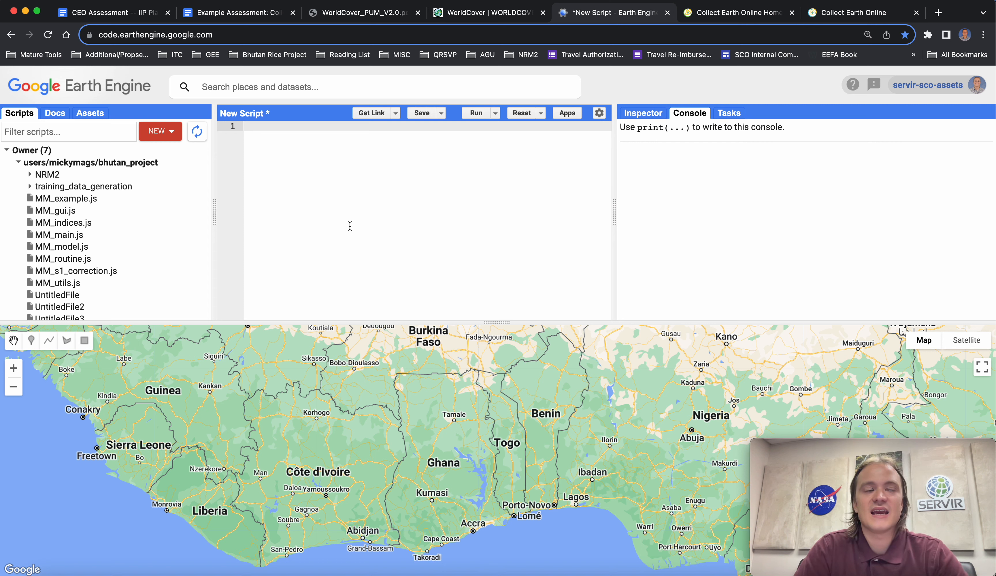
Step: Search the datasets for worldcover and import ESA WorldCover 10m v200 into the script
{"action": "left_click", "coordinate": [229, 87]}
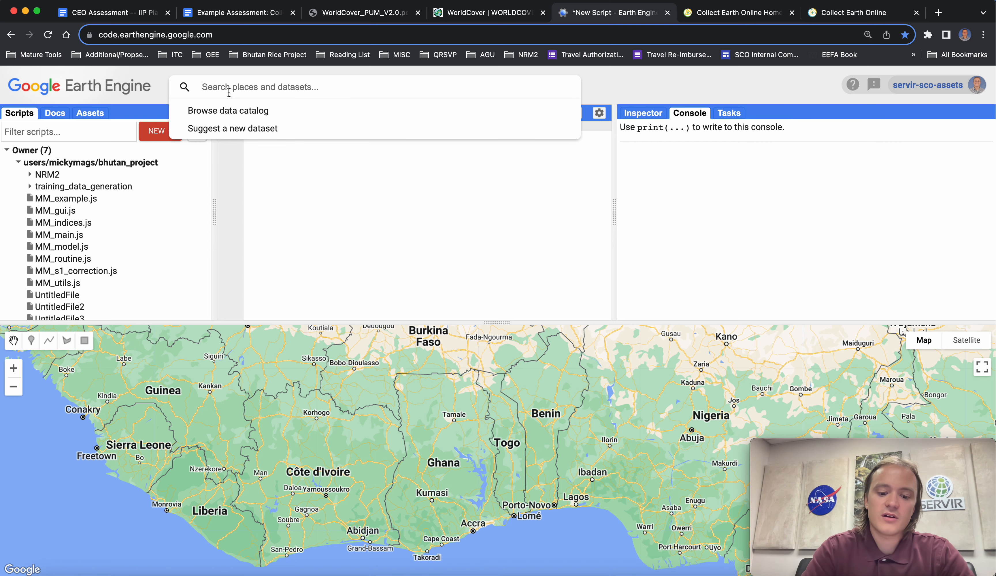
{"action": "type", "text": "worldcover"}
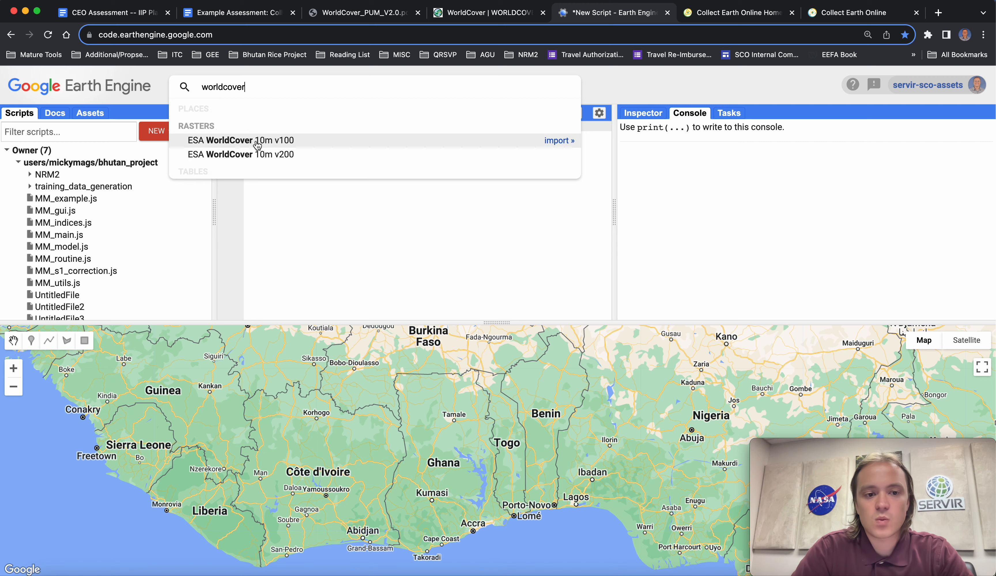
{"action": "left_click", "coordinate": [262, 153]}
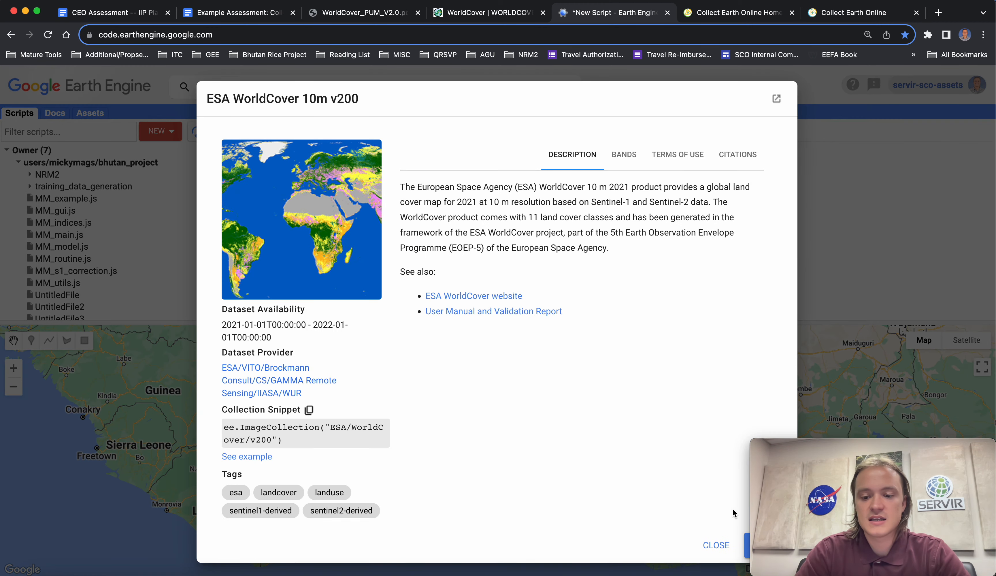
{"action": "left_click", "coordinate": [875, 449]}
{"action": "left_click_drag", "start_coordinate": [875, 449], "coordinate": [906, 317]}
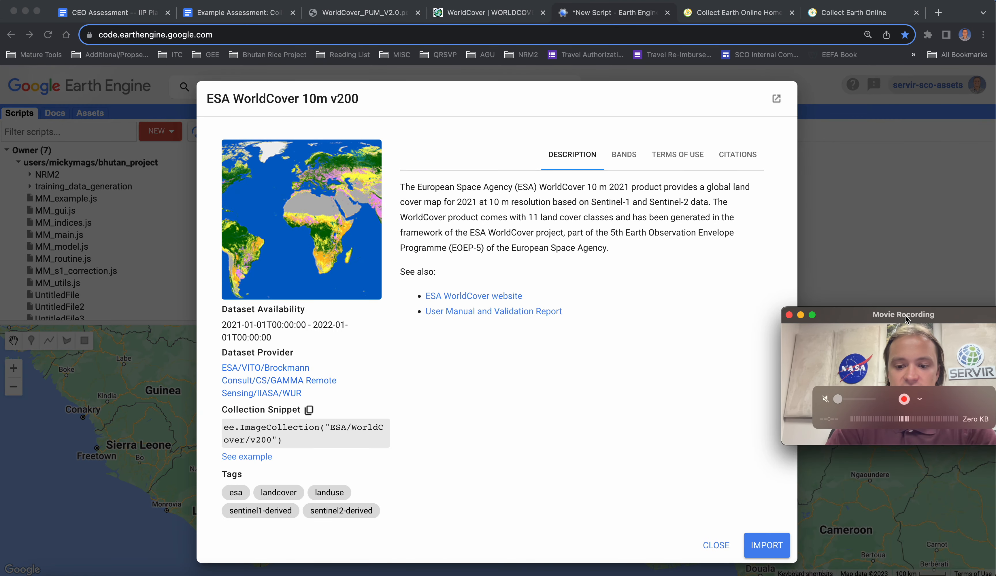
{"action": "left_click", "coordinate": [767, 545]}
{"action": "left_click", "coordinate": [767, 546]}
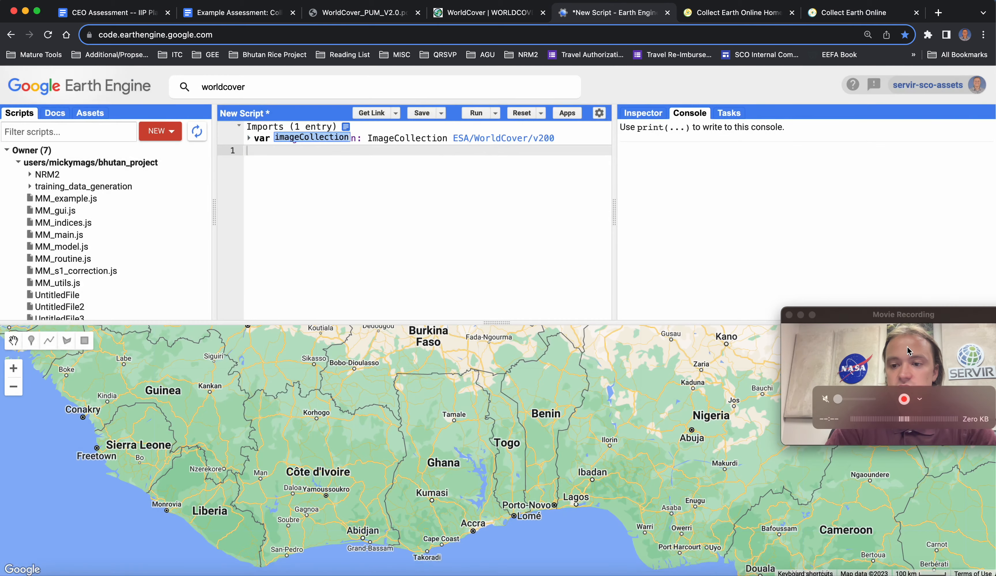
{"action": "left_click_drag", "start_coordinate": [927, 389], "coordinate": [892, 441]}
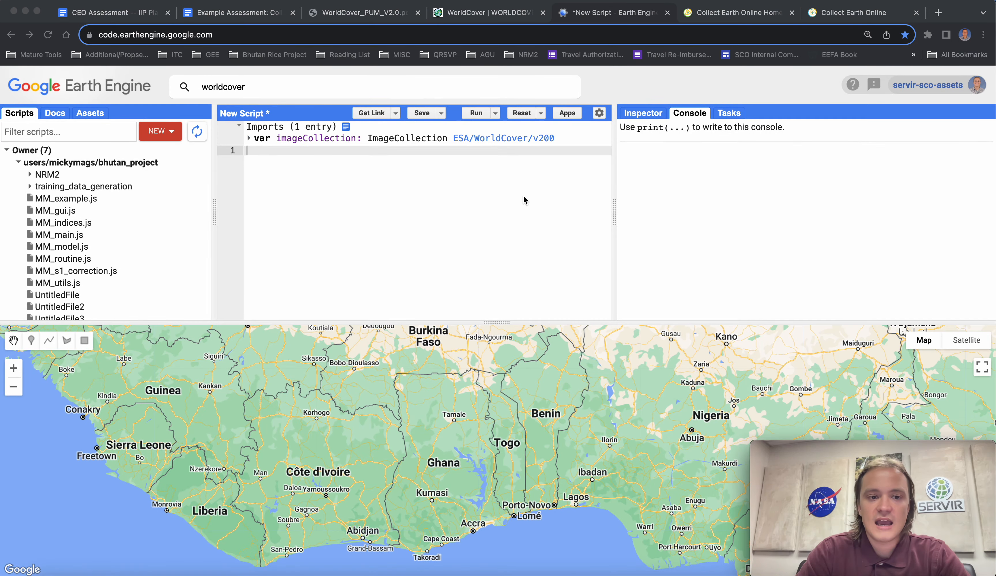
Step: Rename the imported WorldCover image collection variable to worldcover
{"action": "left_click", "coordinate": [338, 135]}
{"action": "type", "text": "world"}
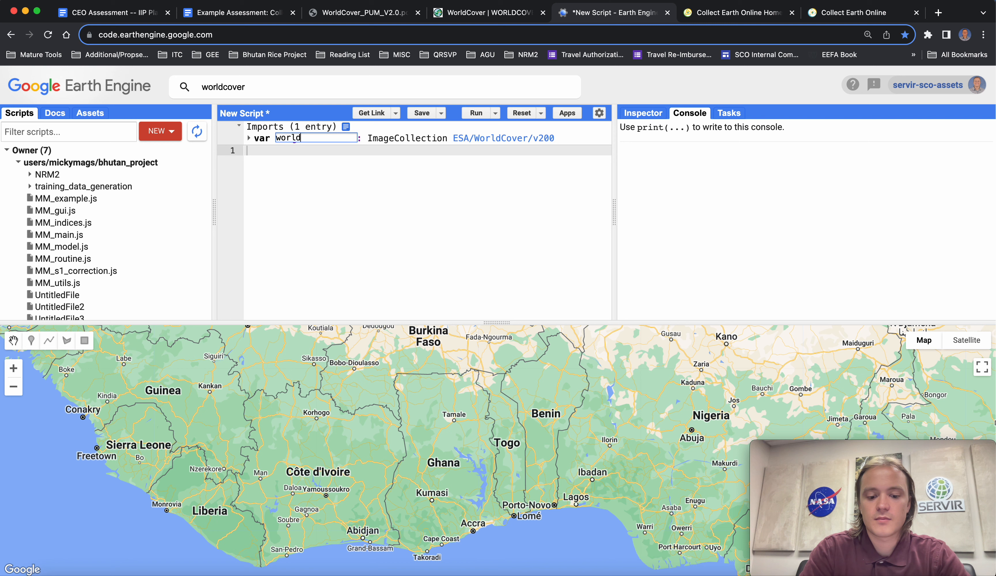
{"action": "type", "text": "cover"}
Step: Add print(worldcover); to the script and run it
{"action": "left_click", "coordinate": [295, 205]}
{"action": "type", "text": "print()"}
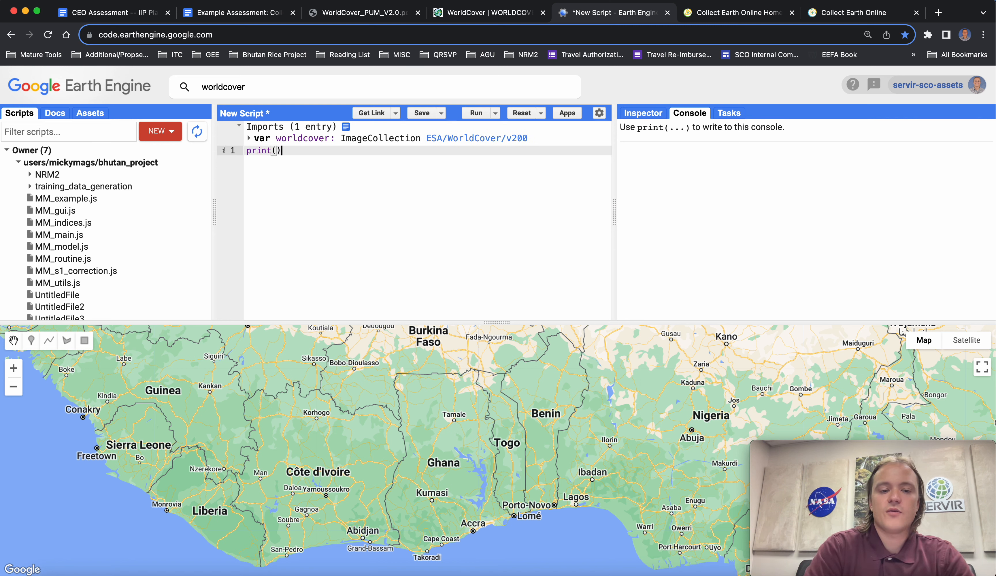
{"action": "key", "text": "Left"}
{"action": "type", "text": "worldcover"}
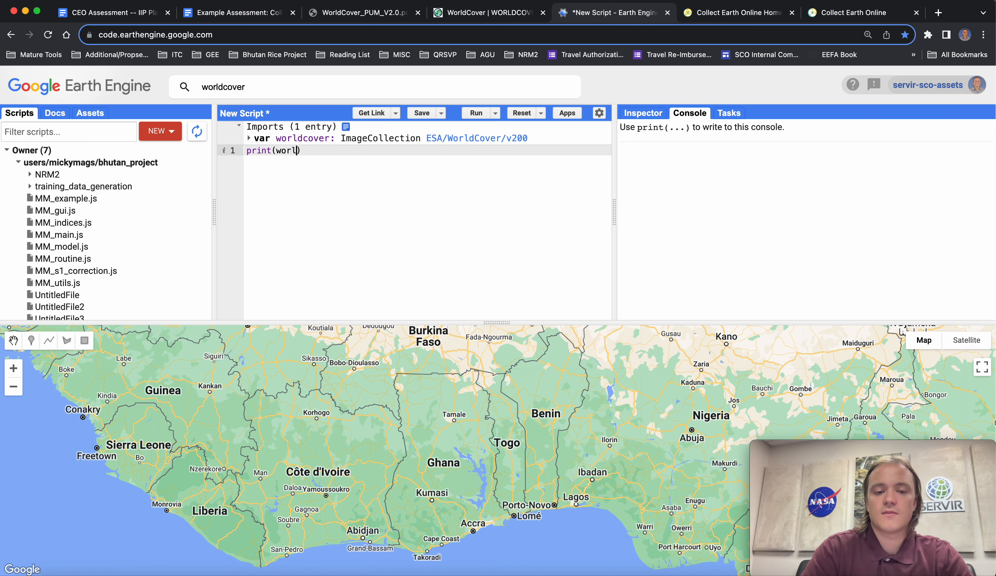
{"action": "key", "text": "Right"}
{"action": "type", "text": ";"}
{"action": "left_click", "coordinate": [486, 113]}
Step: Expand the printed WorldCover collection and its features list to examine the image it contains and that image's year
{"action": "left_click", "coordinate": [694, 157]}
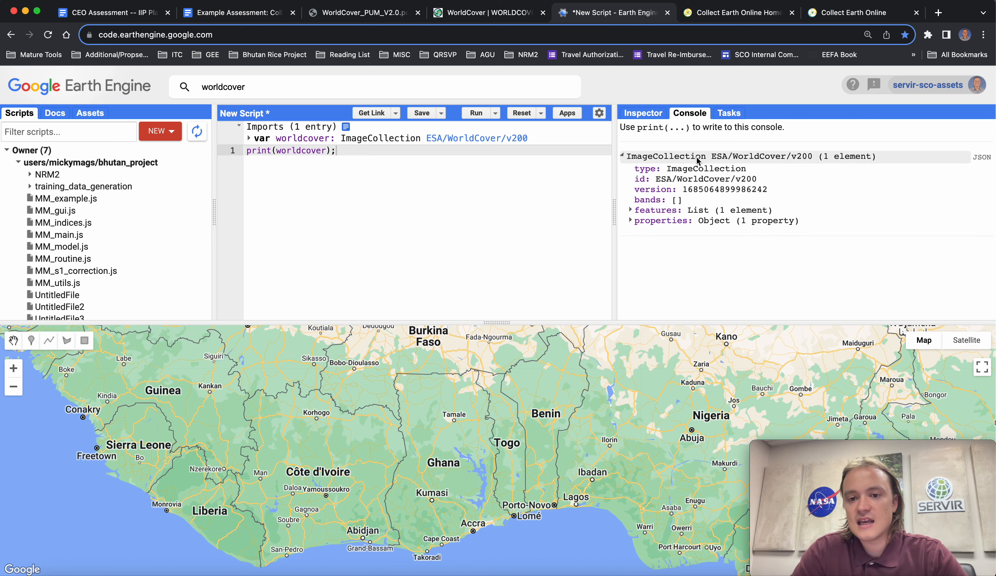
{"action": "left_click", "coordinate": [650, 210]}
{"action": "left_click", "coordinate": [644, 220]}
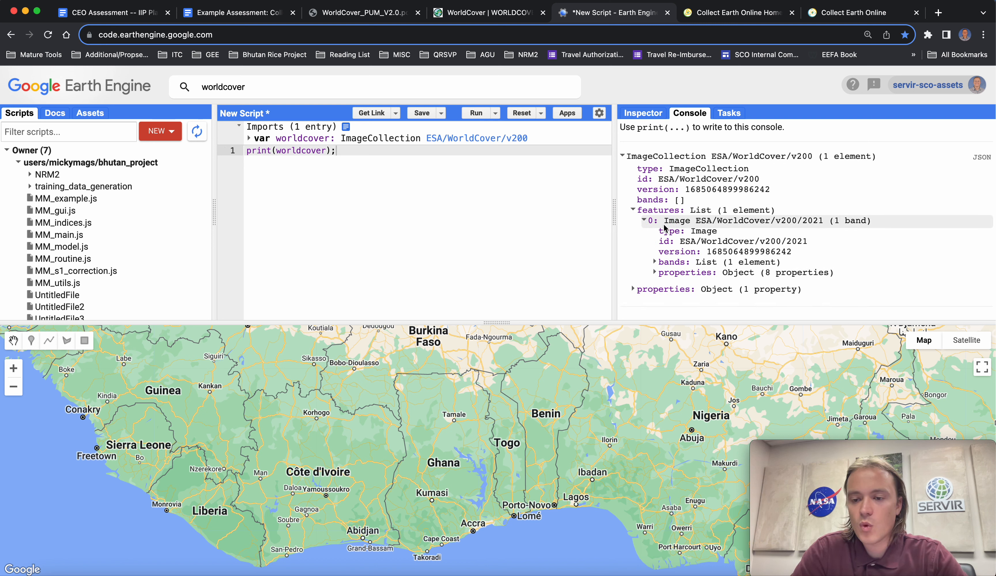
{"action": "left_click_drag", "start_coordinate": [818, 221], "coordinate": [800, 225]}
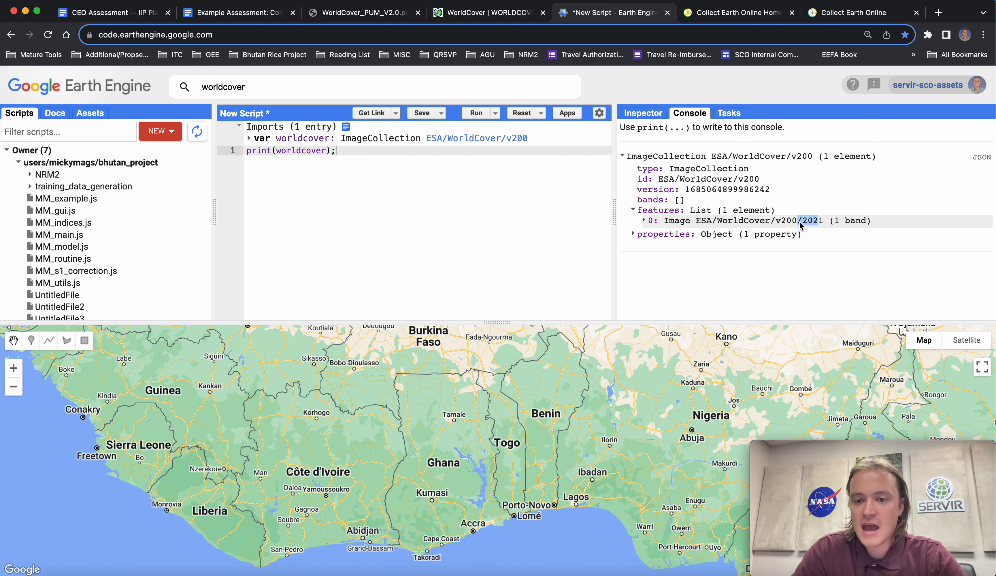
Step: Below the print statement, after a blank line, add the statement var worldcover = worldcover.toList();
{"action": "left_click", "coordinate": [351, 157]}
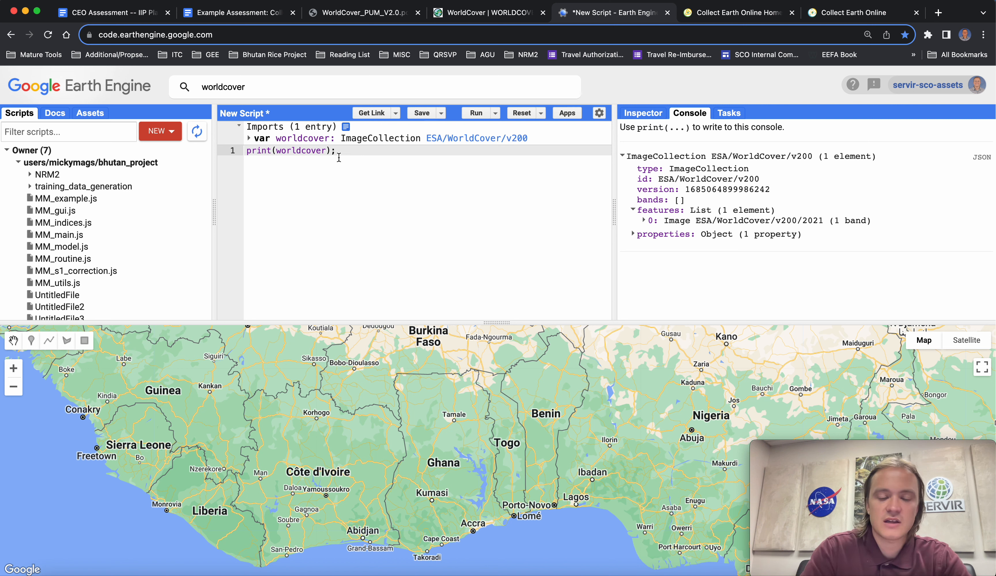
{"action": "key", "text": "Return"}
{"action": "key", "text": "Return"}
{"action": "type", "text": "v"}
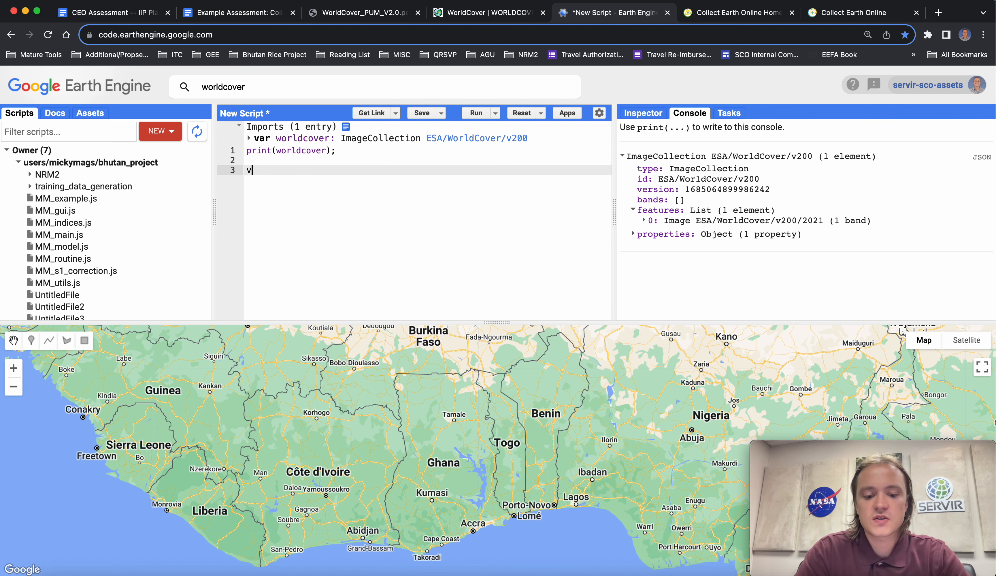
{"action": "type", "text": "ar worldcover ="}
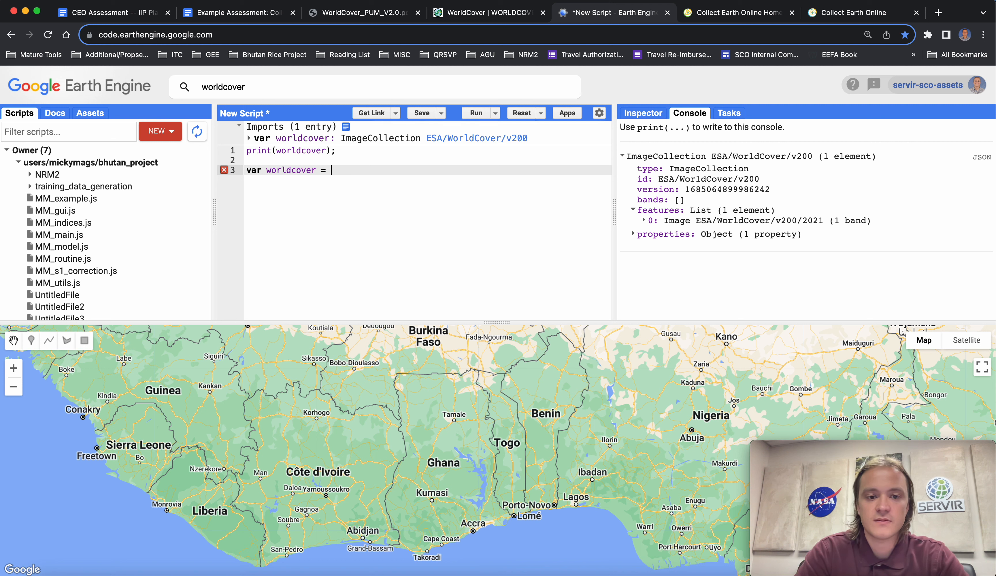
{"action": "type", "text": " worldcover.toKL"}
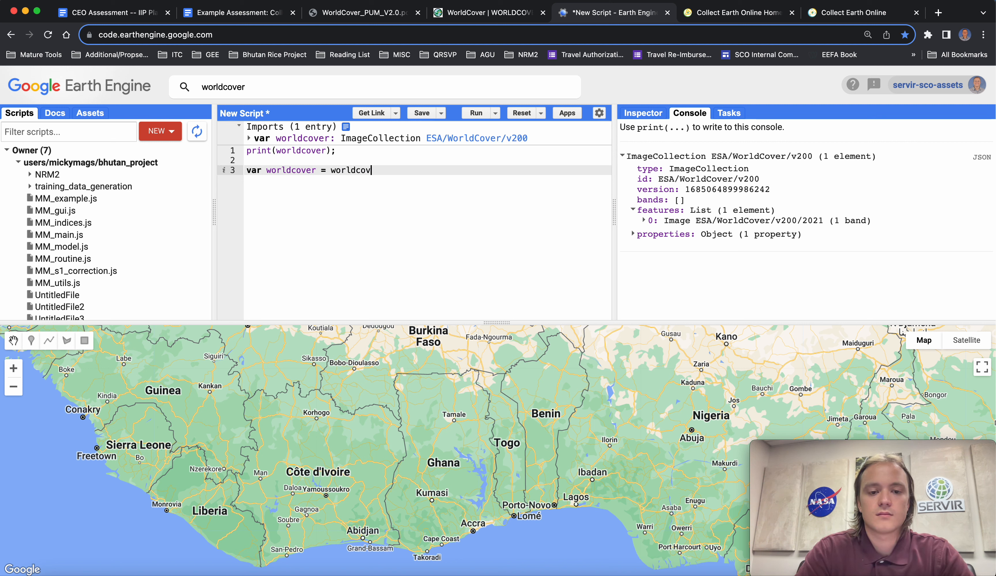
{"action": "key", "text": "BackSpace"}
{"action": "key", "text": "BackSpace"}
{"action": "type", "text": "Lis"}
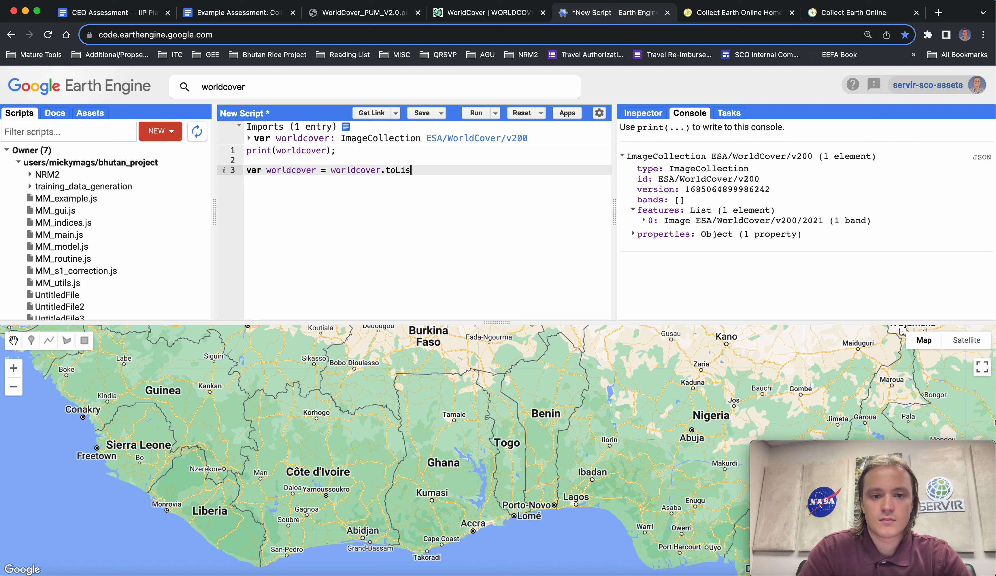
{"action": "type", "text": "t();"}
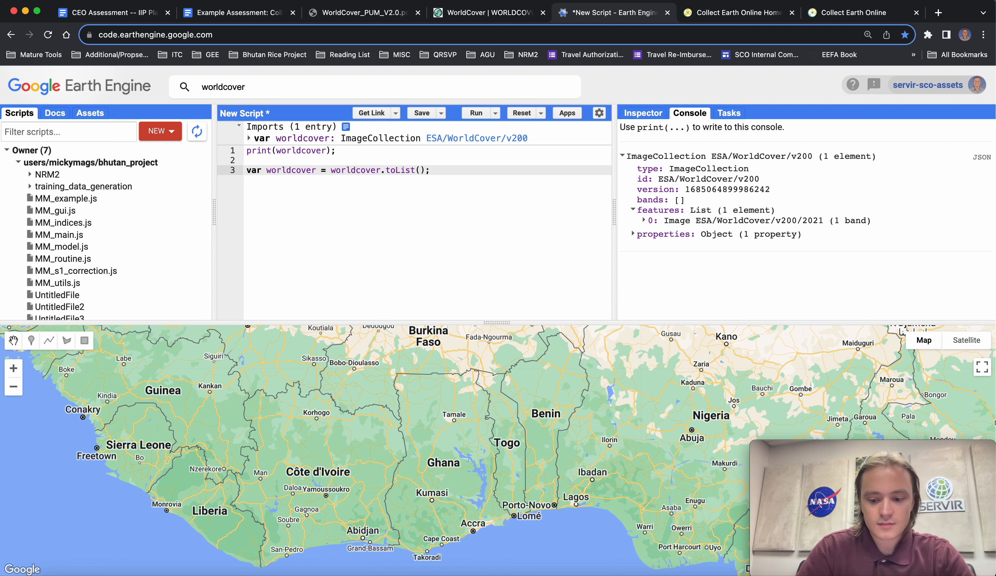
Step: Extend the toList() statement with .get(0), keeping the closing semicolon, and run the script
{"action": "key", "text": "BackSpace"}
{"action": "type", "text": ".get()"}
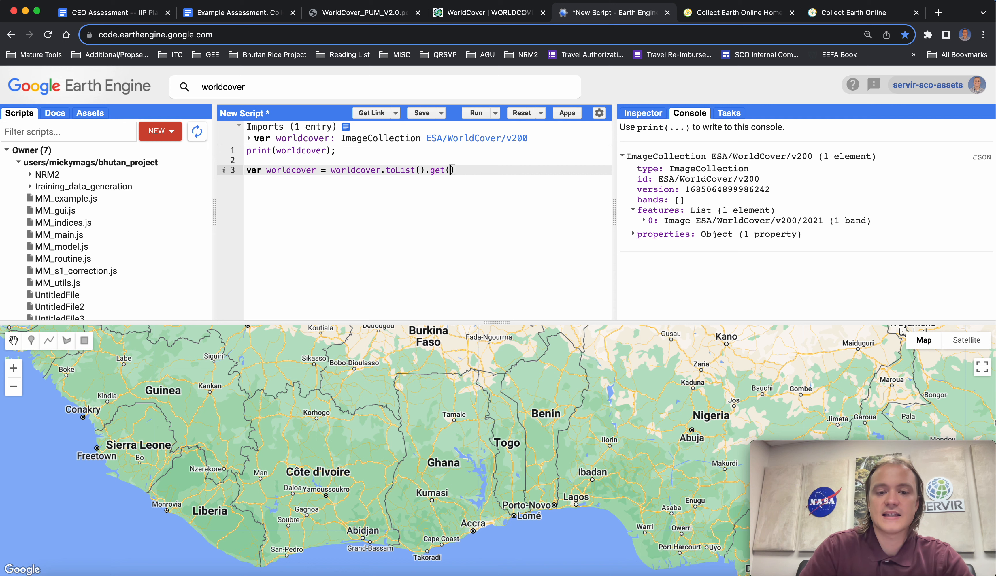
{"action": "type", "text": "0"}
{"action": "left_click", "coordinate": [480, 169]}
{"action": "key", "text": "Left"}
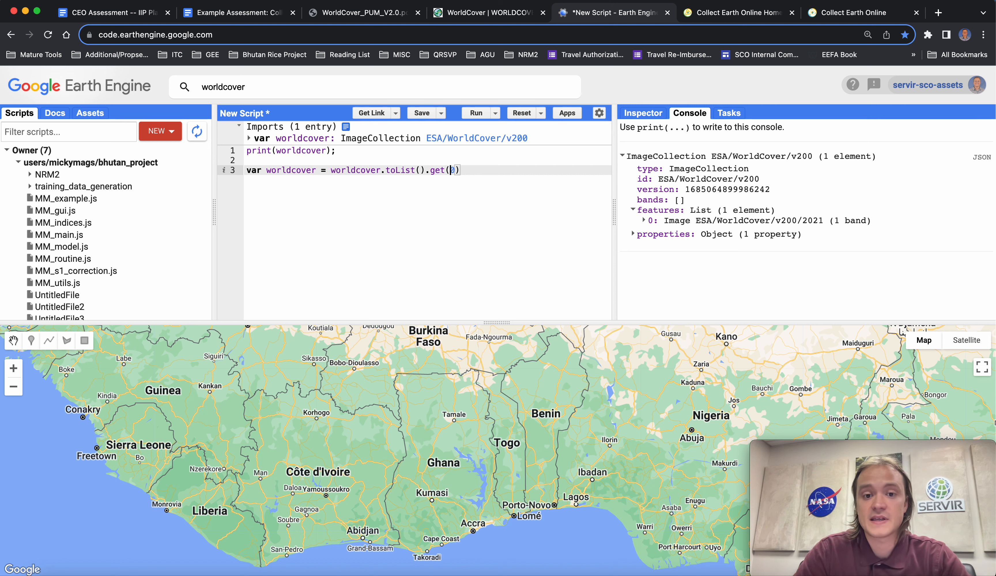
{"action": "left_click", "coordinate": [471, 175]}
{"action": "type", "text": ";"}
{"action": "key", "text": "super+Return"}
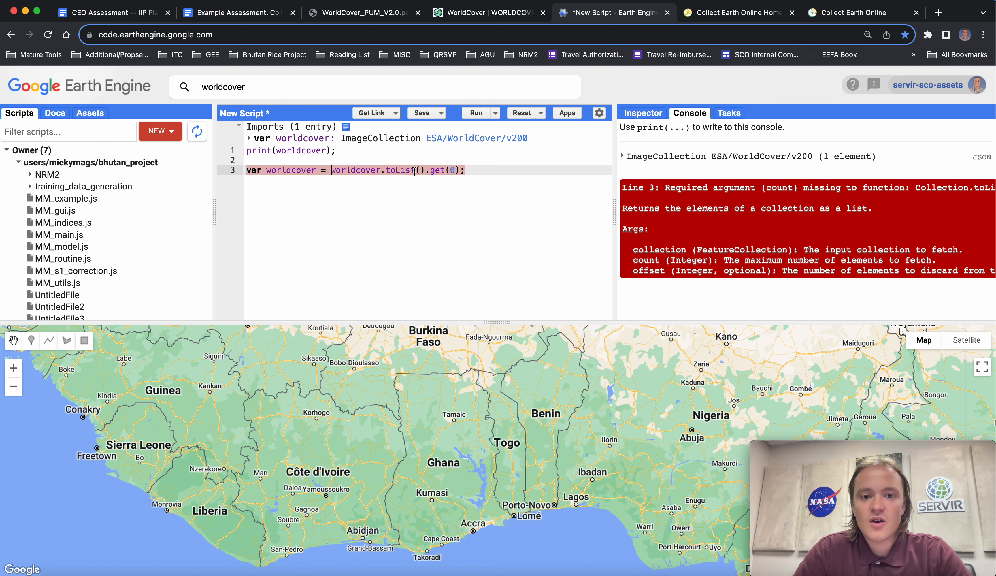
Step: Pass 1 as the count argument of toList and rerun the script
{"action": "left_click", "coordinate": [423, 171]}
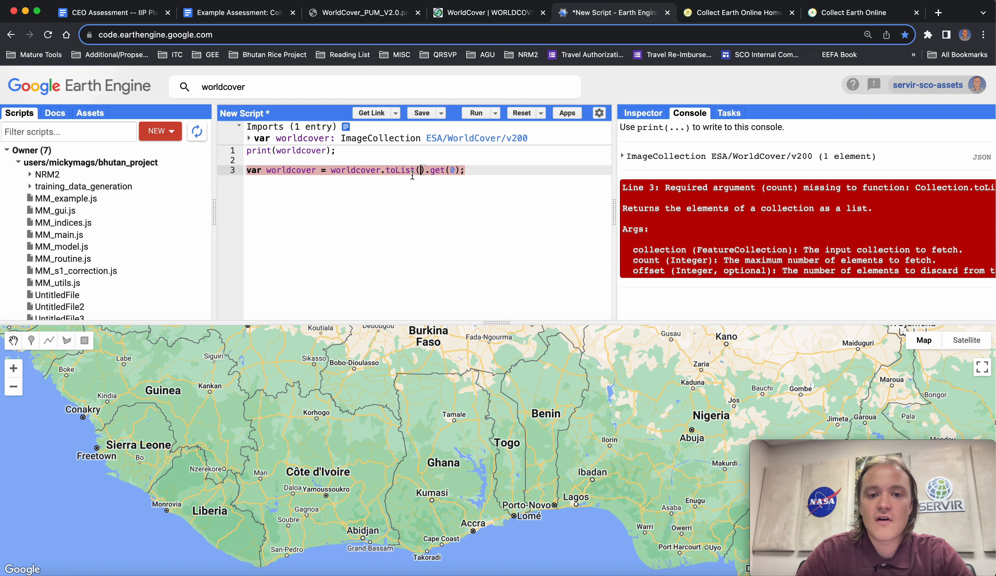
{"action": "type", "text": "1"}
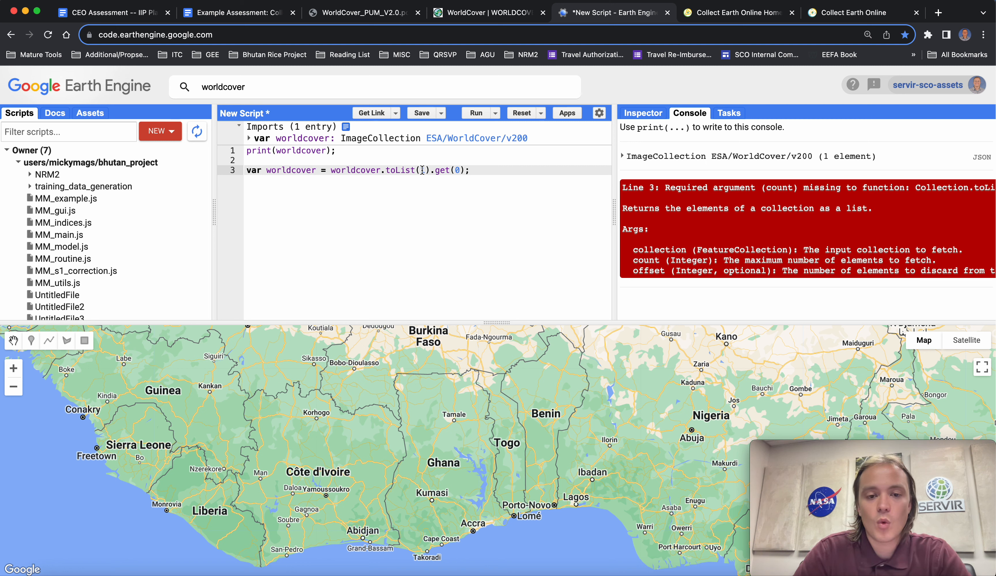
{"action": "left_click", "coordinate": [476, 113]}
{"action": "left_click", "coordinate": [480, 170]}
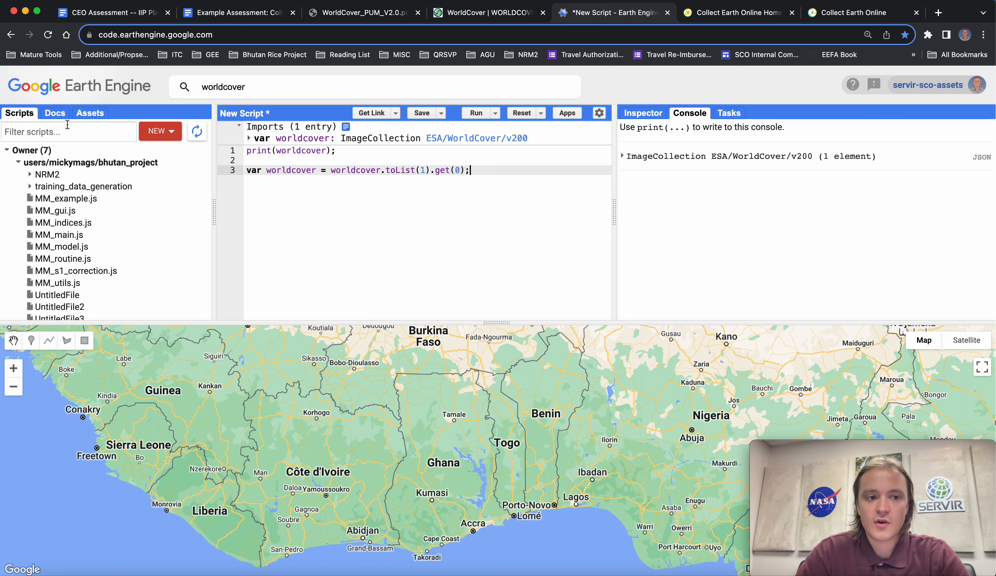
Step: Look up toList in the API documentation and open the ee.ImageCollection entry toList(count, offset)
{"action": "left_click", "coordinate": [54, 113]}
{"action": "left_click", "coordinate": [56, 132]}
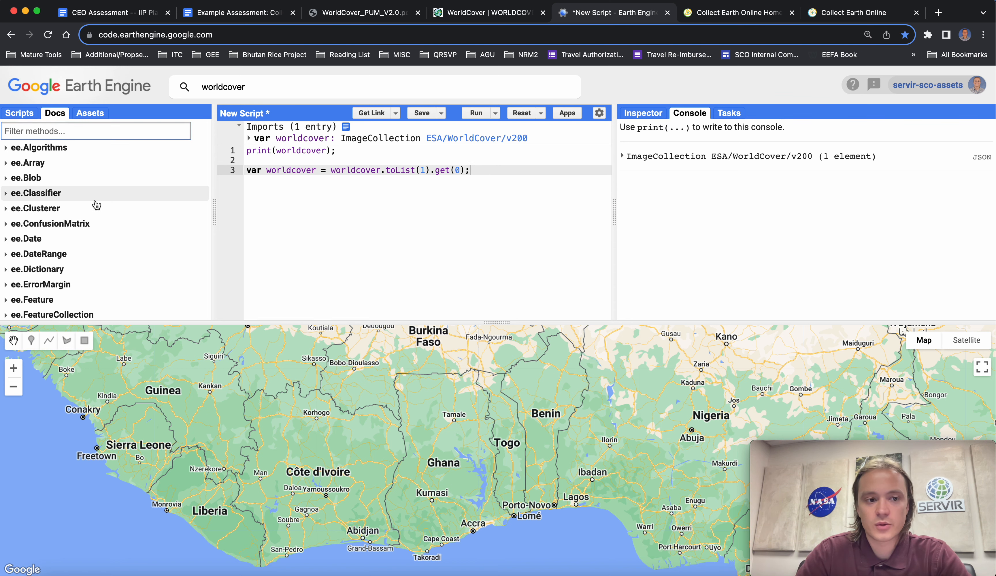
{"action": "type", "text": "toList"}
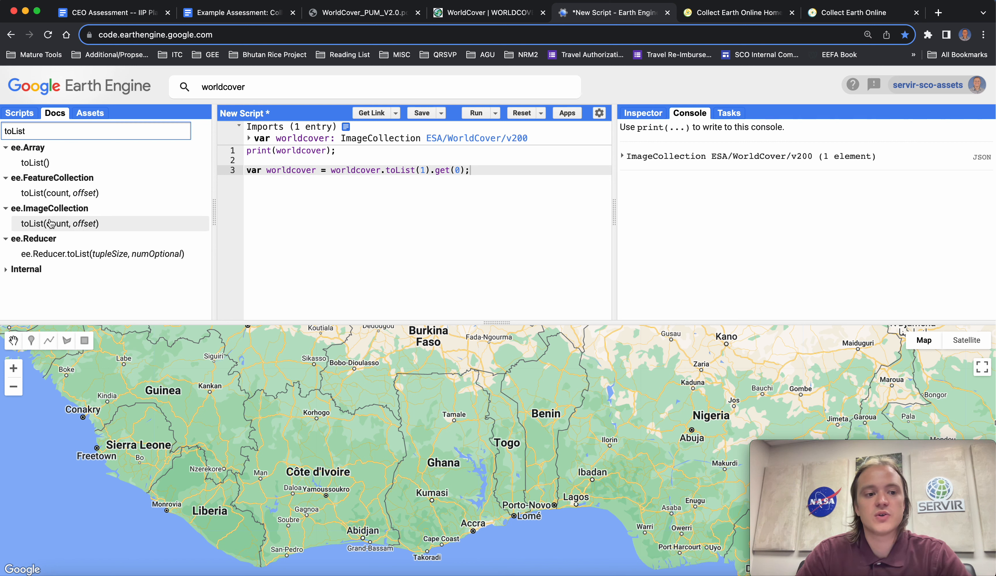
{"action": "left_click", "coordinate": [60, 226]}
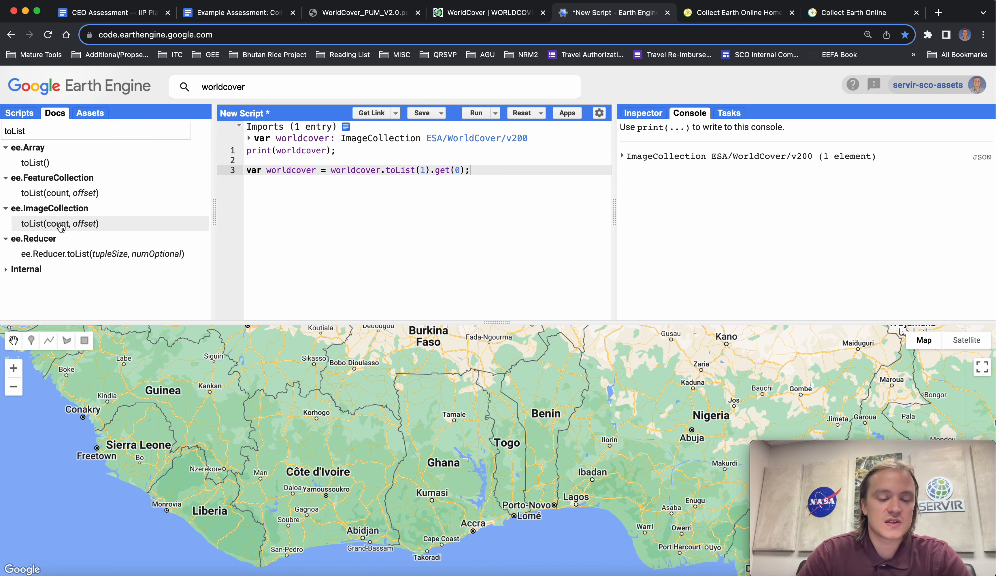
Step: Read the ee.ImageCollection toList documentation, close it, and review the toList(1) and get(0) calls on line 3
{"action": "left_click", "coordinate": [60, 224]}
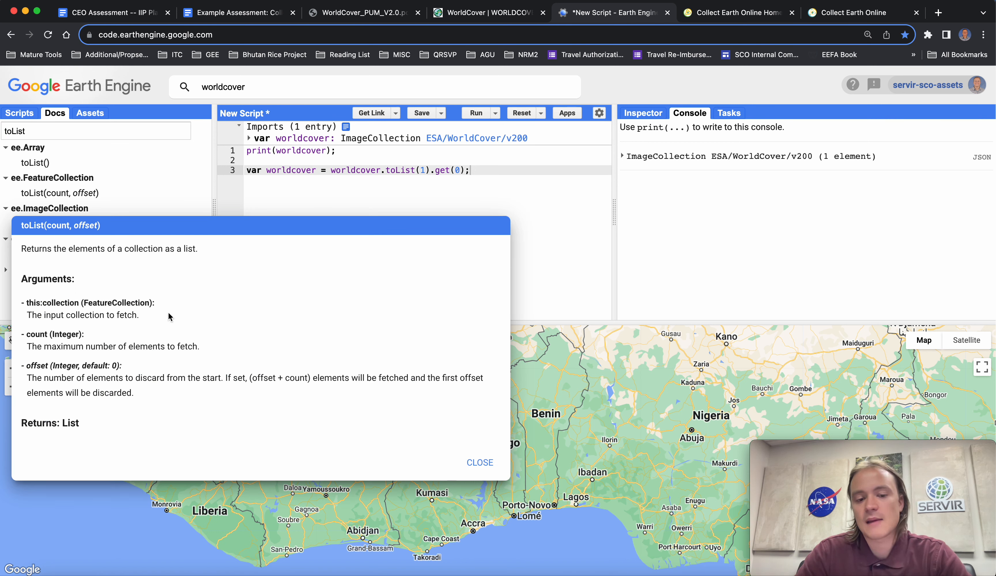
{"action": "left_click", "coordinate": [480, 463]}
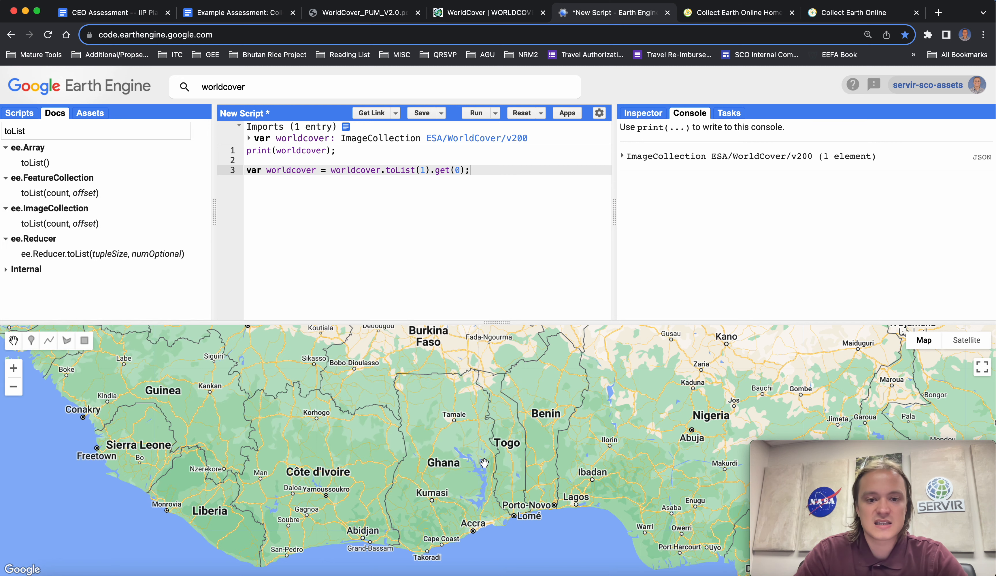
{"action": "left_click_drag", "start_coordinate": [386, 171], "coordinate": [416, 170]}
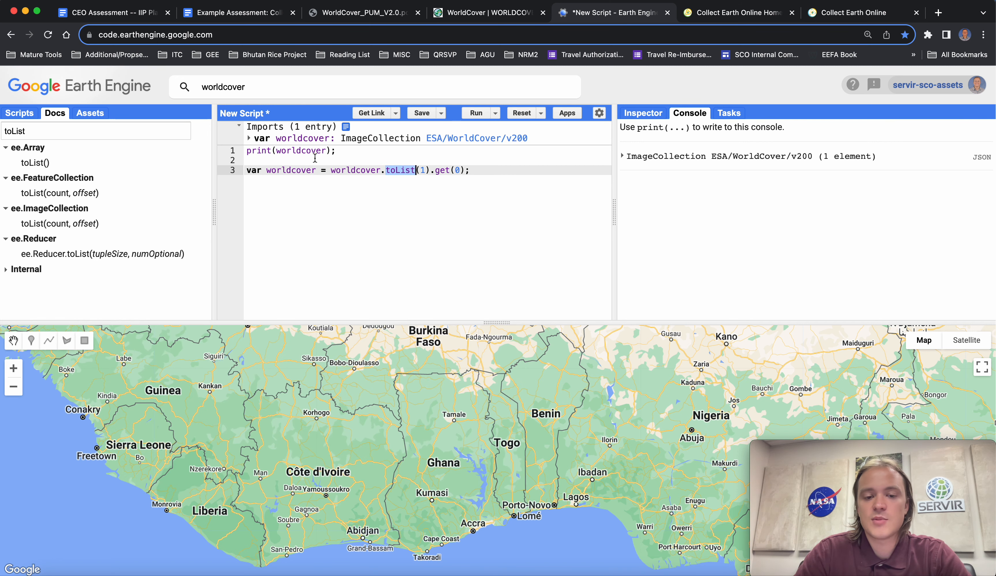
{"action": "left_click", "coordinate": [435, 170]}
{"action": "left_click_drag", "start_coordinate": [434, 170], "coordinate": [464, 170]}
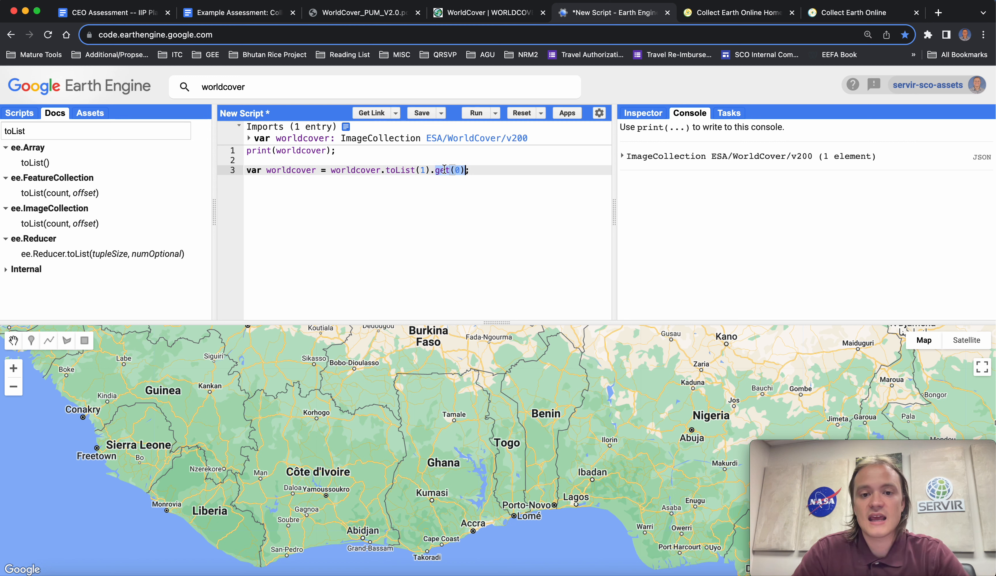
{"action": "left_click", "coordinate": [463, 171]}
{"action": "double_click", "coordinate": [458, 171]}
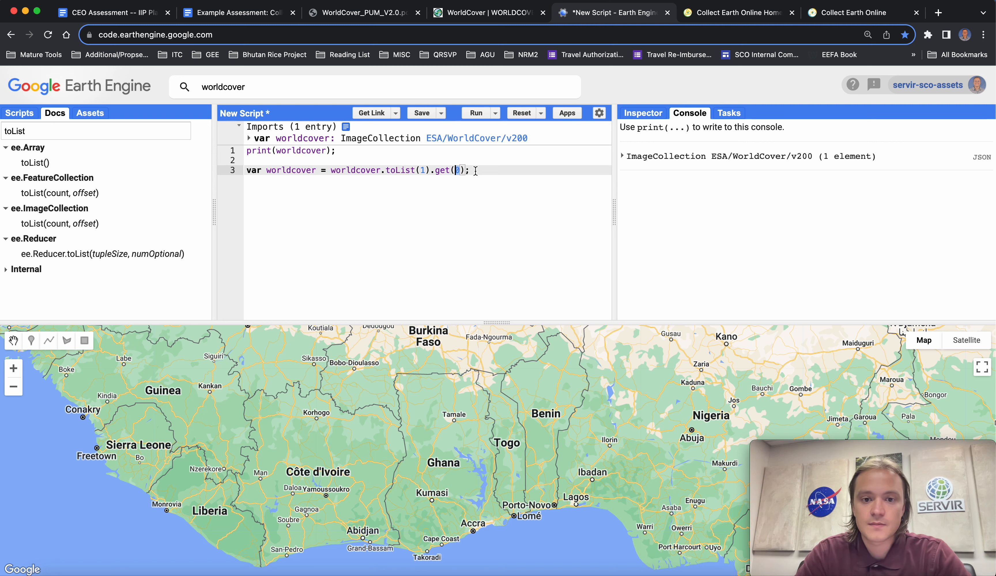
Step: Rename the line 3 variable to worldcover_tolist, print it to the console from line 5, and expand the printed image
{"action": "left_click", "coordinate": [476, 113]}
{"action": "left_click", "coordinate": [474, 171]}
{"action": "key", "text": "Return"}
{"action": "key", "text": "Return"}
{"action": "type", "text": "print("}
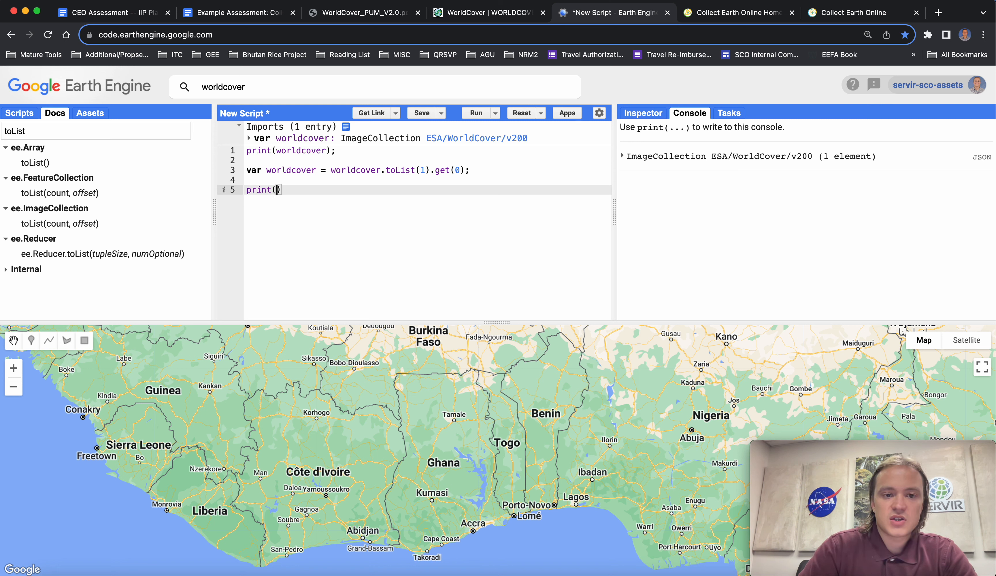
{"action": "left_click", "coordinate": [315, 170]}
{"action": "type", "text": "_tolist"}
{"action": "left_click", "coordinate": [281, 190]}
{"action": "type", "text": "worldcover_tolist);"}
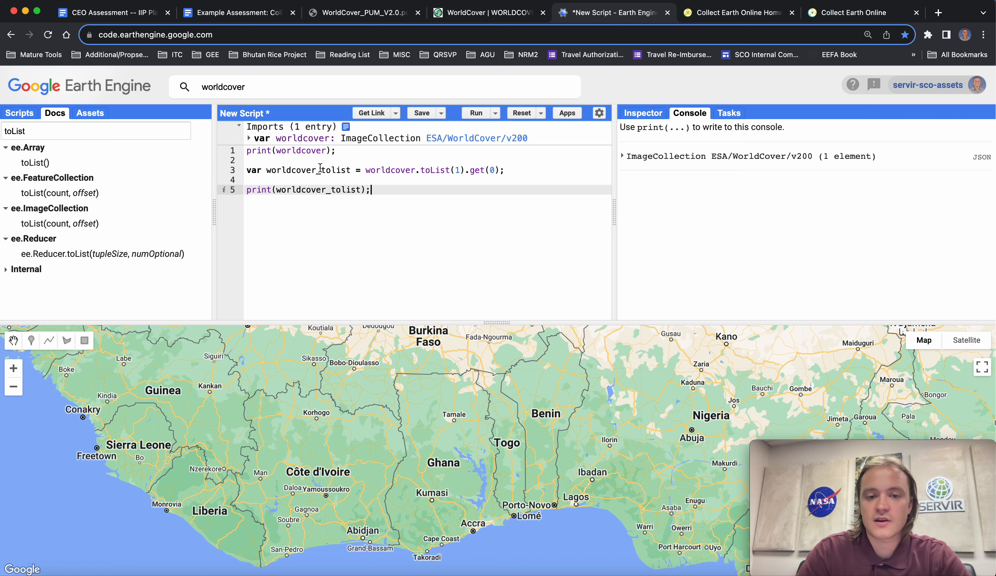
{"action": "left_click", "coordinate": [470, 115]}
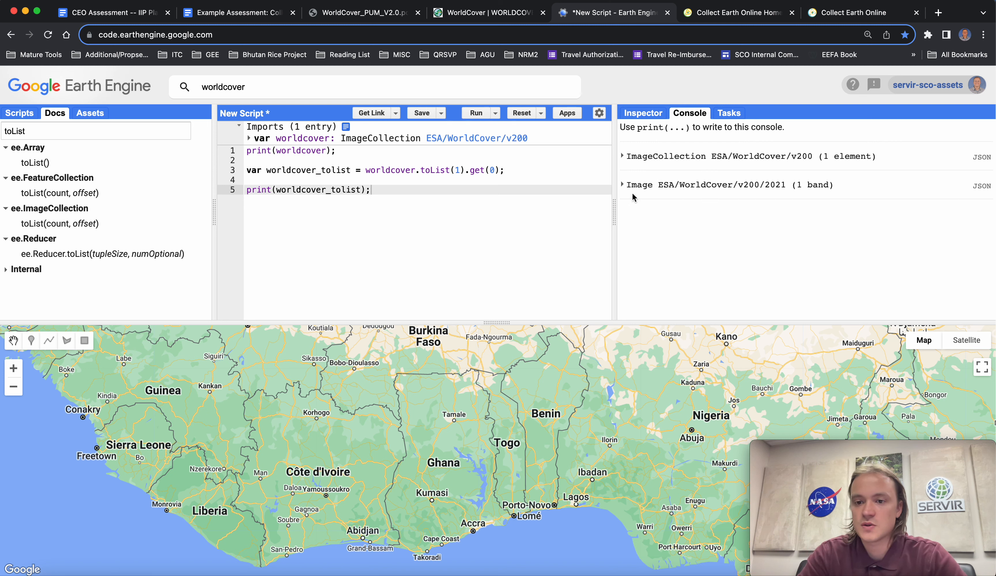
{"action": "left_click", "coordinate": [628, 185]}
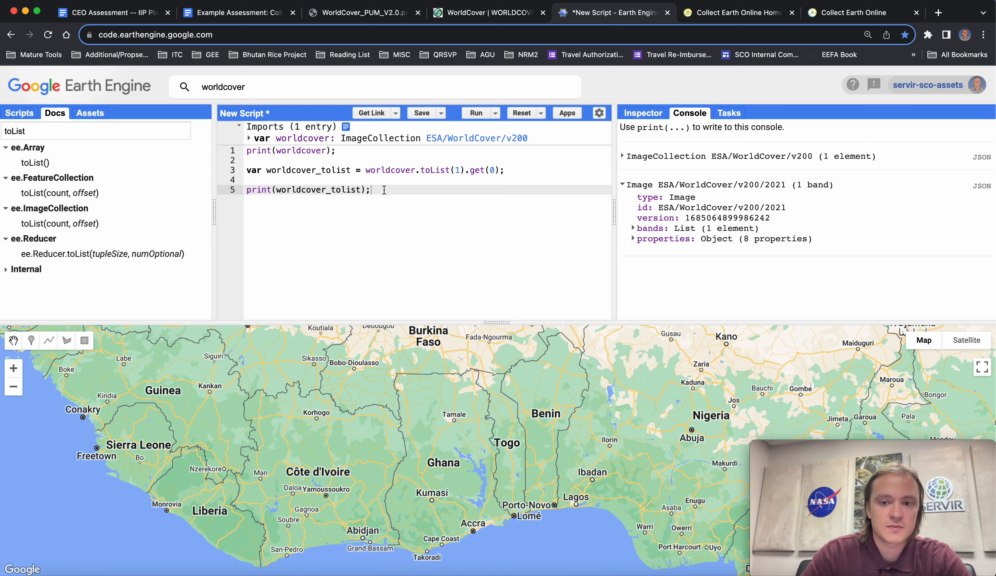
Step: Delete the print(worldcover_tolist); statement and leave line 5 empty
{"action": "left_click_drag", "start_coordinate": [384, 191], "coordinate": [140, 195]}
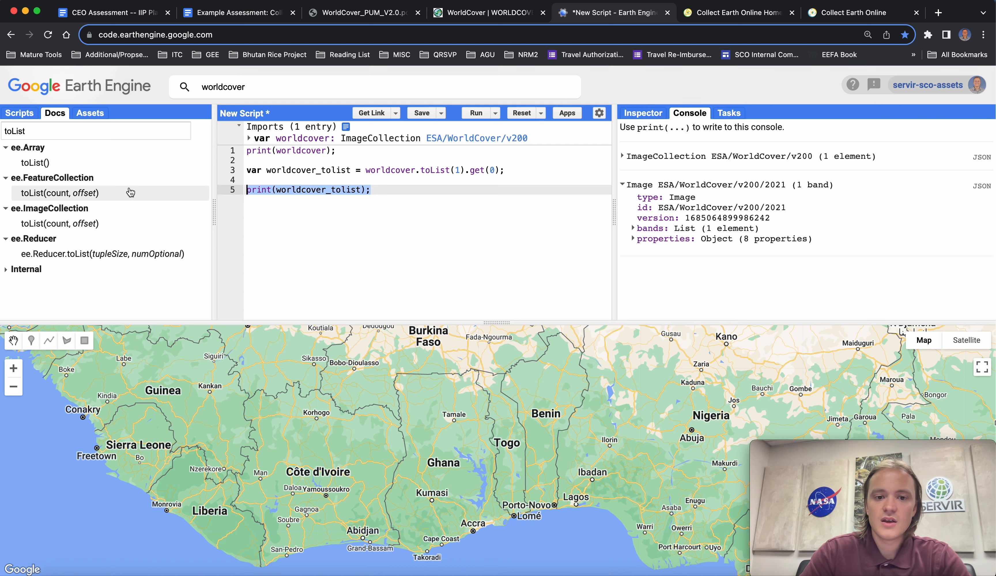
{"action": "key", "text": "BackSpace"}
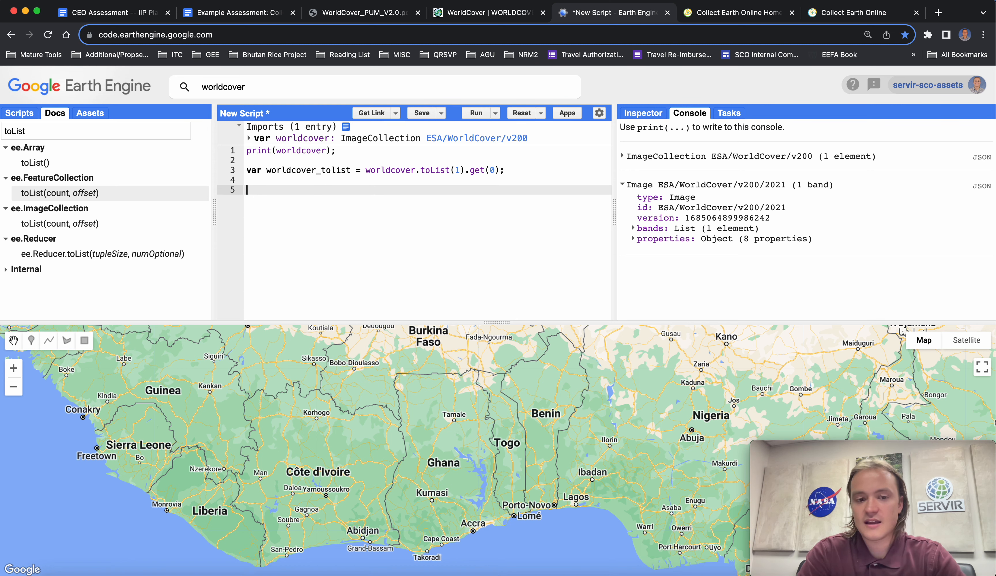
{"action": "type", "text": "var"}
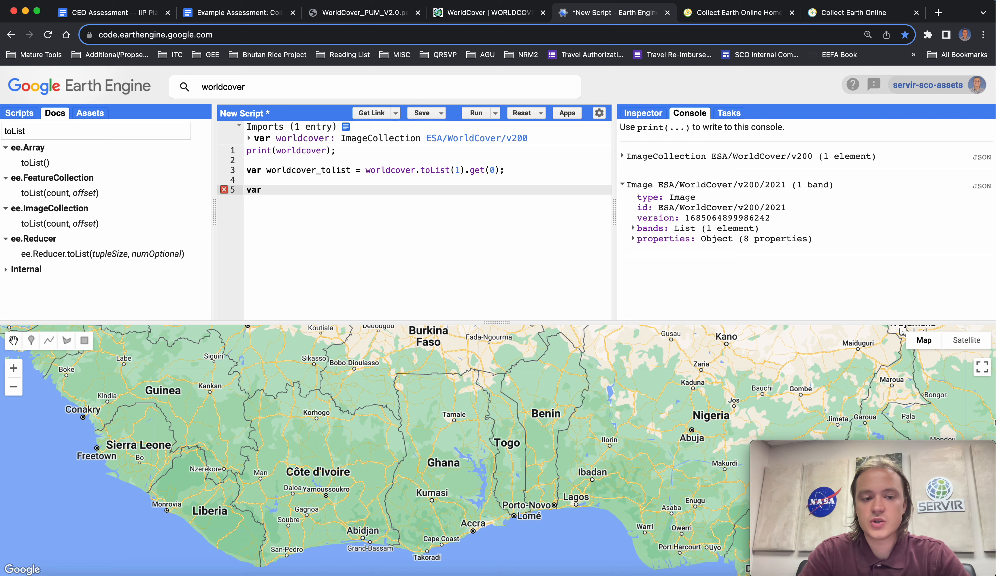
{"action": "key", "text": "shift+Home"}
{"action": "key", "text": "BackSpace"}
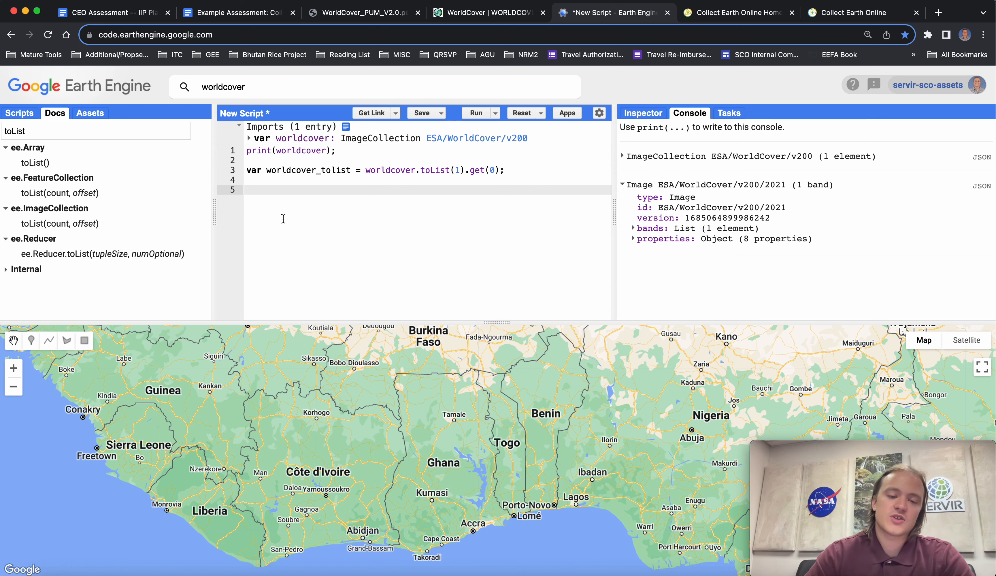
Step: Search the datasets for GAUL and open FAO GAUL: Global Administrative Unit Layers 2015, Country Boundaries
{"action": "left_click", "coordinate": [255, 87]}
{"action": "key", "text": "BackSpace"}
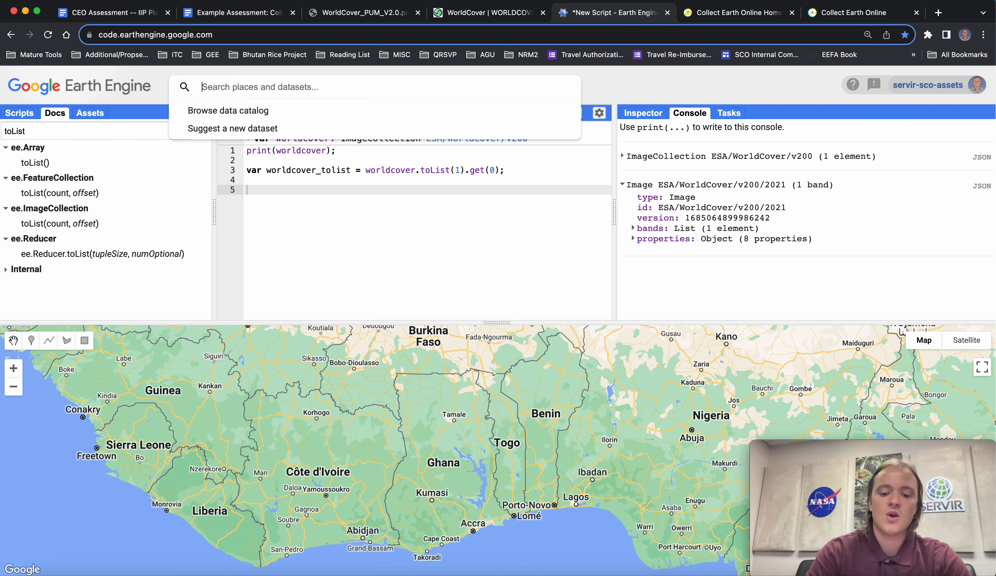
{"action": "type", "text": "GAUL"}
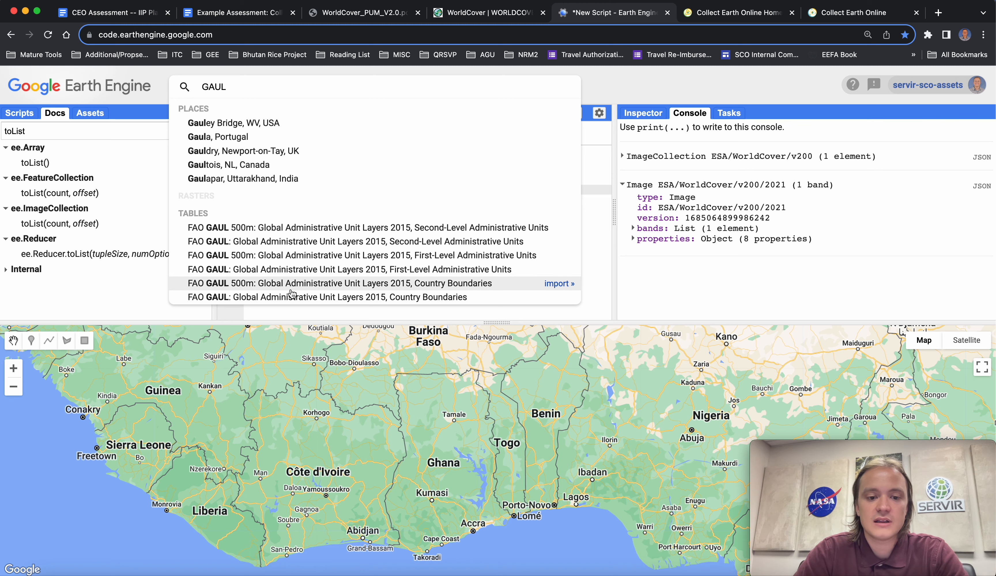
{"action": "left_click", "coordinate": [312, 296]}
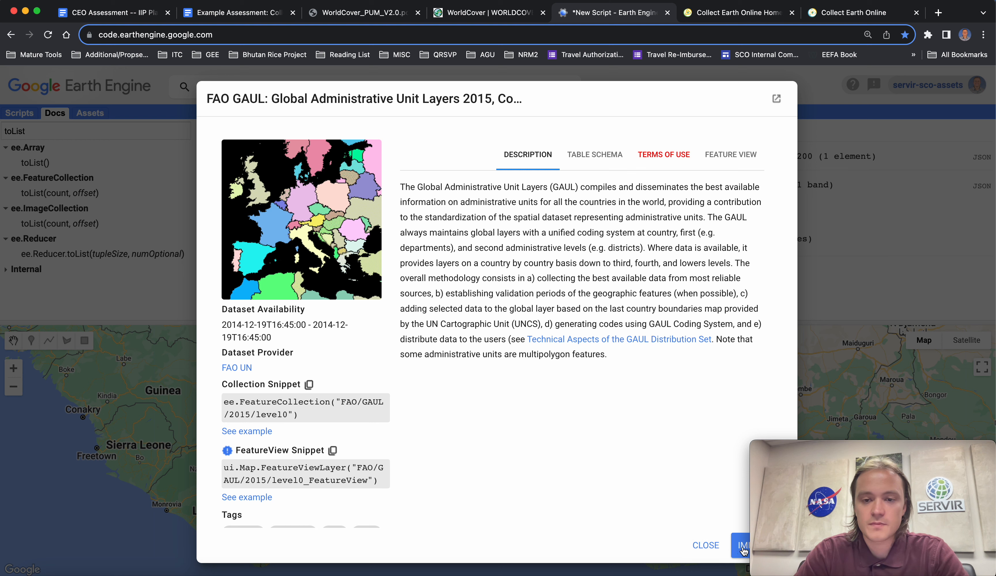
Step: Examine the country name field ADM0_NAME in the dataset's table schema, then close the dataset details
{"action": "left_click", "coordinate": [591, 158]}
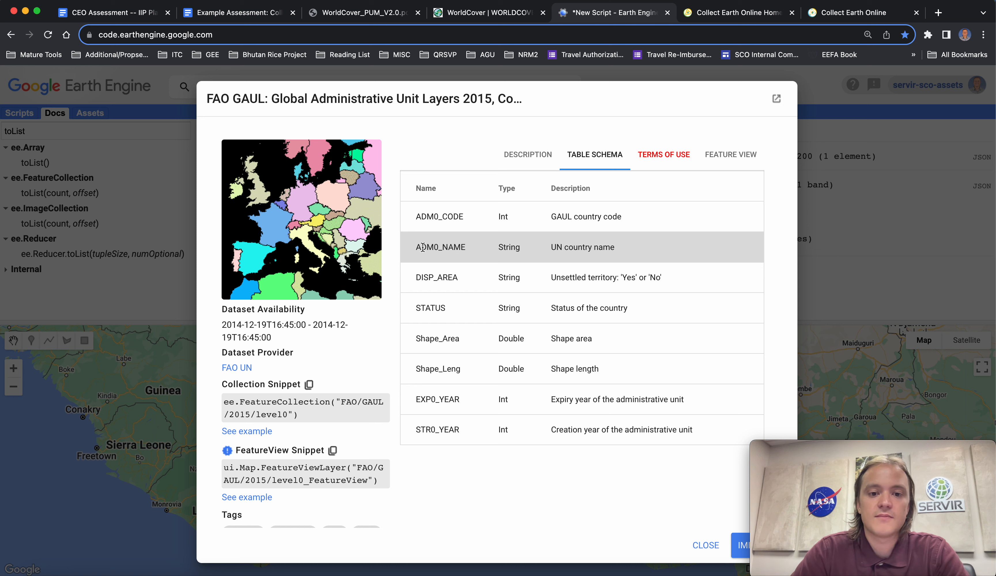
{"action": "left_click_drag", "start_coordinate": [417, 248], "coordinate": [482, 253]}
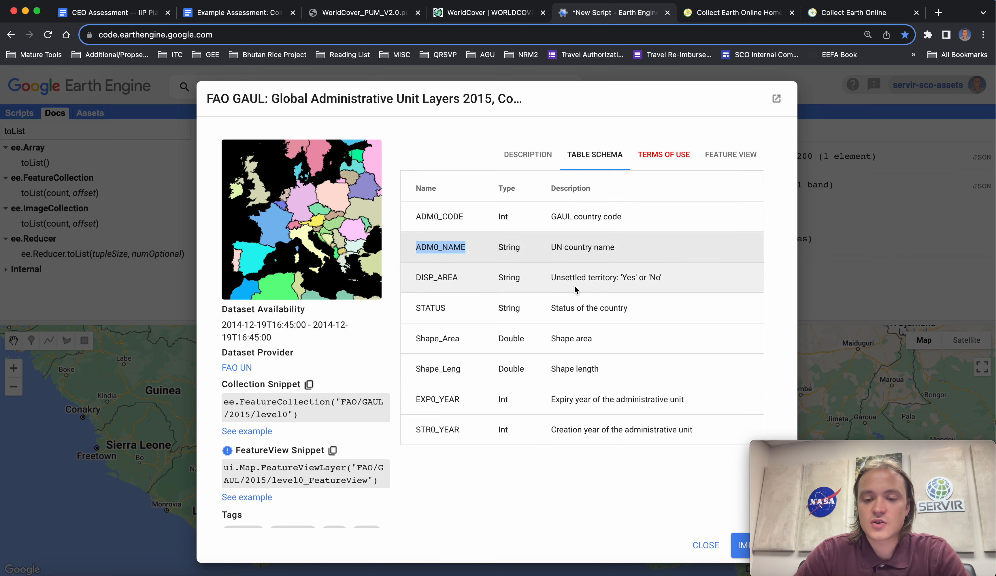
{"action": "left_click", "coordinate": [469, 256]}
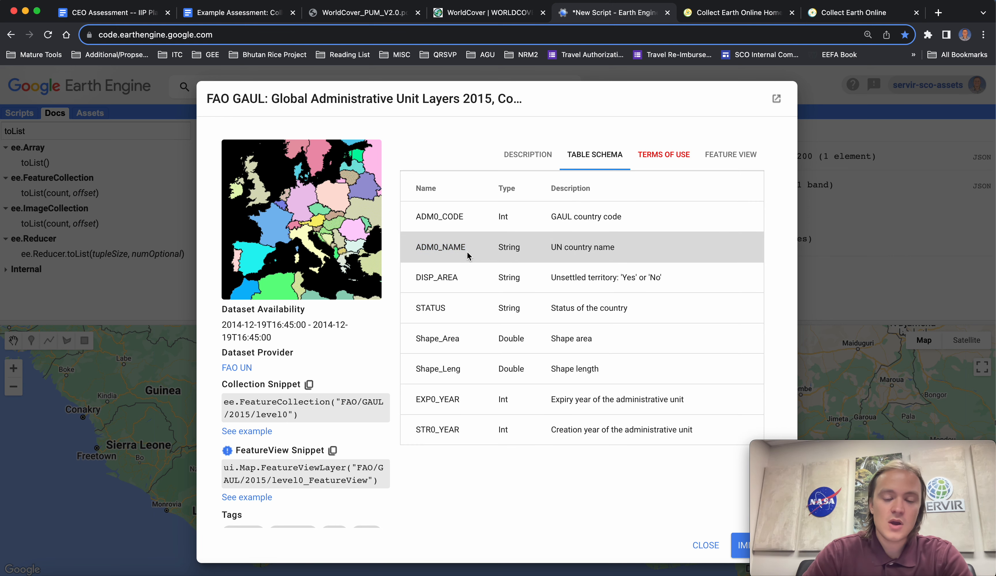
{"action": "left_click_drag", "start_coordinate": [416, 249], "coordinate": [470, 248]}
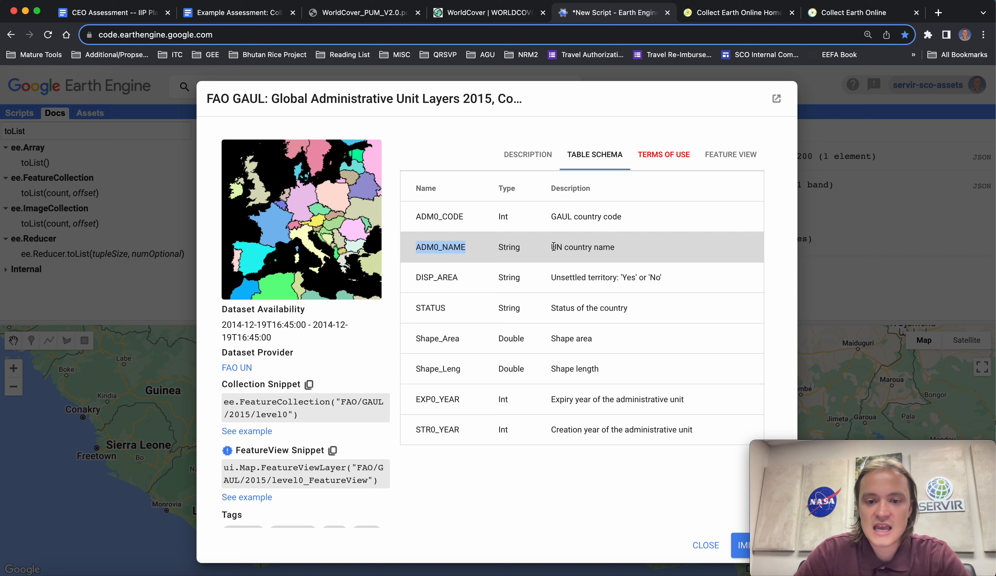
{"action": "left_click", "coordinate": [706, 545]}
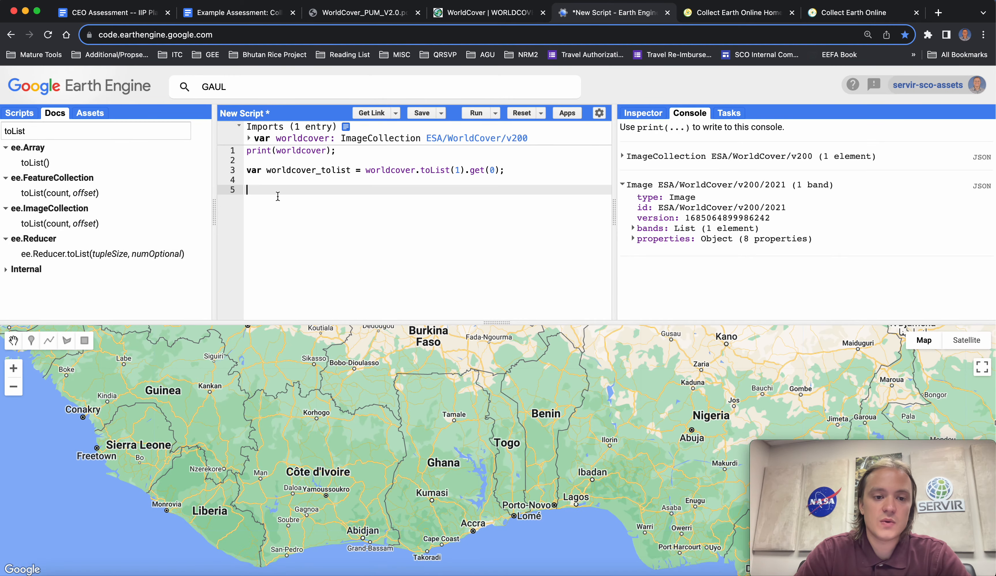
{"action": "left_click", "coordinate": [248, 94]}
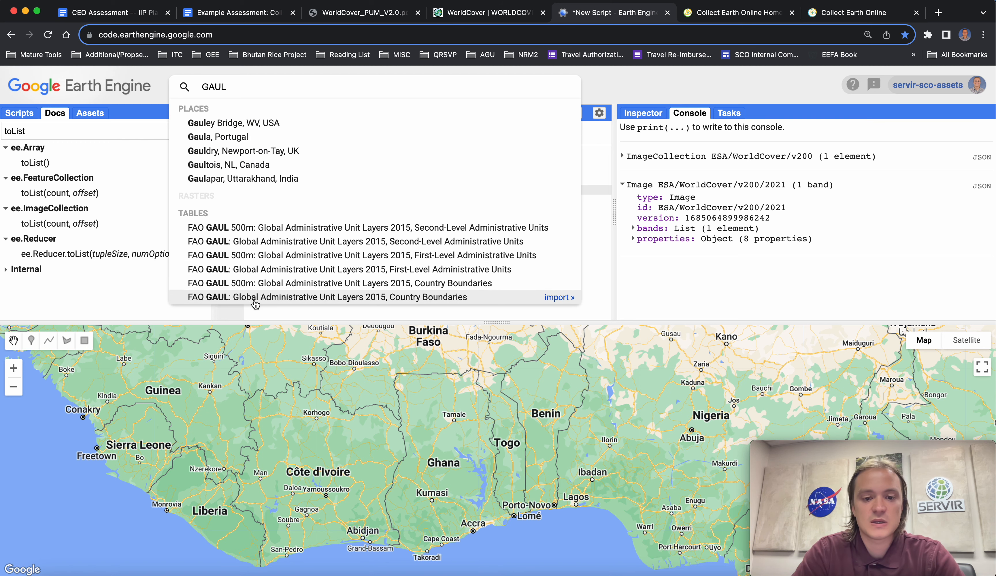
{"action": "left_click", "coordinate": [313, 284]}
{"action": "left_click", "coordinate": [706, 552]}
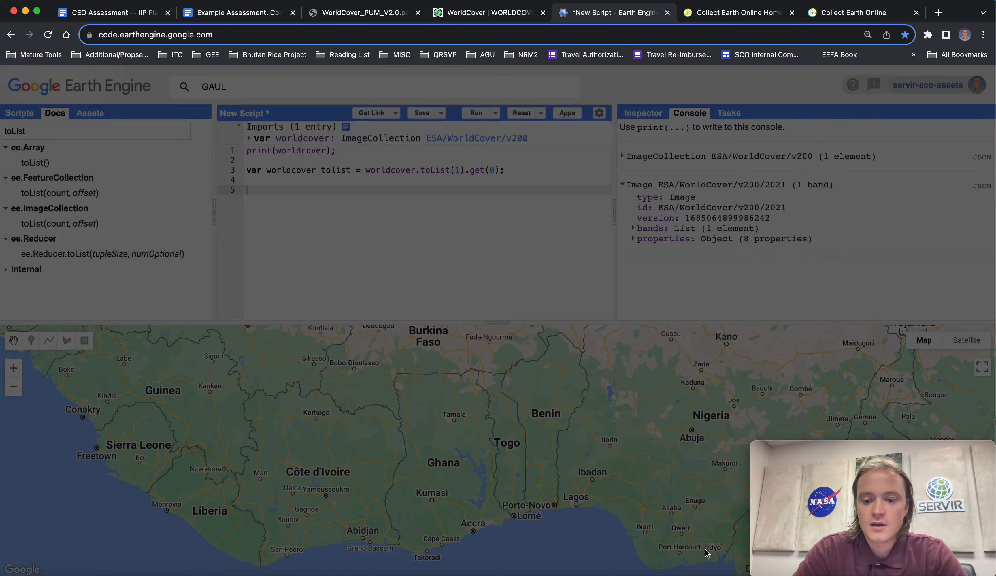
Step: Import the FAO GAUL 2015 Country Boundaries table at full resolution into the script and name the variable gaul
{"action": "left_click", "coordinate": [260, 88]}
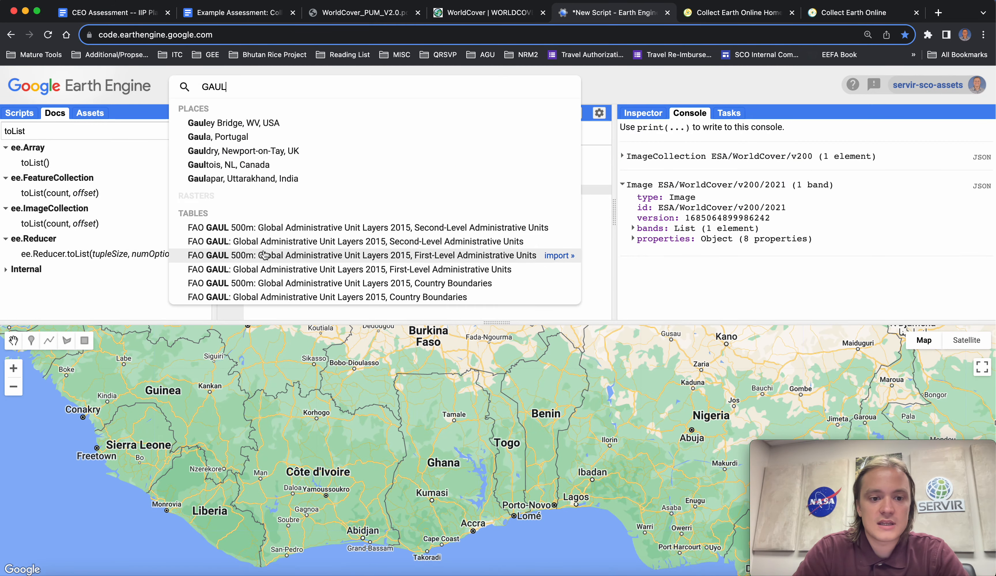
{"action": "left_click", "coordinate": [277, 298]}
{"action": "left_click", "coordinate": [741, 551]}
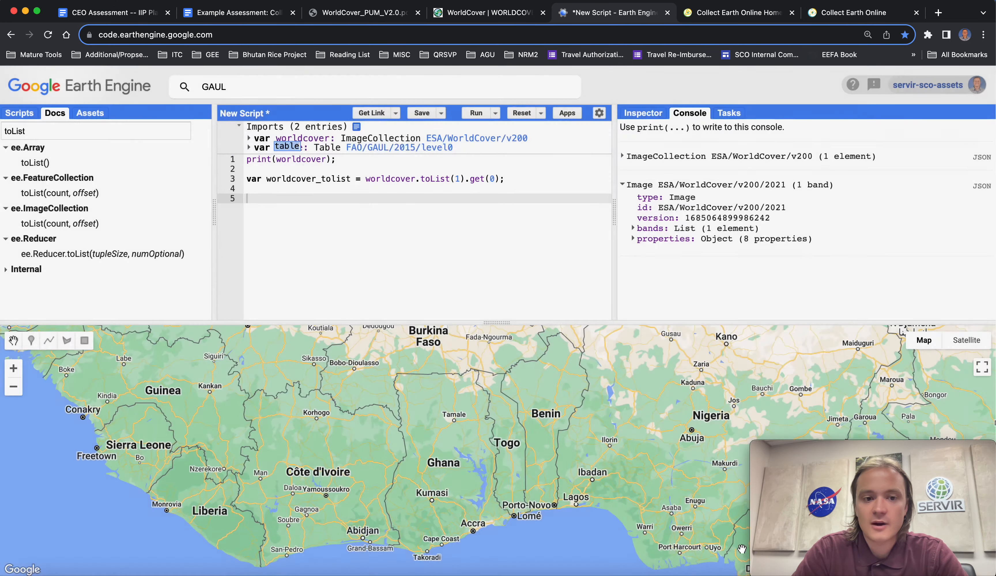
{"action": "type", "text": "gaul"}
{"action": "key", "text": "Return"}
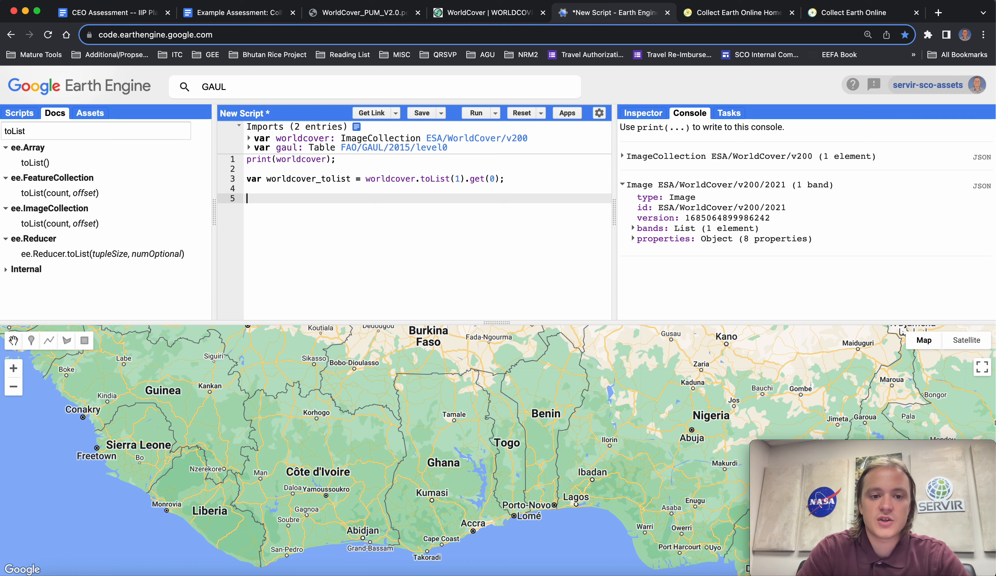
Step: On line 5, write var ghana = gaul.filter(ee.Filter.eq('ADM0_NAME')) to start filtering the country boundaries by name
{"action": "type", "text": "var "}
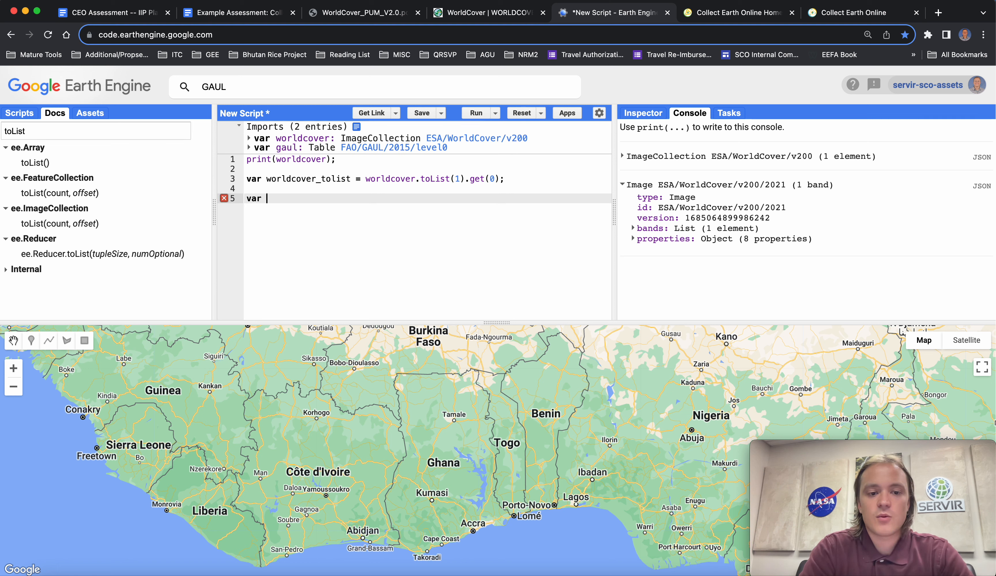
{"action": "type", "text": "ghana ="}
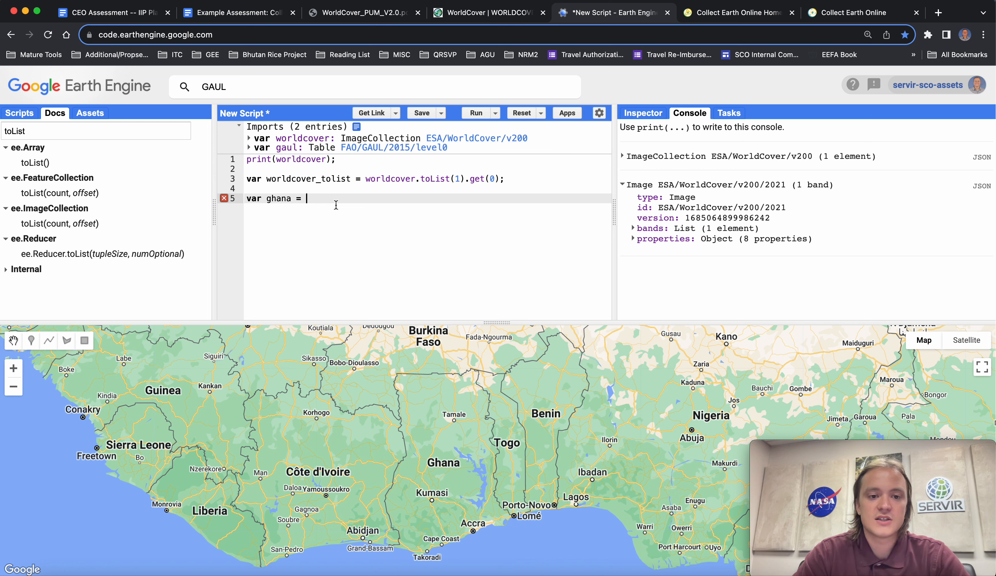
{"action": "type", "text": "gaul"}
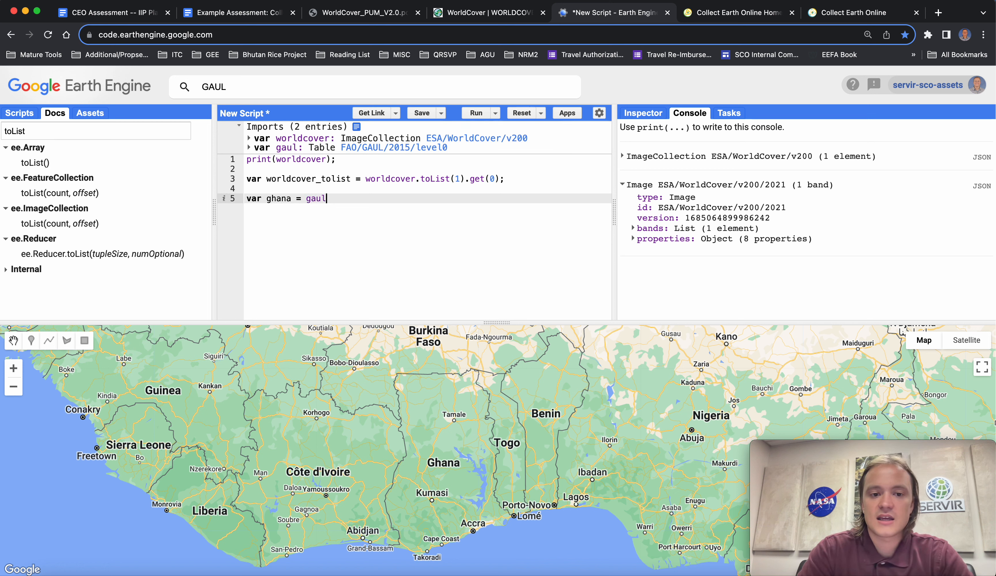
{"action": "type", "text": ".filter(ee.Fil"}
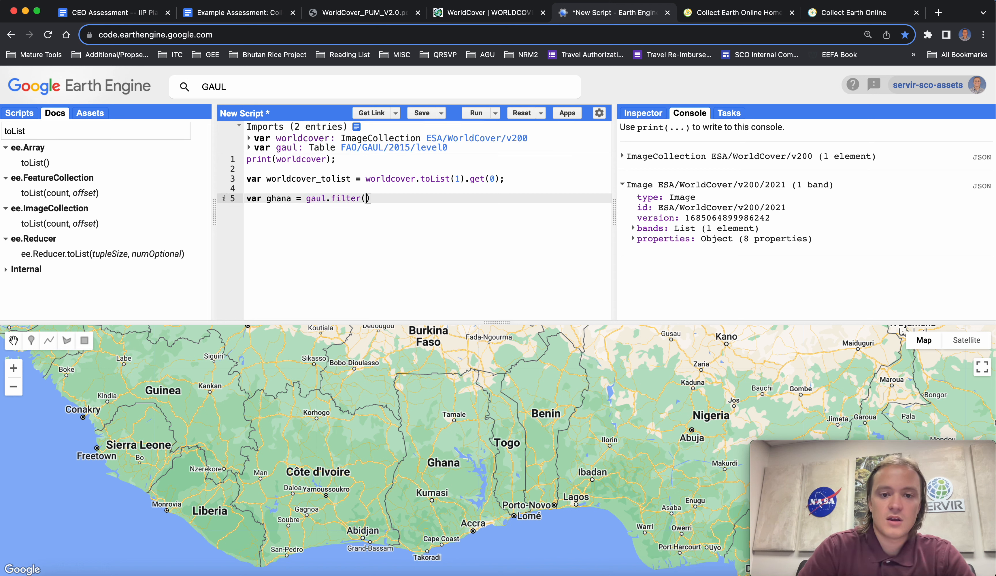
{"action": "type", "text": "ter"}
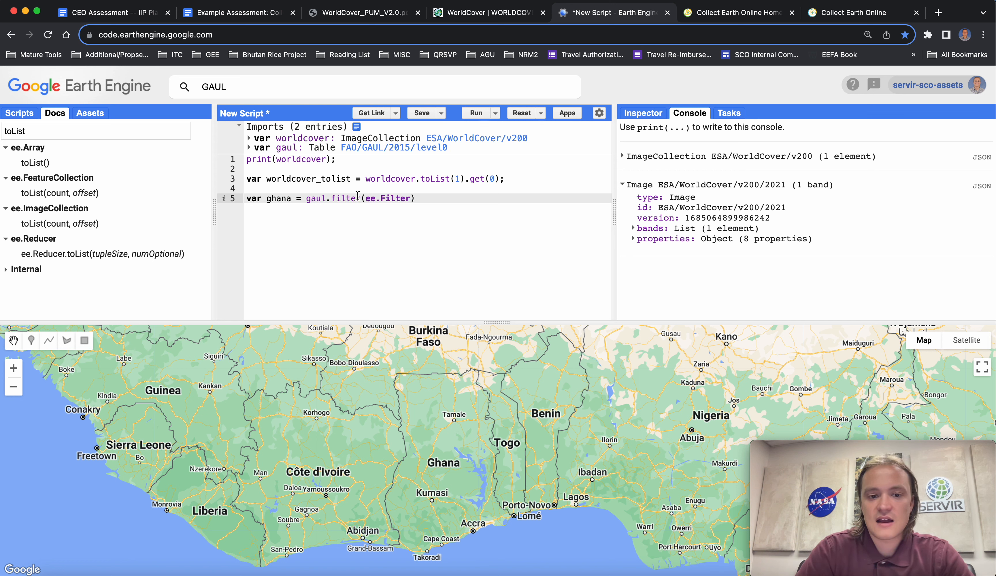
{"action": "type", "text": ".eq('"}
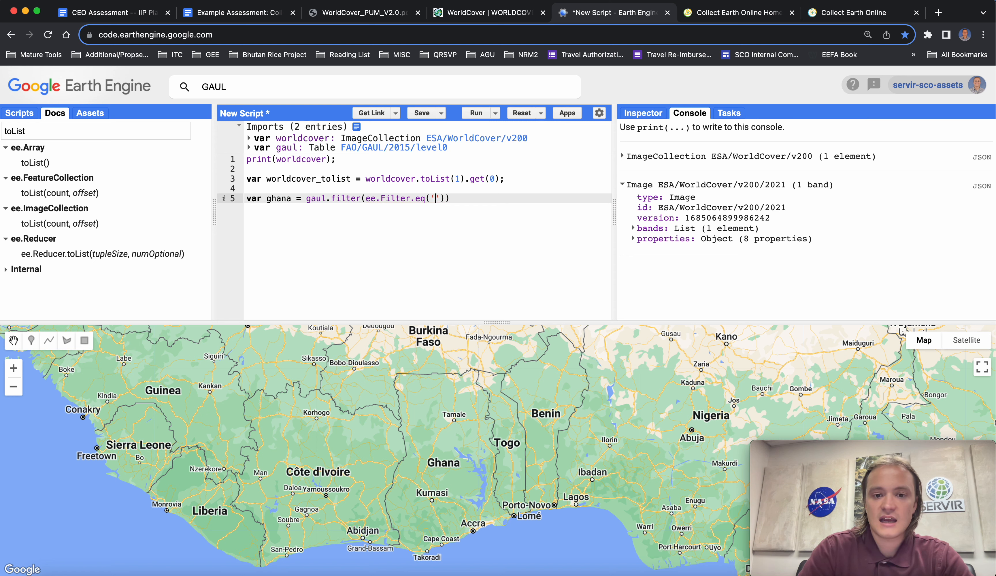
{"action": "type", "text": "ADM0_NAME"}
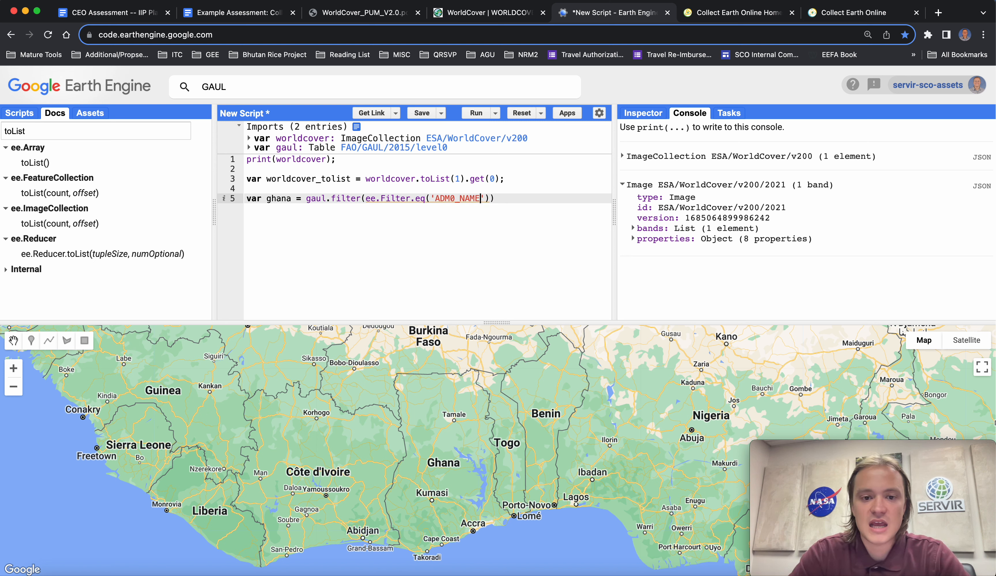
Step: Recheck the country name field in the table schema of FAO GAUL 2015, Country Boundaries, and close the dataset details
{"action": "left_click", "coordinate": [291, 88]}
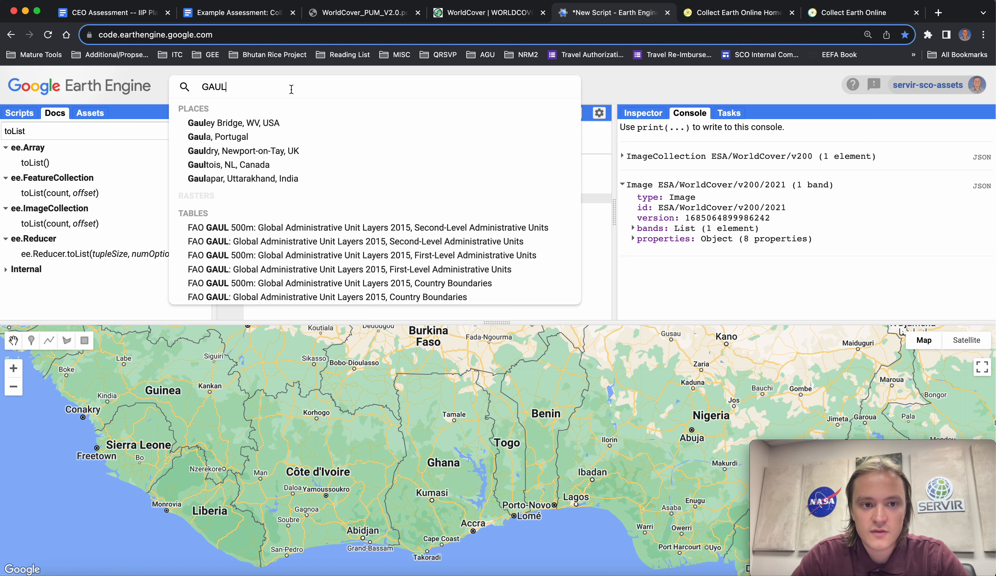
{"action": "left_click", "coordinate": [263, 297]}
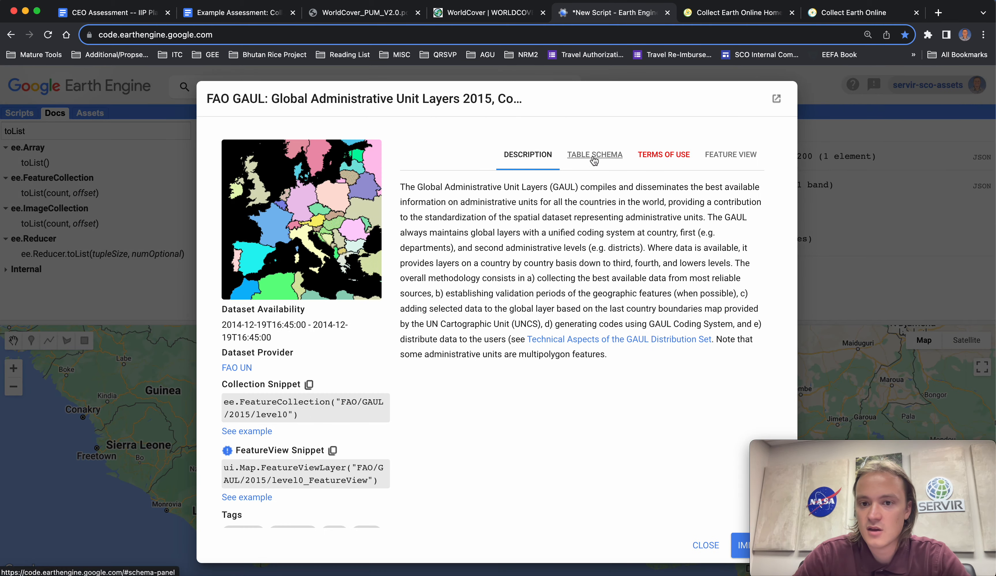
{"action": "left_click", "coordinate": [595, 156]}
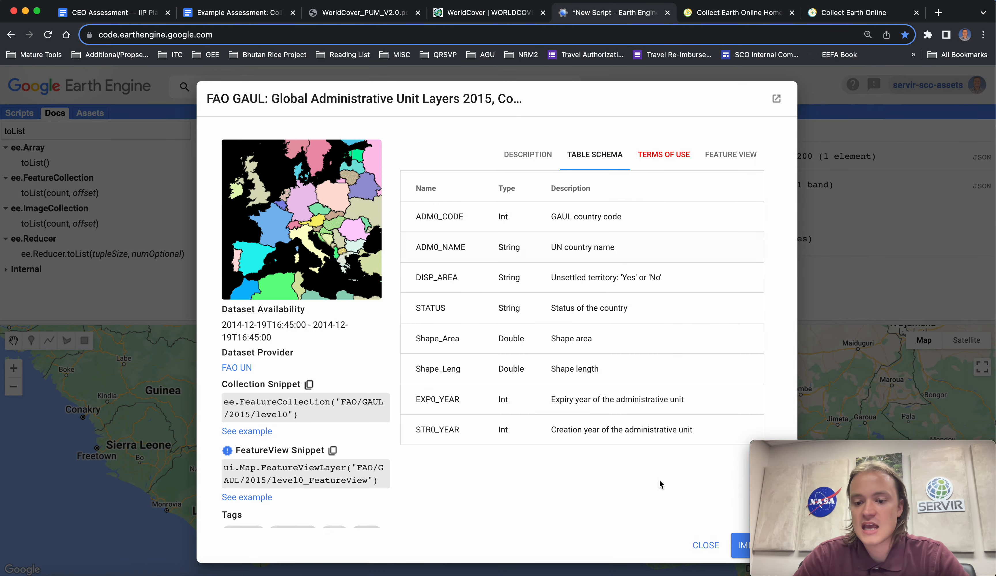
{"action": "left_click", "coordinate": [696, 546]}
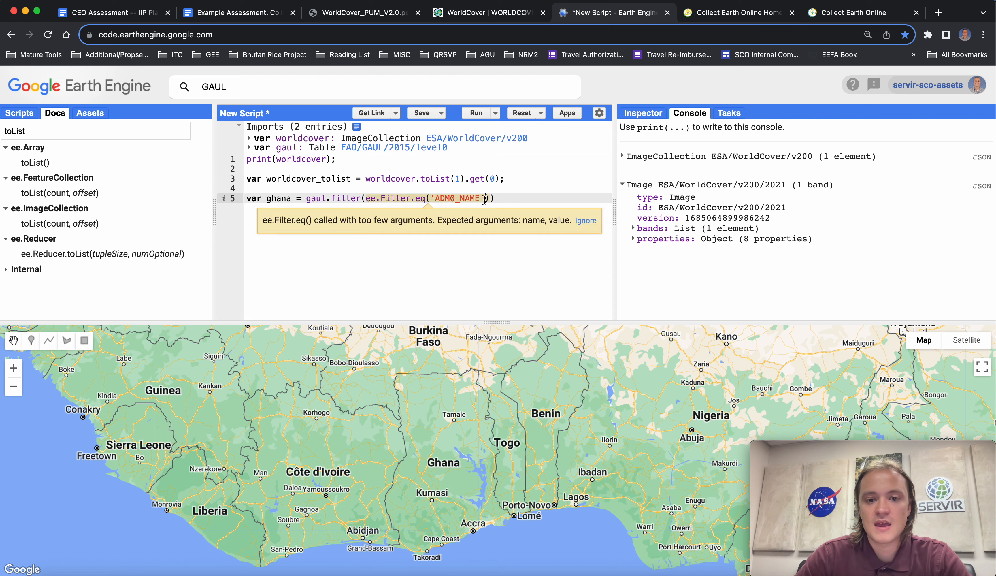
Step: Complete the line 5 filter with the value 'Ghana' and a closing semicolon, and run the script
{"action": "type", "text": ", "}
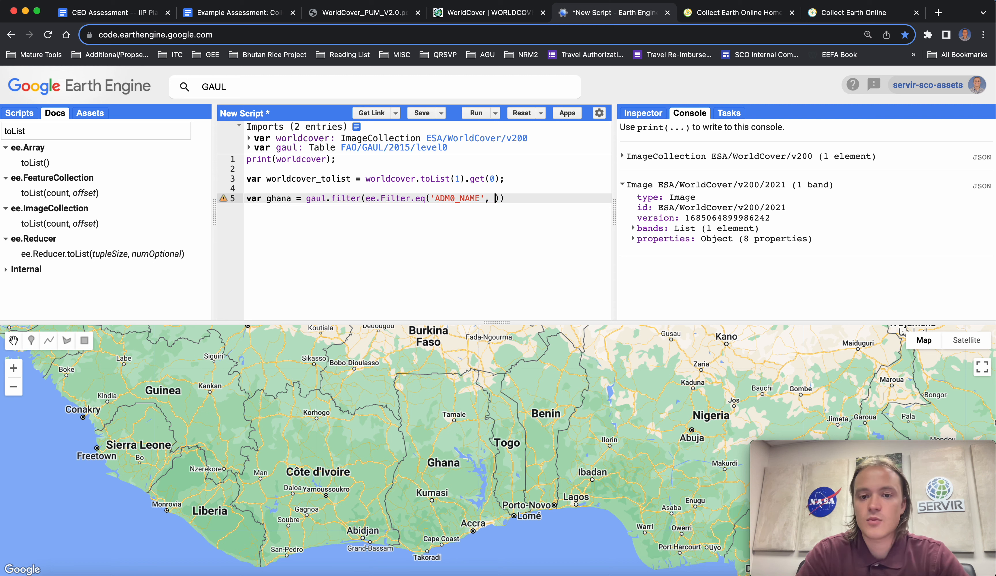
{"action": "type", "text": "'Ghana"}
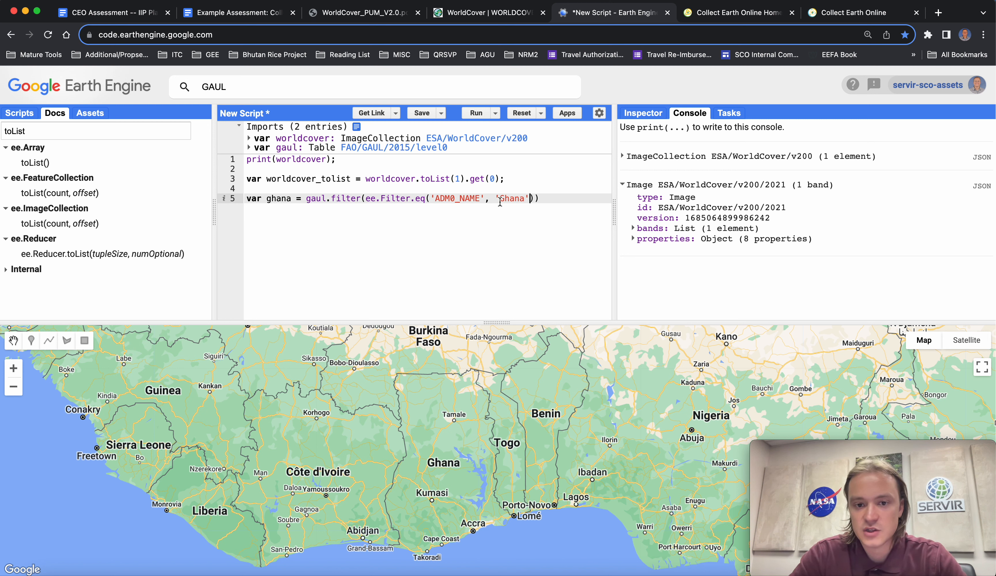
{"action": "left_click", "coordinate": [583, 202]}
{"action": "type", "text": ";l"}
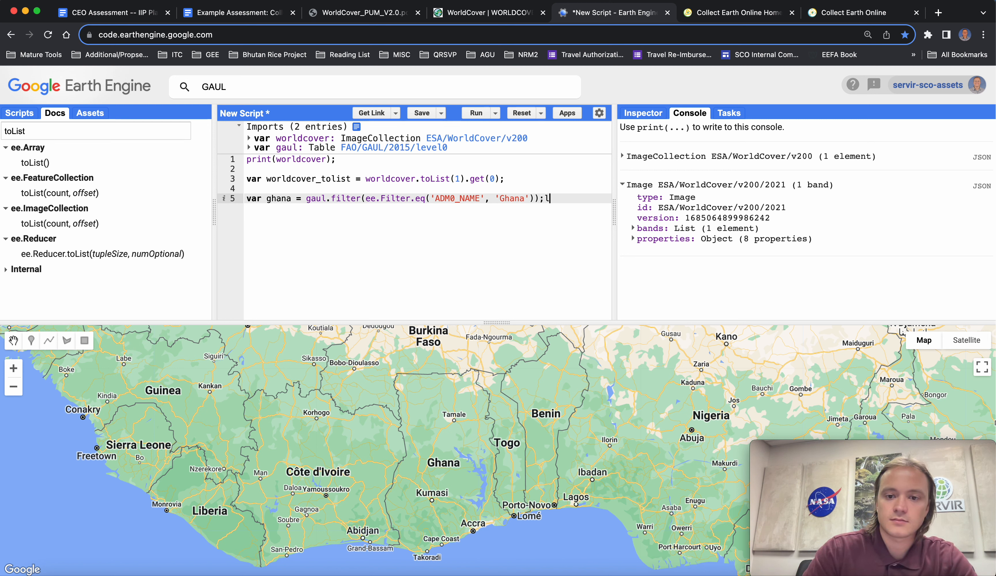
{"action": "key", "text": "BackSpace"}
{"action": "key", "text": "Return"}
{"action": "key", "text": "Return"}
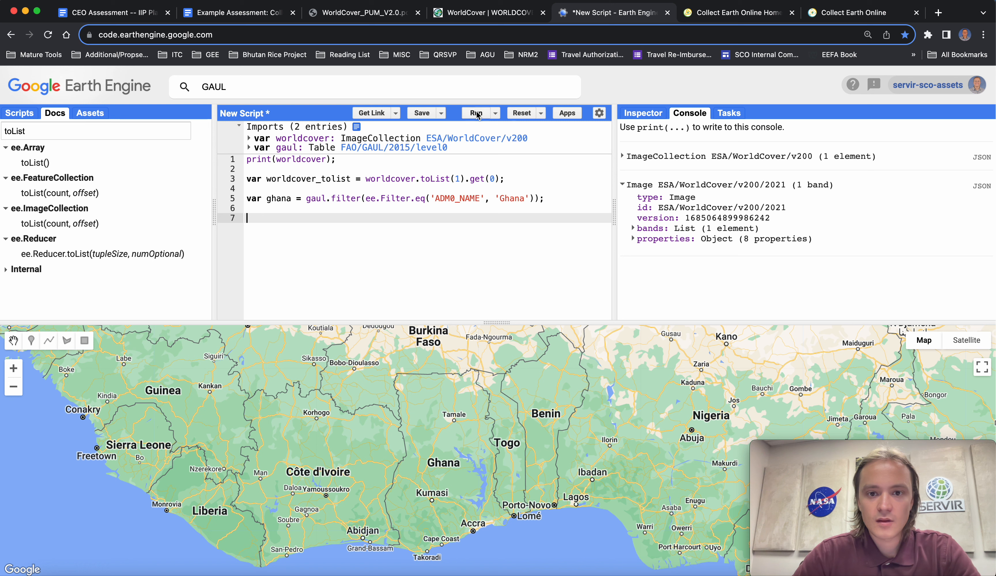
{"action": "left_click", "coordinate": [477, 113]}
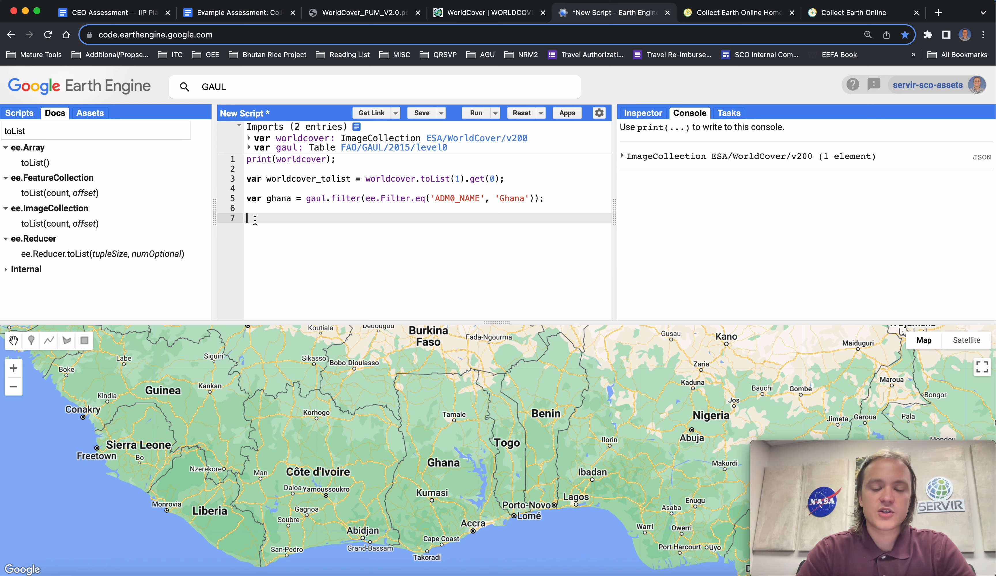
Step: On line 7, start declaring the variable ghana_wc from the WorldCover image with var ghana_wc = worldcover_tolist
{"action": "left_click_drag", "start_coordinate": [266, 178], "coordinate": [505, 180]}
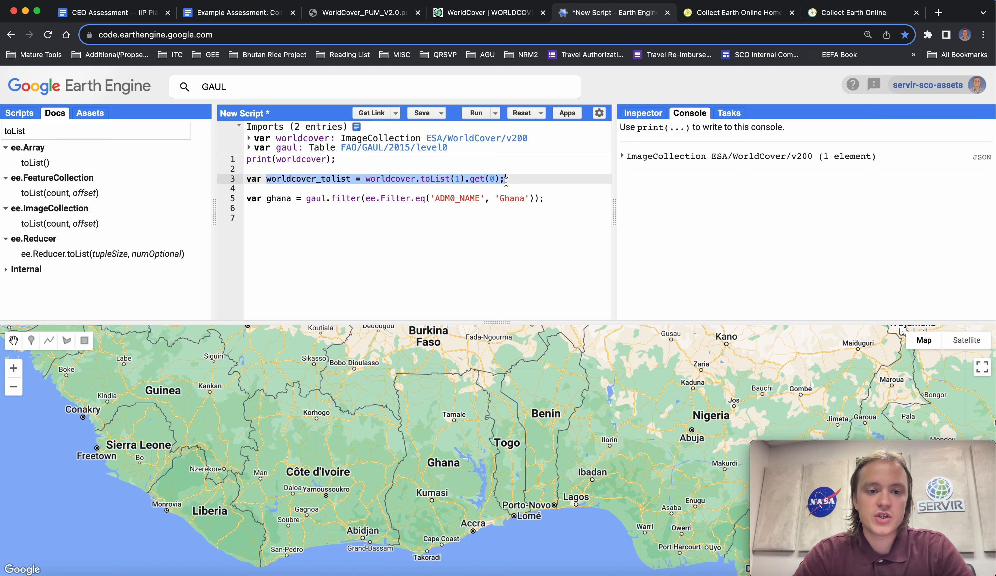
{"action": "left_click", "coordinate": [273, 225]}
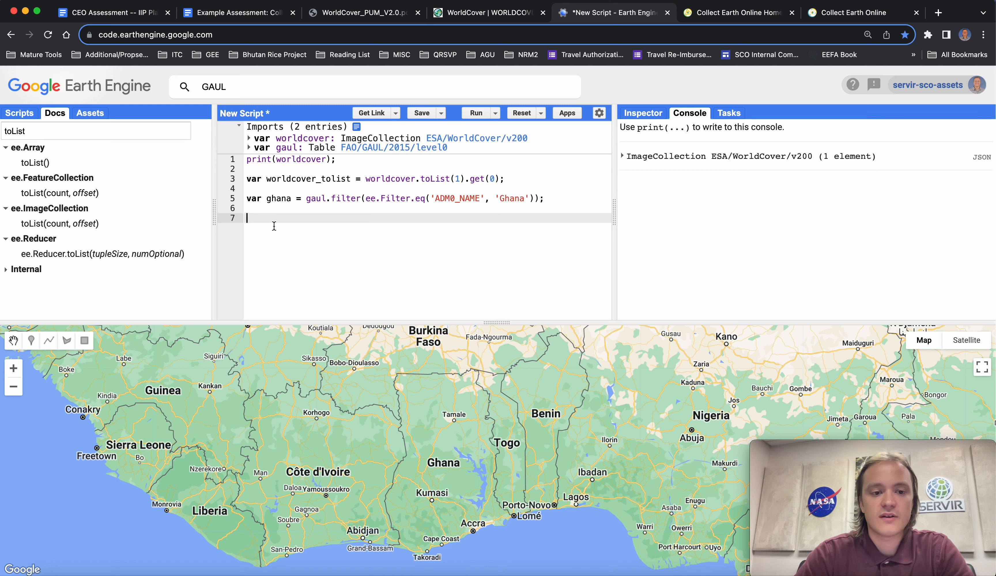
{"action": "type", "text": "var ghana"}
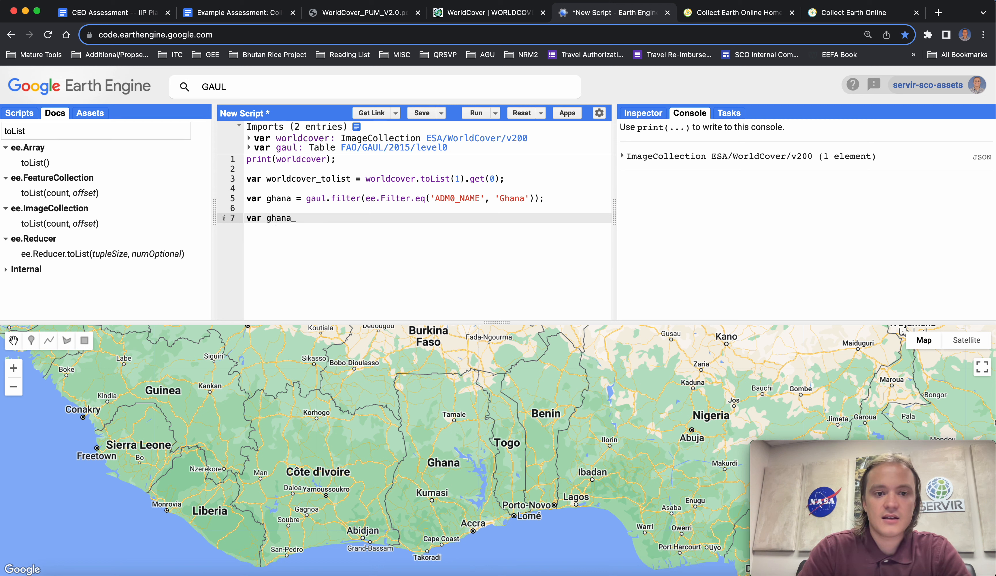
{"action": "type", "text": "_wc ="}
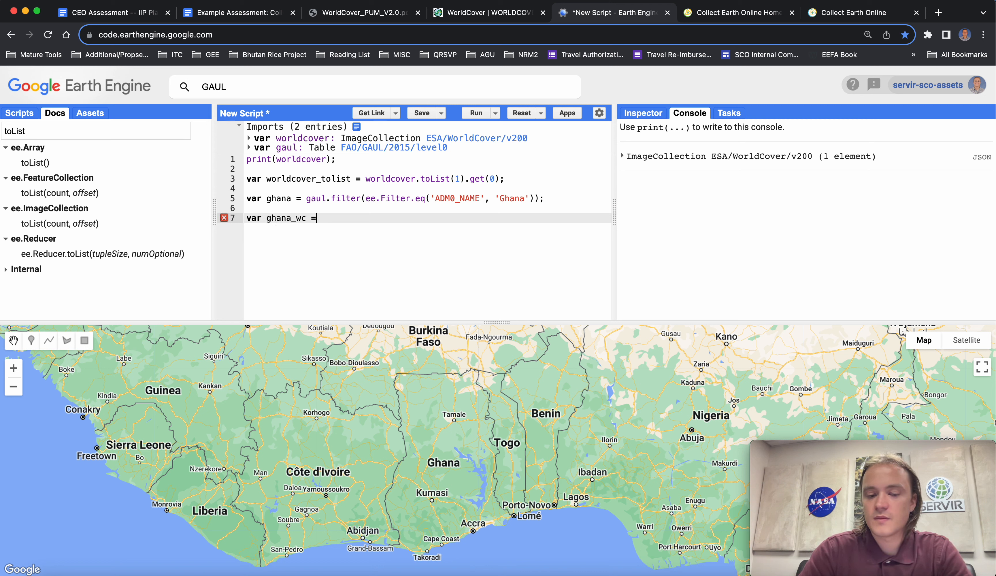
{"action": "type", "text": " worldcover"}
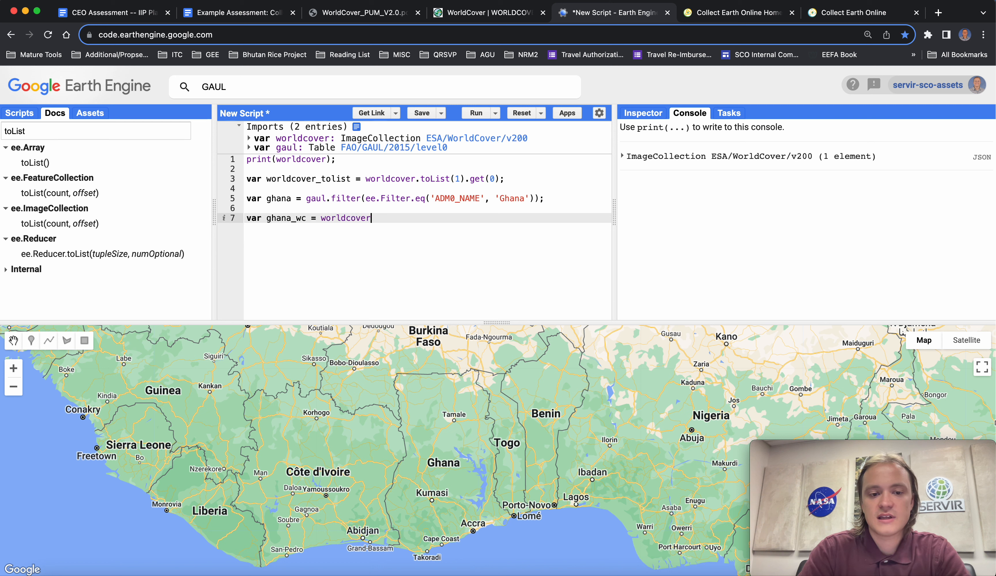
{"action": "type", "text": "_tolist."}
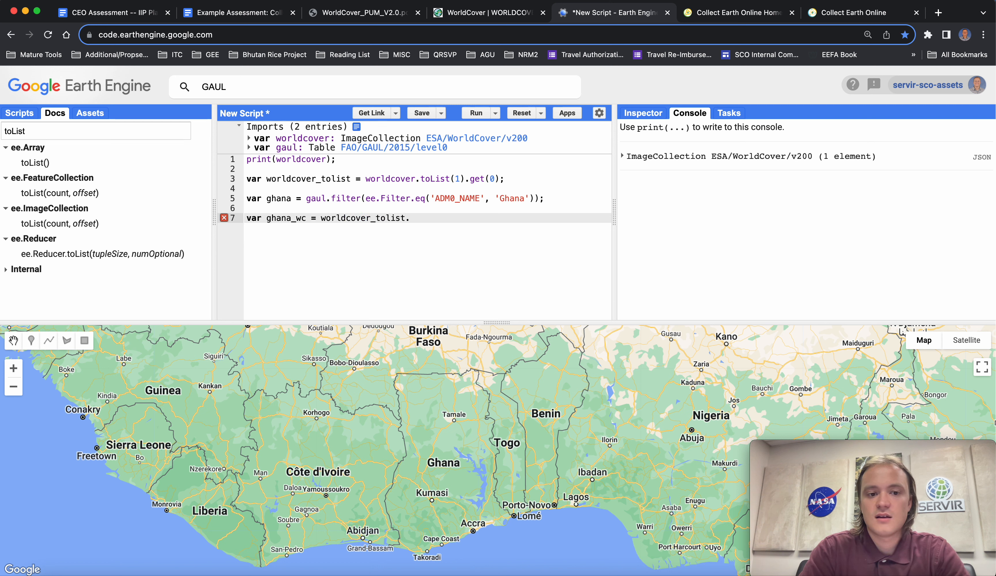
Step: Try to define ghana_wc as worldcover_tolist.clip(ghana) on line 7 and run the script
{"action": "type", "text": "clip("}
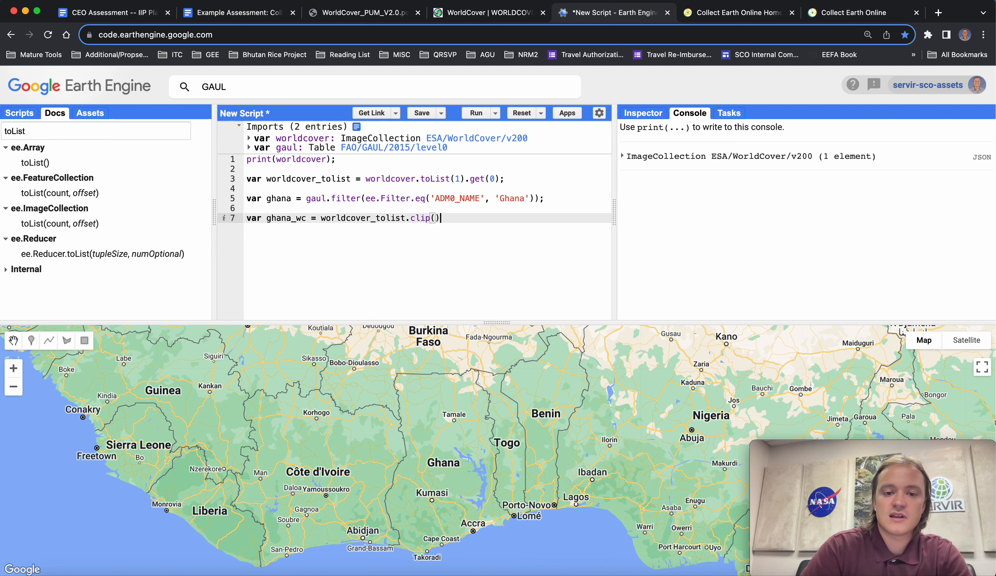
{"action": "type", "text": "ghana);"}
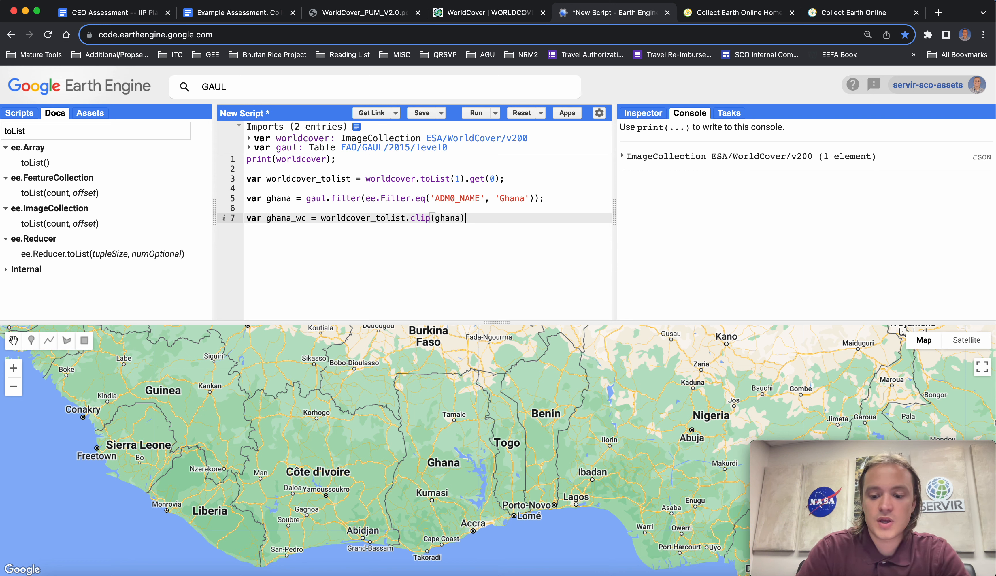
{"action": "left_click", "coordinate": [480, 114]}
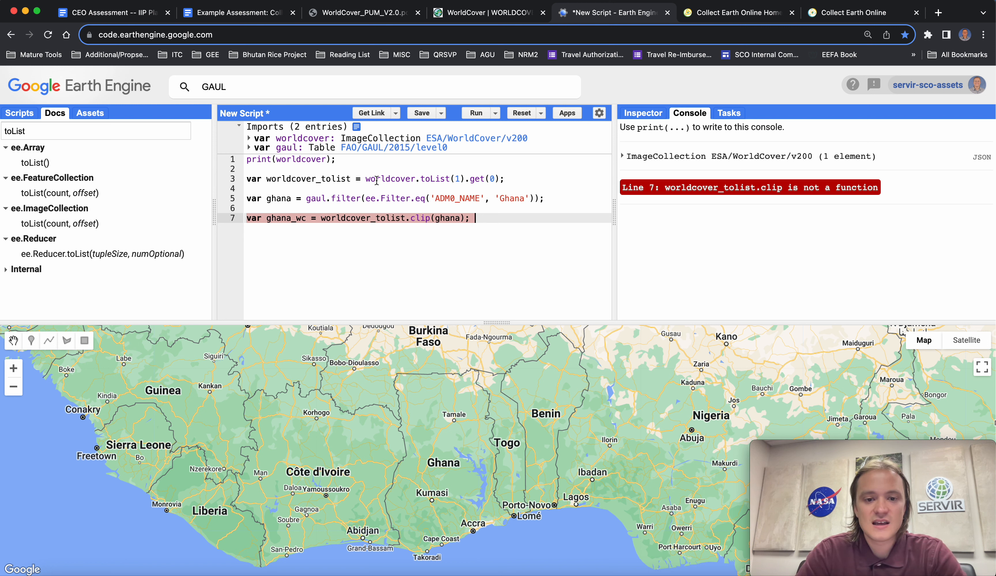
Step: Replace the right-hand side of the ghana_wc assignment with ee.Image(worldcover_tolist)
{"action": "left_click", "coordinate": [363, 181]}
{"action": "left_click_drag", "start_coordinate": [365, 181], "coordinate": [530, 182]}
{"action": "left_click", "coordinate": [361, 179]}
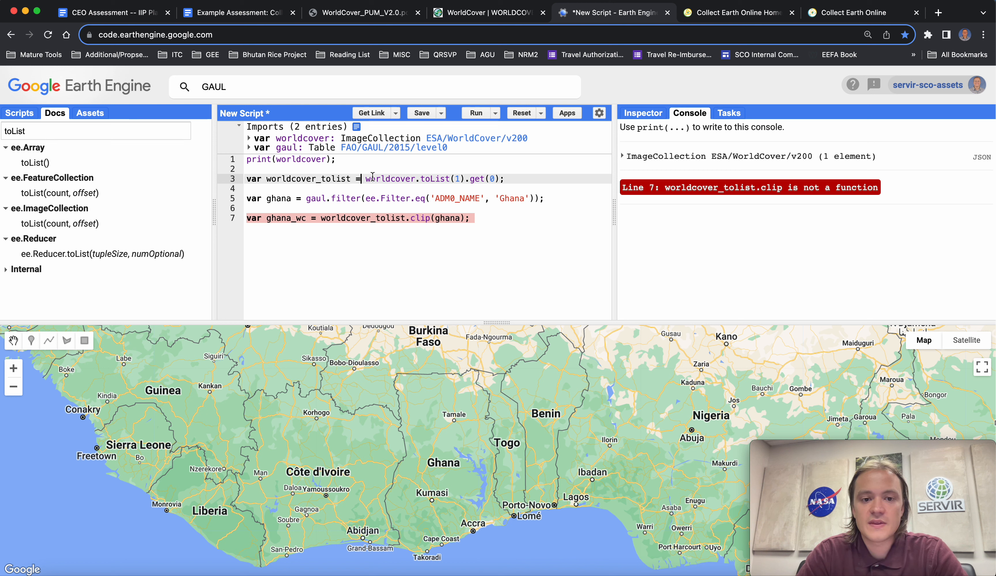
{"action": "left_click_drag", "start_coordinate": [473, 218], "coordinate": [323, 220]}
{"action": "type", "text": "ee.Image()"}
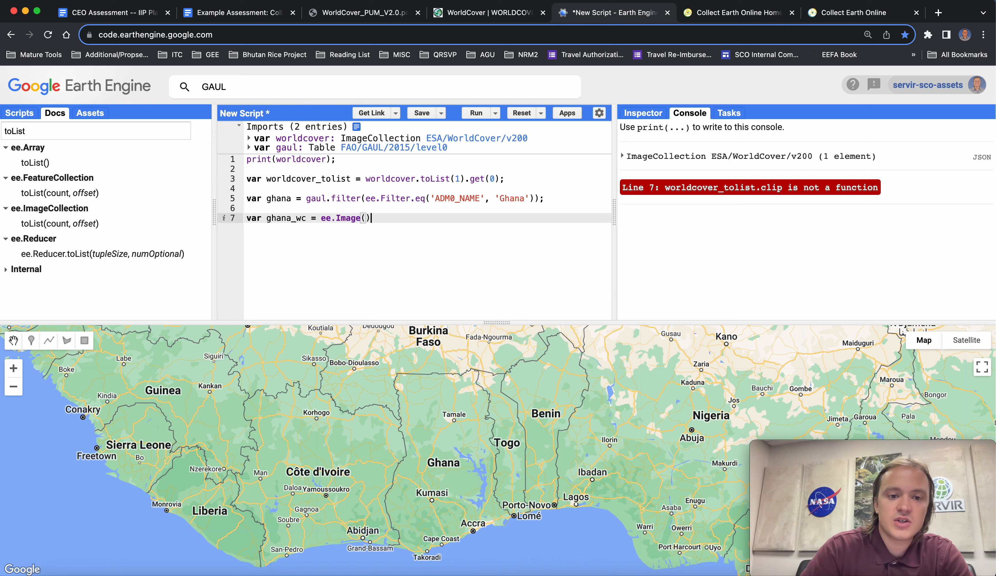
{"action": "key", "text": "Left"}
{"action": "type", "text": "worlc"}
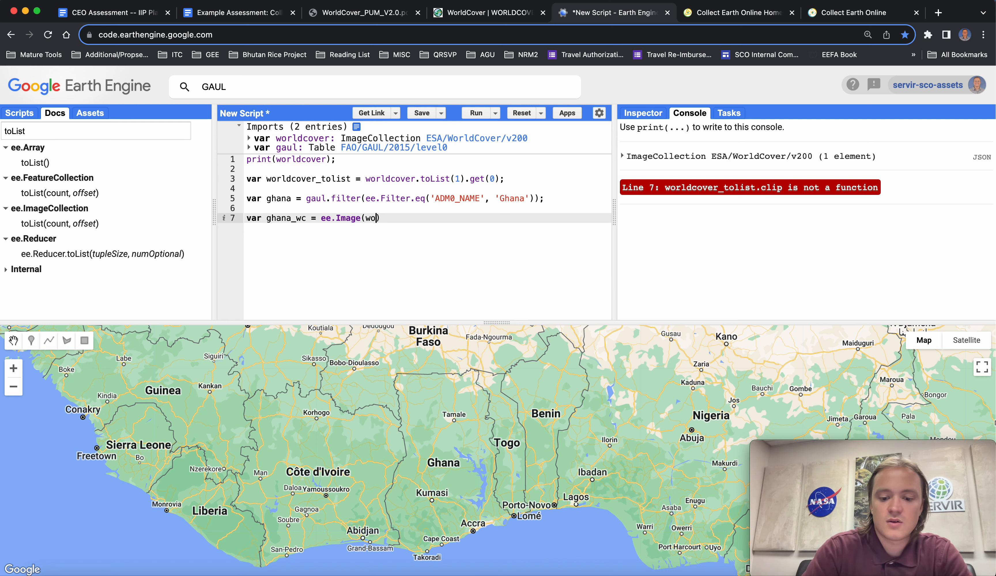
{"action": "type", "text": "cover_tolist"}
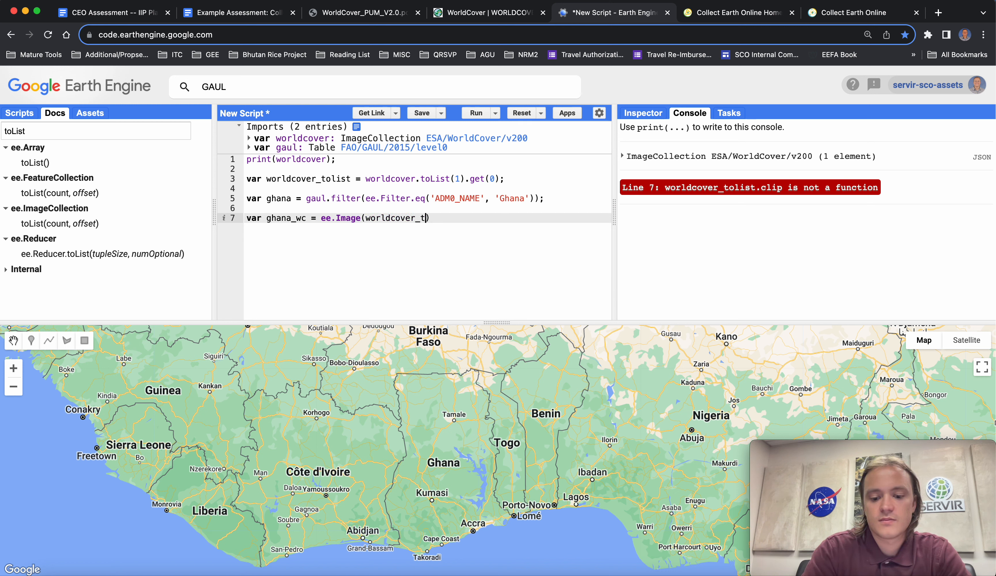
Step: Append .clip(ghana); to the ee.Image expression in the ghana_wc assignment and run the script
{"action": "type", "text": ".clip("}
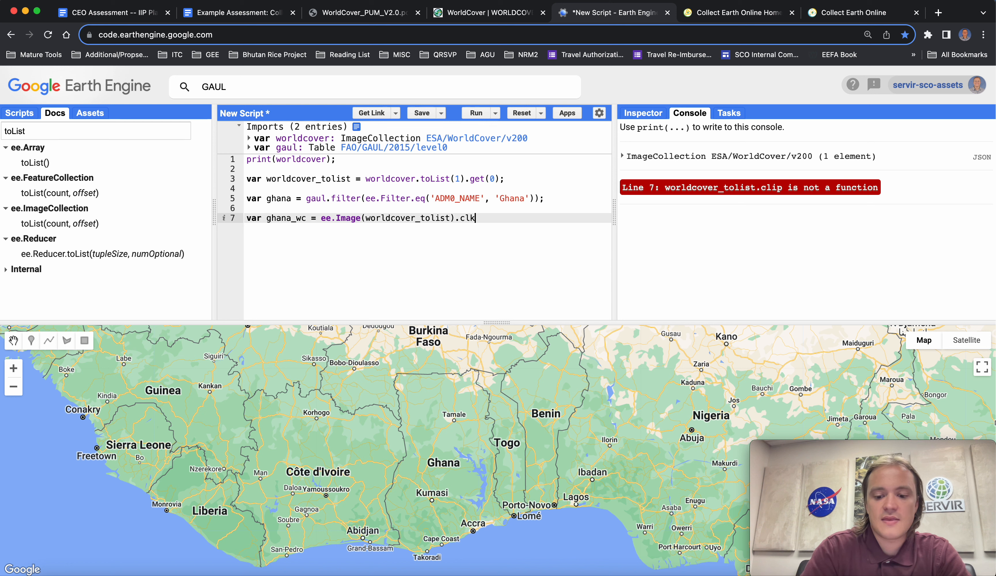
{"action": "key", "text": "BackSpace"}
{"action": "key", "text": "BackSpace"}
{"action": "type", "text": "p("}
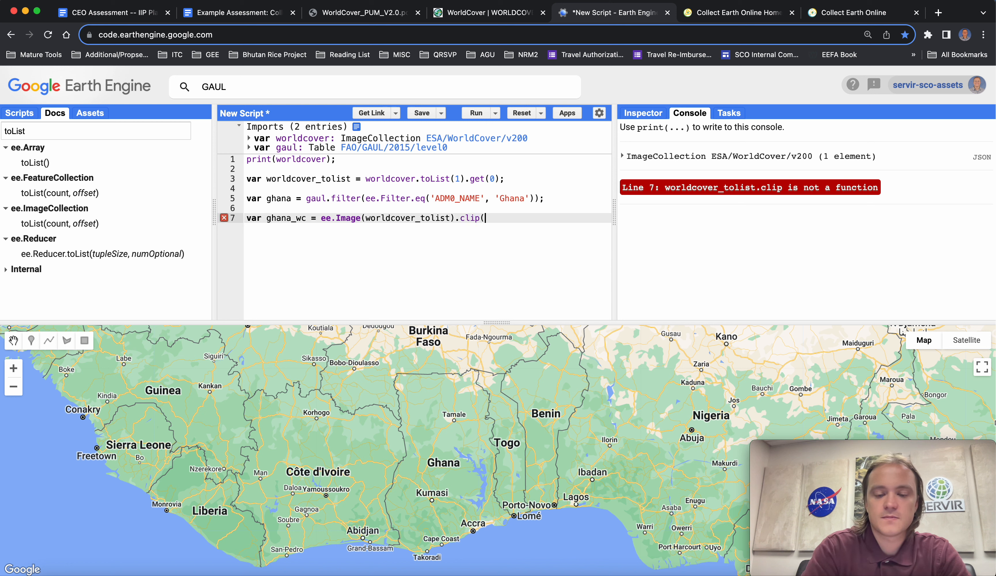
{"action": "type", "text": "ghana);"}
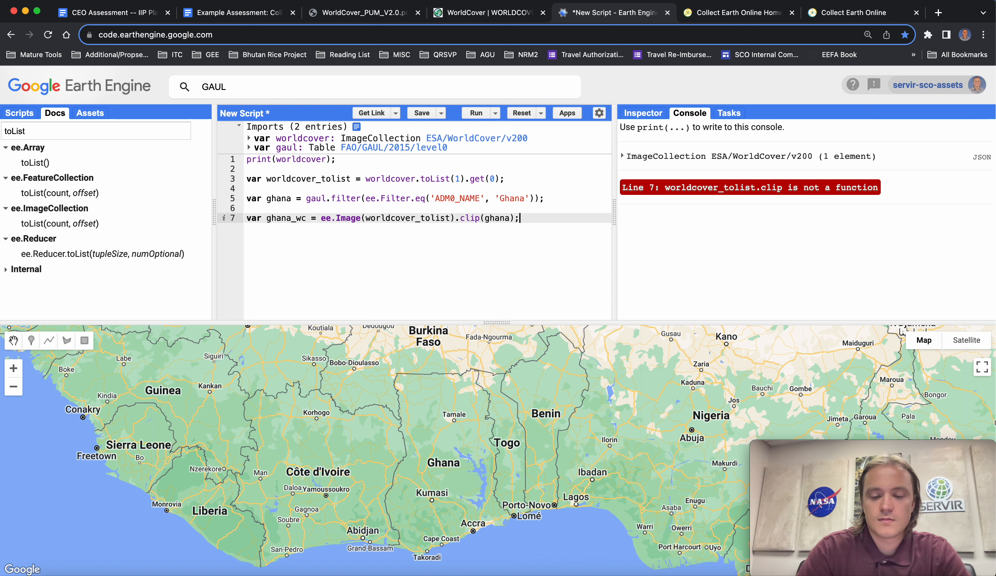
{"action": "left_click", "coordinate": [477, 112]}
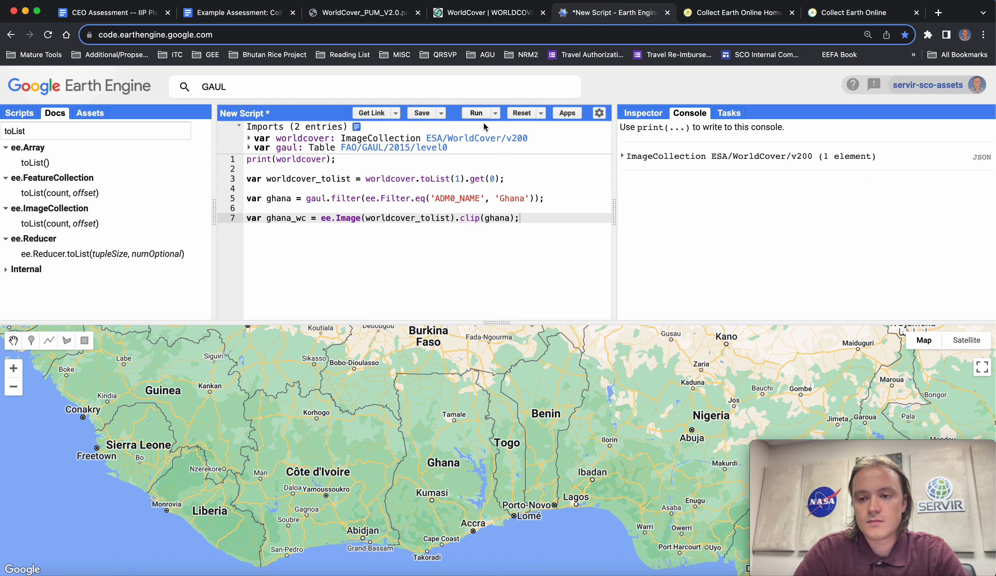
Step: Add the line Map.addLayer(ghana_wc); below the ghana_wc definition and run the script
{"action": "key", "text": "Return"}
{"action": "key", "text": "Return"}
{"action": "type", "text": "Map.a"}
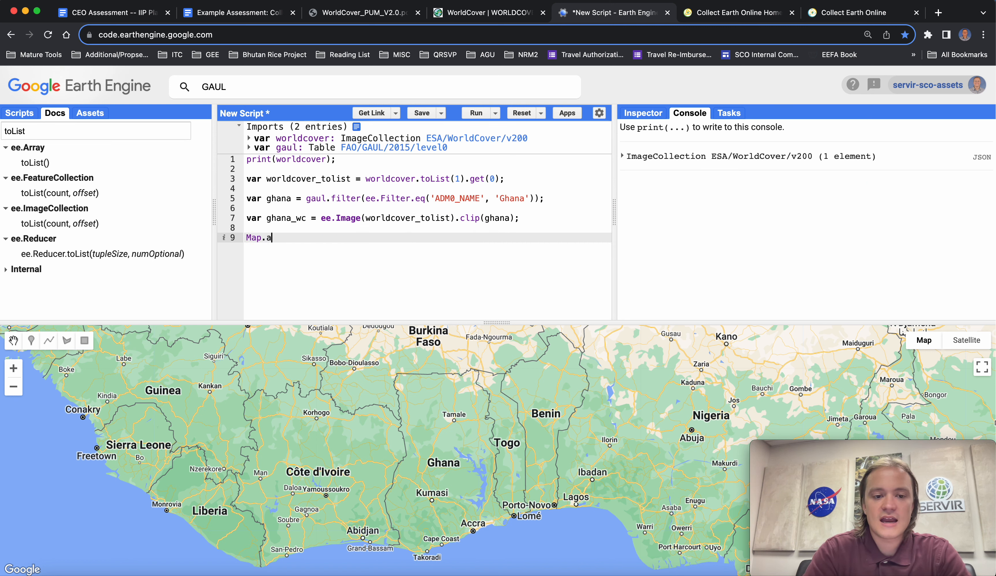
{"action": "type", "text": "ddLayer(ghan"}
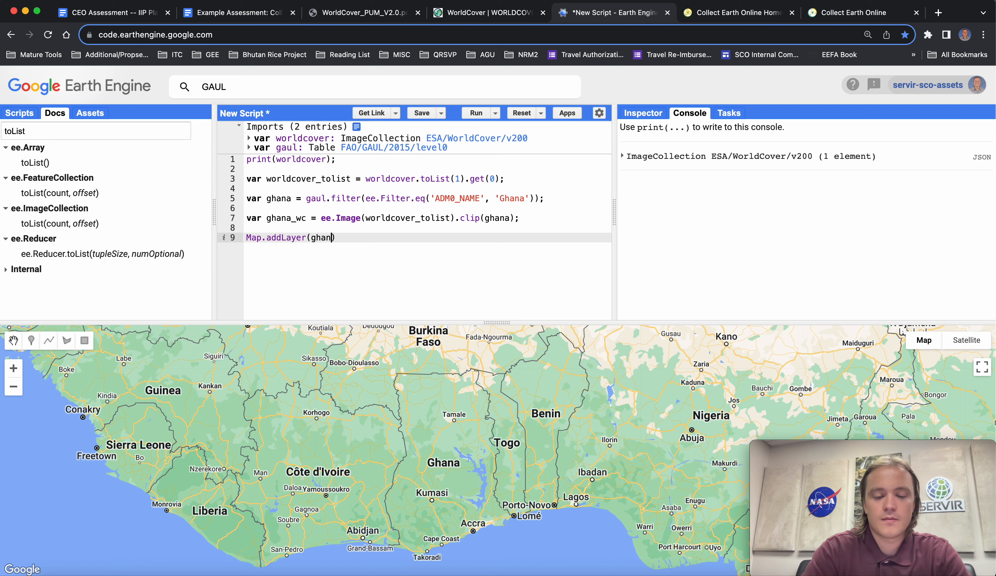
{"action": "type", "text": "a_wc);"}
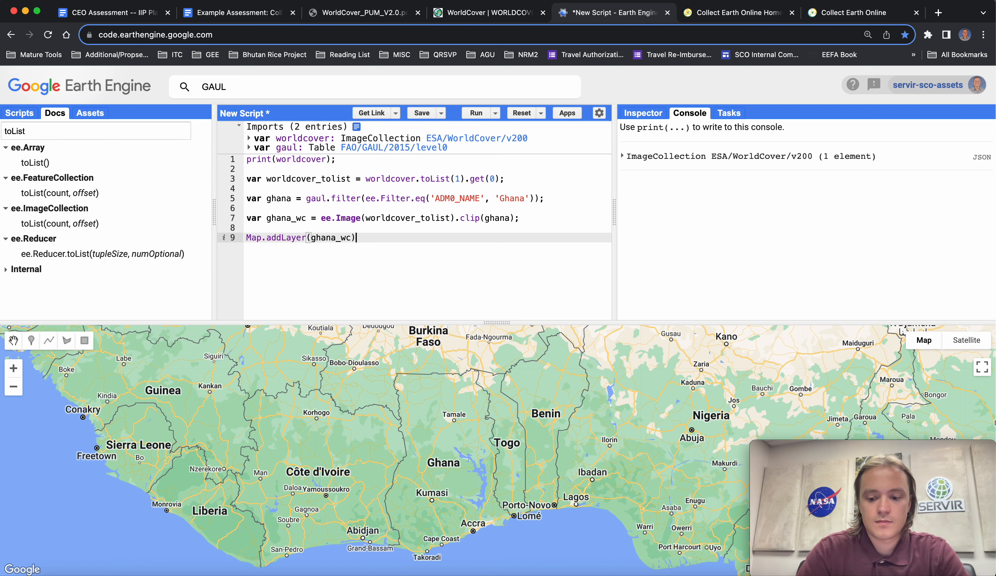
{"action": "left_click", "coordinate": [476, 115]}
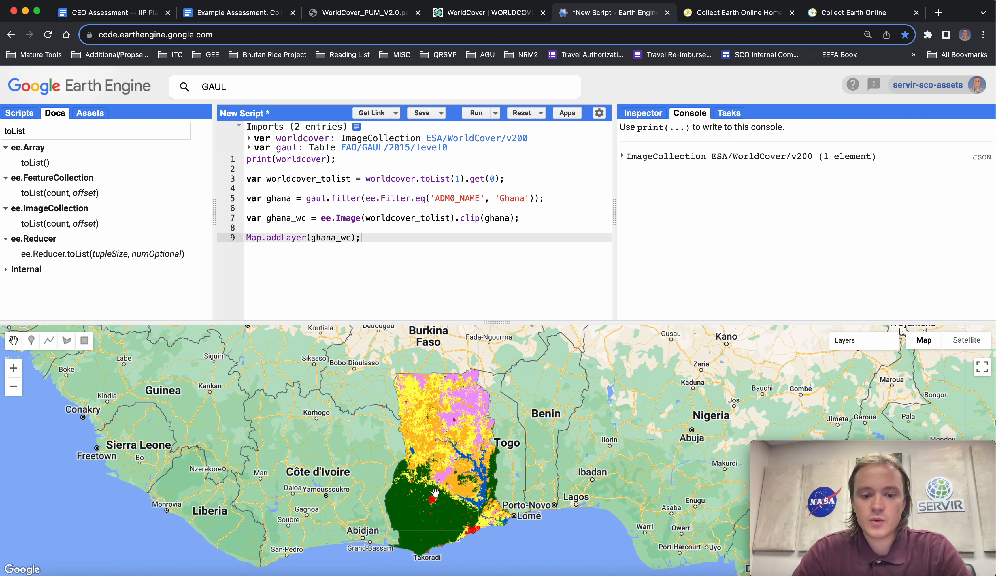
Step: Look up the ESA WorldCover 10m v200 dataset and examine the values, colors and descriptions in its band class table
{"action": "left_click", "coordinate": [275, 91]}
{"action": "type", "text": "worldco"}
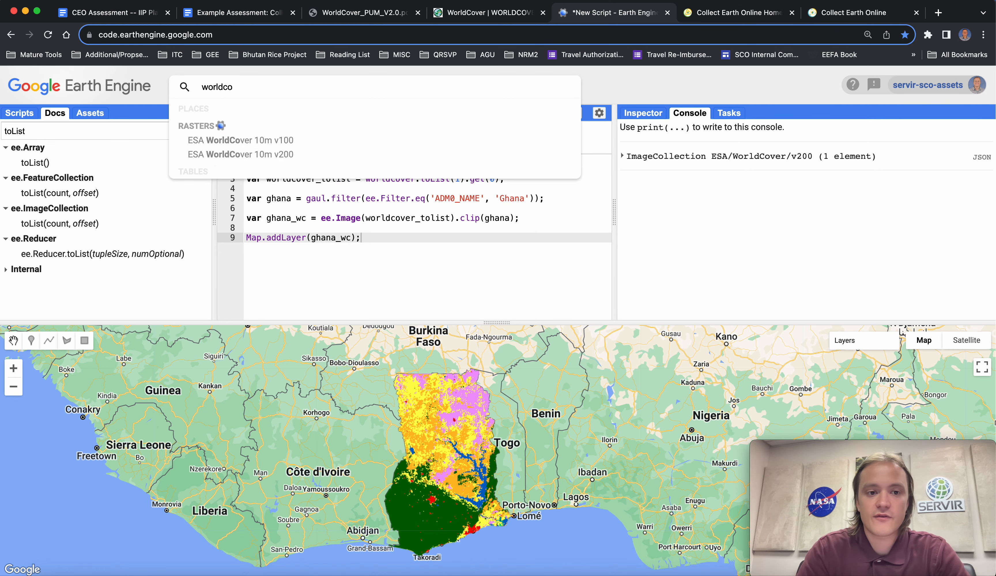
{"action": "left_click", "coordinate": [328, 155]}
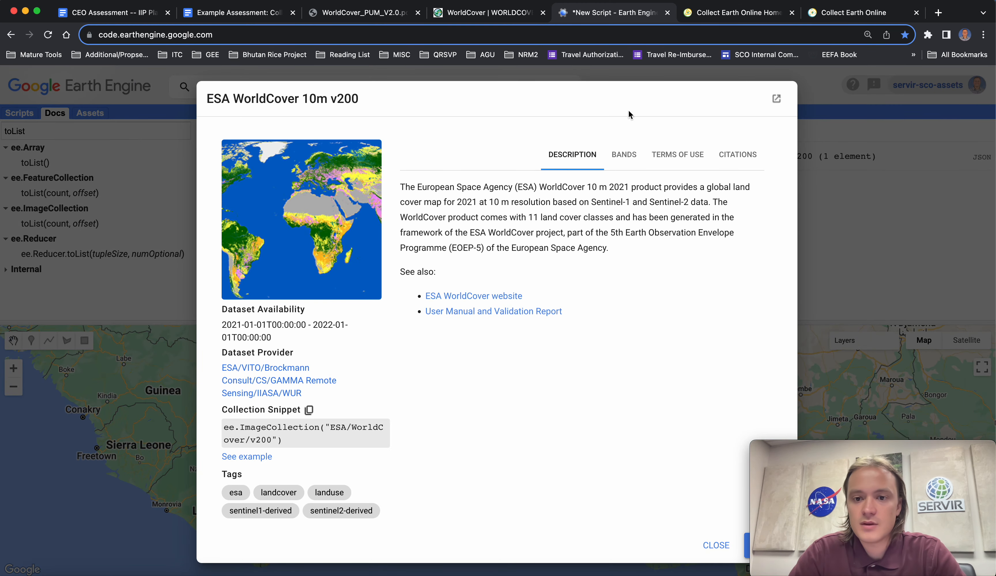
{"action": "left_click", "coordinate": [624, 155]}
{"action": "scroll", "coordinate": [485, 378], "scroll_direction": "down", "scroll_amount": 5}
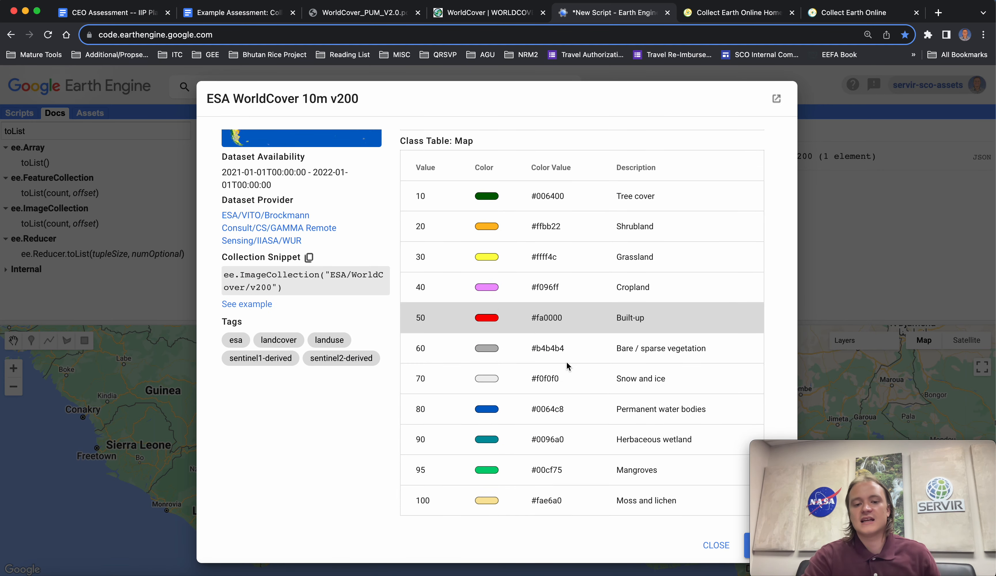
{"action": "scroll", "coordinate": [555, 289], "scroll_direction": "up", "scroll_amount": 4}
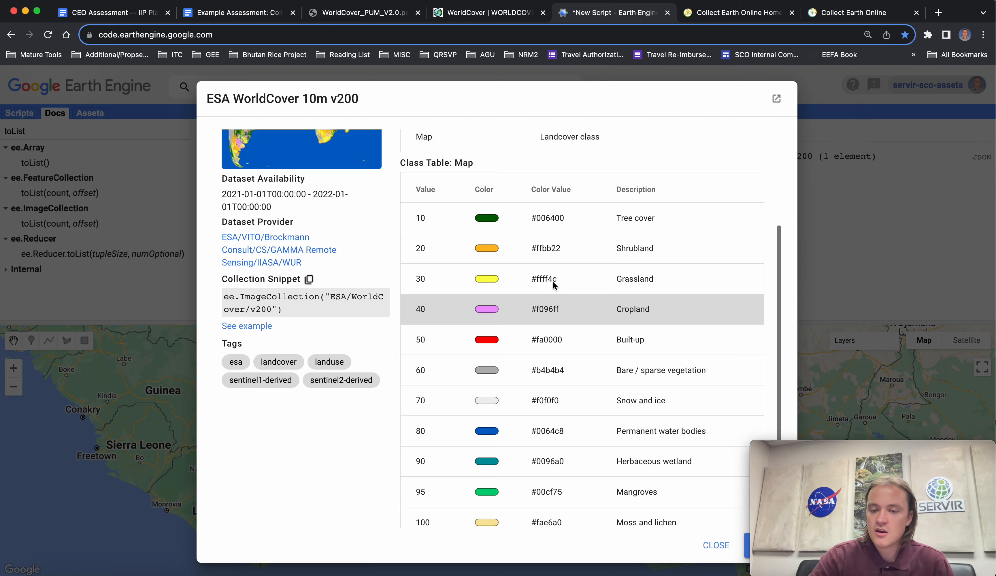
{"action": "scroll", "coordinate": [625, 438], "scroll_direction": "down", "scroll_amount": 2}
{"action": "left_click", "coordinate": [709, 547]}
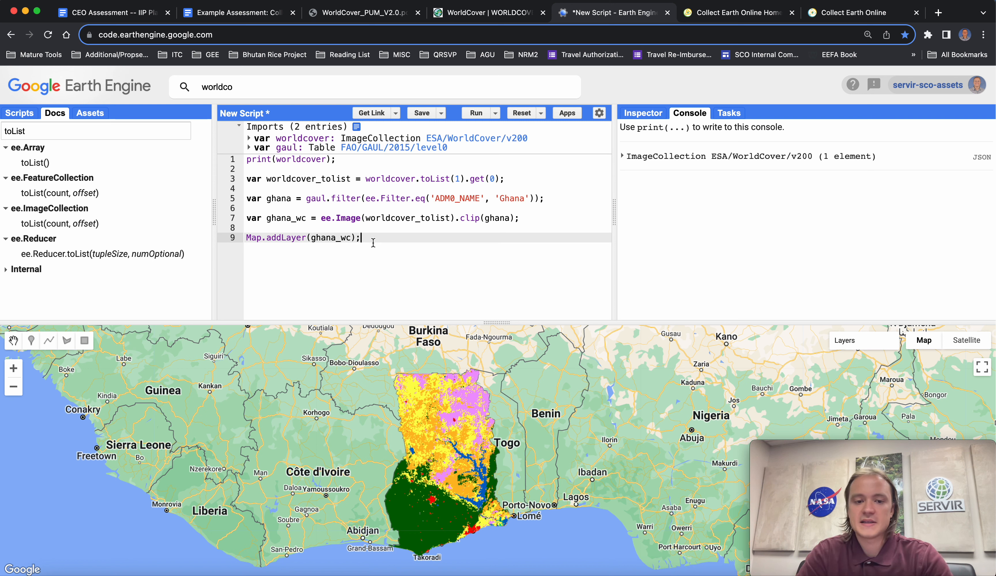
Step: Start a strat_sample variable assignment on line 12 and search the API documentation for "stratified"
{"action": "key", "text": "Return"}
{"action": "key", "text": "Return"}
{"action": "key", "text": "Return"}
{"action": "type", "text": "var strat_sample ="}
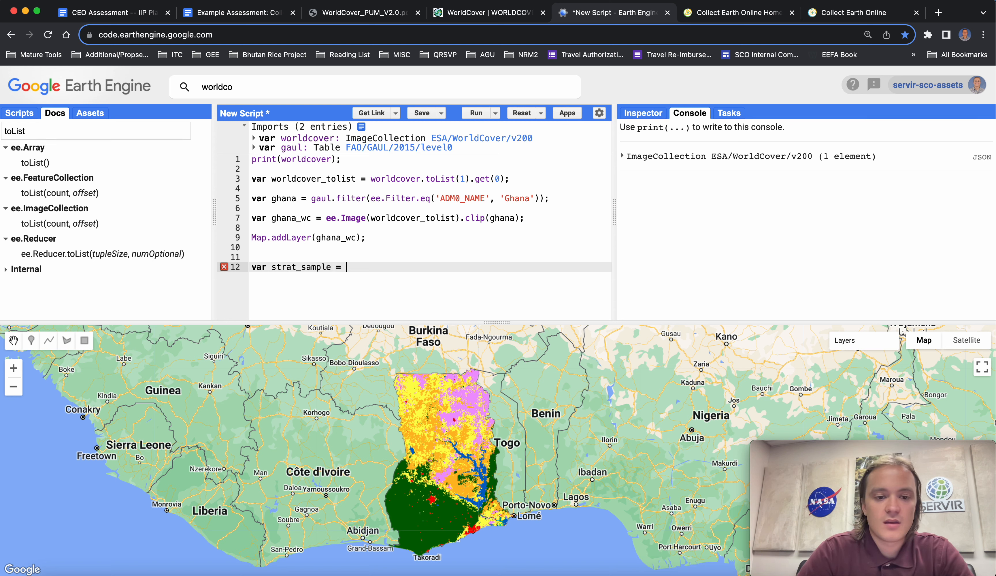
{"action": "left_click", "coordinate": [44, 129]}
{"action": "type", "text": "stratified"}
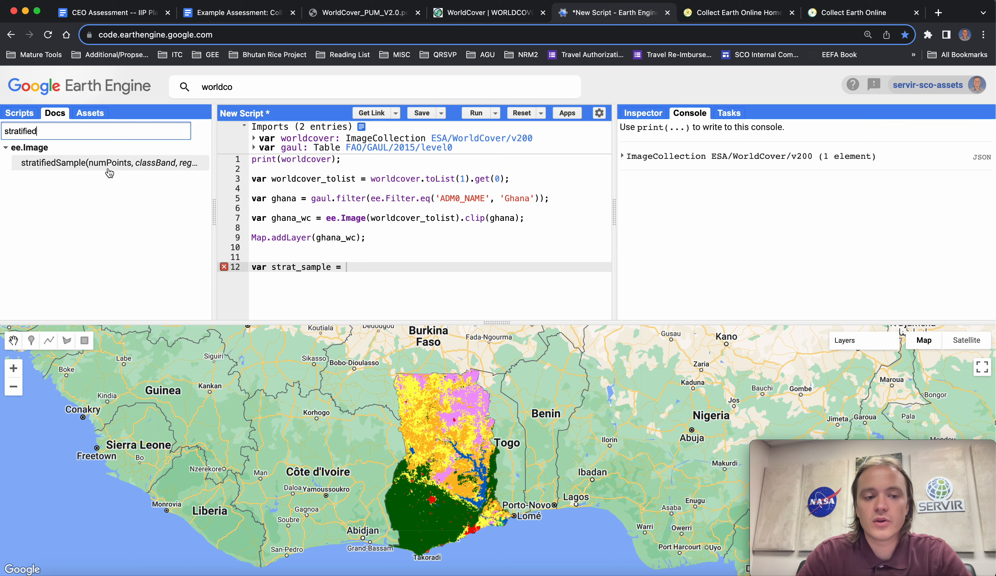
Step: Assign ghana_wc.stratifiedSample({ to strat_sample, opening its dictionary of arguments
{"action": "left_click", "coordinate": [377, 269]}
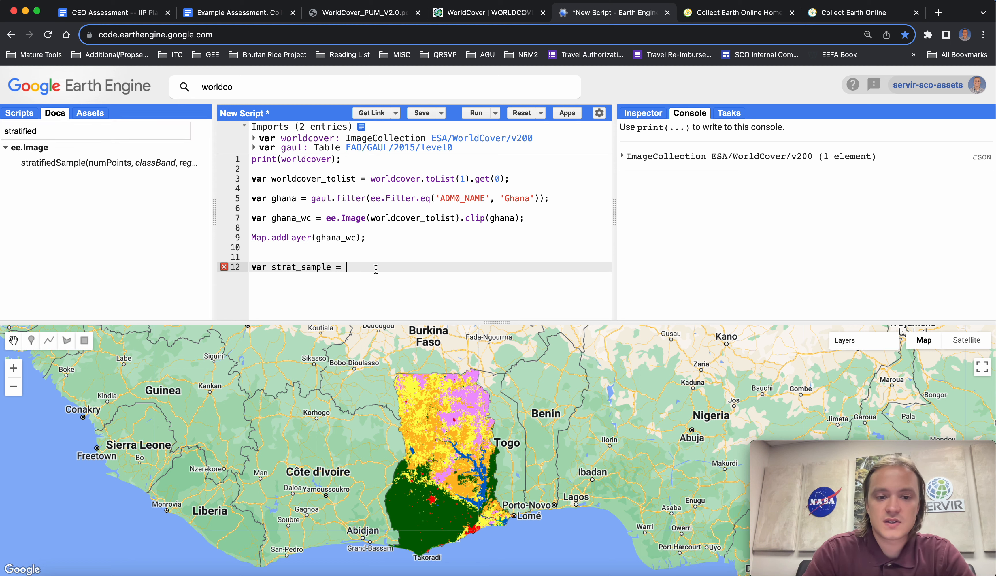
{"action": "type", "text": "ghana_w"}
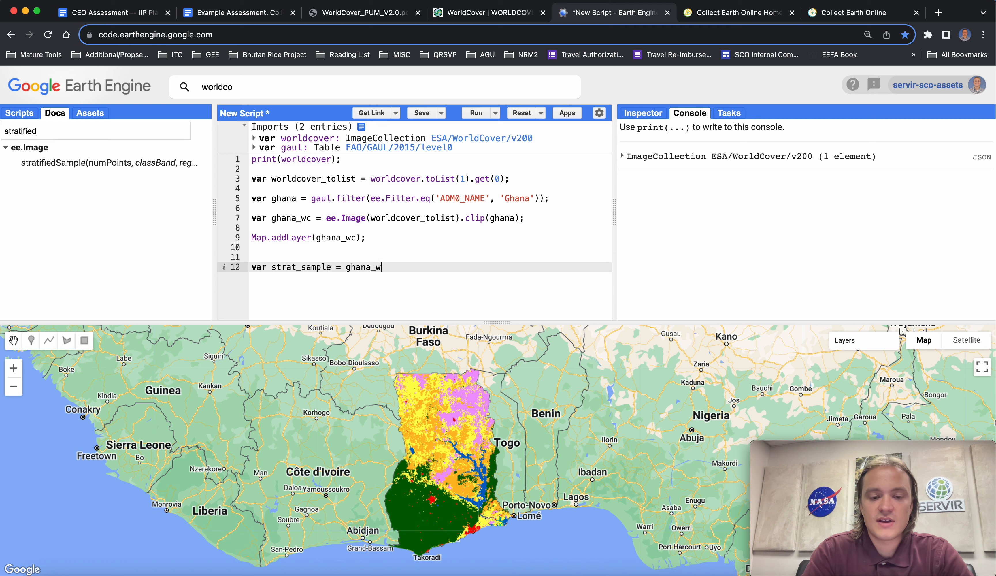
{"action": "type", "text": "c"}
{"action": "left_click_drag", "start_coordinate": [272, 217], "coordinate": [326, 218]}
{"action": "left_click", "coordinate": [397, 266]}
{"action": "type", "text": "."}
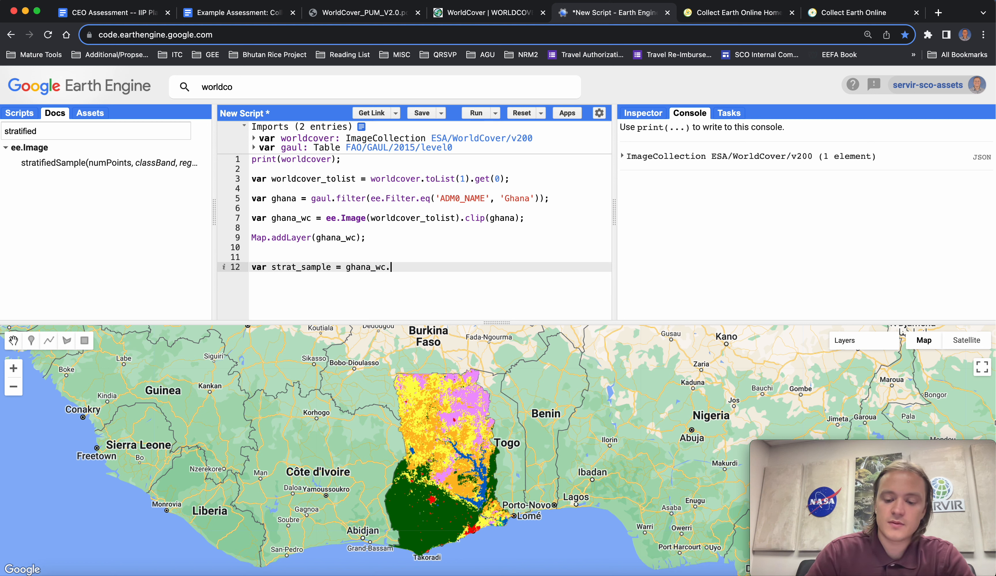
{"action": "type", "text": "strat"}
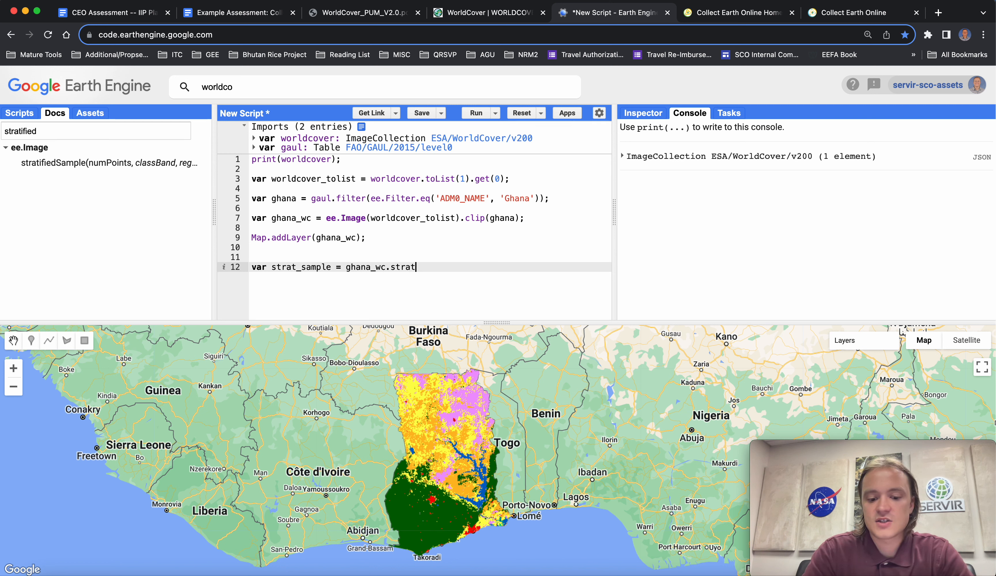
{"action": "type", "text": "ifiedSamp"}
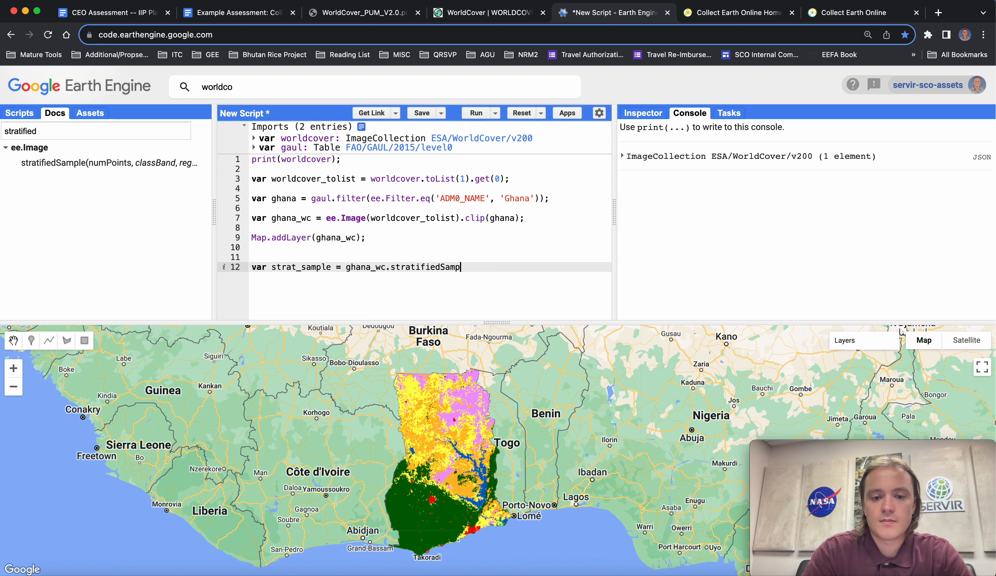
{"action": "type", "text": "le({"}
Step: Add the argument 'numPoints': 160 to the stratifiedSample call
{"action": "key", "text": "Return"}
{"action": "type", "text": "'"}
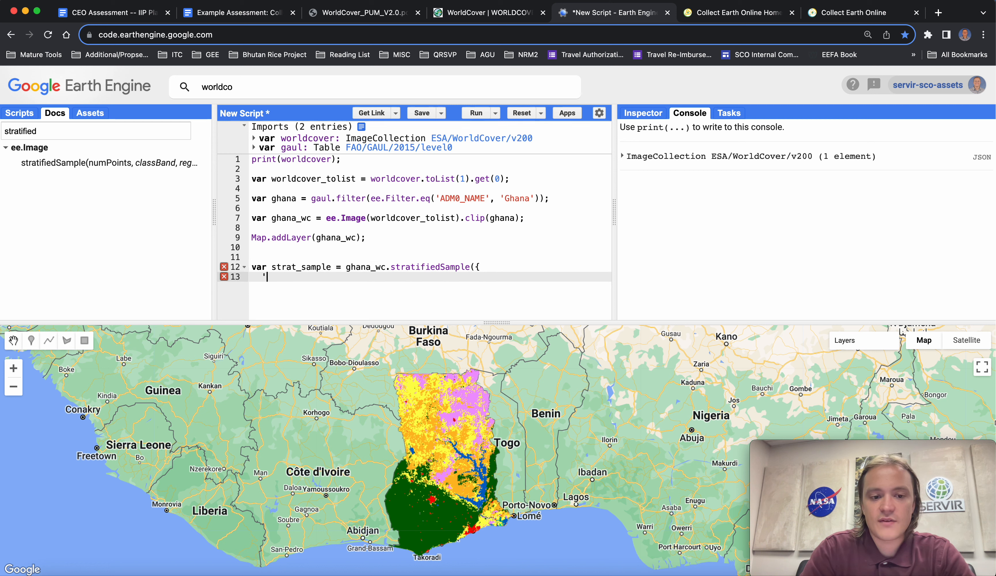
{"action": "type", "text": "numPoints': 160,"}
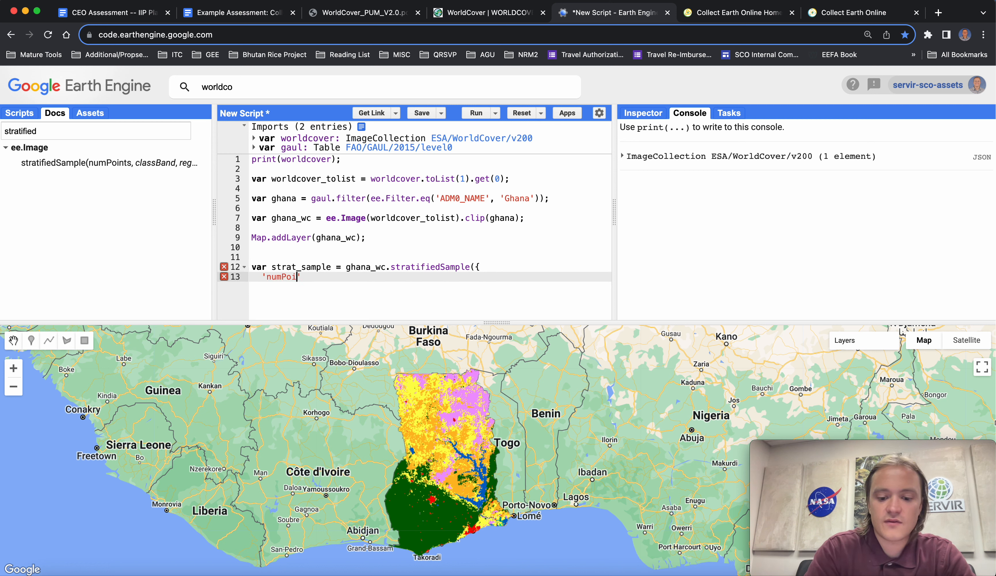
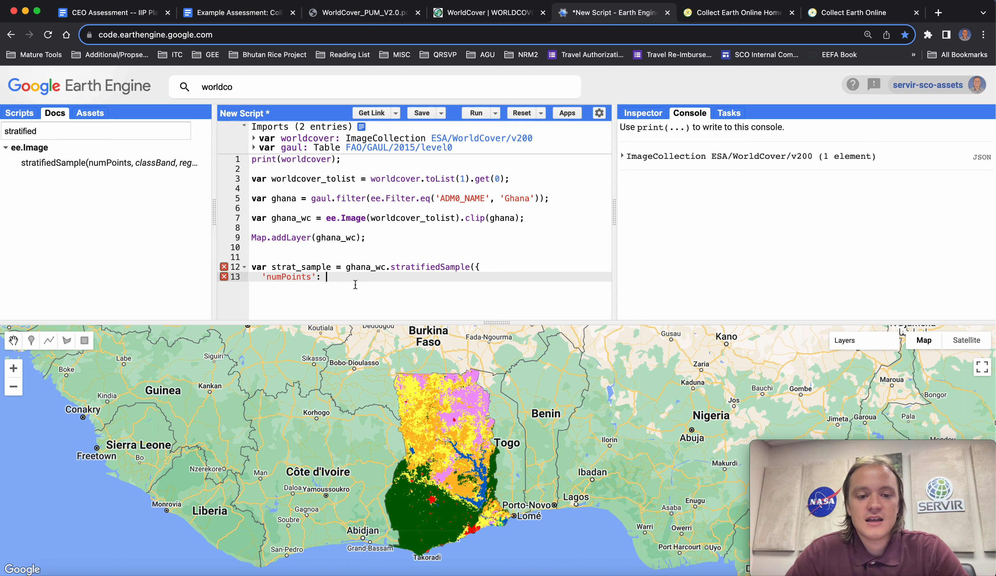
{"action": "type", "text": "160"}
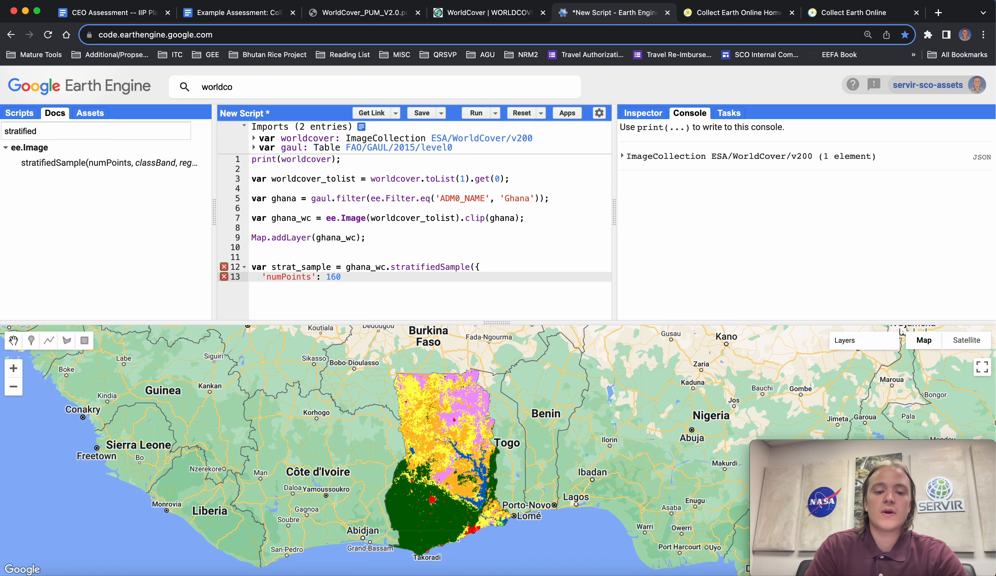
{"action": "type", "text": ","}
Step: Add the arguments 'region': ghana and 'scale': 10 to the stratifiedSample call
{"action": "key", "text": "Return"}
{"action": "type", "text": "''"}
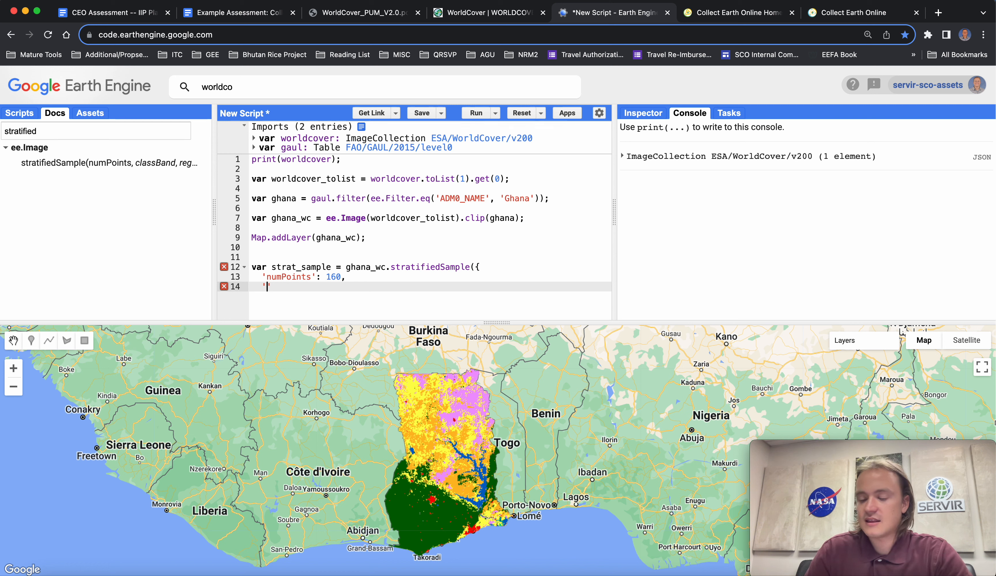
{"action": "type", "text": "region"}
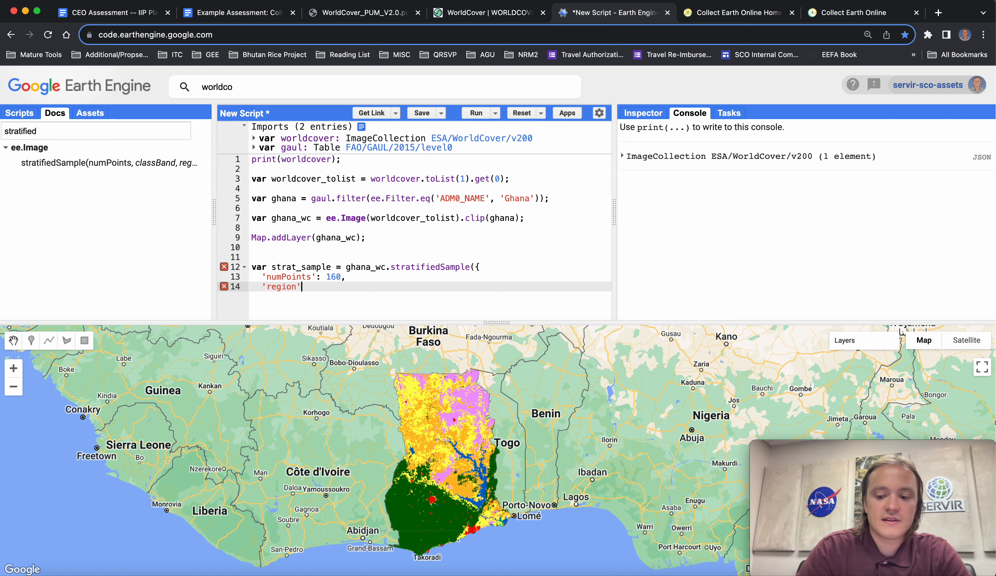
{"action": "type", "text": ": ghana"}
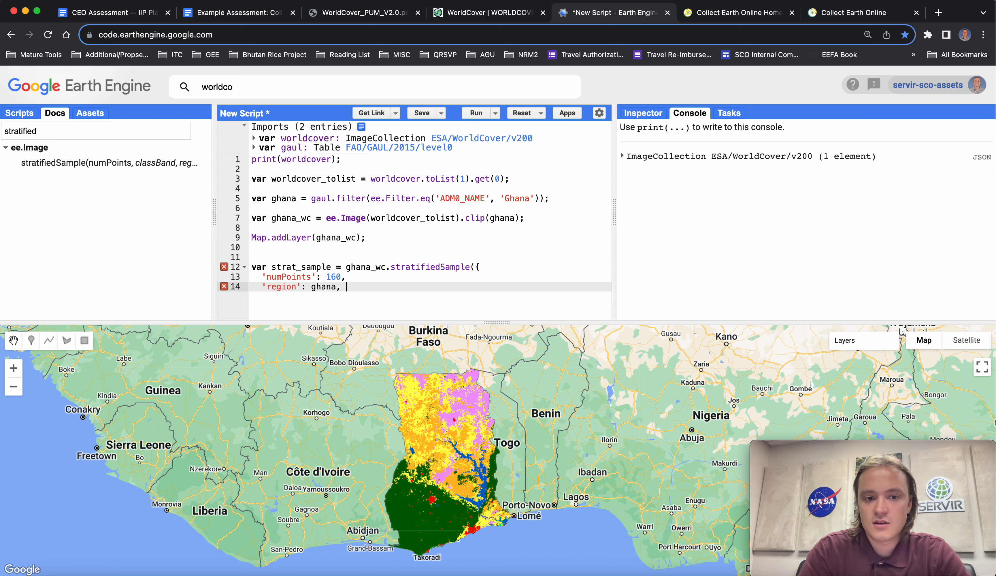
{"action": "type", "text": ","}
{"action": "key", "text": "Return"}
{"action": "type", "text": "'scale: "}
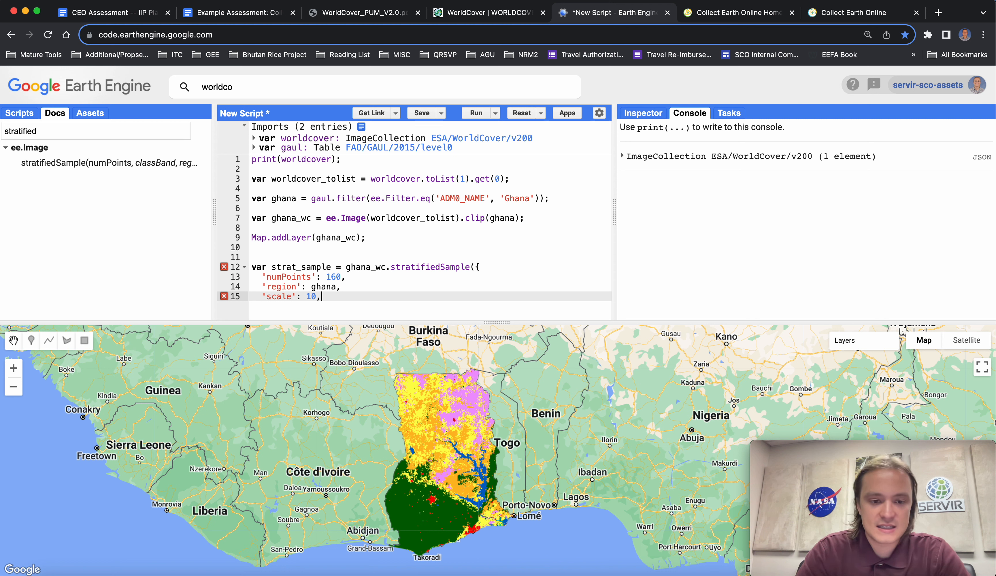
Step: Finish the scale argument with a comma, add 'geometries': true, and close the stratifiedSample call
{"action": "type", "text": "10,"}
{"action": "key", "text": "Return"}
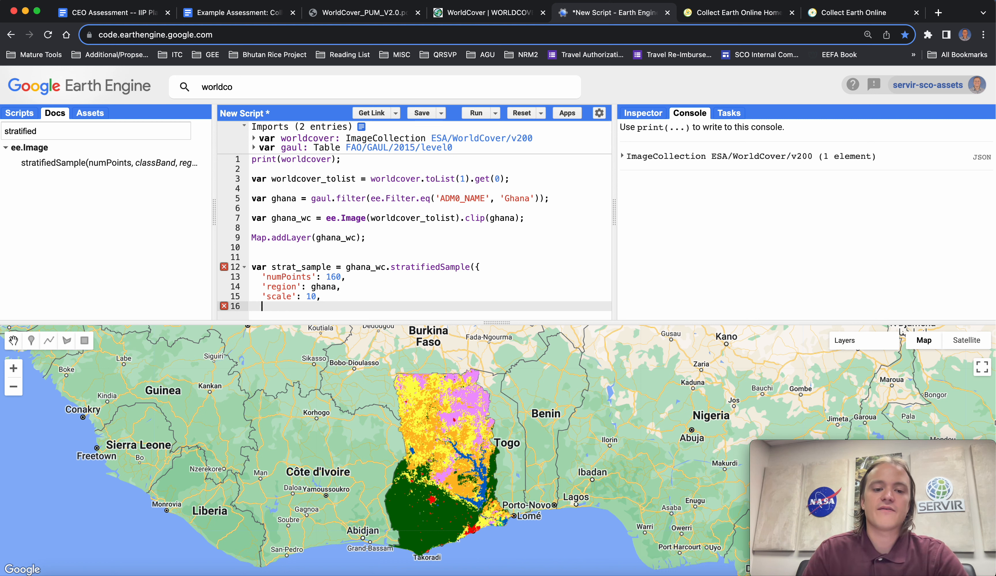
{"action": "type", "text": "'"}
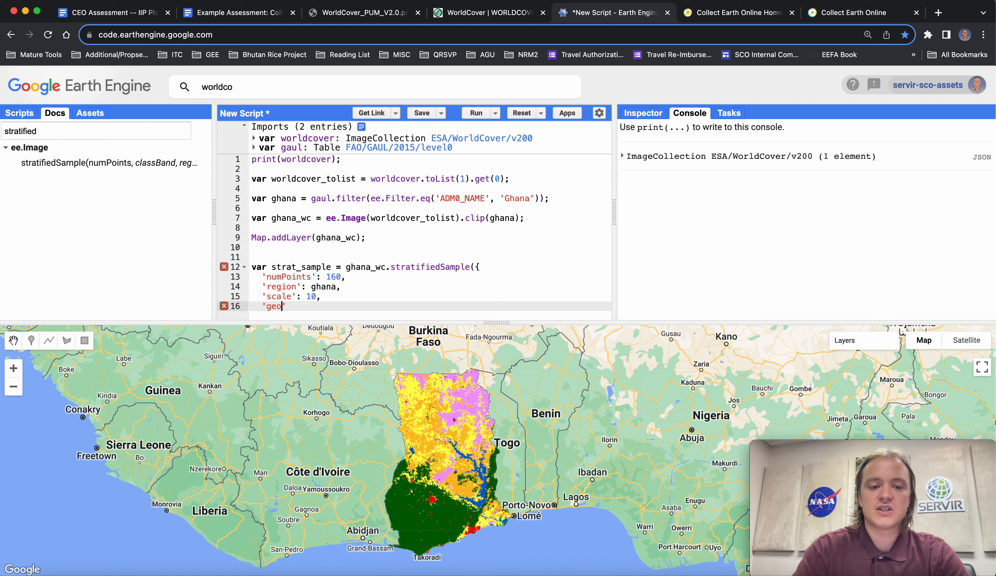
{"action": "type", "text": "geometries':"}
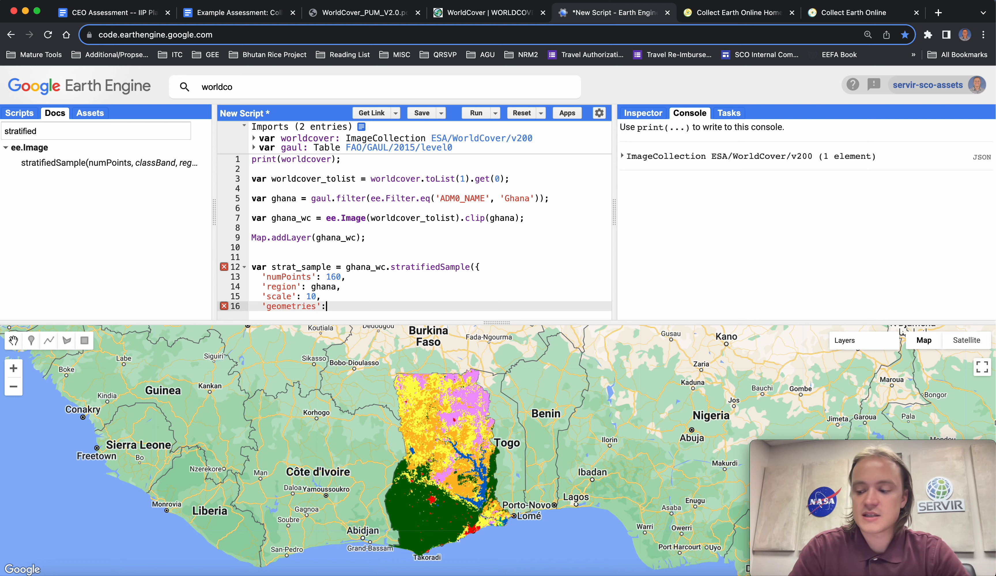
{"action": "type", "text": " True"}
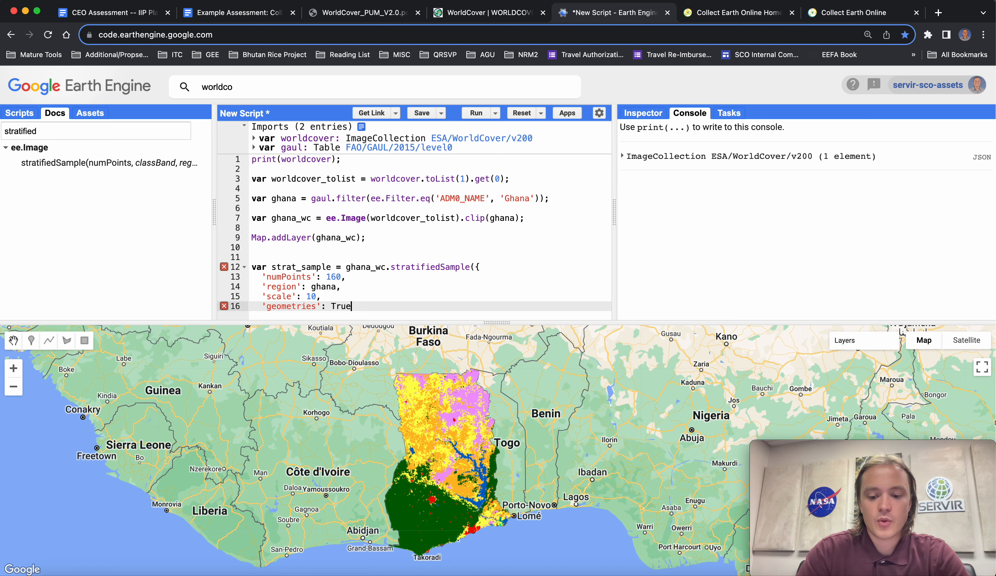
{"action": "key", "text": "Return"}
{"action": "type", "text": "})"}
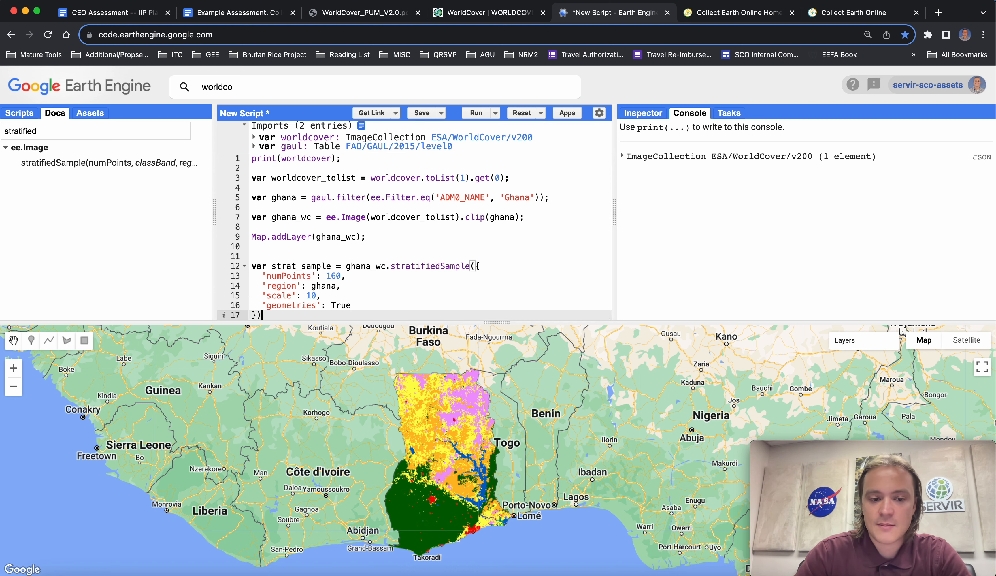
{"action": "left_click", "coordinate": [338, 304]}
{"action": "key", "text": "BackSpace"}
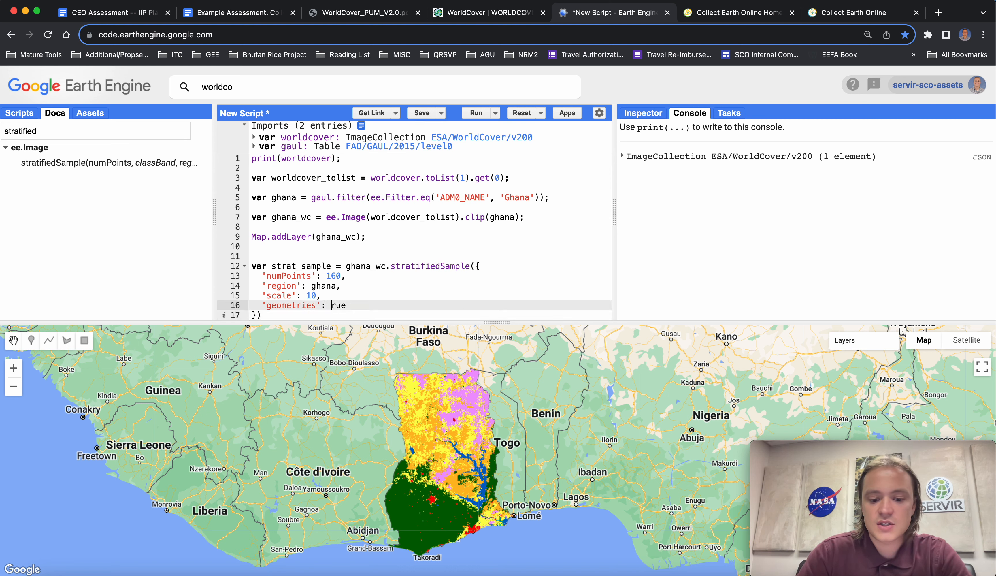
{"action": "type", "text": "t"}
{"action": "left_click", "coordinate": [290, 313]}
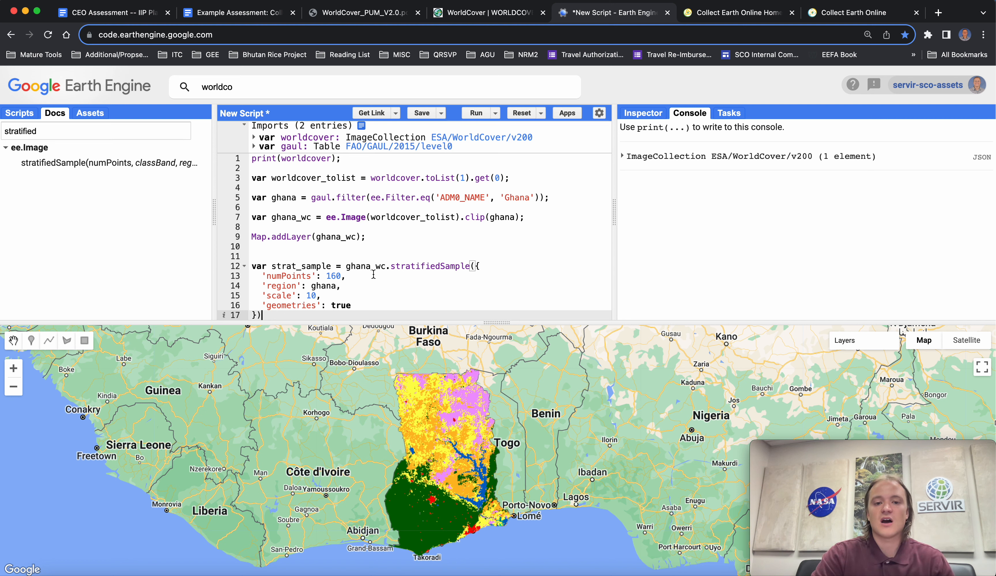
Step: Add the line Map.addLayer(strat_sample); below the stratifiedSample call
{"action": "key", "text": "Return"}
{"action": "key", "text": "Return"}
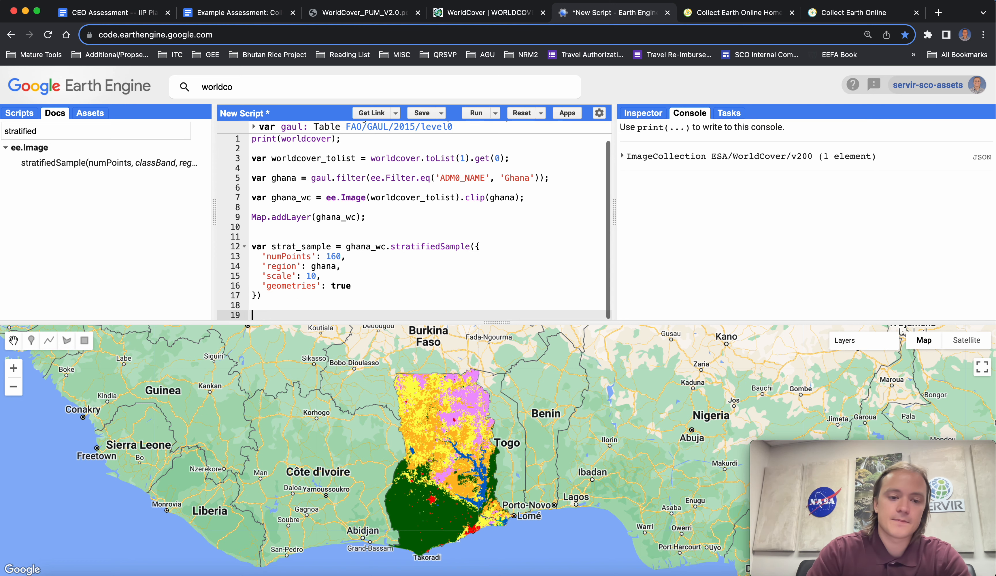
{"action": "type", "text": "Map.addLayer()"}
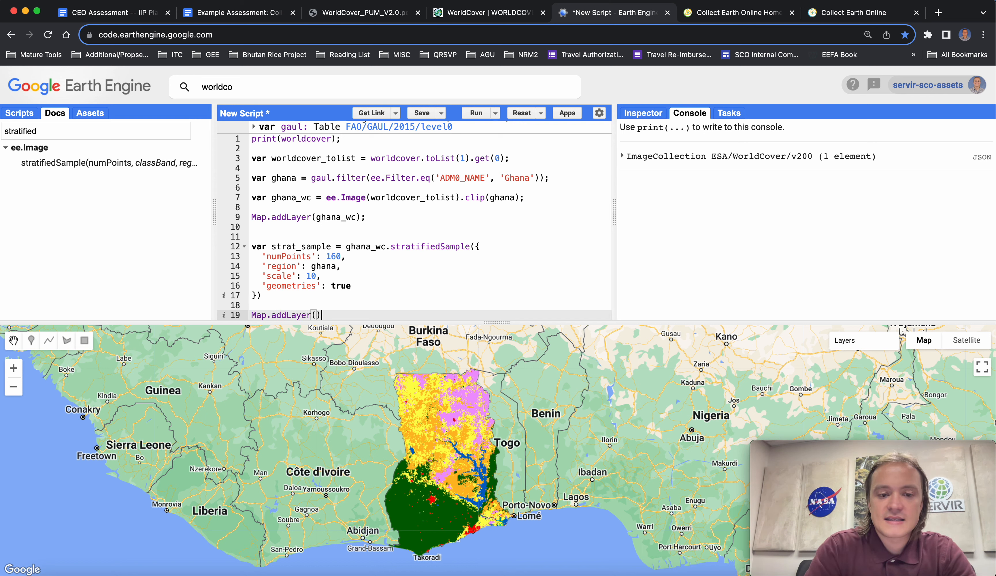
{"action": "key", "text": "Left"}
{"action": "type", "text": "strat_sampo"}
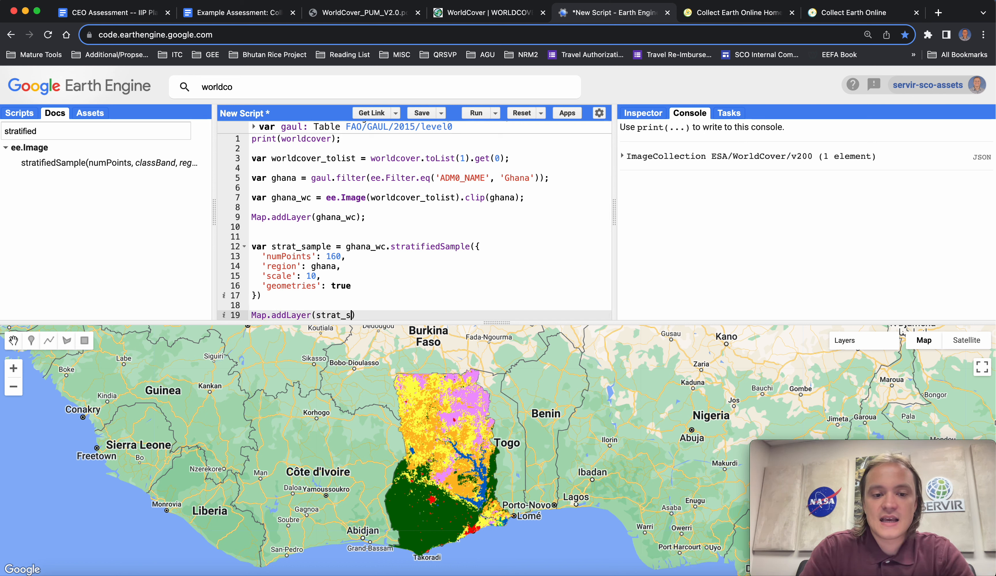
{"action": "key", "text": "BackSpace"}
{"action": "type", "text": "le"}
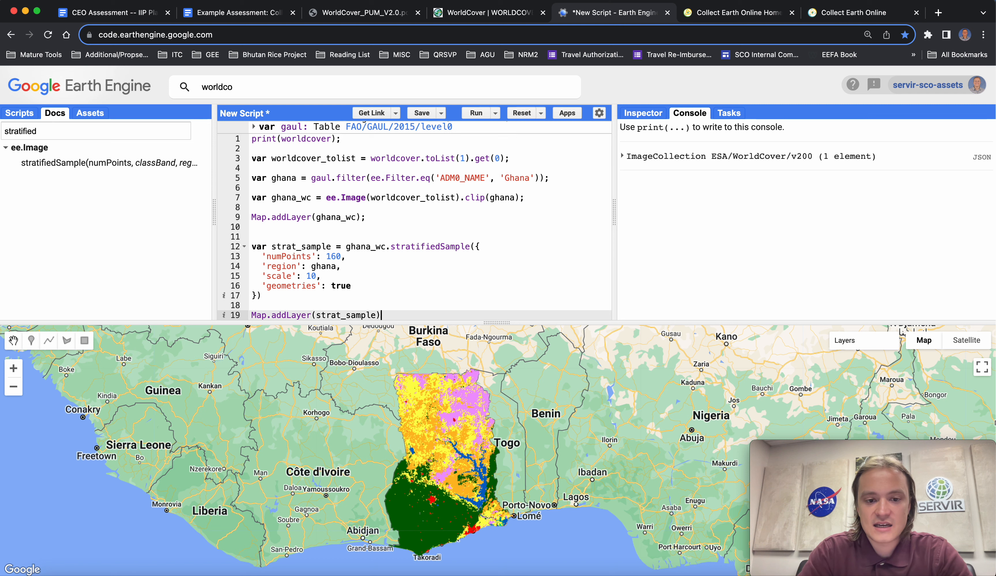
{"action": "key", "text": "Right"}
{"action": "type", "text": ";"}
{"action": "key", "text": "Return"}
{"action": "key", "text": "Return"}
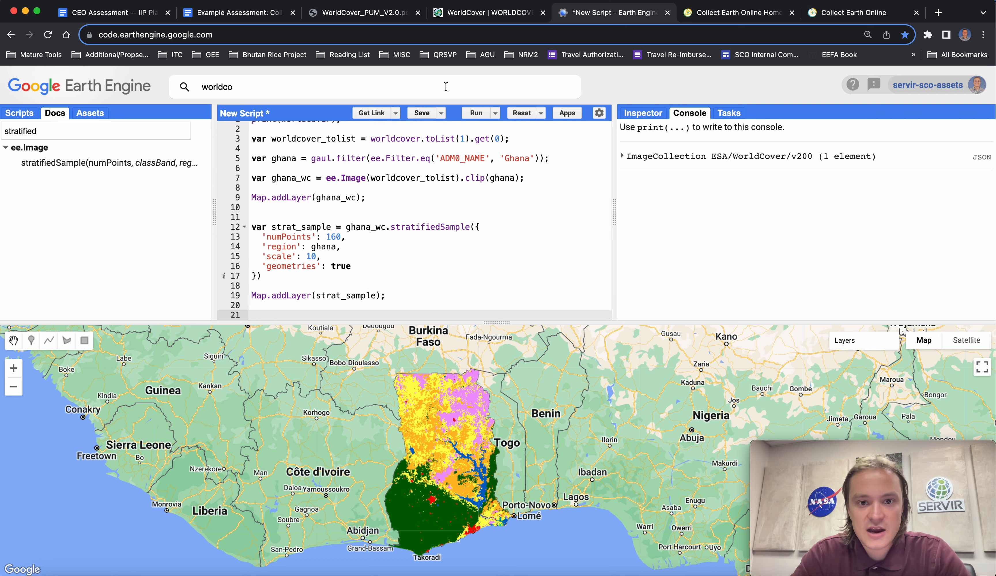
Step: Run the script and hide Layer 1 on the map
{"action": "left_click", "coordinate": [475, 112]}
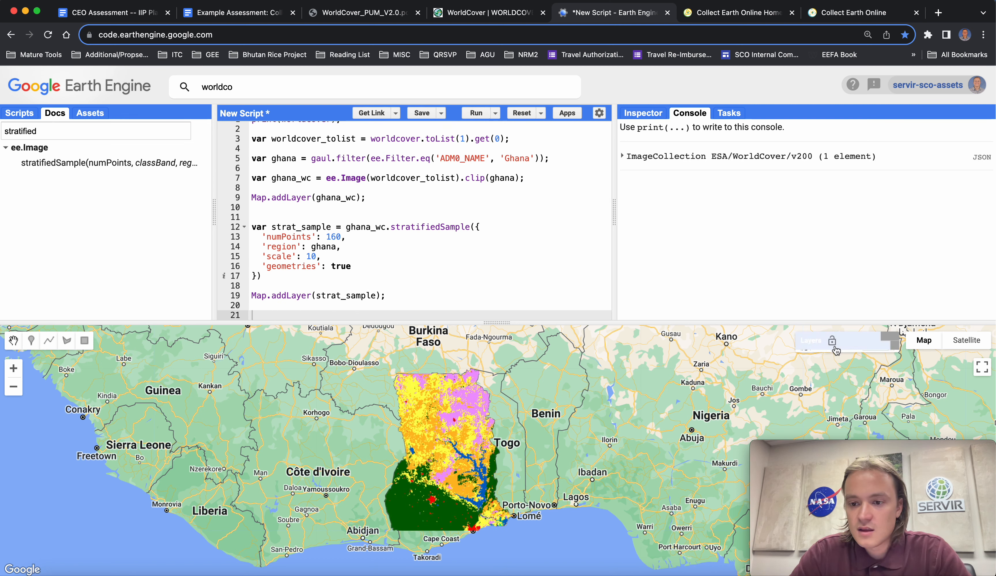
{"action": "mouse_move", "coordinate": [814, 348]}
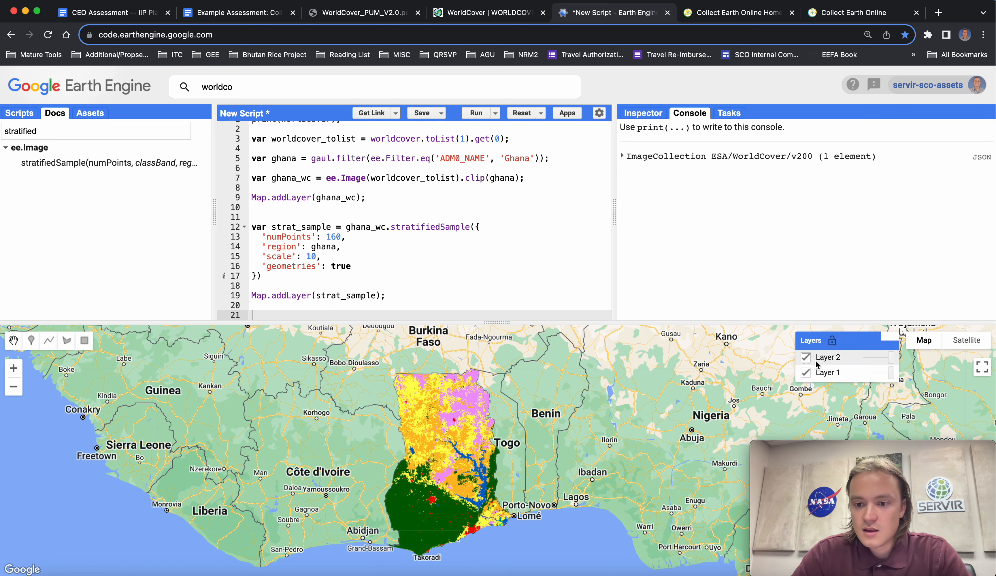
{"action": "left_click", "coordinate": [806, 372]}
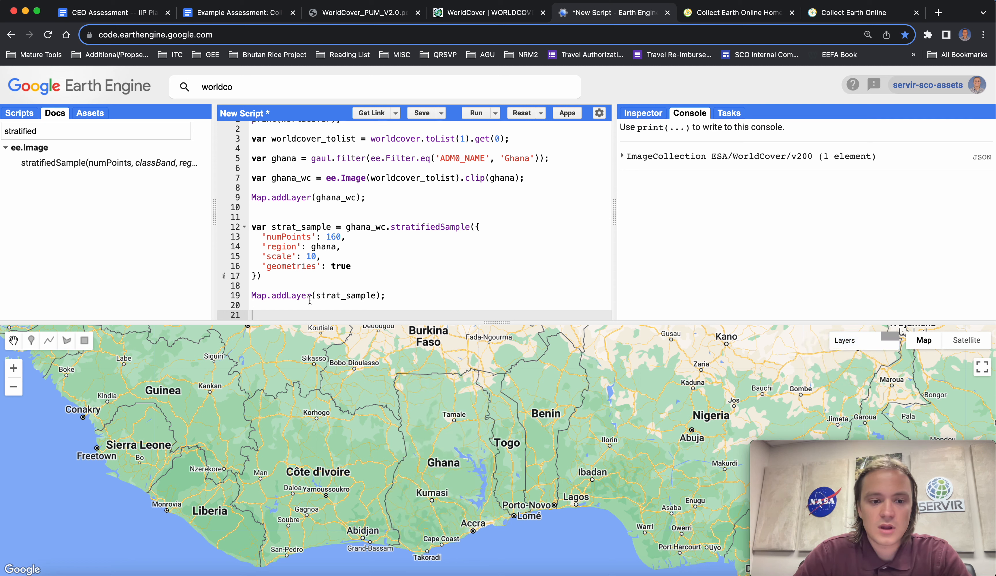
Step: Start an Export.table.toDrive({ call with an empty dictionary of arguments on line 21
{"action": "left_click", "coordinate": [271, 309]}
{"action": "key", "text": "Return"}
{"action": "type", "text": "Export.table.tod"}
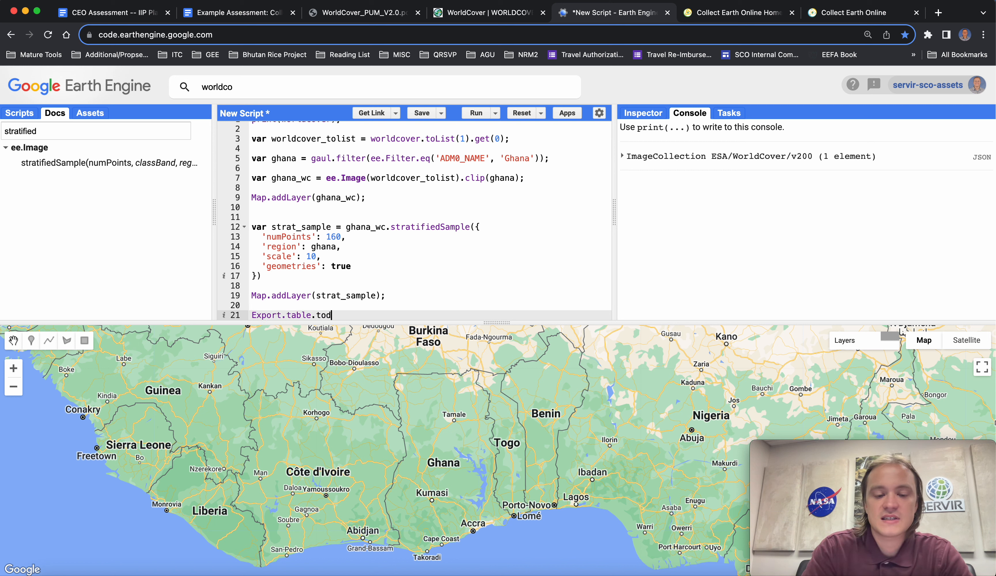
{"action": "key", "text": "BackSpace"}
{"action": "type", "text": "Drive("}
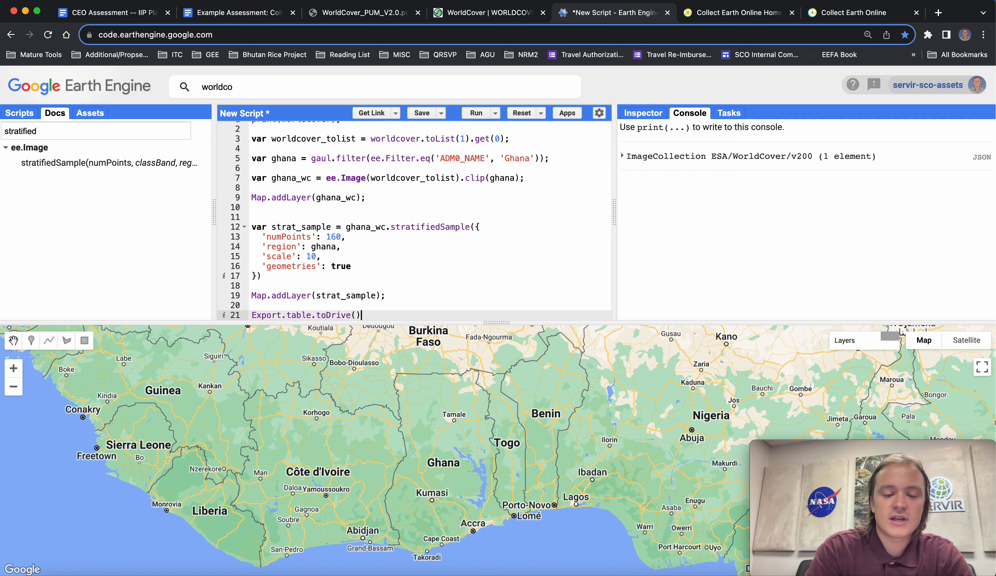
{"action": "type", "text": "{"}
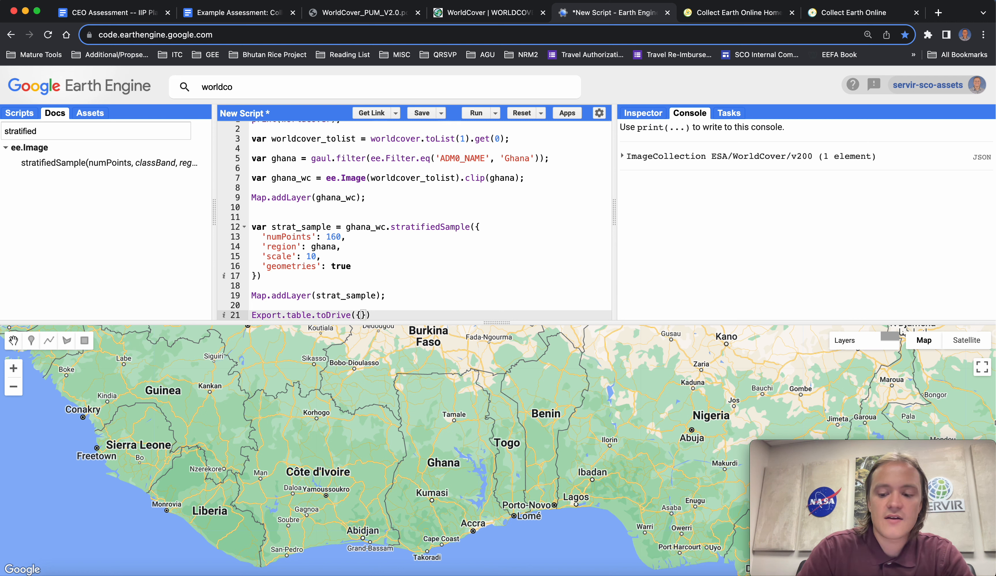
{"action": "key", "text": "Return"}
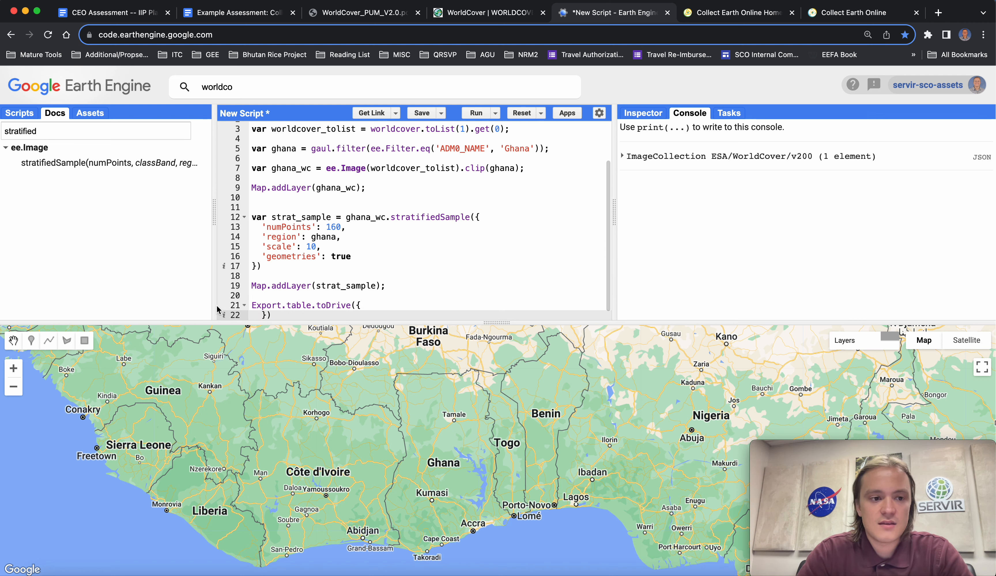
{"action": "left_click_drag", "start_coordinate": [62, 133], "coordinate": [2, 132]}
{"action": "type", "text": "table.ti"}
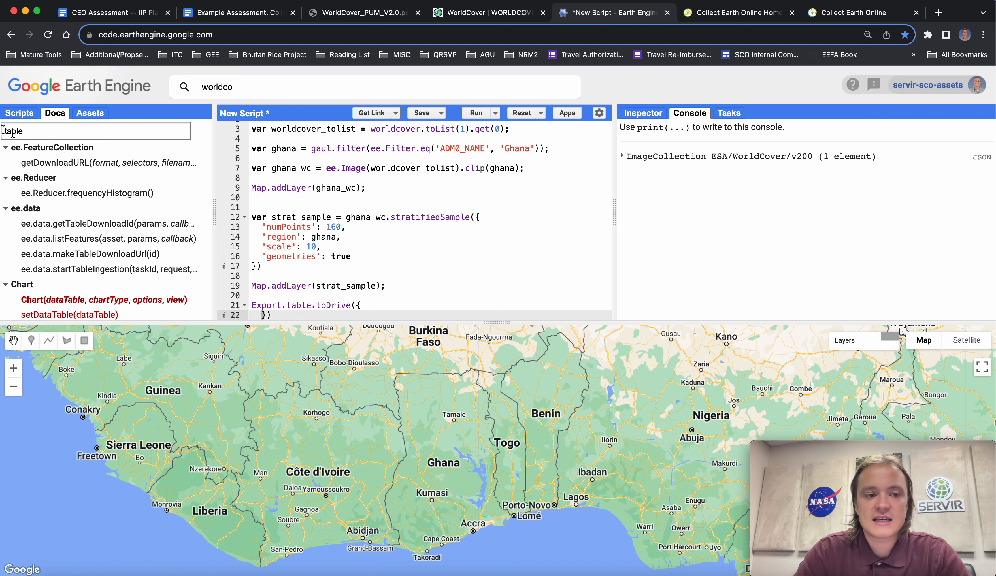
{"action": "key", "text": "BackSpace"}
{"action": "key", "text": "BackSpace"}
{"action": "key", "text": "BackSpace"}
{"action": "key", "text": "BackSpace"}
{"action": "key", "text": "BackSpace"}
{"action": "key", "text": "BackSpace"}
{"action": "key", "text": "BackSpace"}
{"action": "key", "text": "BackSpace"}
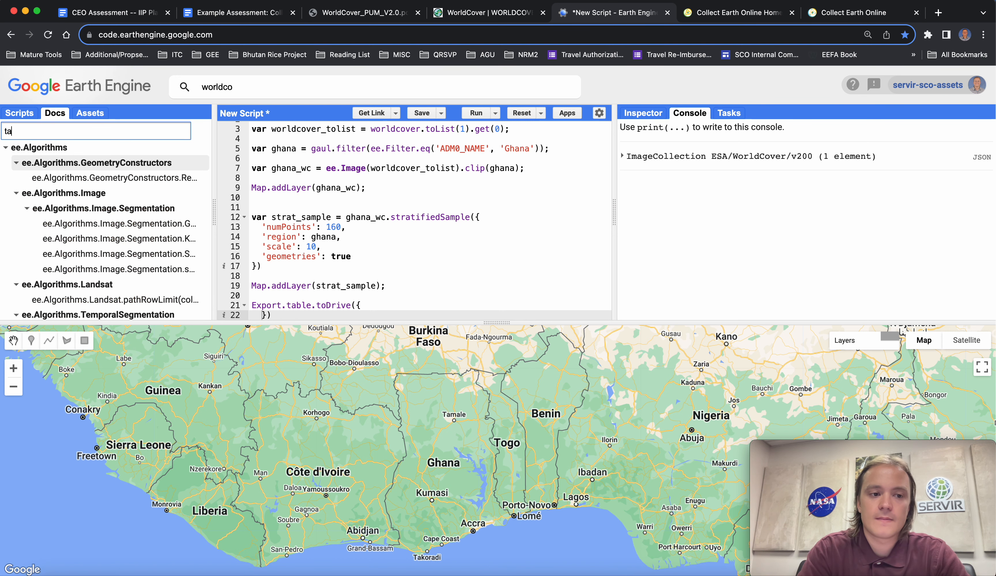
Step: Search the API documentation for "Export.table." and examine the arguments of Export.table.toDrive, especially fileFormat
{"action": "type", "text": "Export.table."}
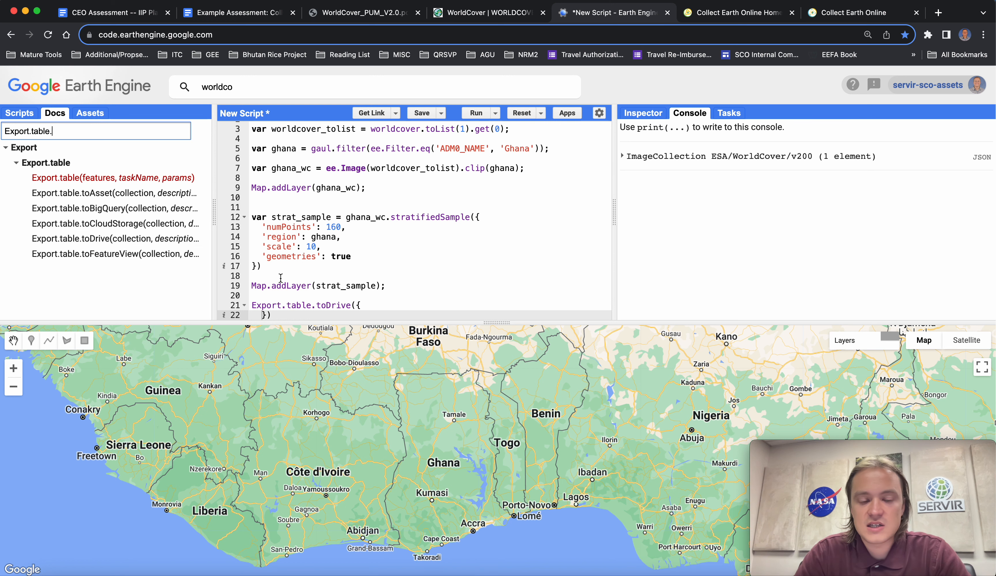
{"action": "left_click", "coordinate": [261, 317]}
{"action": "left_click", "coordinate": [137, 240]}
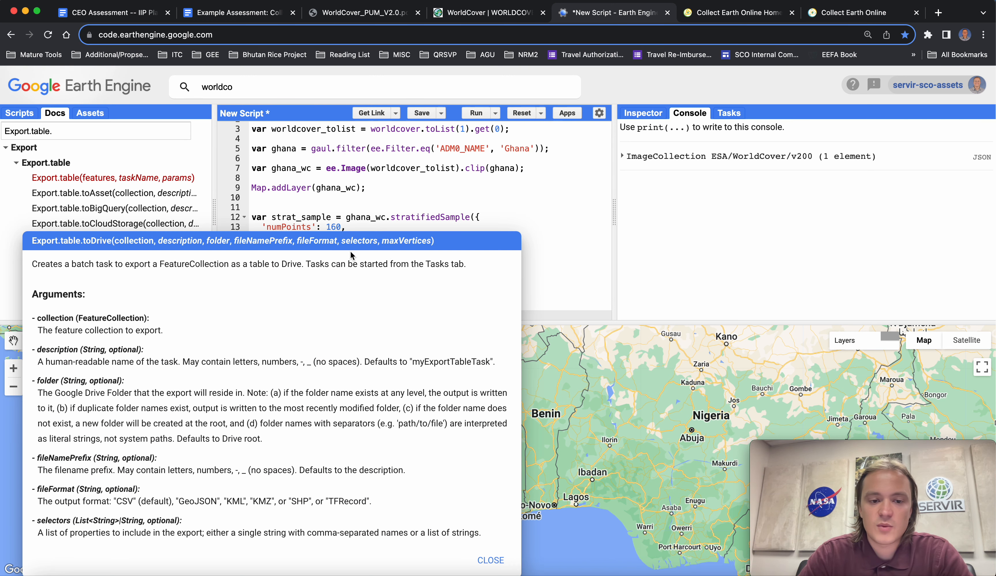
{"action": "left_click_drag", "start_coordinate": [297, 240], "coordinate": [337, 242]}
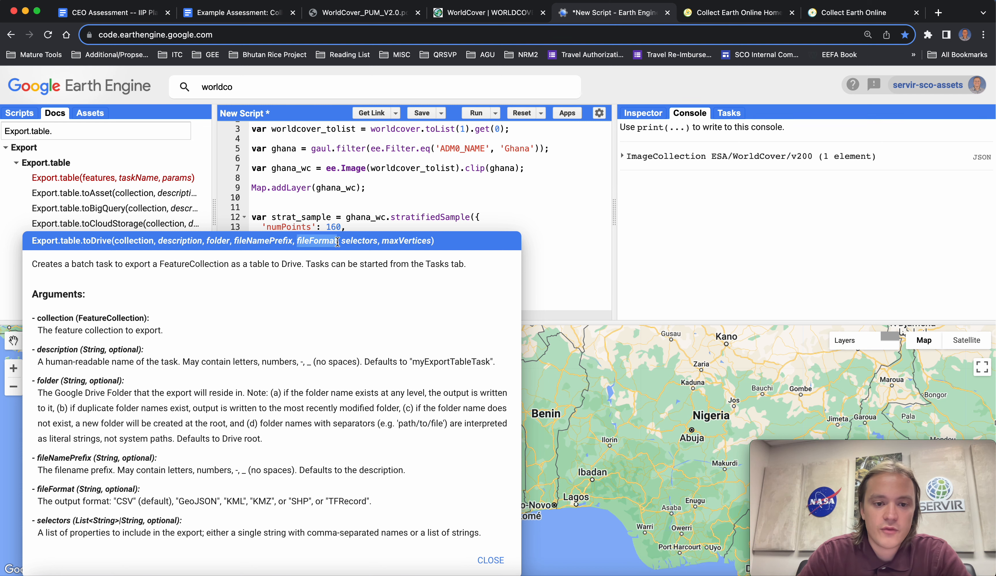
{"action": "left_click", "coordinate": [491, 560]}
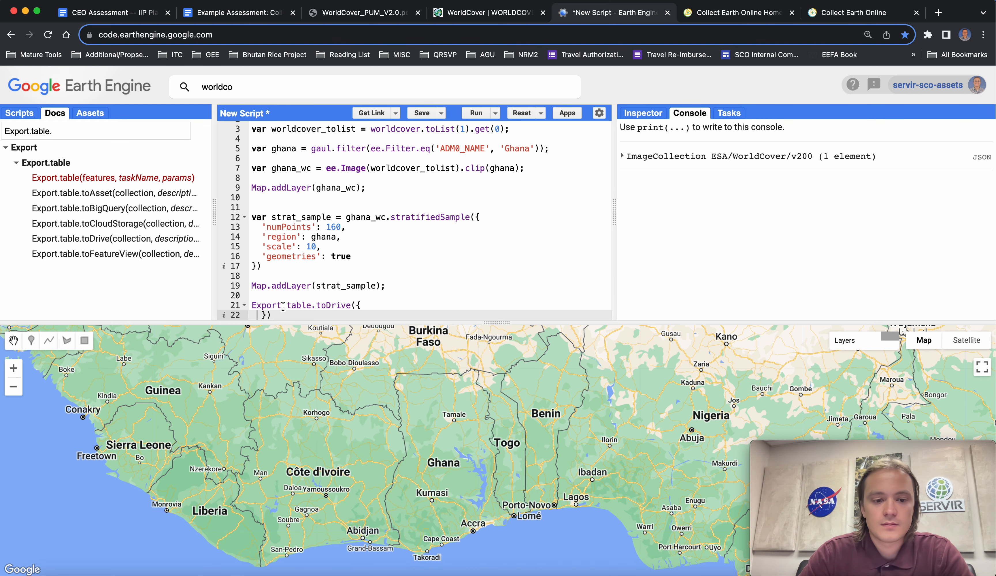
Step: Add the argument 'collection': strat_sample to the Export.table.toDrive call
{"action": "left_click", "coordinate": [259, 315]}
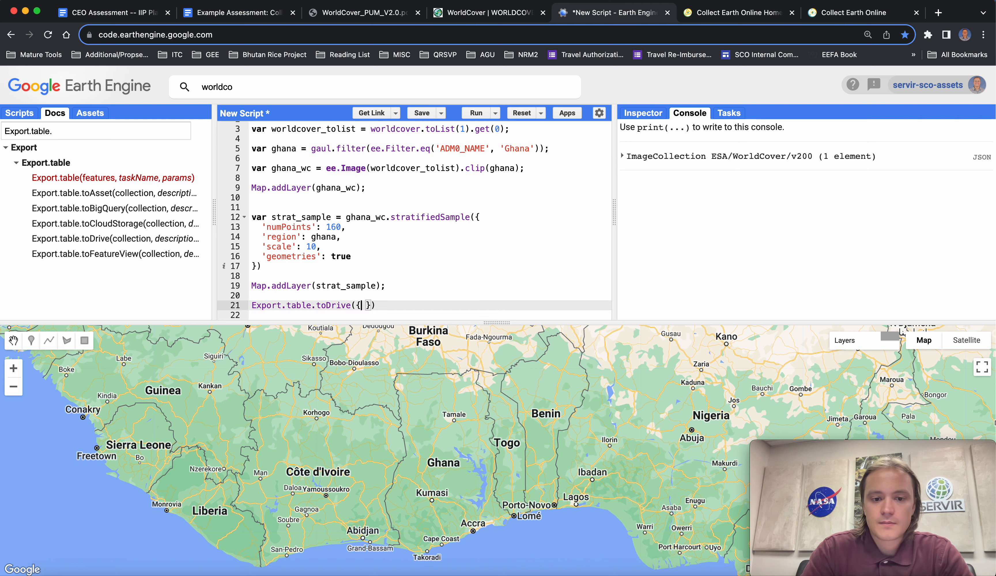
{"action": "type", "text": "'collectio"}
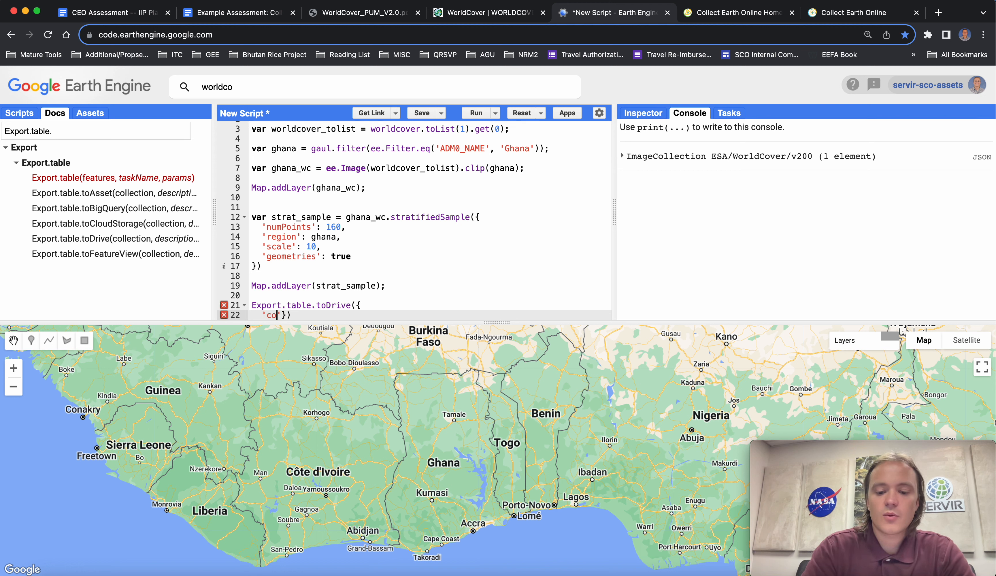
{"action": "type", "text": "n': strat_sample,"}
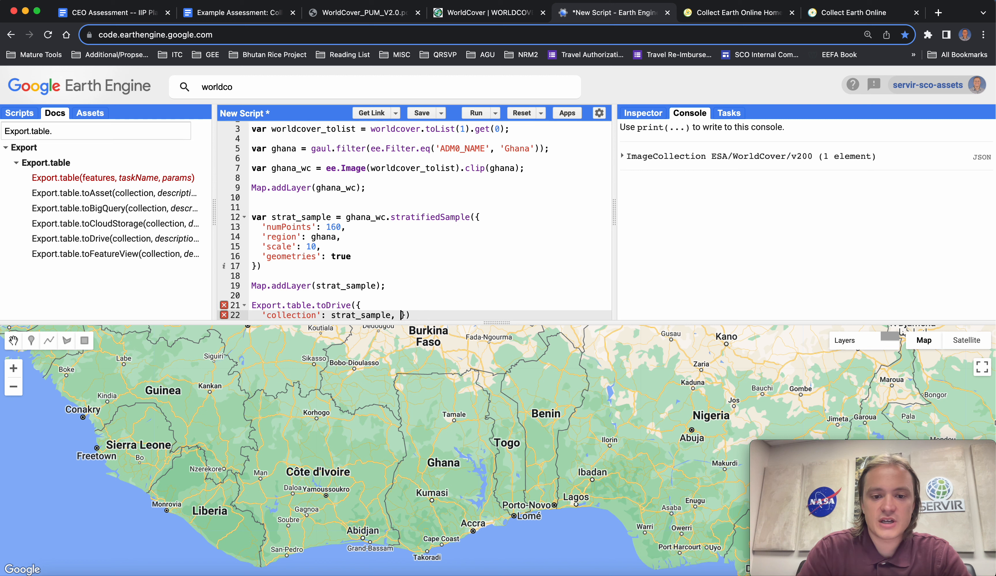
Step: Add the argument 'description': 'ghana_strat_sample_v3' to the Export.table.toDrive call
{"action": "key", "text": "Return"}
{"action": "type", "text": "'description': "}
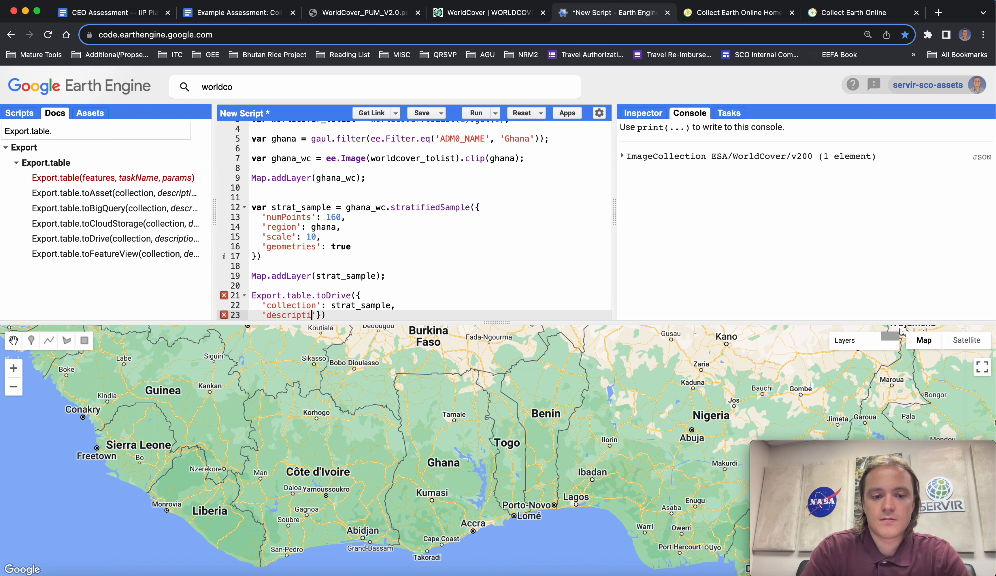
{"action": "type", "text": "'ghana_stra"}
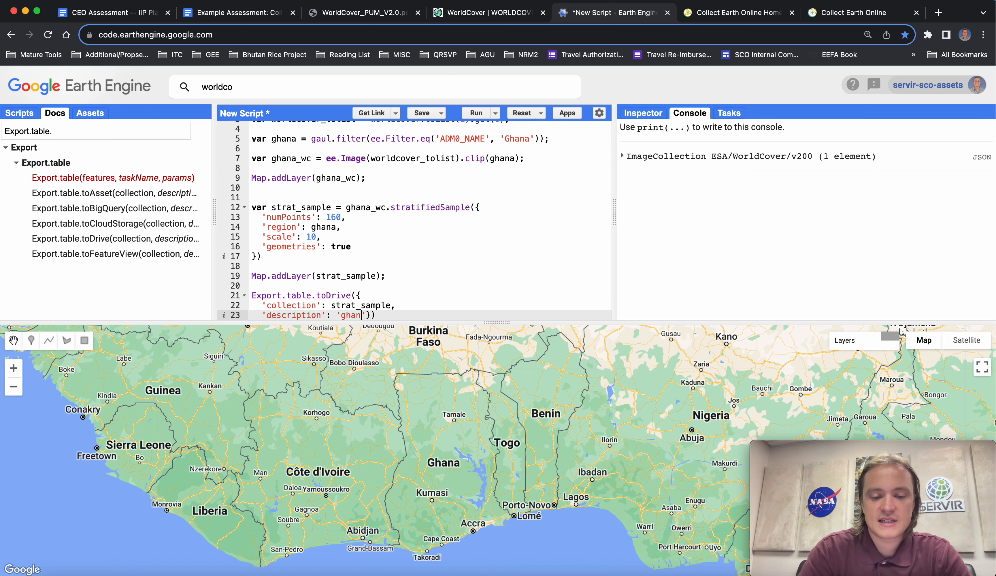
{"action": "type", "text": "t_sample"}
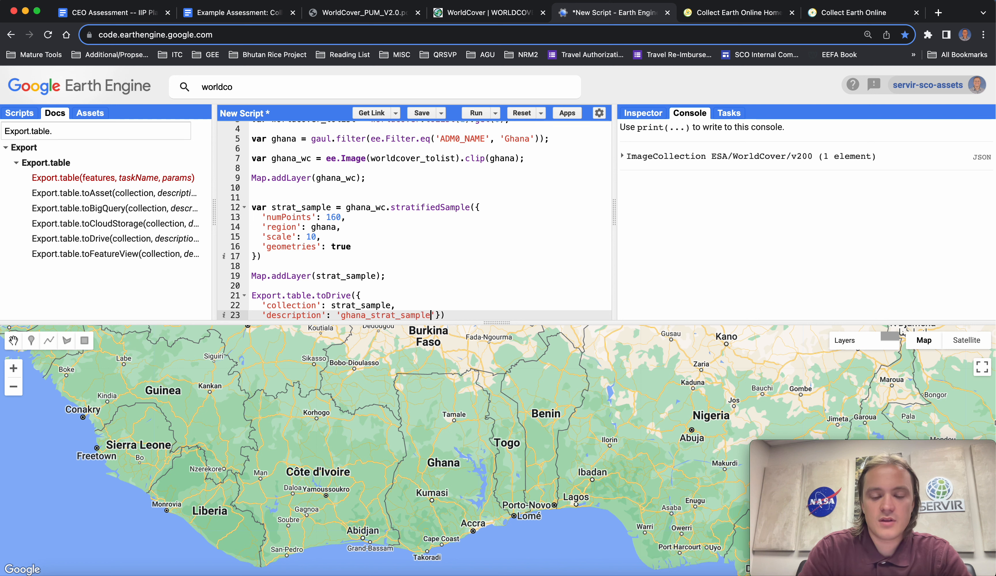
{"action": "type", "text": "_v3'"}
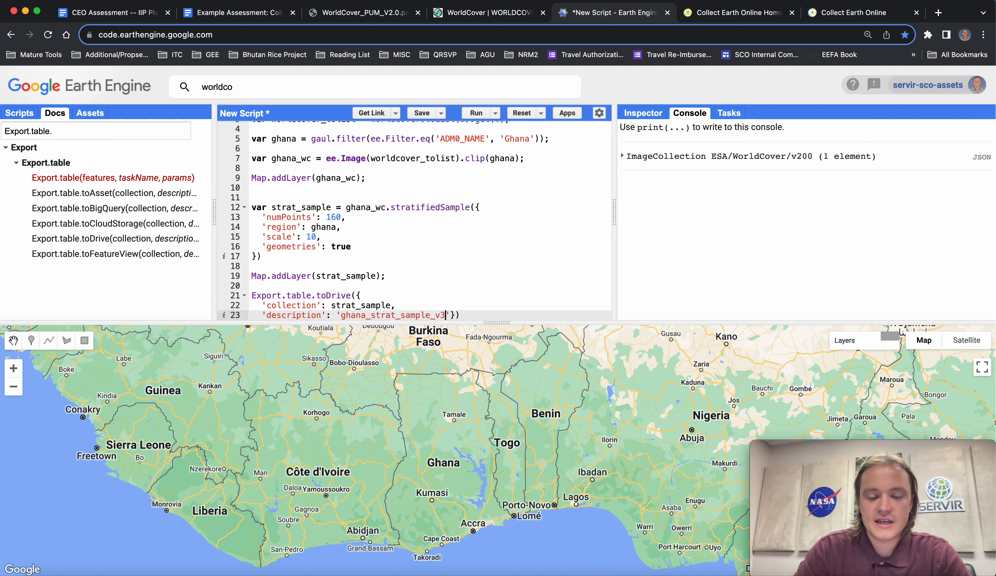
{"action": "type", "text": ","}
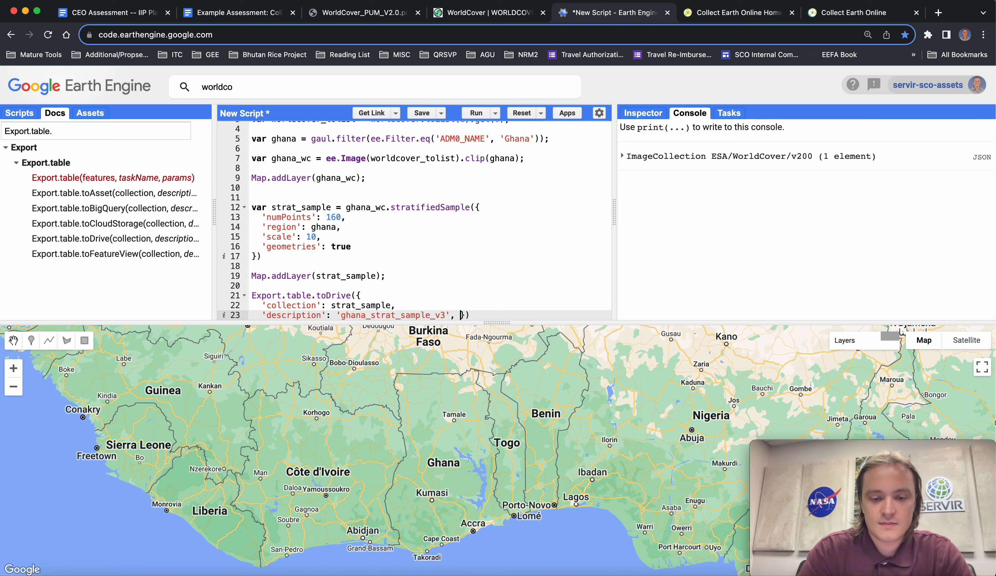
Step: Add the argument 'fileFormat': 'GeoJSON' to the Export.table.toDrive call on line 24
{"action": "key", "text": "Return"}
{"action": "type", "text": "'"}
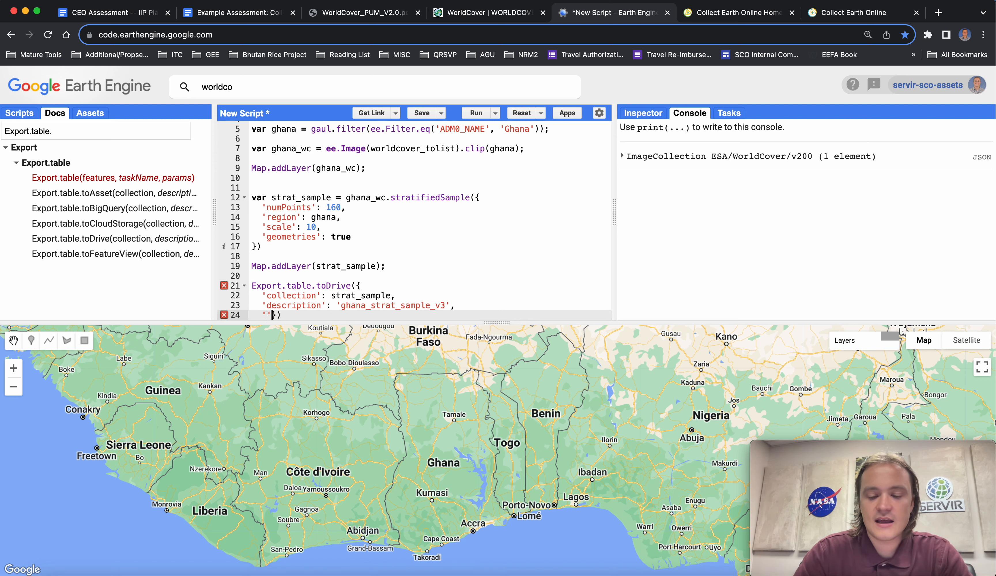
{"action": "type", "text": "fileFormat"}
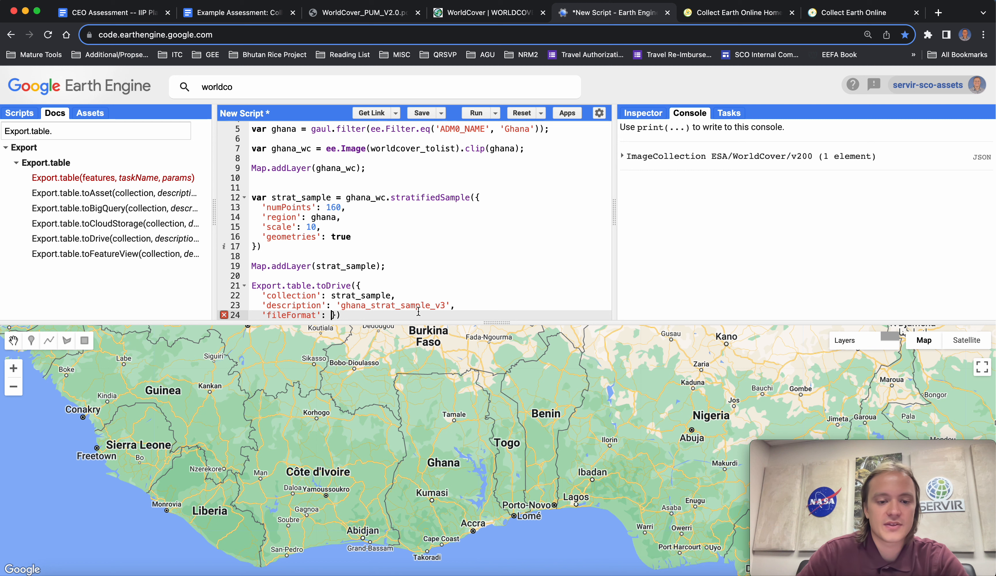
{"action": "type", "text": "'"}
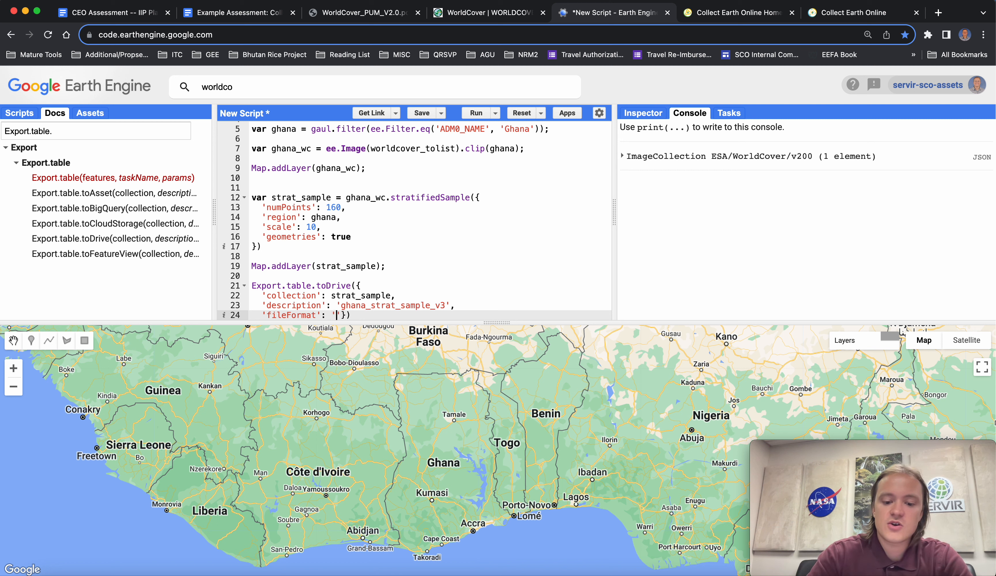
{"action": "type", "text": "GeoJSON"}
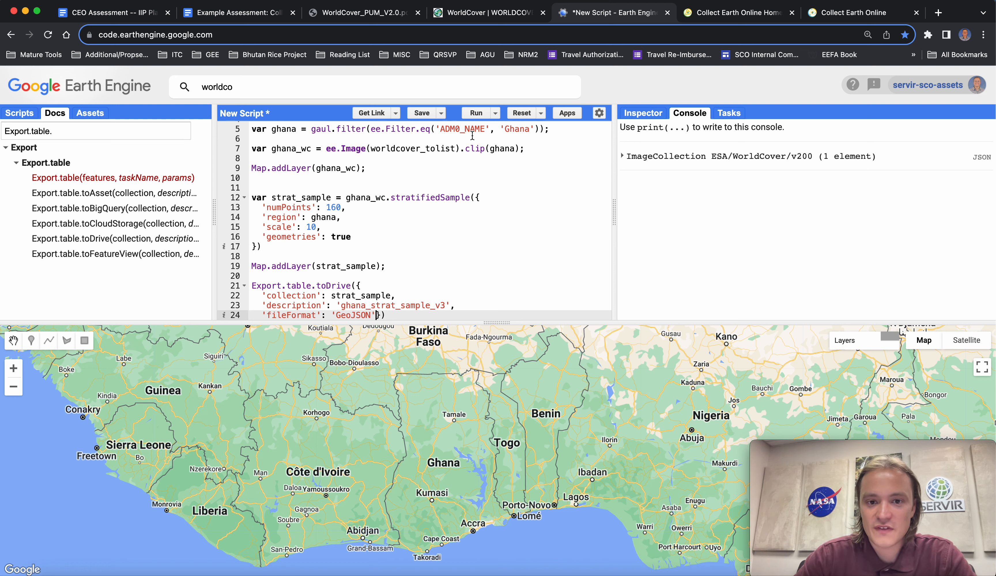
Step: Run the script and show the list of unsubmitted export tasks
{"action": "scroll", "coordinate": [429, 199], "scroll_direction": "down", "scroll_amount": 2}
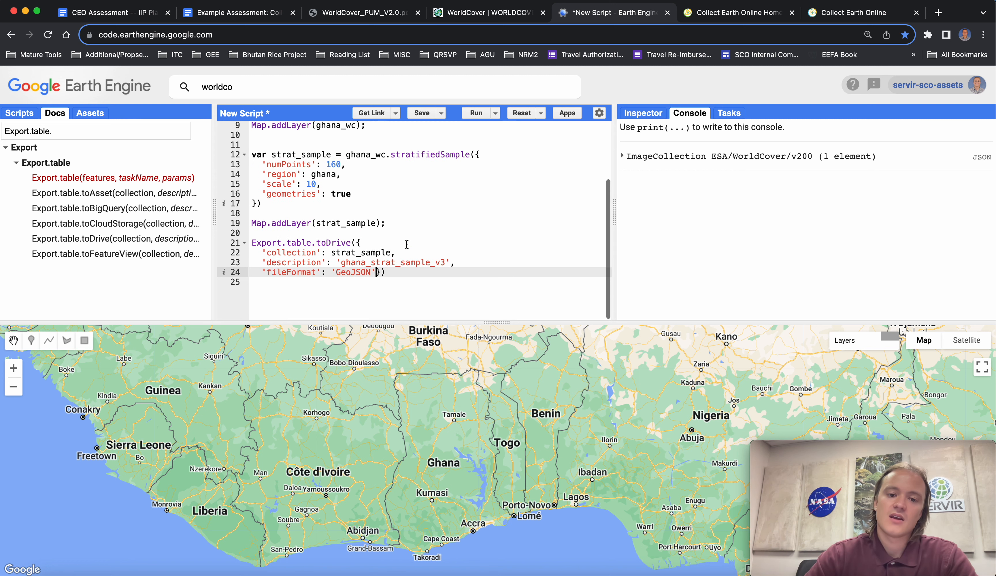
{"action": "left_click", "coordinate": [477, 114]}
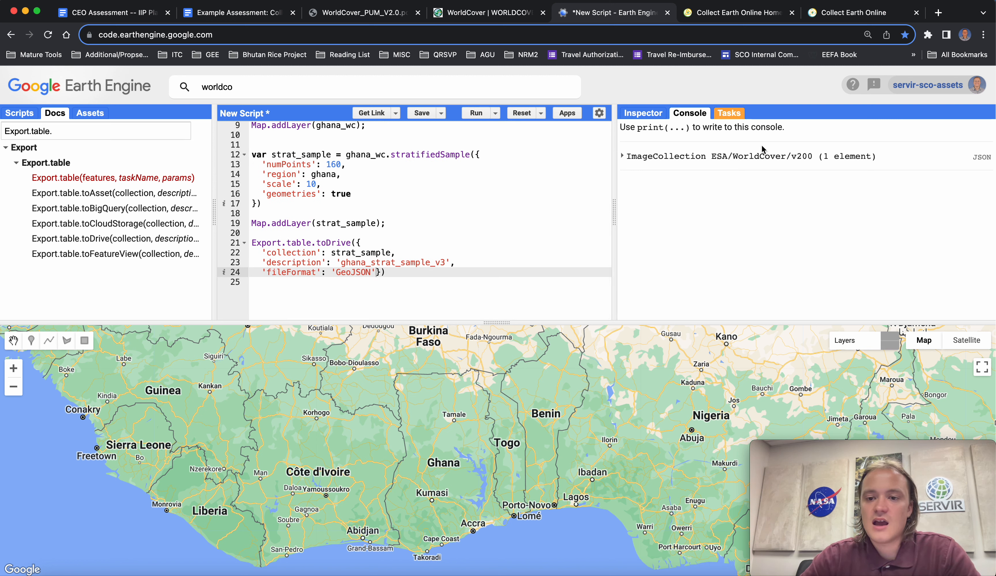
{"action": "left_click", "coordinate": [731, 115]}
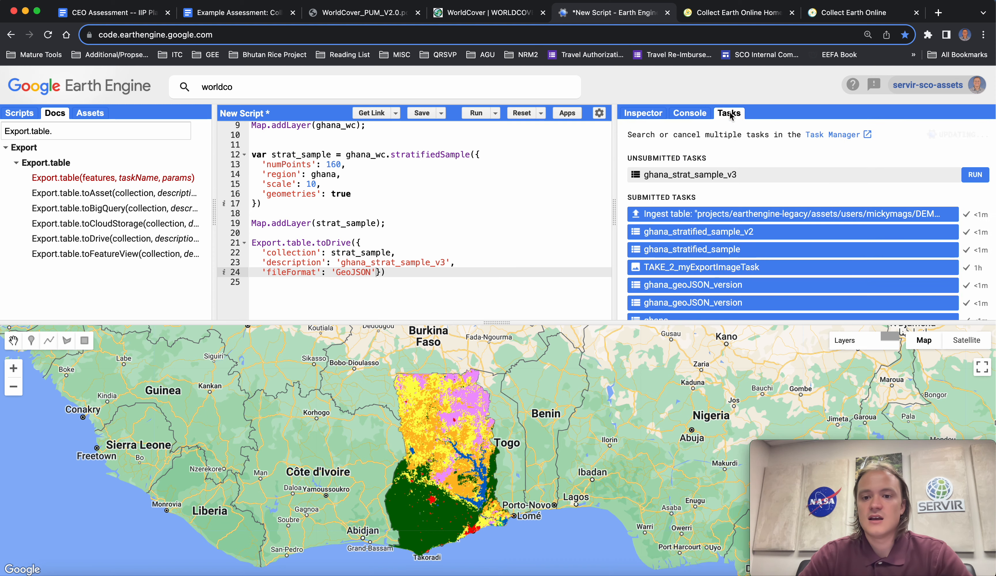
{"action": "left_click", "coordinate": [976, 178]}
{"action": "left_click", "coordinate": [590, 455]}
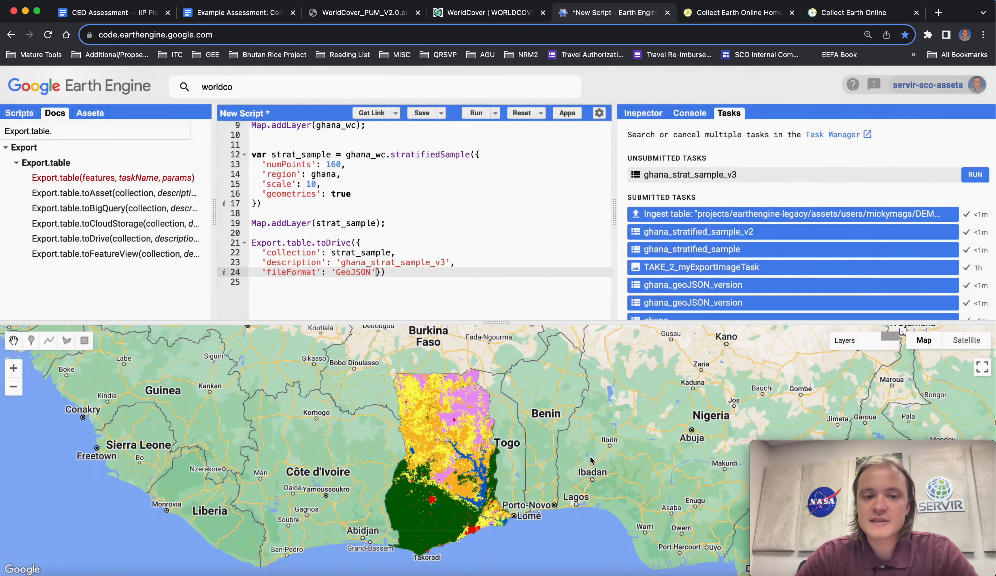
{"action": "left_click", "coordinate": [698, 119]}
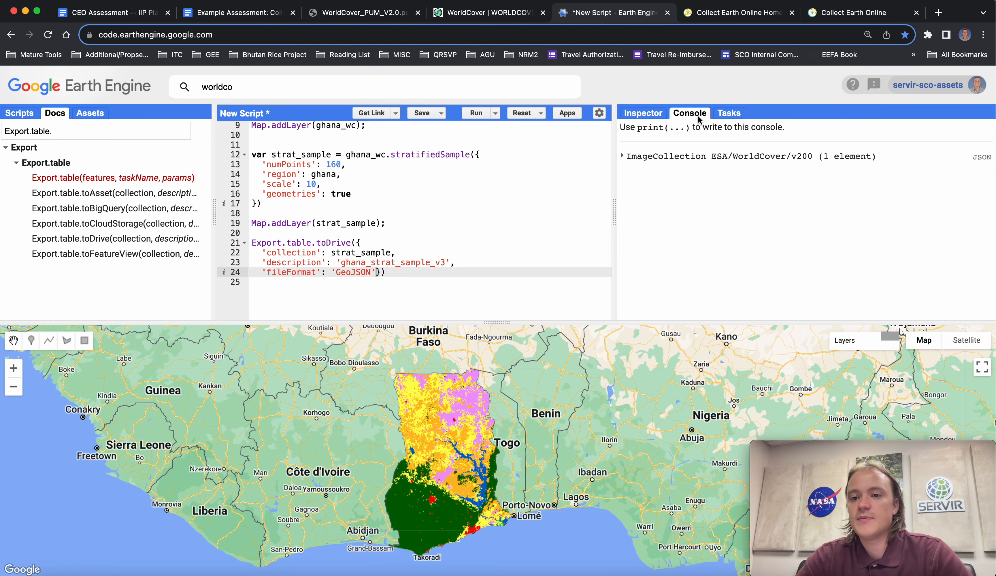
Step: Submit the ghana_strat_sample_v3 table export task to Drive with the GEO_JSON file format
{"action": "left_click", "coordinate": [729, 113]}
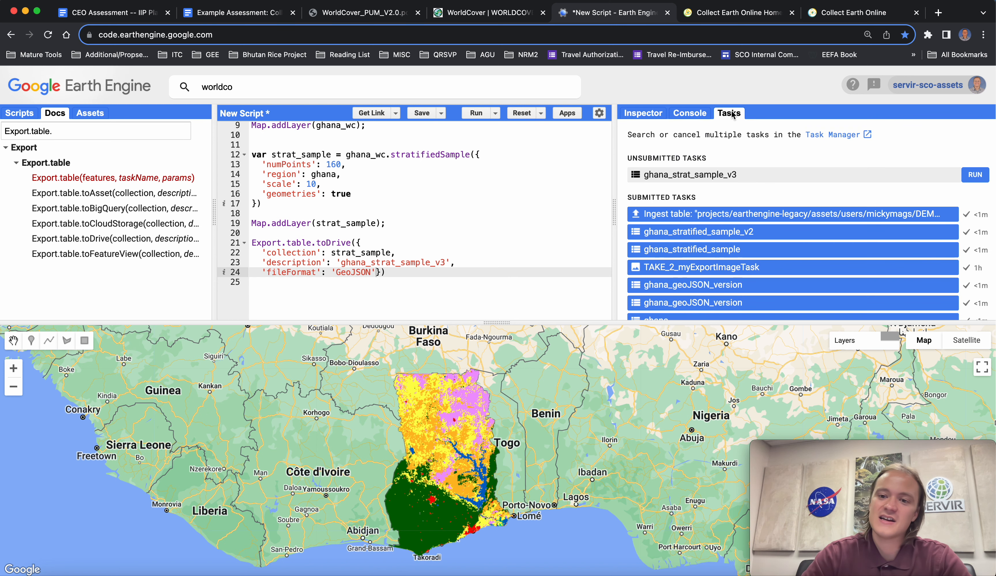
{"action": "left_click", "coordinate": [975, 175]}
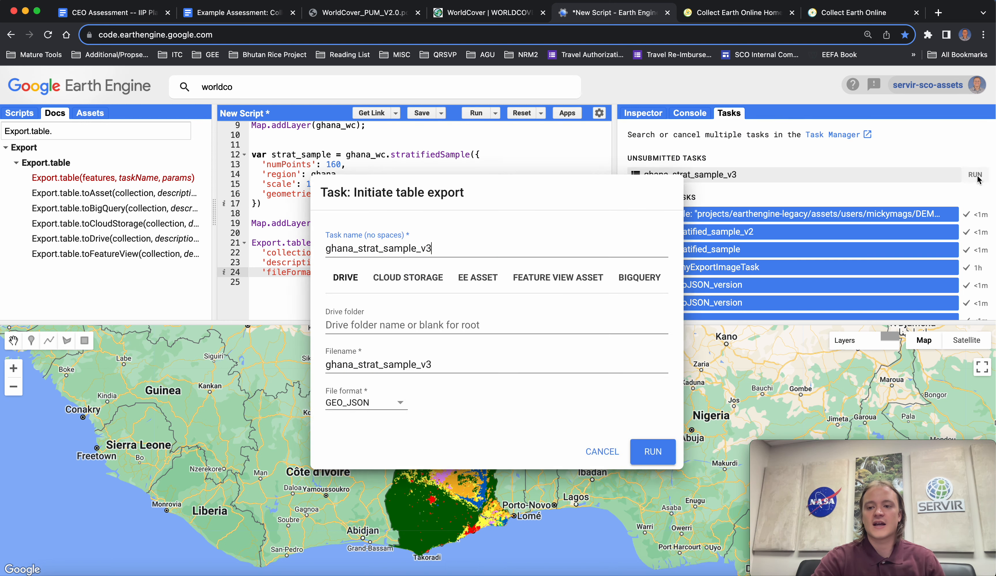
{"action": "left_click", "coordinate": [661, 455]}
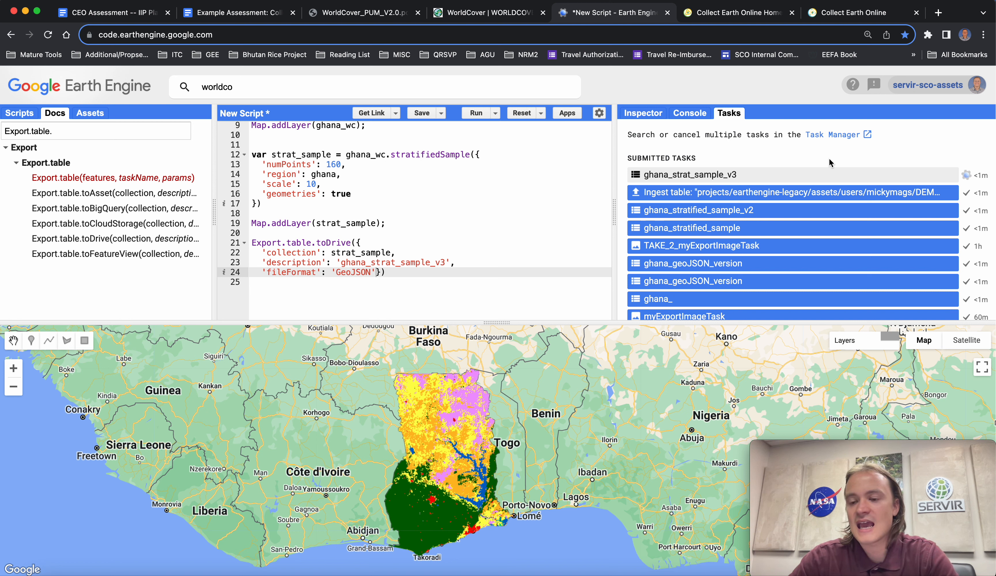
Step: Search Google in a new browser tab for "GeoJSON to CSV" and open the convertcsv.com GeoJSON To CSV Converter
{"action": "left_click", "coordinate": [939, 14]}
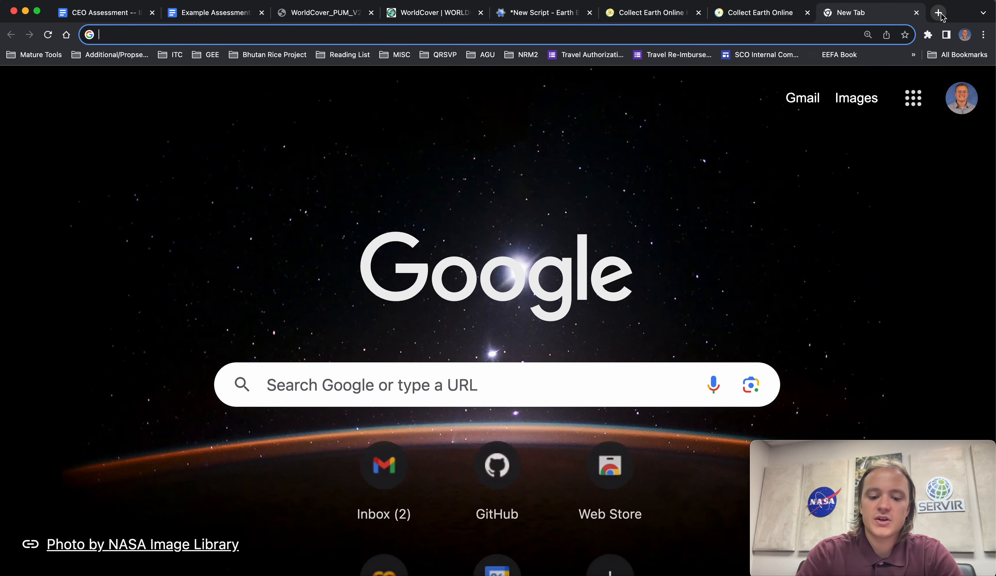
{"action": "type", "text": "GeoJS"}
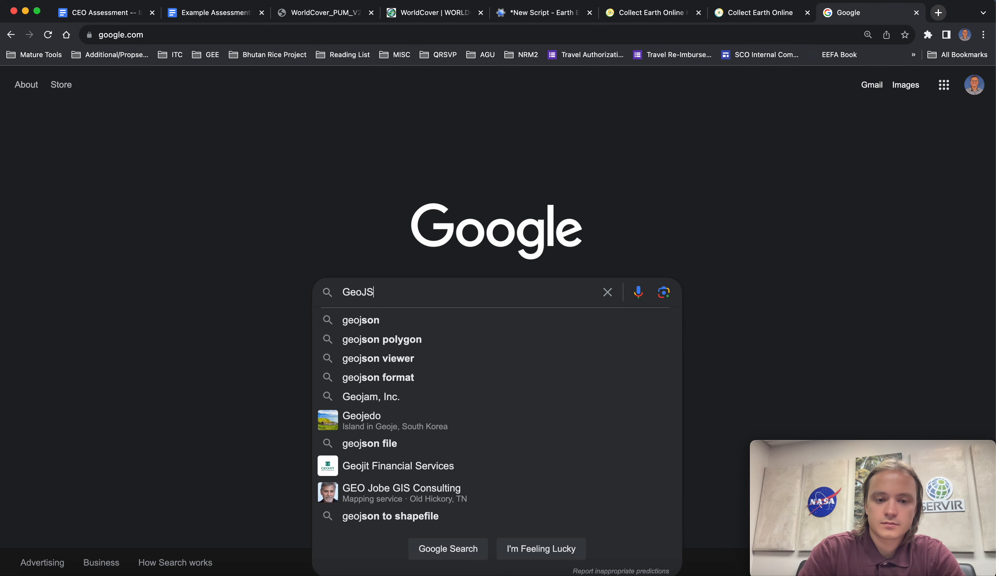
{"action": "type", "text": "ON to CSV"}
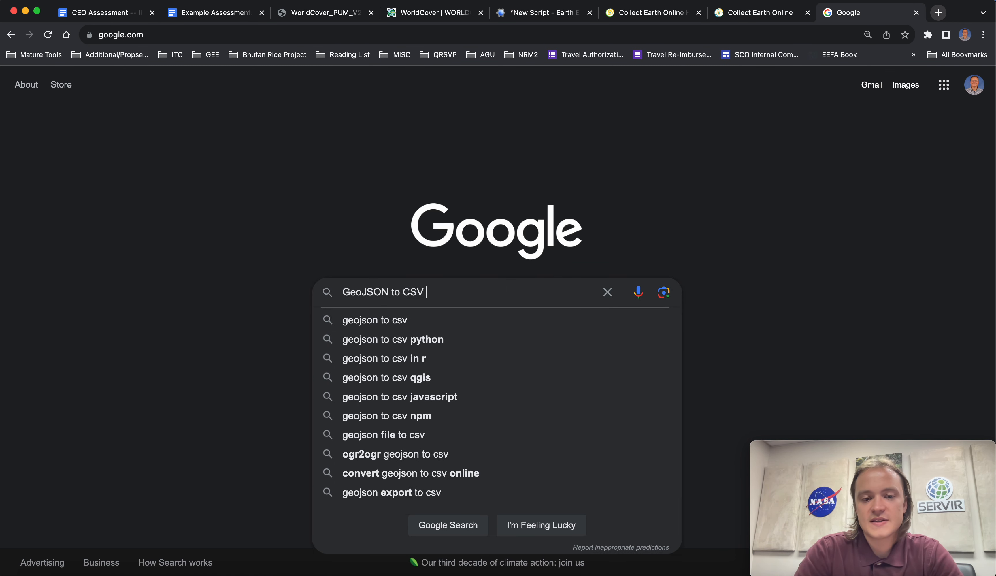
{"action": "key", "text": "Return"}
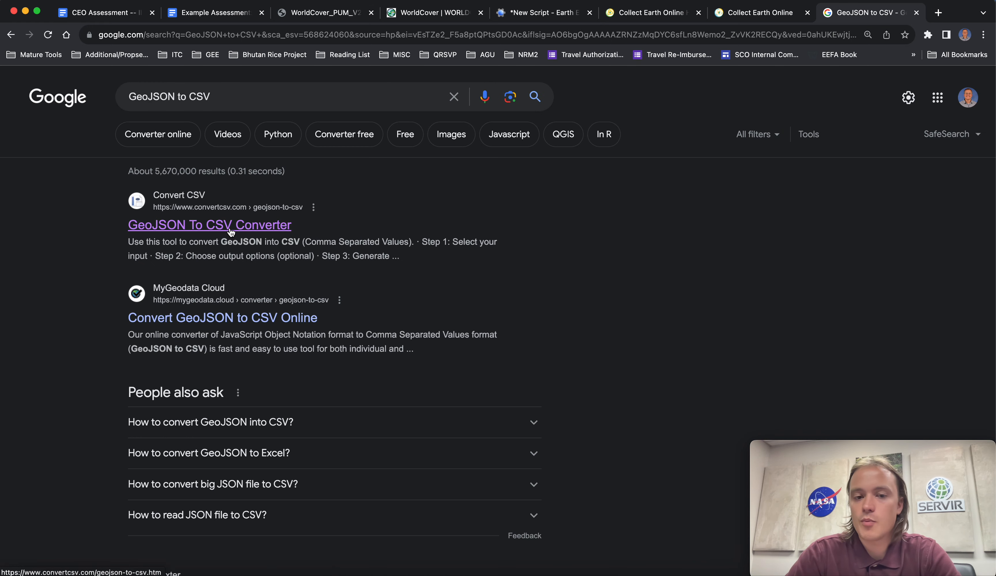
{"action": "left_click", "coordinate": [231, 226]}
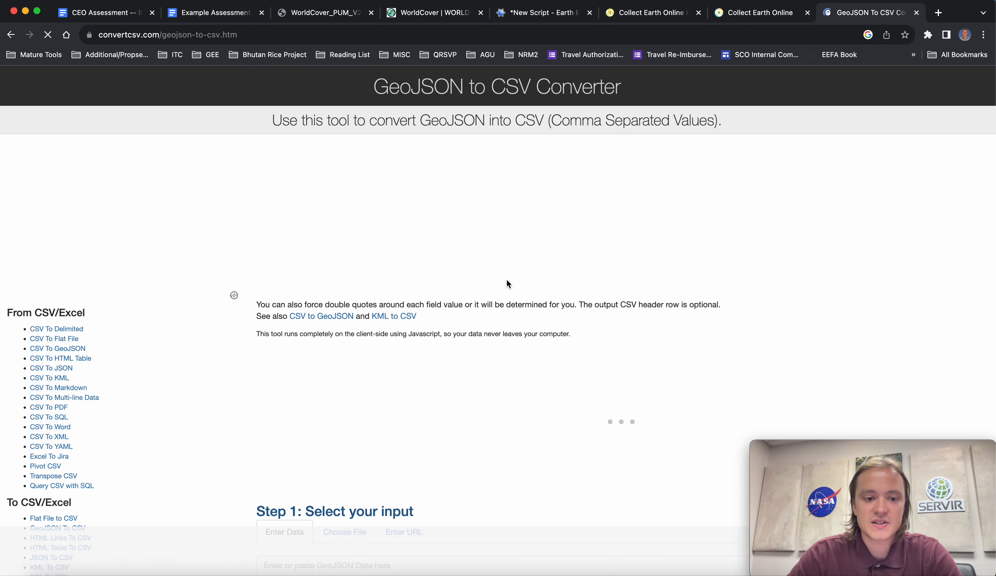
Step: Examine the input choices of the GeoJSON to CSV converter, reopening it from the search results
{"action": "scroll", "coordinate": [355, 379], "scroll_direction": "down", "scroll_amount": 5}
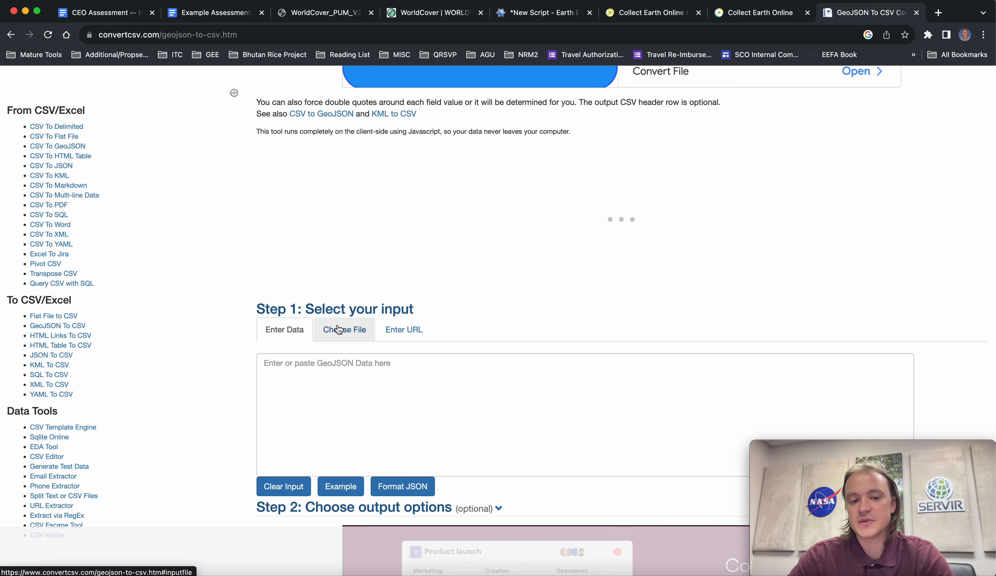
{"action": "scroll", "coordinate": [351, 339], "scroll_direction": "down", "scroll_amount": 2}
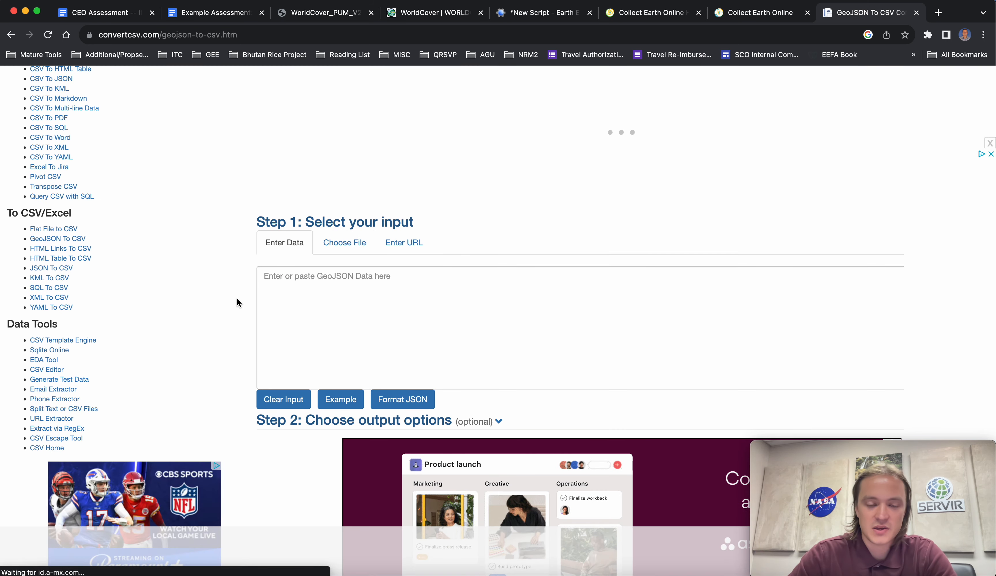
{"action": "scroll", "coordinate": [241, 249], "scroll_direction": "up", "scroll_amount": 7}
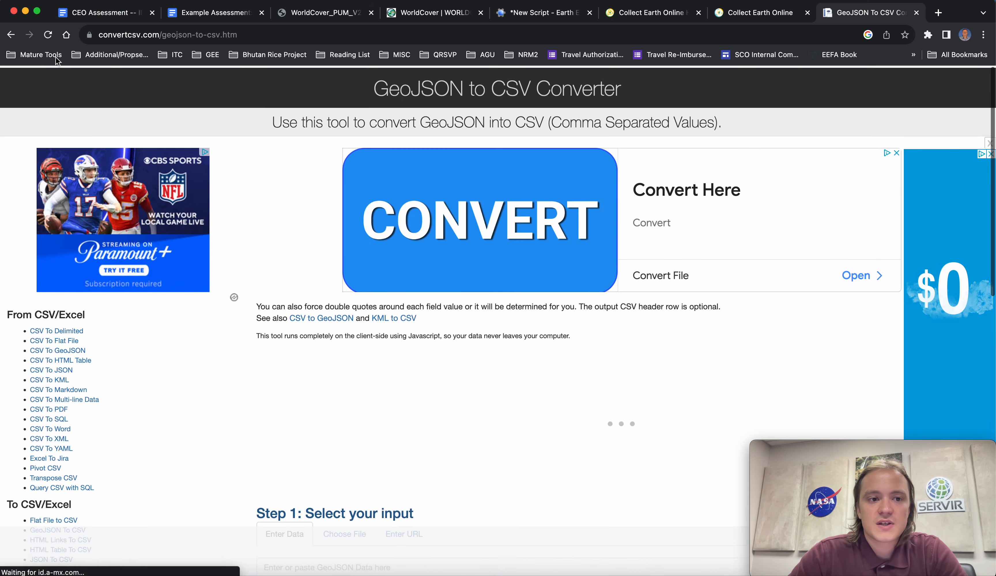
{"action": "left_click", "coordinate": [11, 35]}
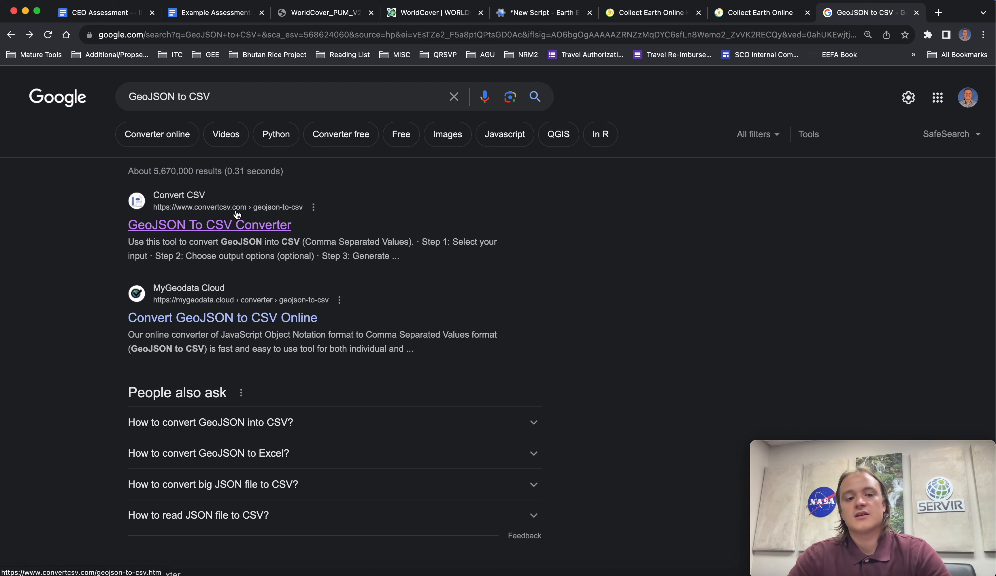
{"action": "left_click", "coordinate": [242, 226]}
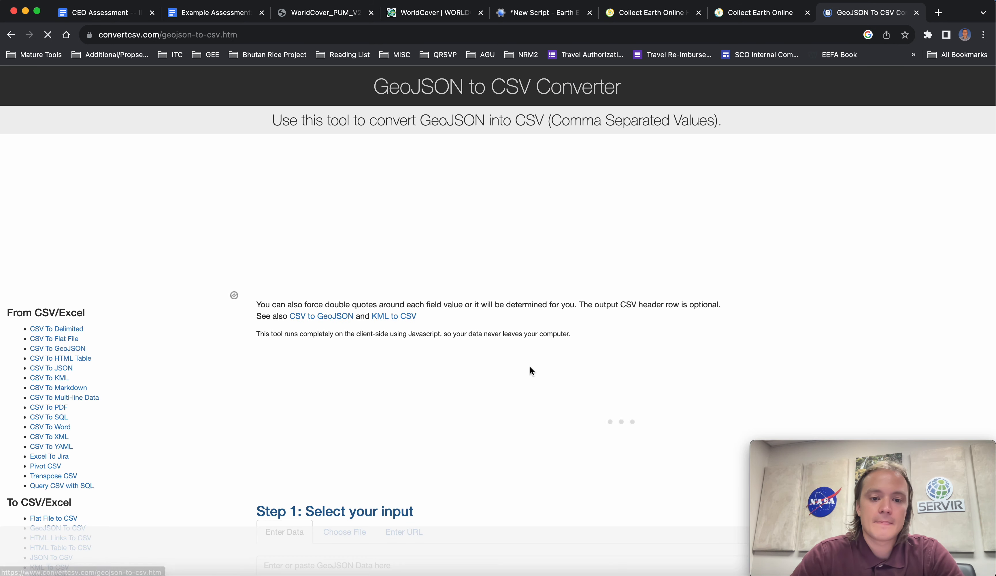
{"action": "scroll", "coordinate": [530, 371], "scroll_direction": "down", "scroll_amount": 5}
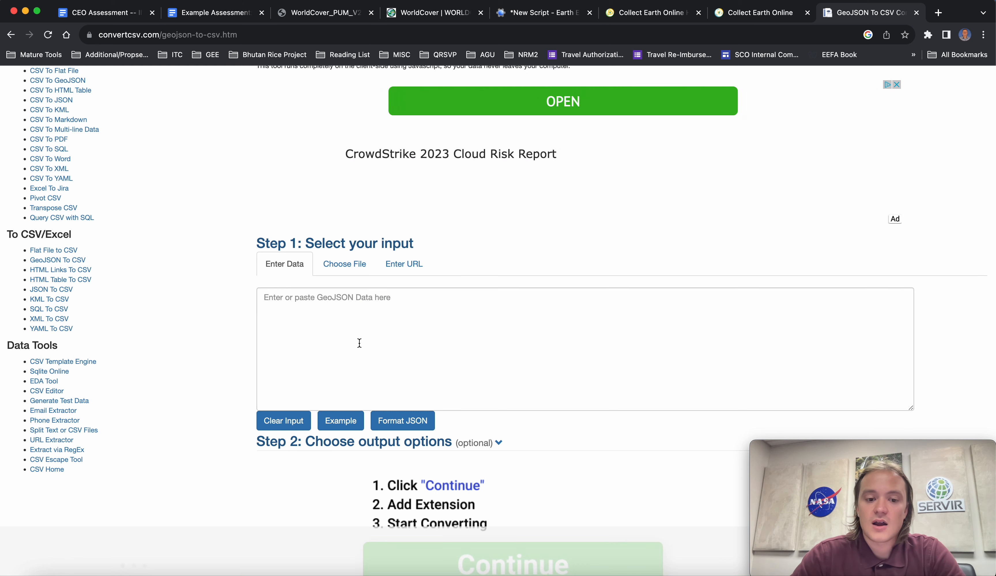
{"action": "scroll", "coordinate": [359, 343], "scroll_direction": "down", "scroll_amount": 2}
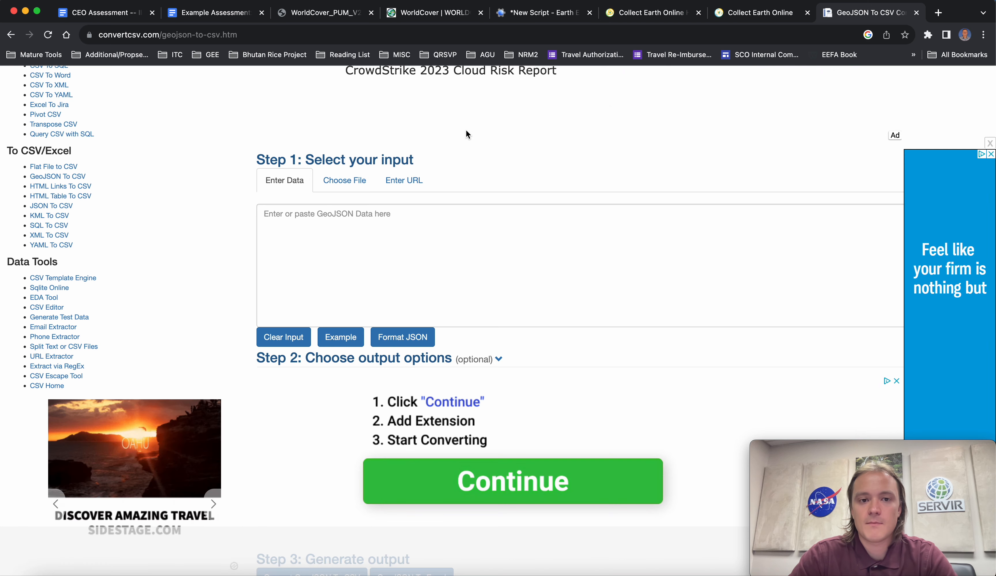
Step: Check the export task in Earth Engine, then dismiss the converter page's ad and examine its file input and output generation sections
{"action": "left_click", "coordinate": [542, 12]}
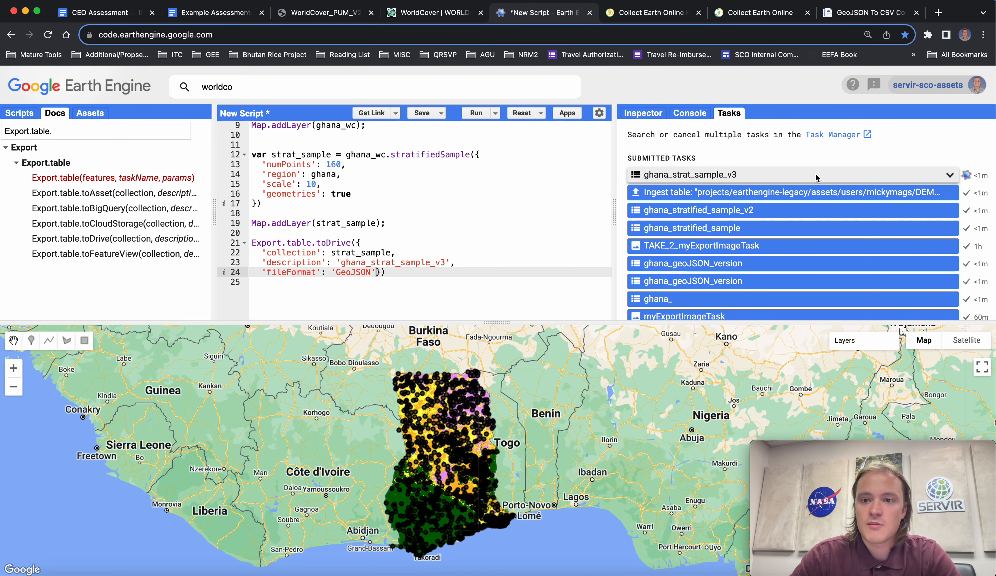
{"action": "left_click", "coordinate": [870, 12]}
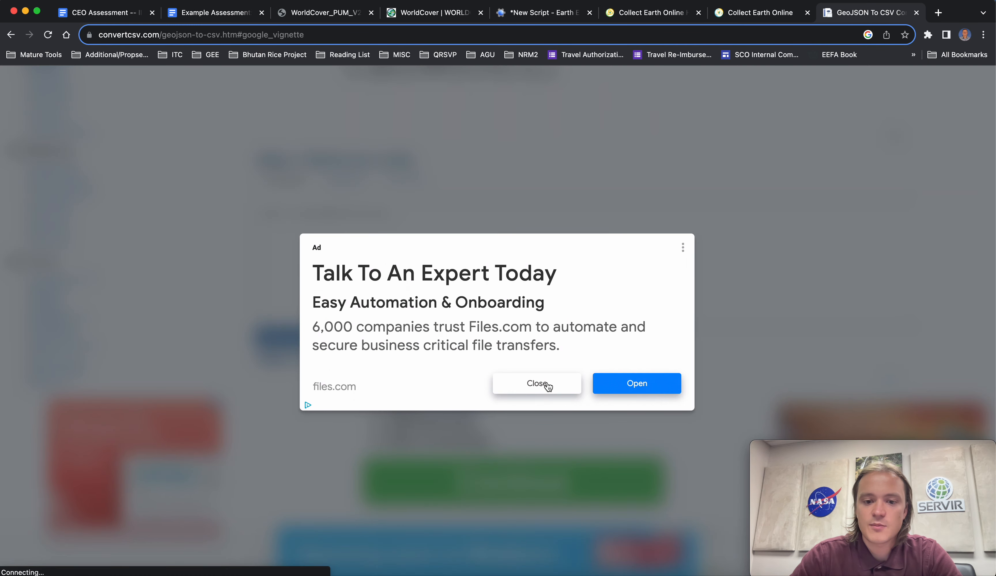
{"action": "left_click", "coordinate": [548, 386]}
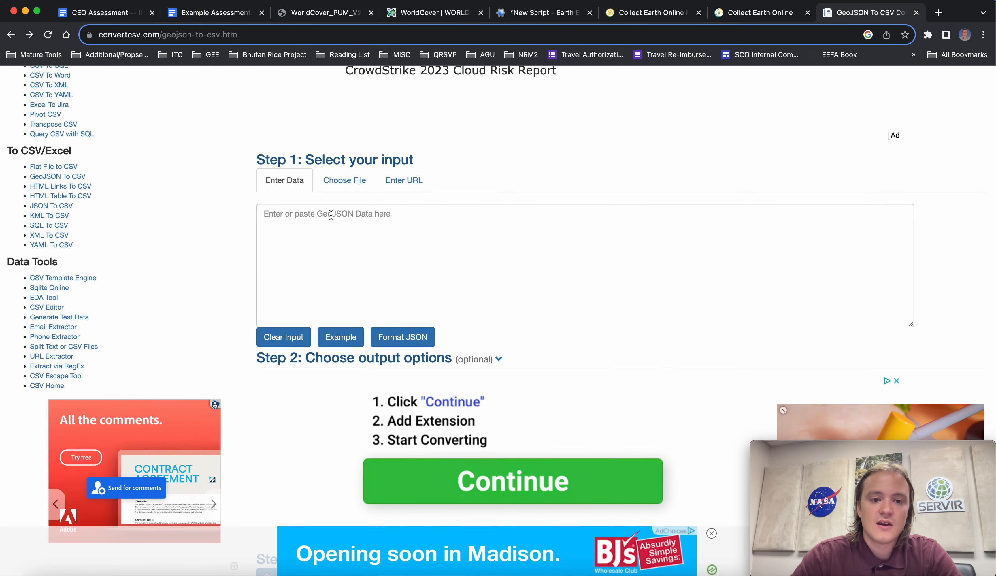
{"action": "left_click", "coordinate": [344, 180]}
{"action": "scroll", "coordinate": [296, 322], "scroll_direction": "down", "scroll_amount": 7}
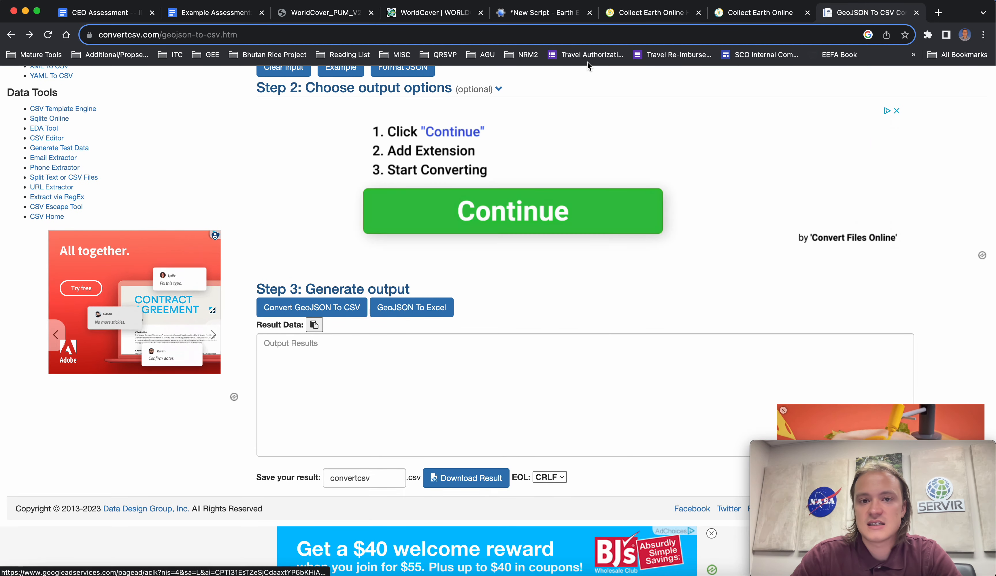
Step: Return to Earth Engine, enlarge the map and examine the stratified sample points over Ghana's southeastern coast around Keta Lagoon
{"action": "left_click", "coordinate": [546, 13]}
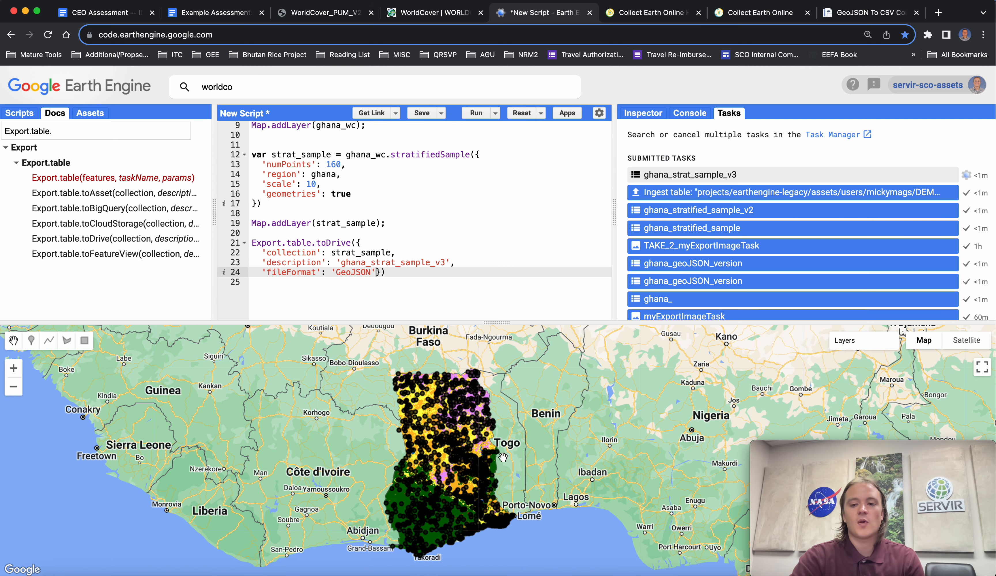
{"action": "scroll", "coordinate": [446, 469], "scroll_direction": "up", "scroll_amount": 2}
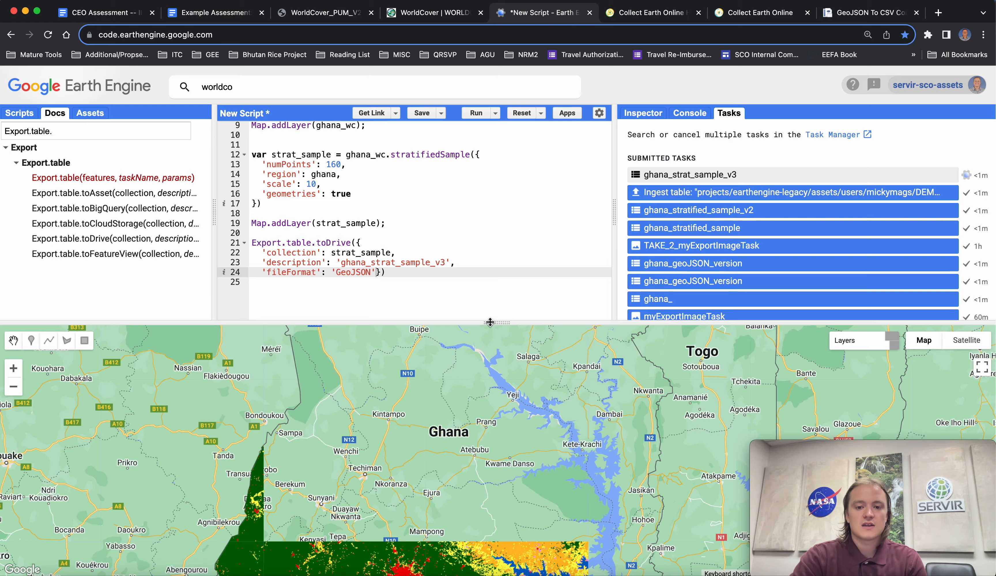
{"action": "left_click", "coordinate": [490, 322]}
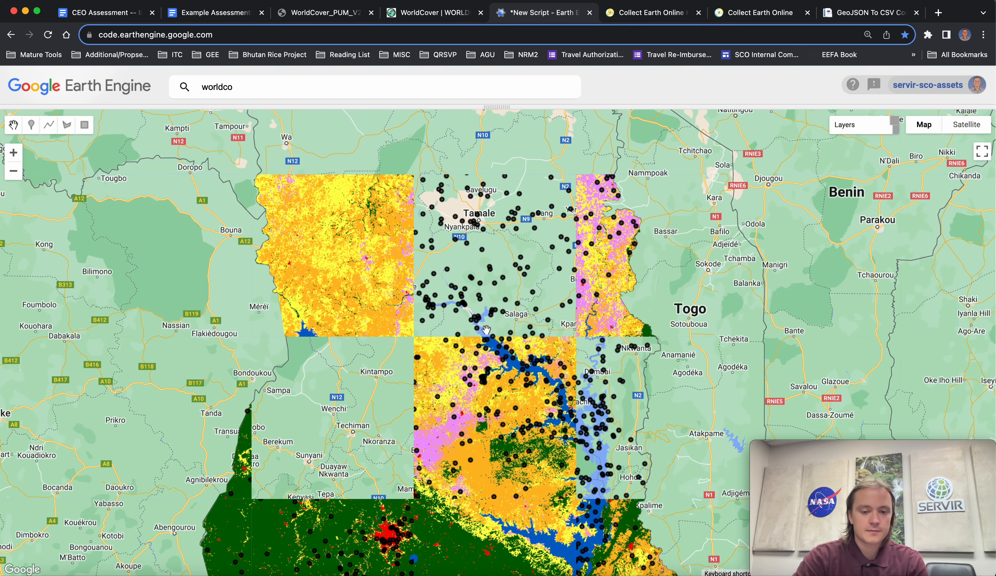
{"action": "left_click_drag", "start_coordinate": [555, 470], "coordinate": [498, 282]}
{"action": "left_click_drag", "start_coordinate": [469, 403], "coordinate": [456, 354]}
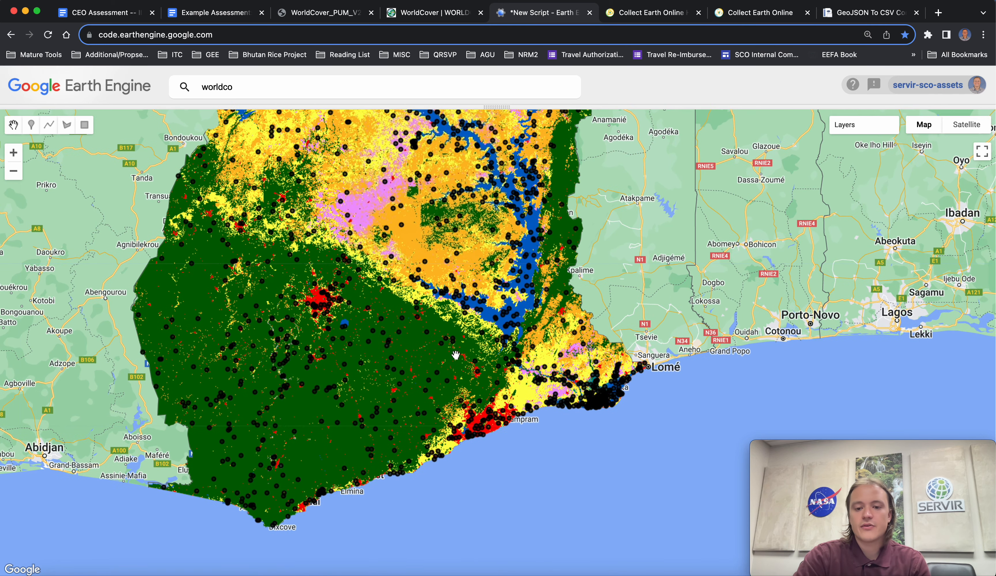
{"action": "scroll", "coordinate": [593, 397], "scroll_direction": "up", "scroll_amount": 5}
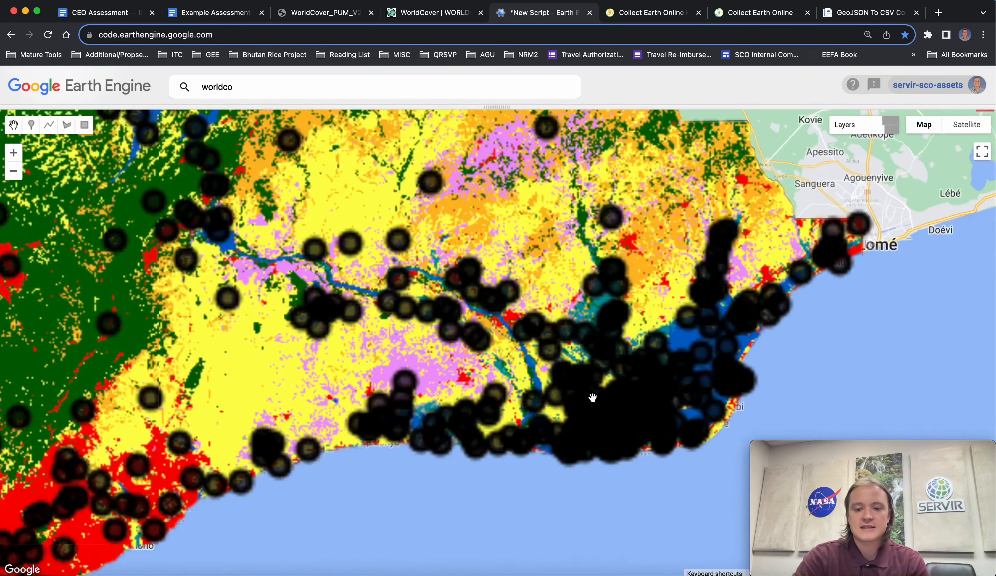
{"action": "scroll", "coordinate": [593, 397], "scroll_direction": "up", "scroll_amount": 2}
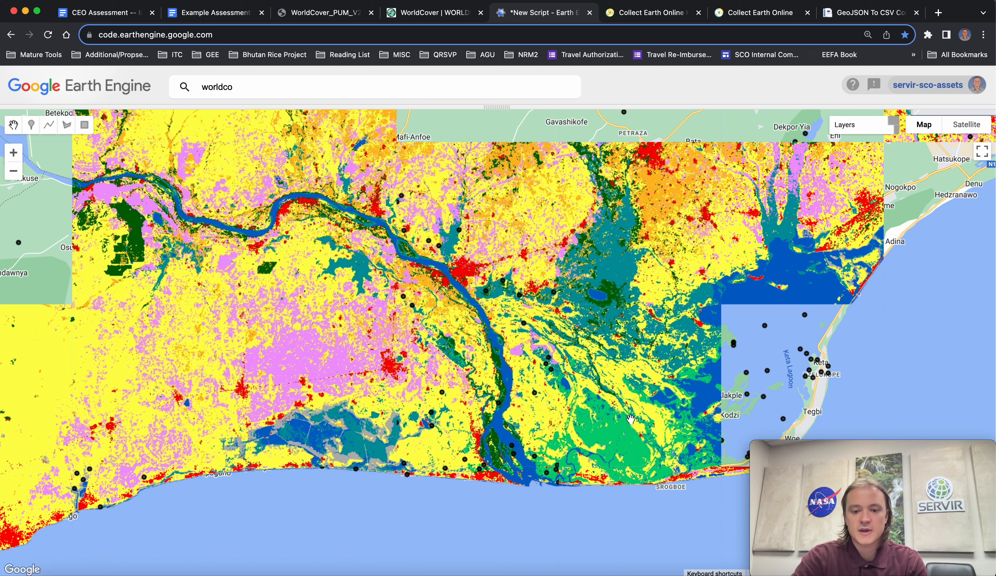
{"action": "left_click_drag", "start_coordinate": [631, 418], "coordinate": [527, 371]}
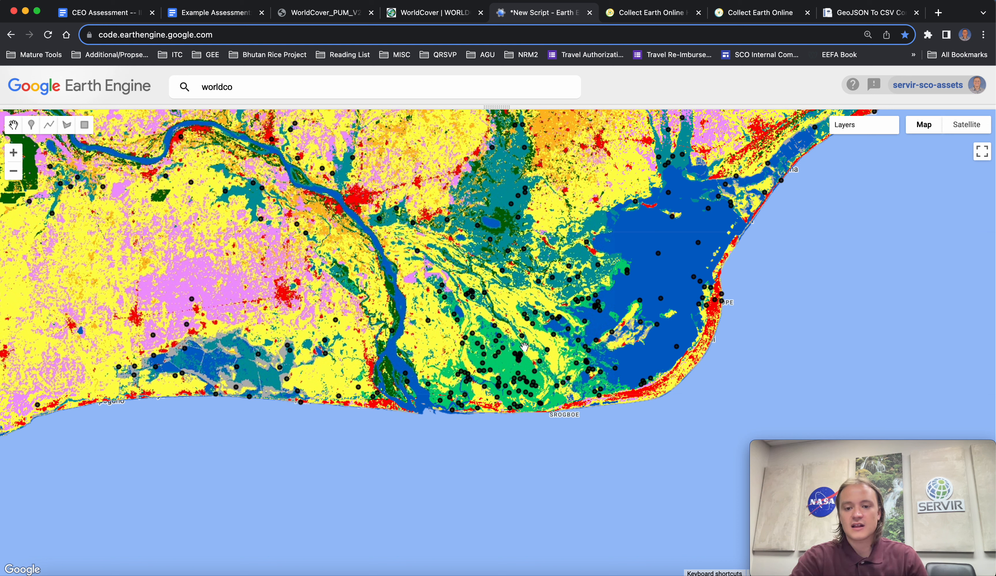
Step: Examine how the stratified sample points spread from the southeastern coast across the whole of Ghana
{"action": "left_click_drag", "start_coordinate": [502, 304], "coordinate": [699, 371]}
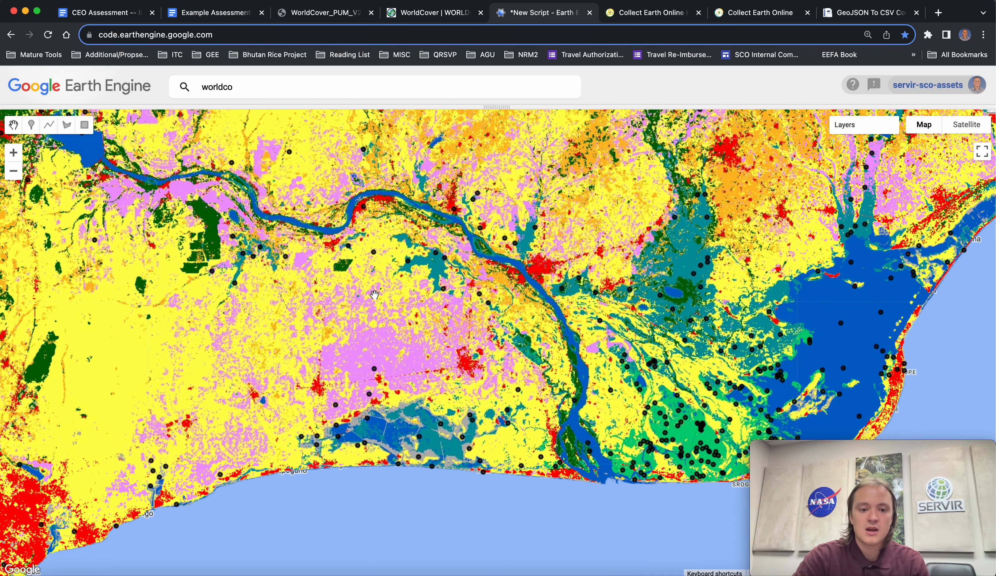
{"action": "scroll", "coordinate": [367, 296], "scroll_direction": "down", "scroll_amount": 5}
{"action": "left_click_drag", "start_coordinate": [260, 256], "coordinate": [439, 288]}
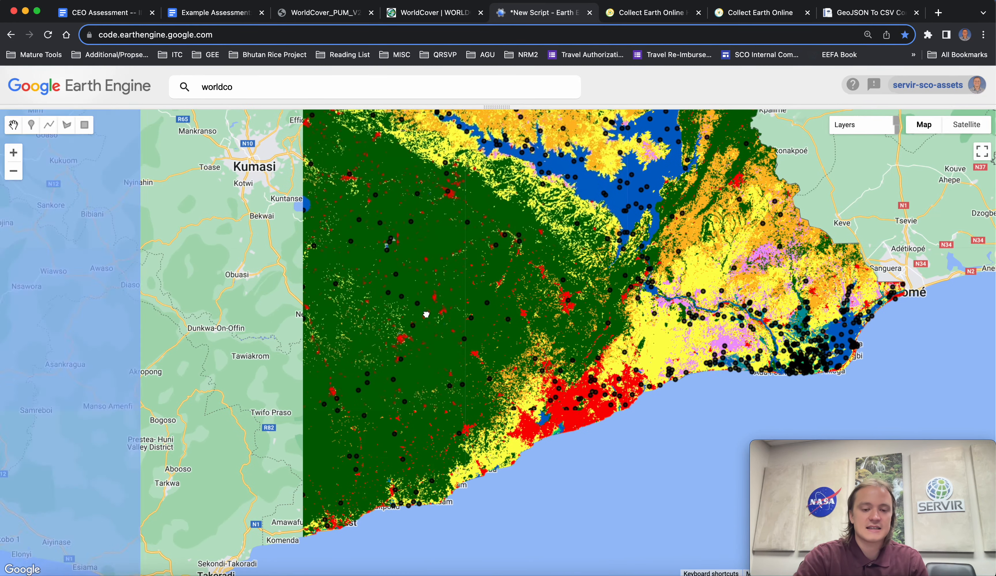
{"action": "left_click_drag", "start_coordinate": [524, 215], "coordinate": [478, 332]}
{"action": "scroll", "coordinate": [478, 332], "scroll_direction": "down", "scroll_amount": 5}
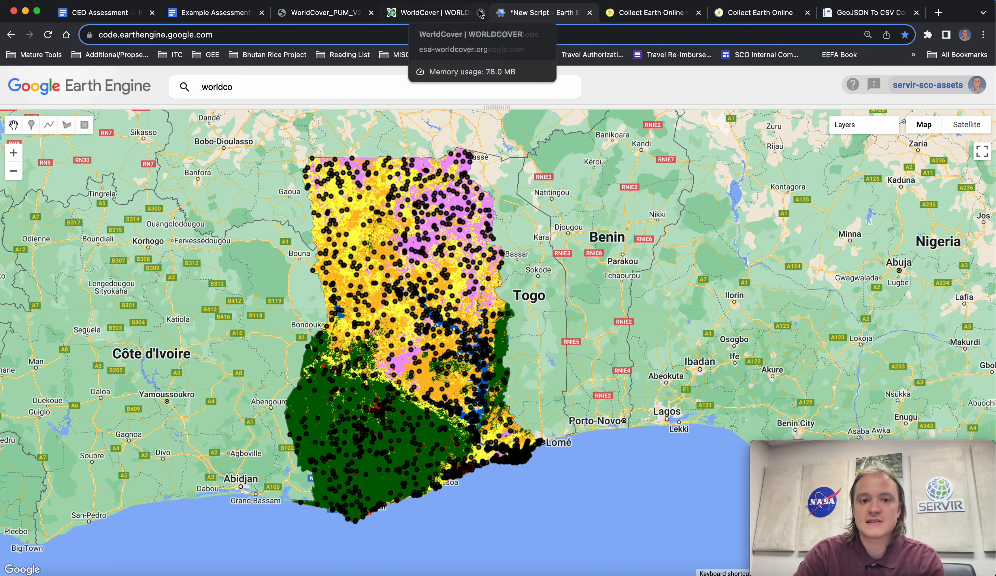
Step: Bring back the code editor and open the completed ghana_strat_sample_v3 export task's output in Google Drive
{"action": "left_click", "coordinate": [491, 107]}
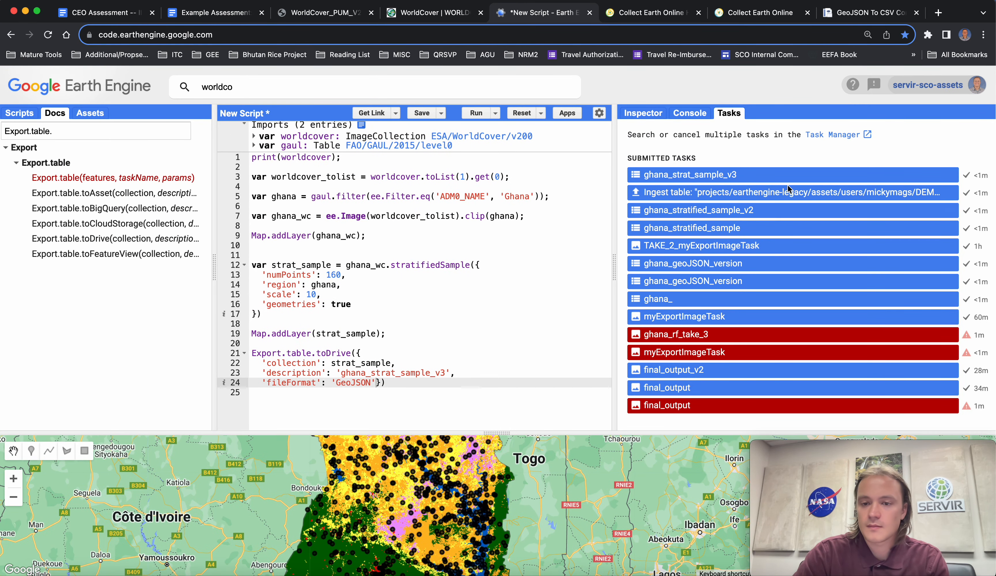
{"action": "left_click", "coordinate": [746, 178]}
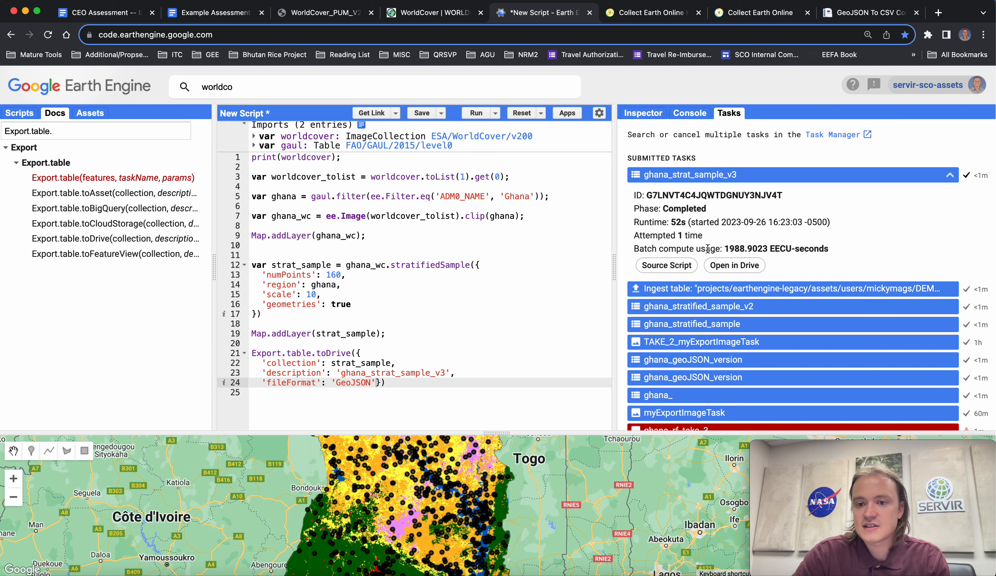
{"action": "left_click", "coordinate": [725, 268]}
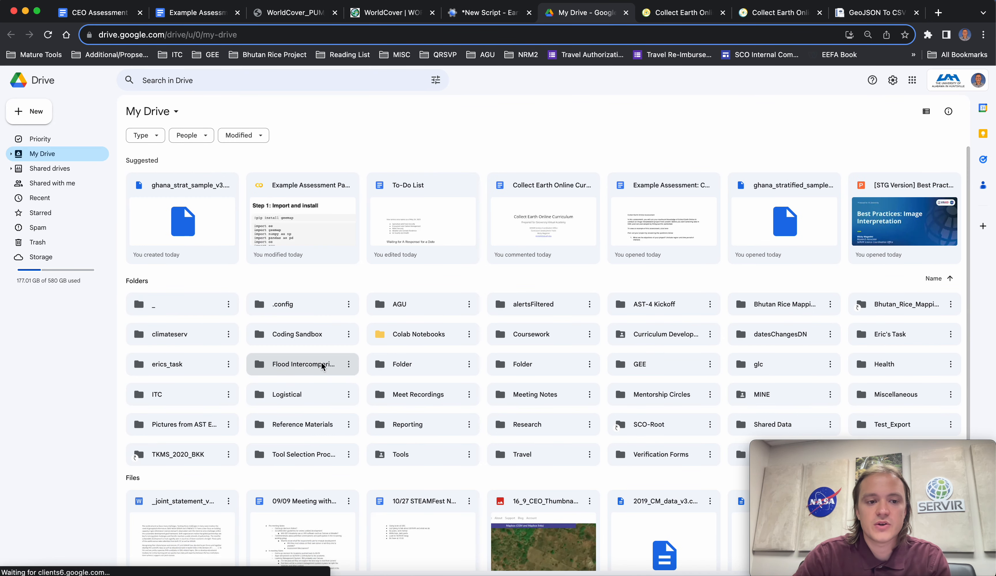
{"action": "double_click", "coordinate": [218, 193]}
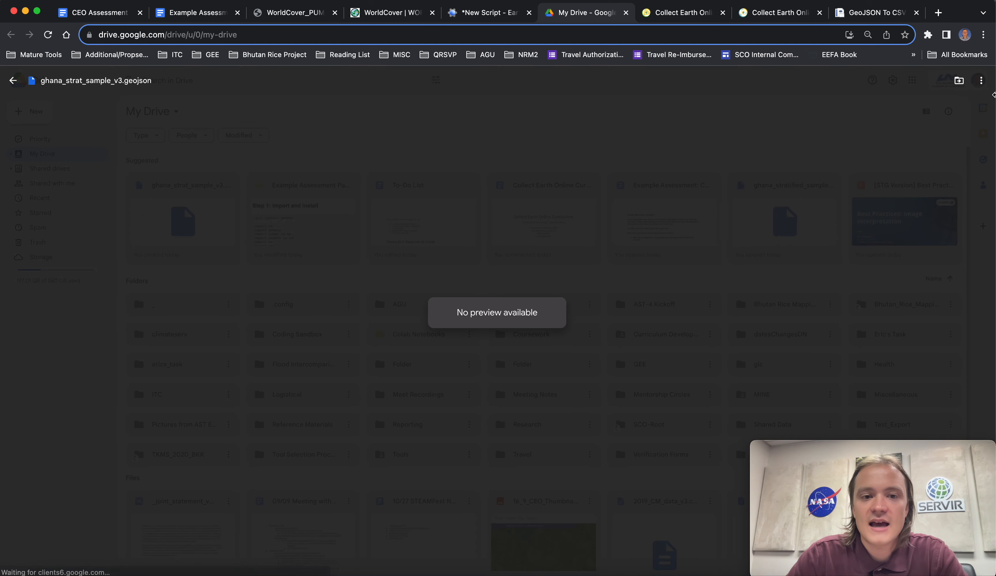
{"action": "left_click", "coordinate": [983, 86]}
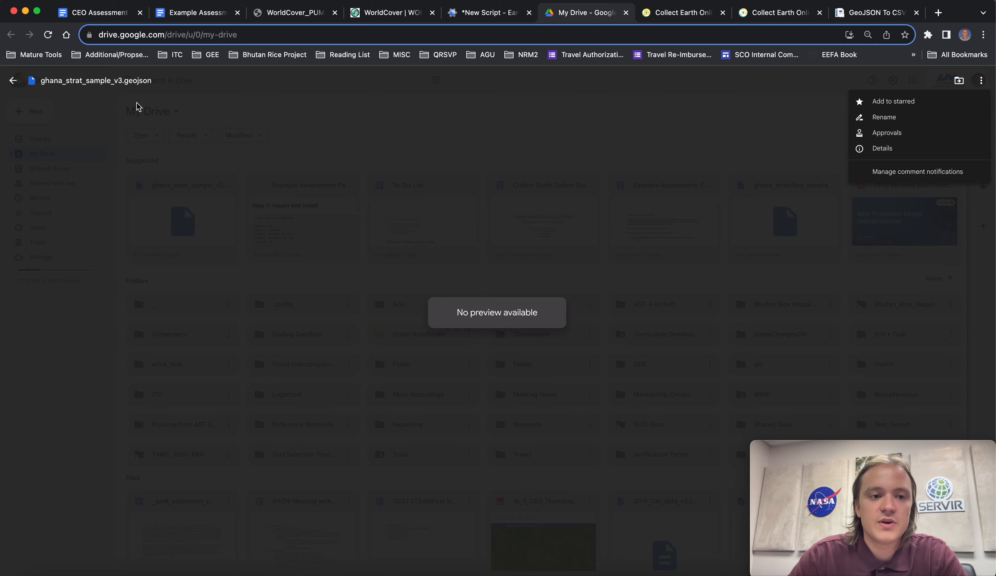
{"action": "left_click", "coordinate": [13, 81]}
Step: Download ghana_strat_sample_v3.geojson from Drive and load it as the input file of the convertcsv.com GeoJSON to CSV converter
{"action": "right_click", "coordinate": [214, 236]}
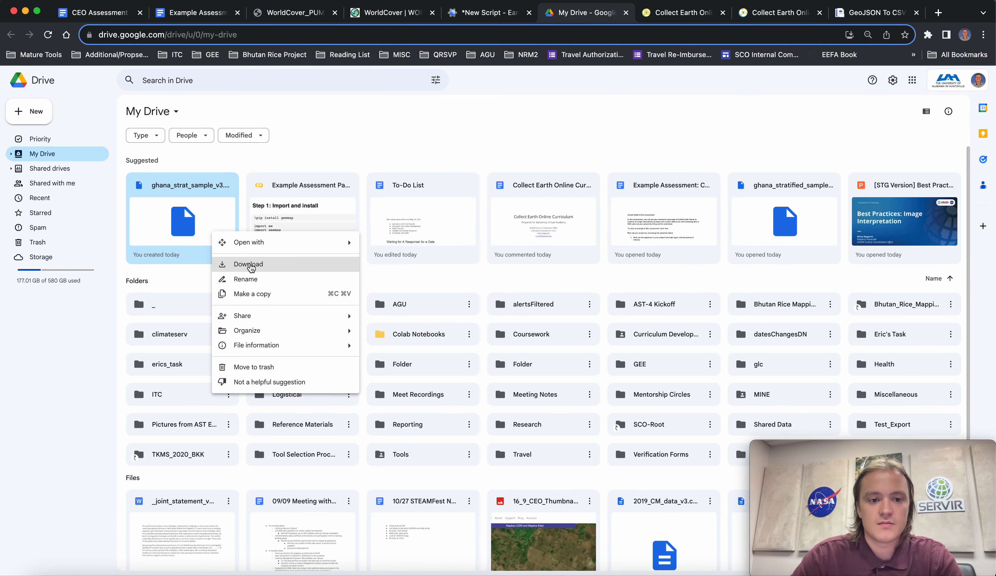
{"action": "left_click", "coordinate": [252, 265]}
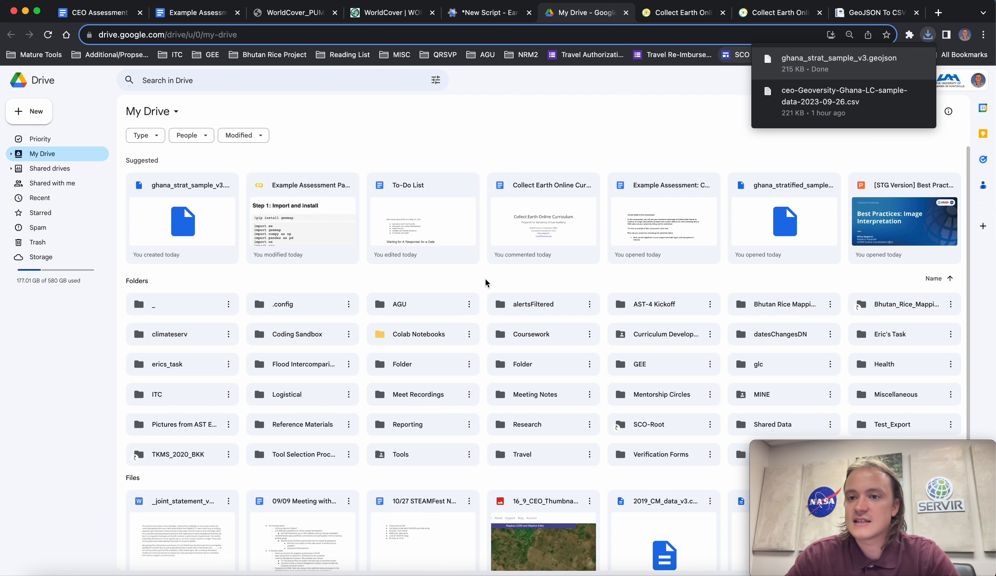
{"action": "left_click", "coordinate": [879, 12]}
{"action": "scroll", "coordinate": [355, 241], "scroll_direction": "up", "scroll_amount": 5}
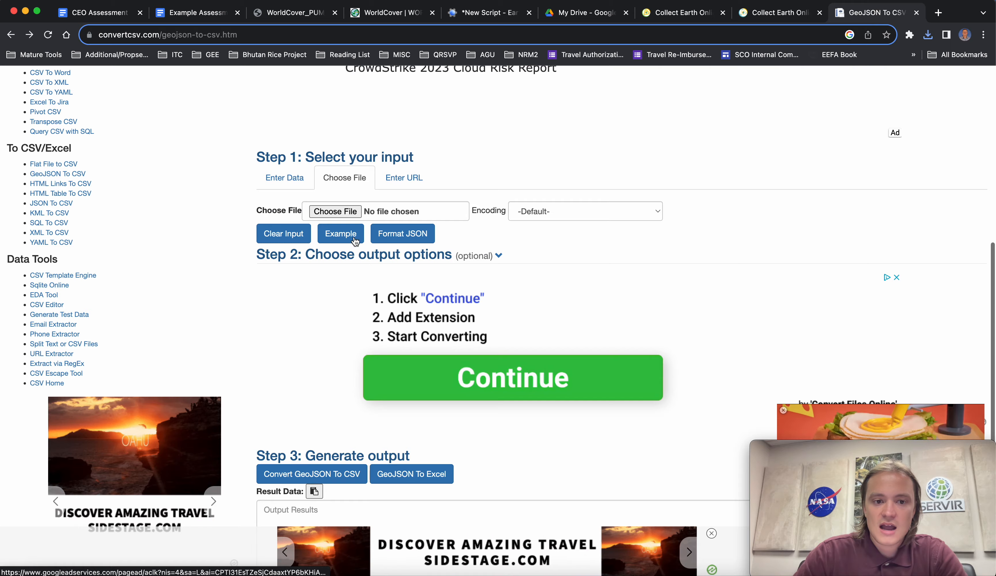
{"action": "left_click", "coordinate": [335, 211]}
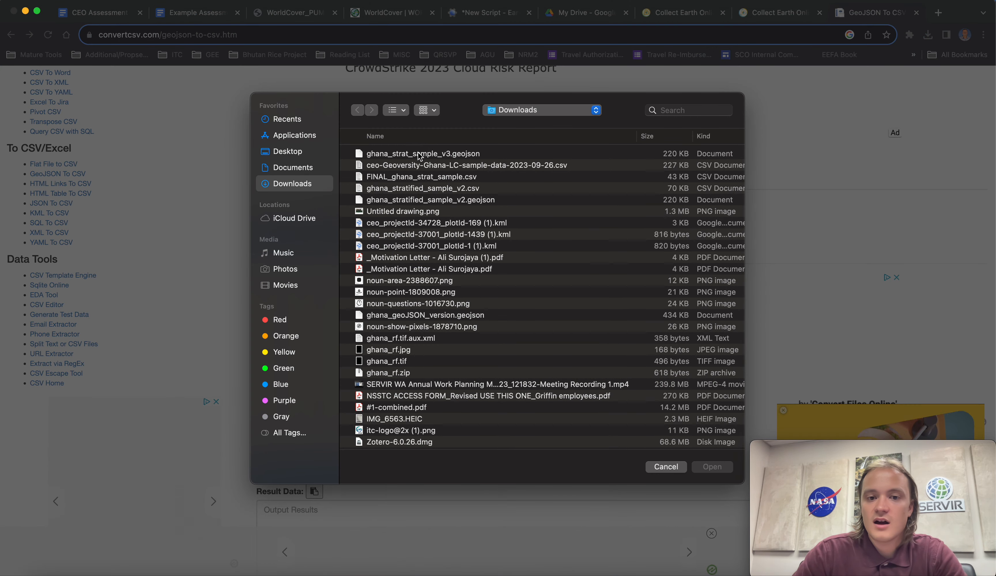
{"action": "left_click", "coordinate": [420, 154]}
{"action": "left_click", "coordinate": [712, 466]}
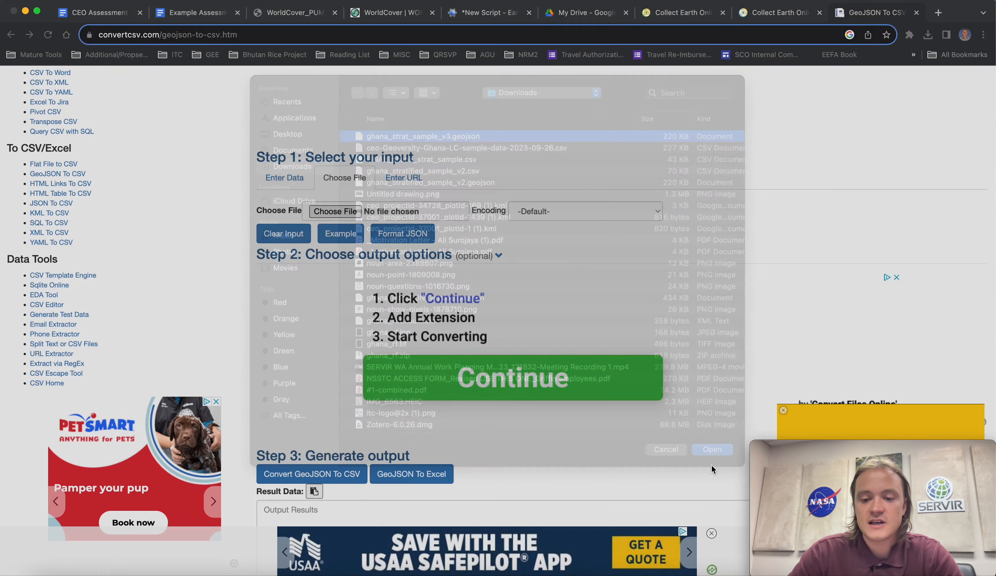
{"action": "scroll", "coordinate": [671, 238], "scroll_direction": "down", "scroll_amount": 2}
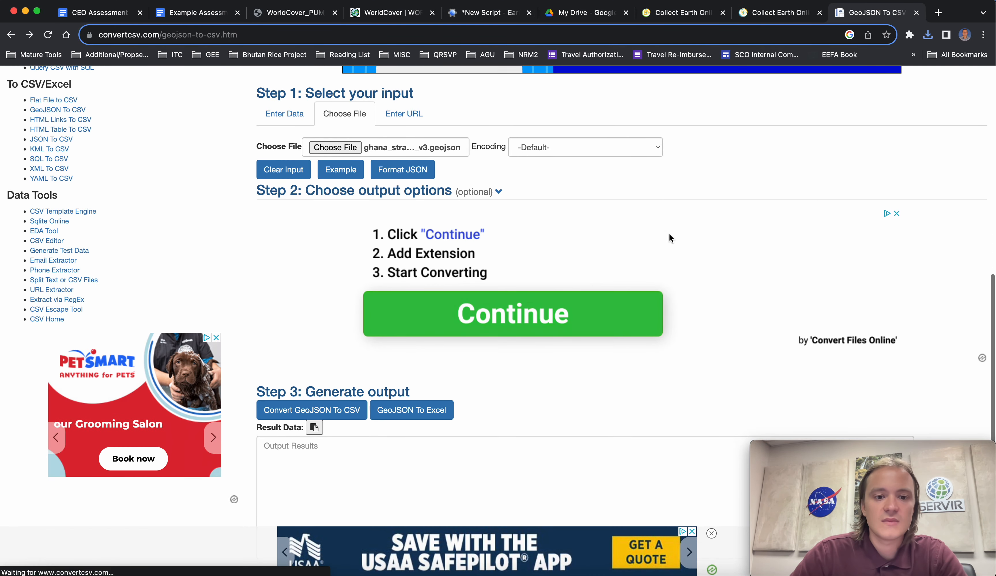
{"action": "scroll", "coordinate": [318, 309], "scroll_direction": "down", "scroll_amount": 3}
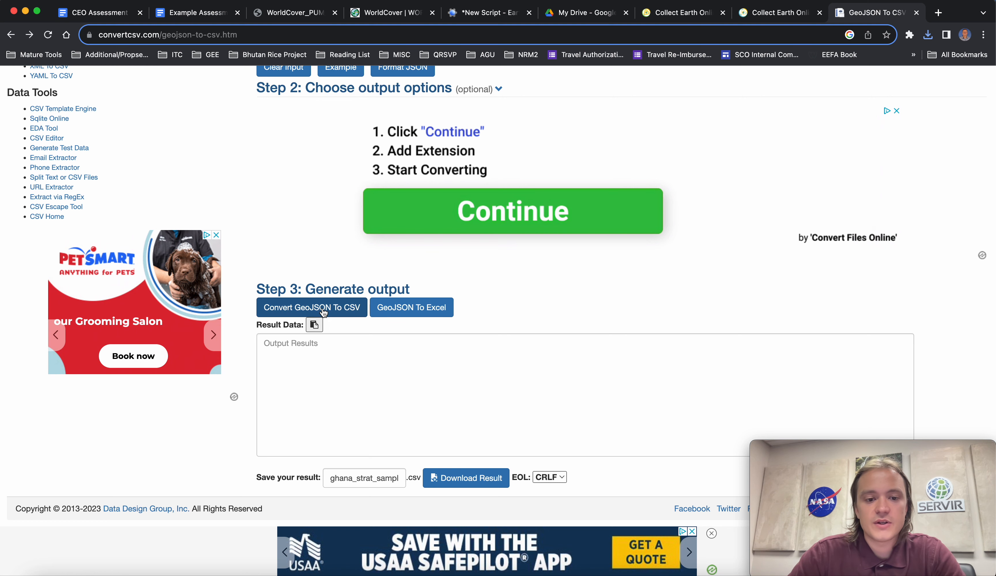
{"action": "scroll", "coordinate": [262, 226], "scroll_direction": "up", "scroll_amount": 5}
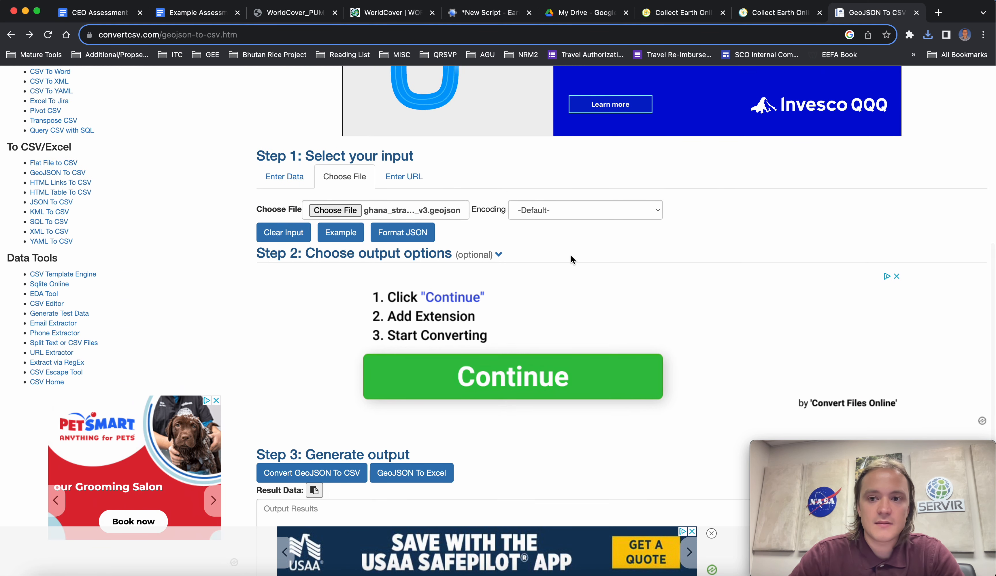
Step: Open the downloaded ghana_strat_sample_v3.geojson as raw text in a new browser tab
{"action": "left_click", "coordinate": [938, 13]}
{"action": "left_click", "coordinate": [928, 35]}
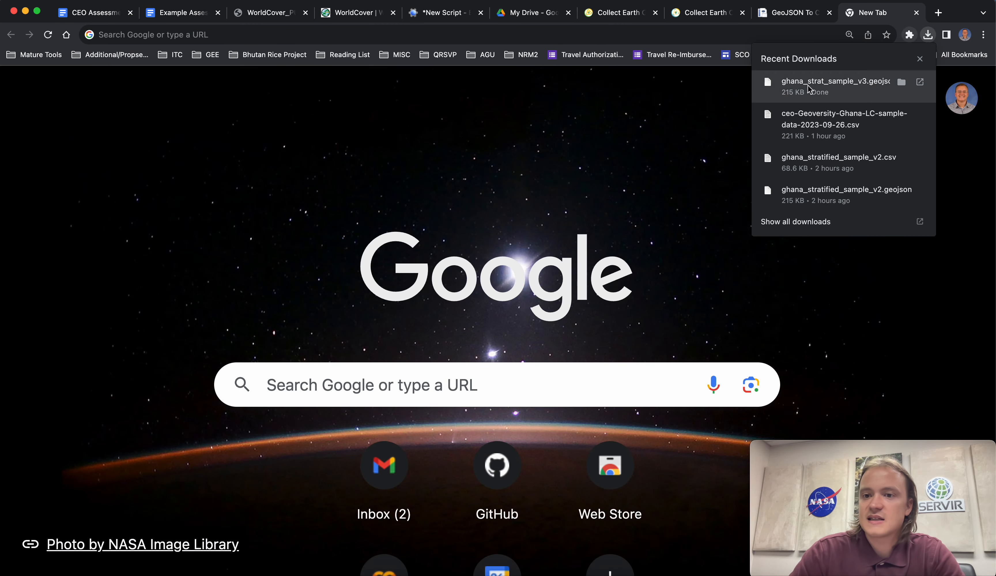
{"action": "left_click_drag", "start_coordinate": [807, 85], "coordinate": [970, 20]}
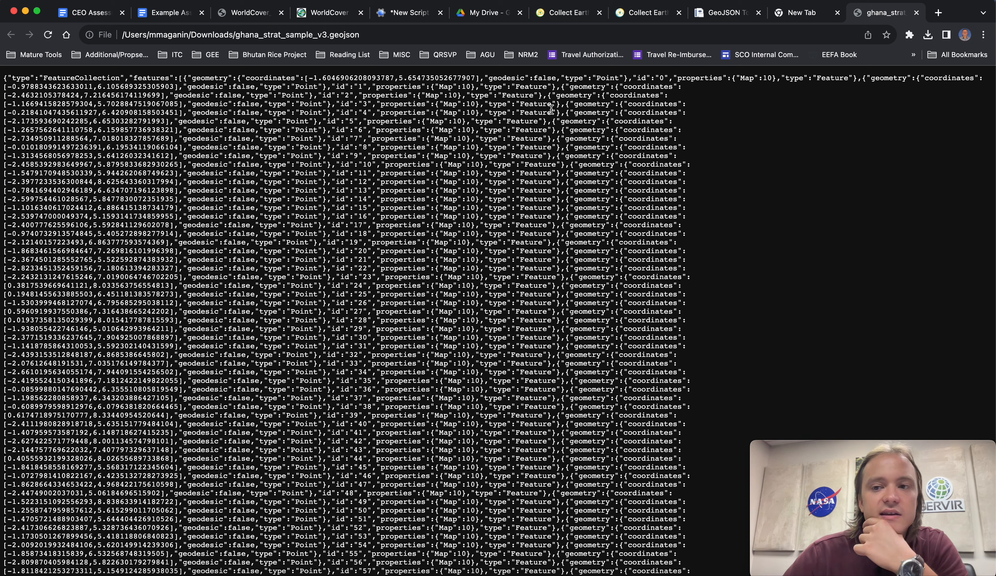
{"action": "left_click", "coordinate": [930, 36]}
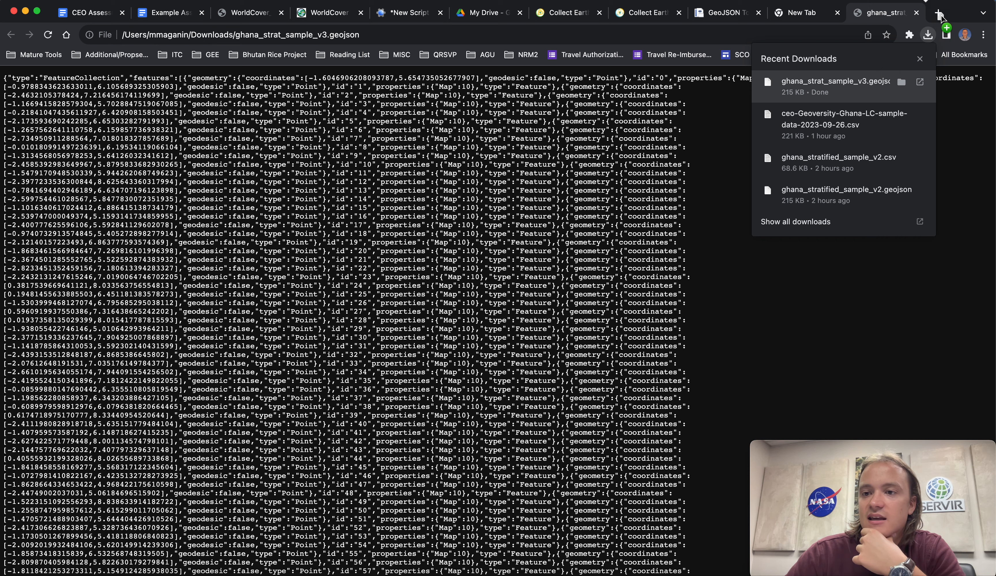
{"action": "left_click_drag", "start_coordinate": [953, 12], "coordinate": [937, 20]}
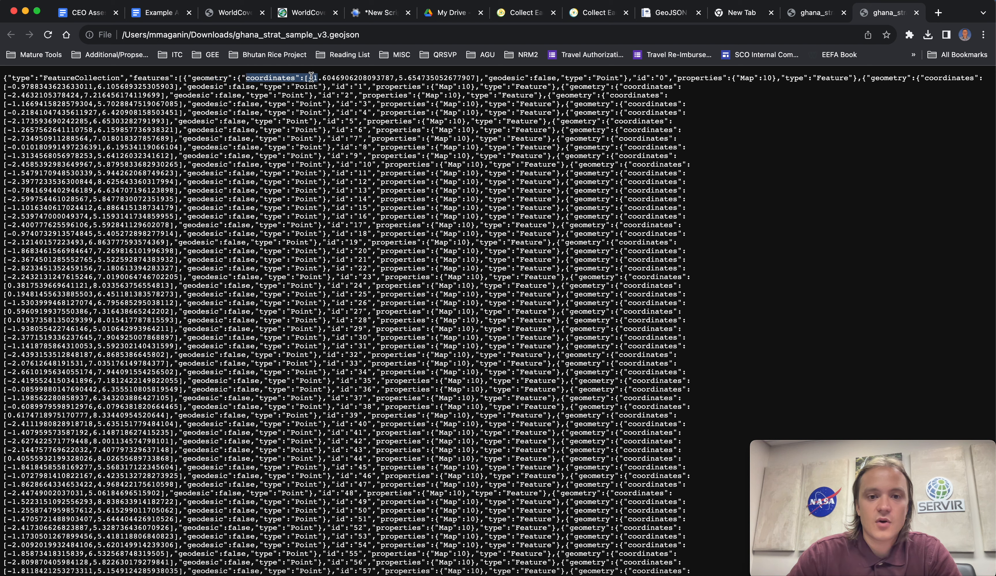
Step: Examine the coordinate pairs of the first two point features in the raw GeoJSON text
{"action": "left_click_drag", "start_coordinate": [308, 77], "coordinate": [474, 74]}
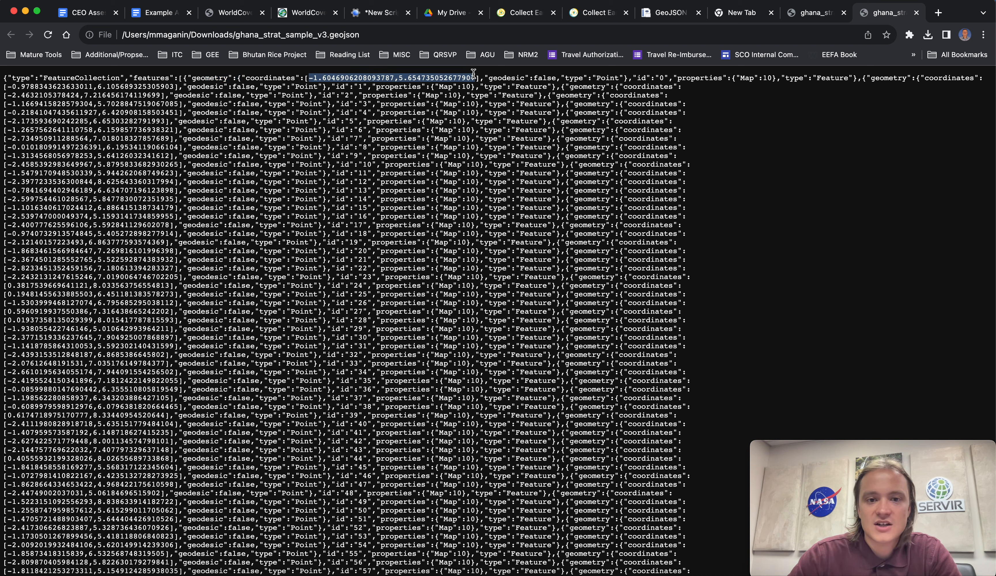
{"action": "left_click", "coordinate": [338, 76]}
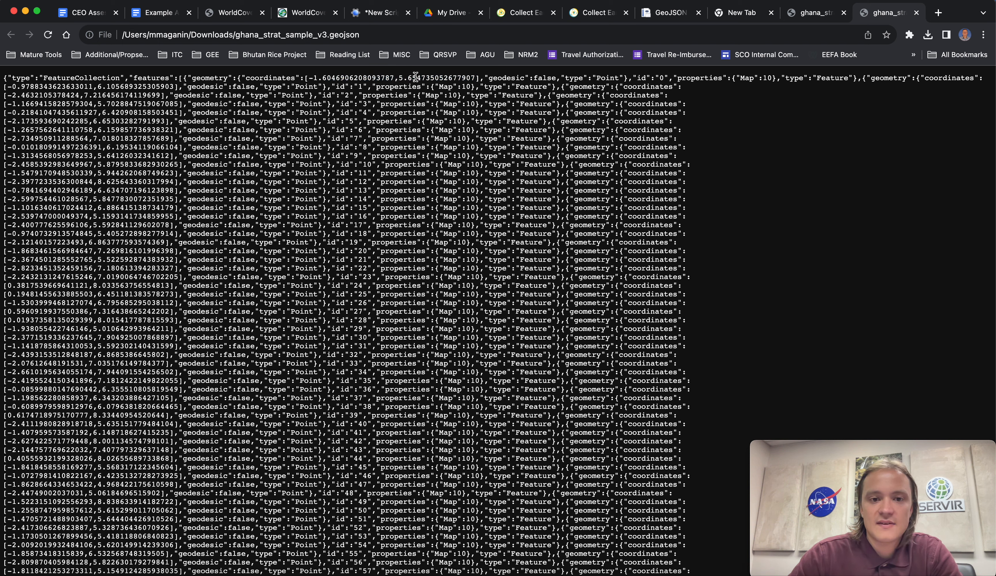
{"action": "left_click_drag", "start_coordinate": [15, 88], "coordinate": [179, 89]}
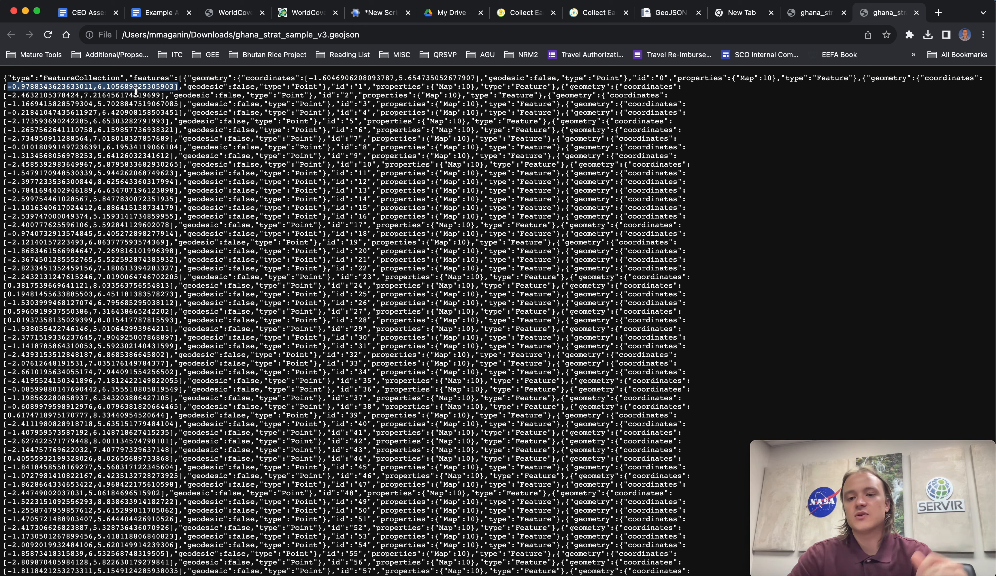
{"action": "left_click", "coordinate": [142, 109]}
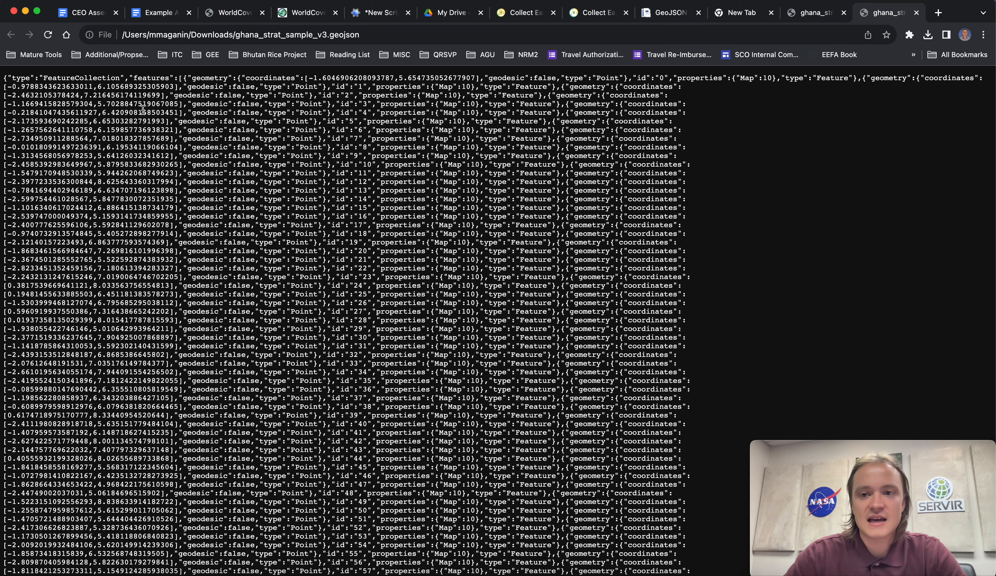
Step: Return to the GeoJSON to CSV converter and try to download the result without running the conversion
{"action": "left_click", "coordinate": [814, 15]}
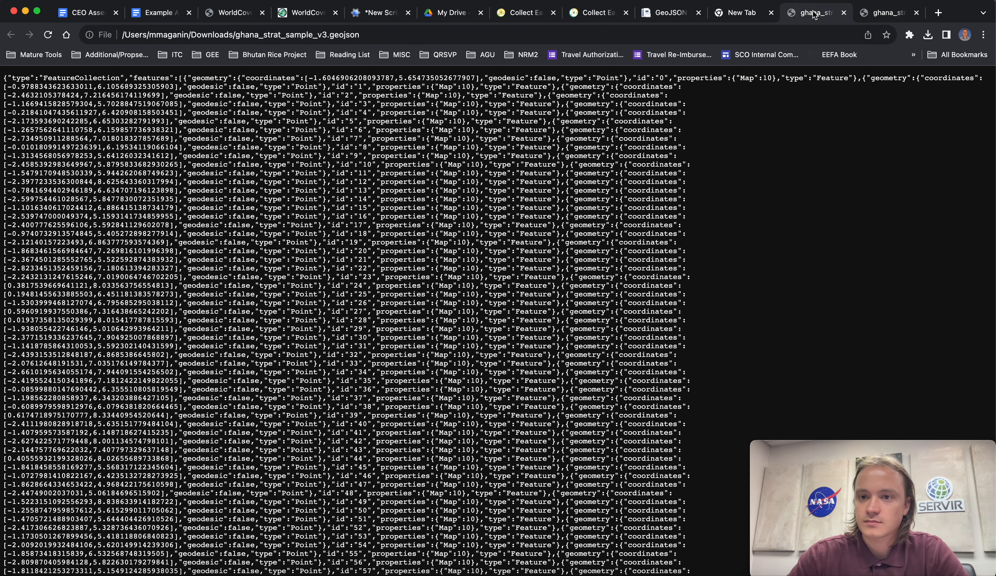
{"action": "left_click", "coordinate": [733, 13]}
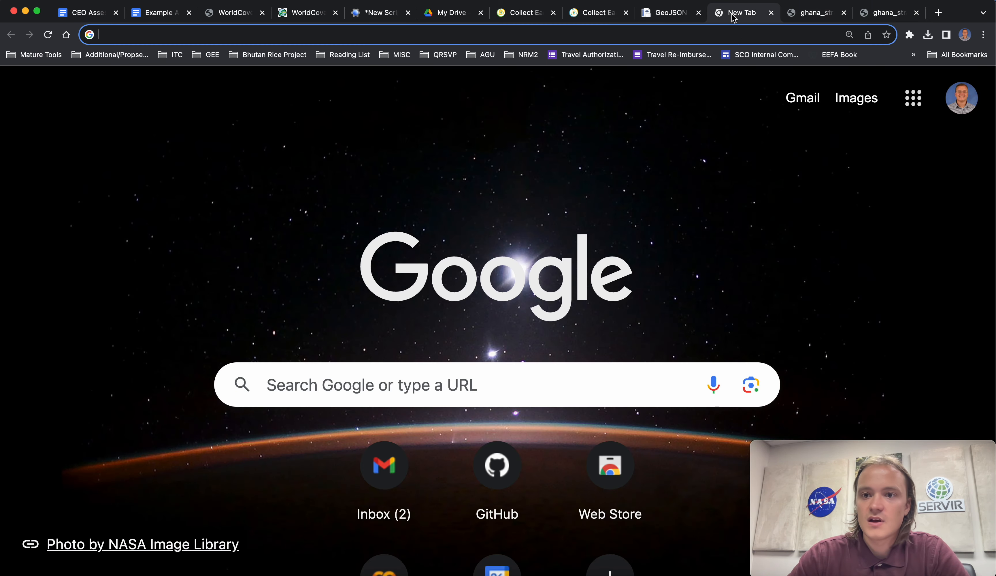
{"action": "left_click", "coordinate": [670, 14]}
{"action": "scroll", "coordinate": [689, 295], "scroll_direction": "down", "scroll_amount": 5}
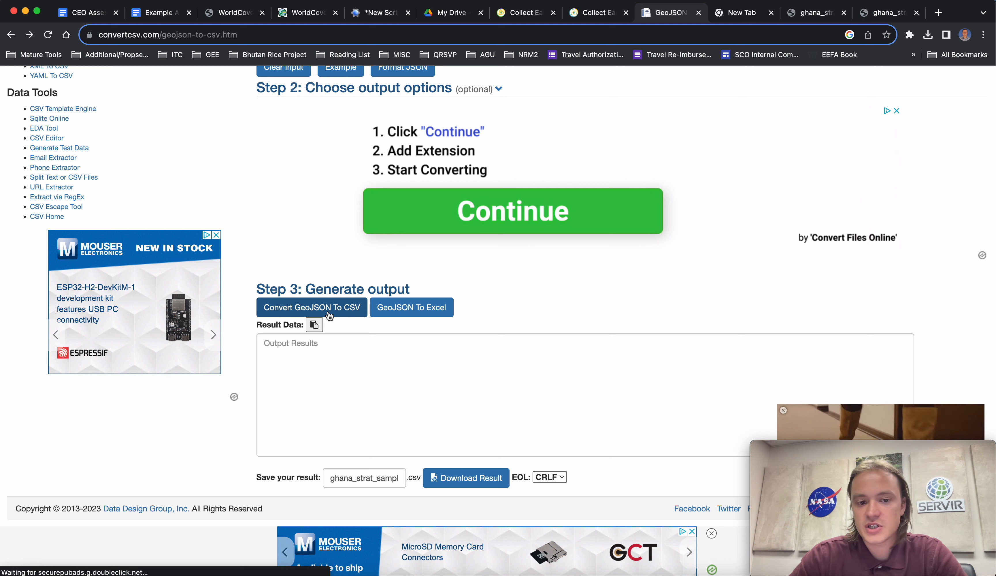
{"action": "left_click", "coordinate": [478, 482]}
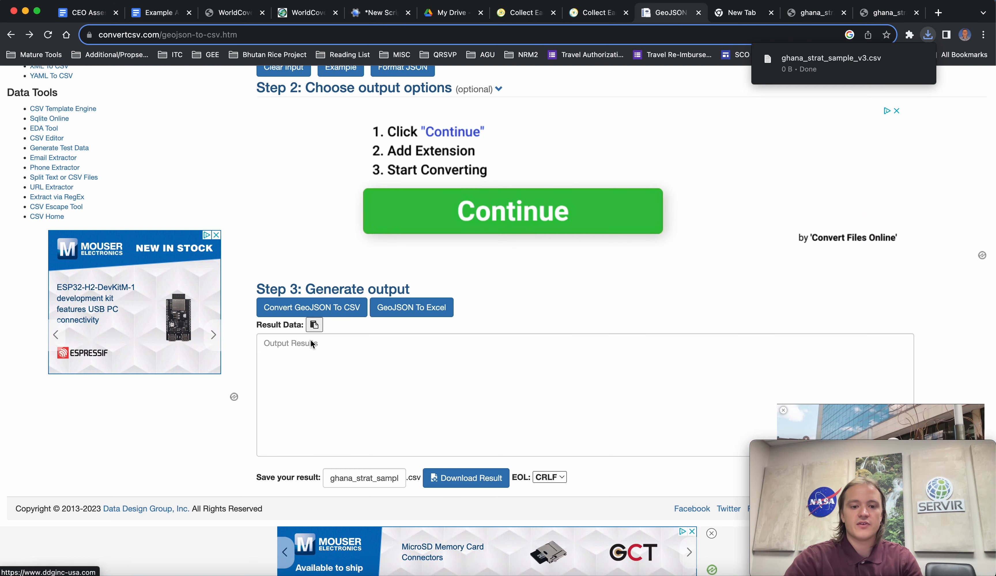
Step: Convert the loaded GeoJSON to CSV, check the latitude, longitude and Map columns, and download the result
{"action": "left_click", "coordinate": [318, 310]}
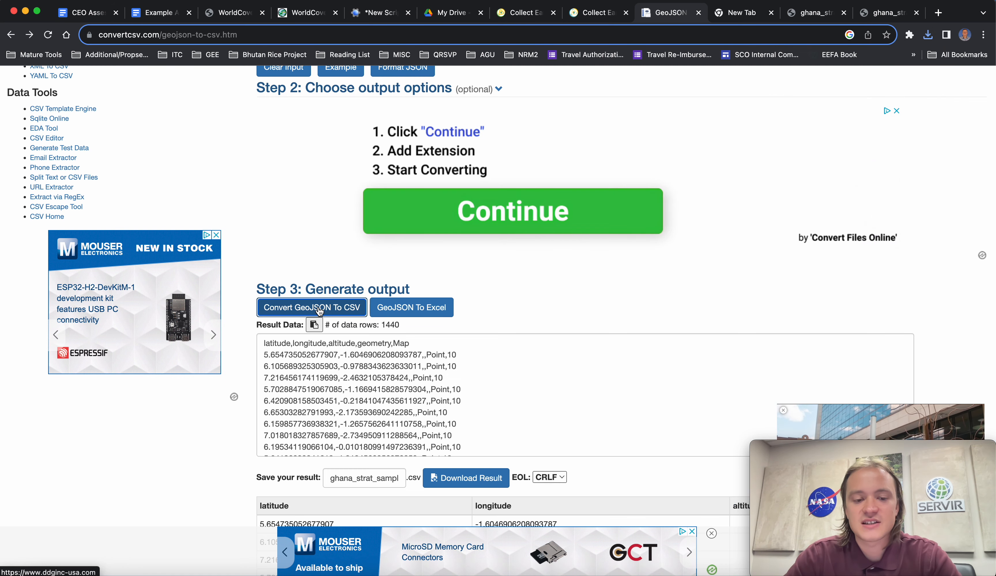
{"action": "scroll", "coordinate": [612, 317], "scroll_direction": "down", "scroll_amount": 6}
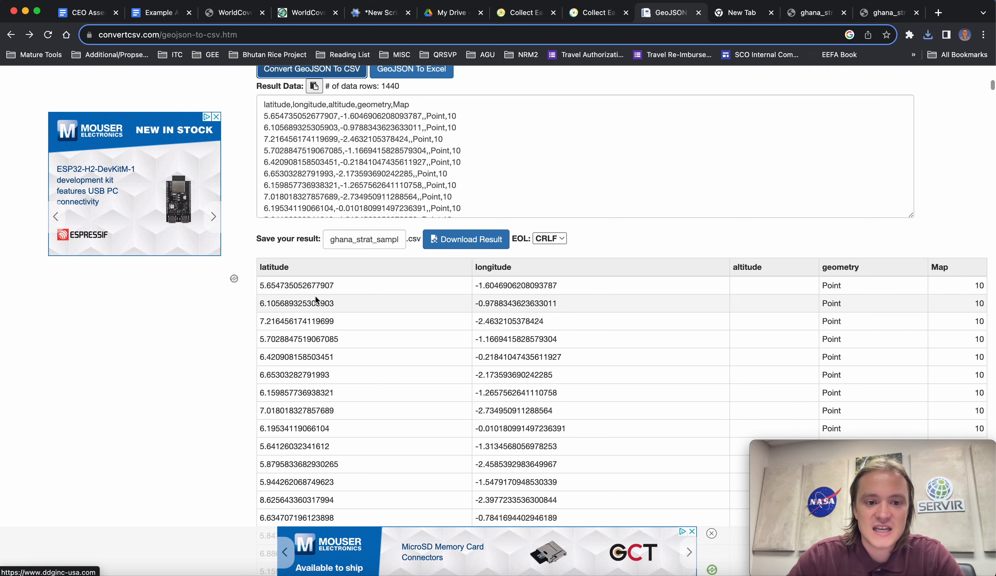
{"action": "scroll", "coordinate": [374, 176], "scroll_direction": "up", "scroll_amount": 2}
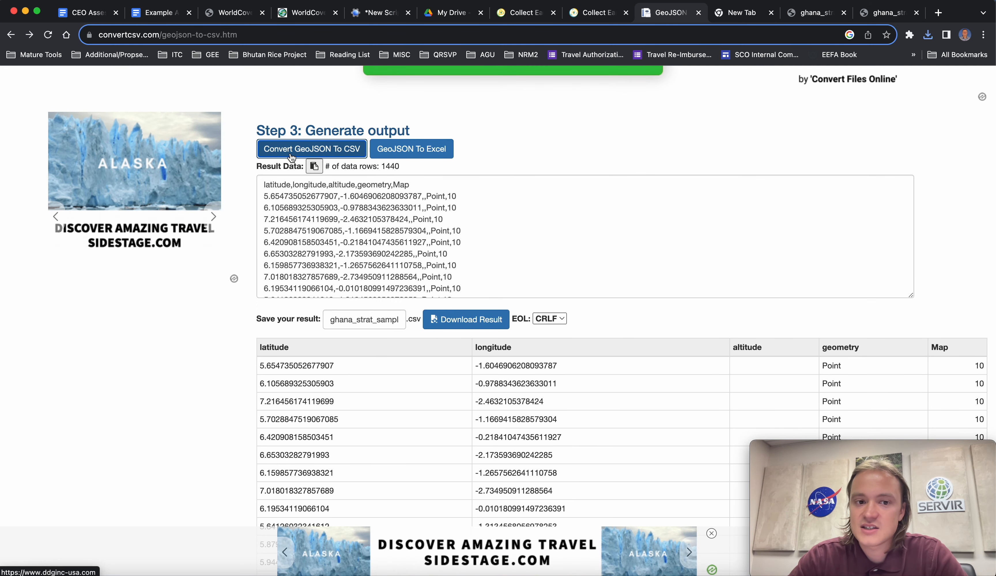
{"action": "scroll", "coordinate": [345, 240], "scroll_direction": "down", "scroll_amount": 5}
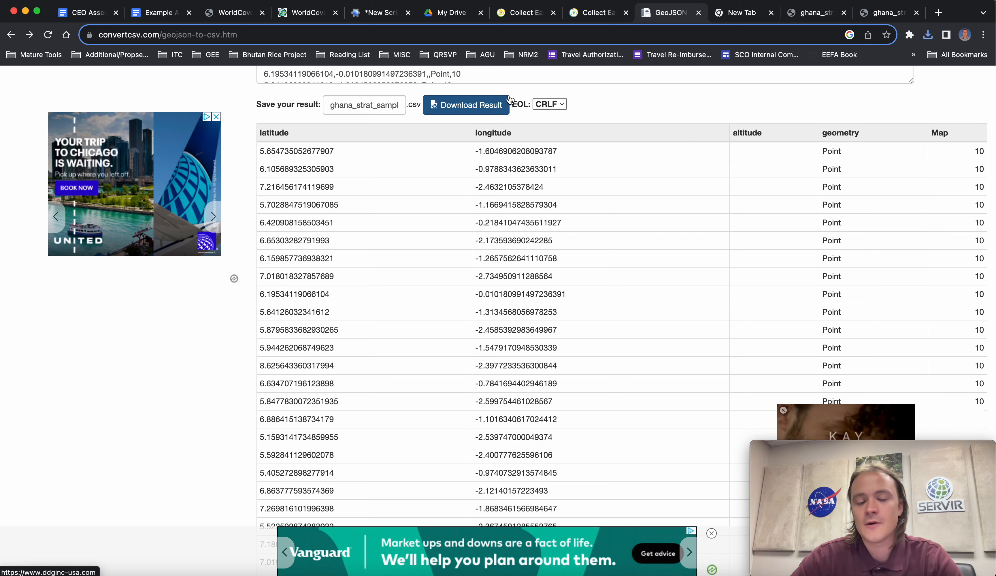
{"action": "left_click", "coordinate": [456, 110]}
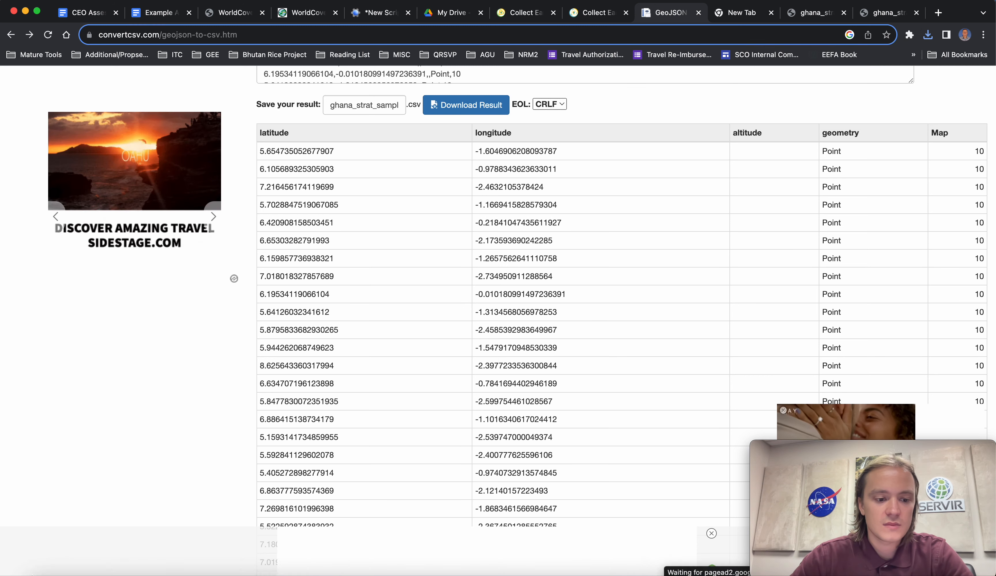
Step: Move ghana_strat_sample_v3 (1).csv from the Downloads folder into the CEO DEMO folder in Documents using Finder
{"action": "left_click", "coordinate": [44, 572]}
{"action": "left_click_drag", "start_coordinate": [327, 210], "coordinate": [342, 193]}
{"action": "left_click", "coordinate": [171, 309]}
{"action": "left_click", "coordinate": [312, 235]}
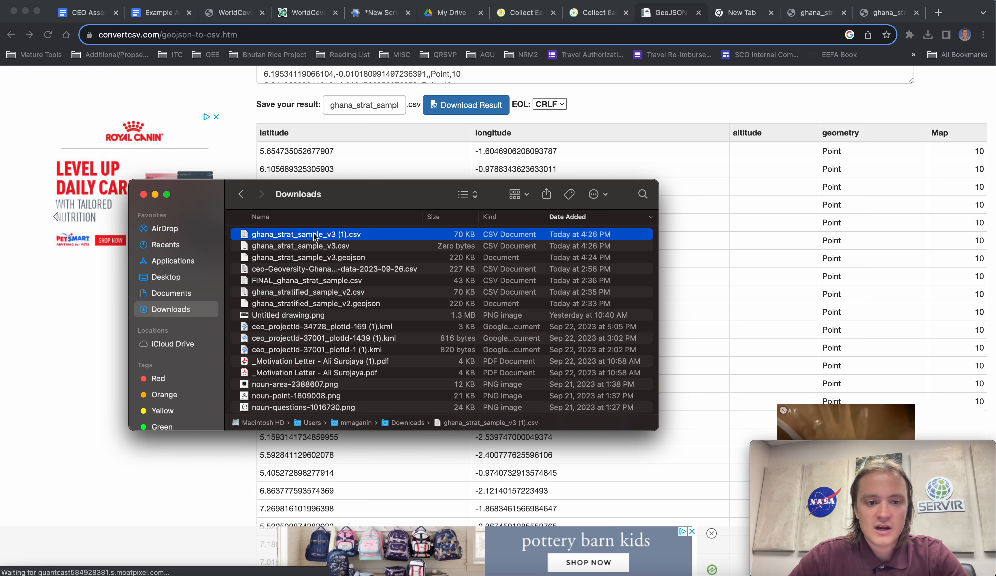
{"action": "left_click_drag", "start_coordinate": [314, 236], "coordinate": [376, 271]}
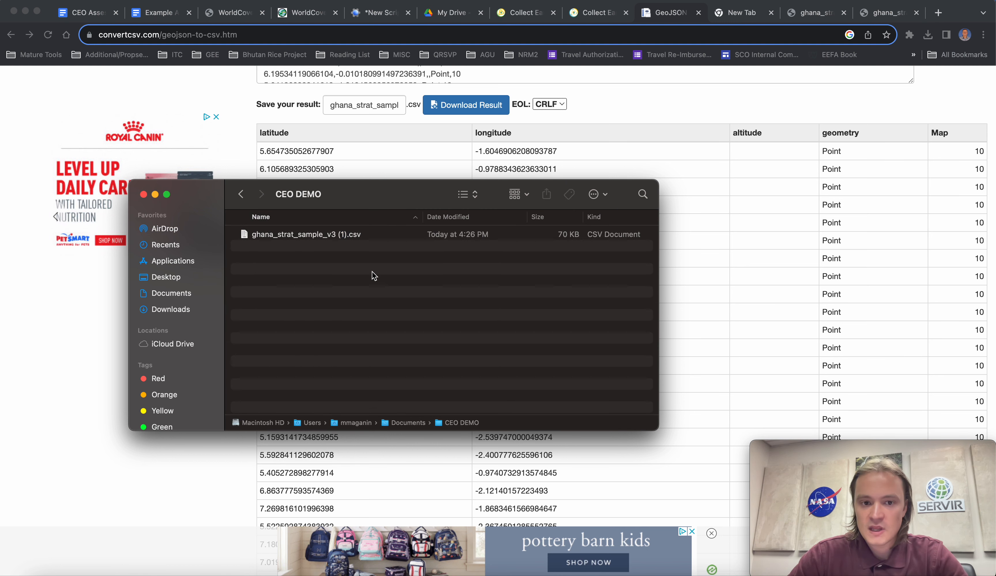
Step: Open ghana_strat_sample_v3 (1).csv from the CEO DEMO folder in Microsoft Excel
{"action": "left_click", "coordinate": [334, 234]}
{"action": "right_click", "coordinate": [332, 234]}
{"action": "mouse_move", "coordinate": [343, 254]}
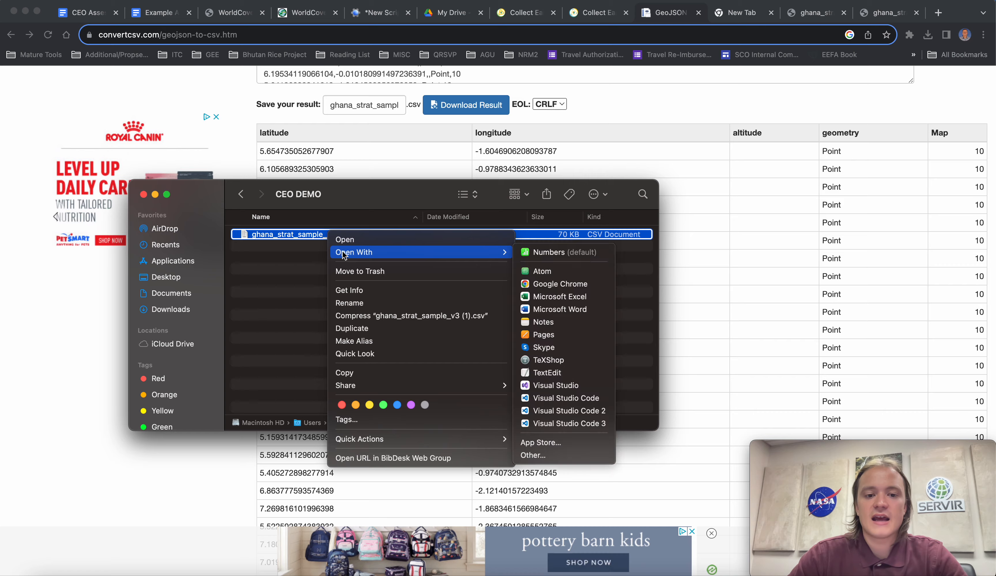
{"action": "left_click", "coordinate": [553, 297]}
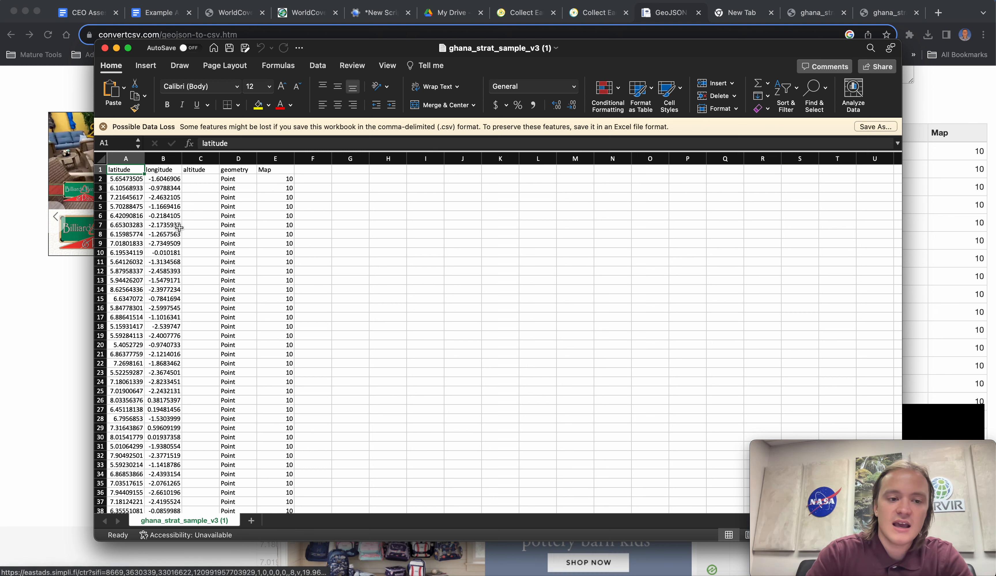
Step: Rename the latitude header to LAT and the longitude header to LON
{"action": "type", "text": "LAT"}
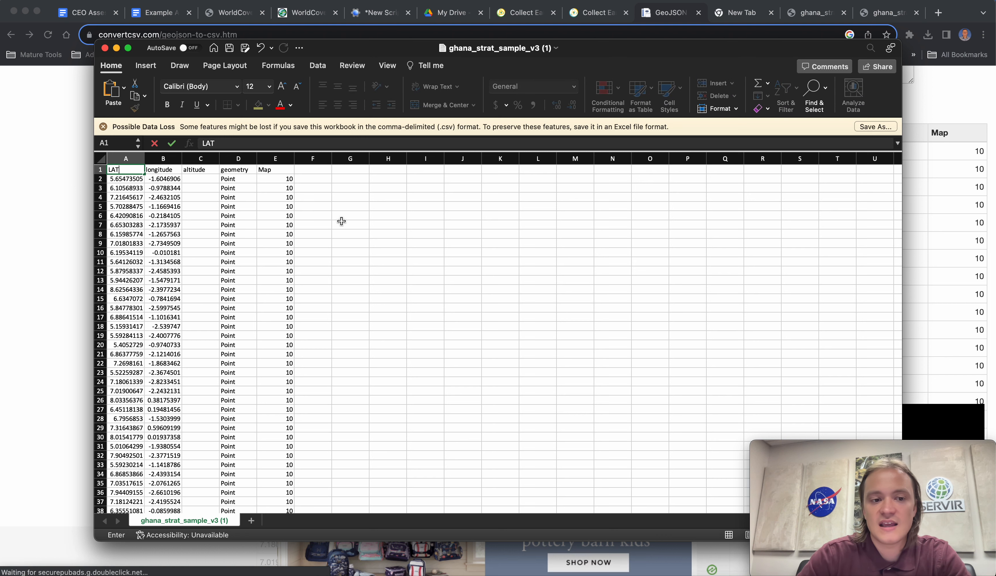
{"action": "left_click", "coordinate": [155, 169]}
{"action": "type", "text": "LO"}
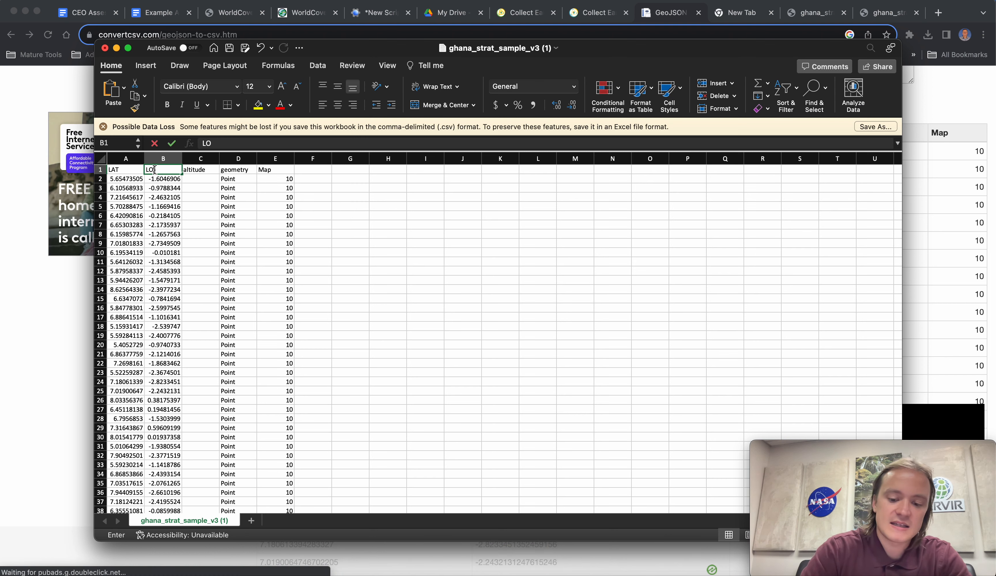
{"action": "type", "text": "N"}
{"action": "key", "text": "Return"}
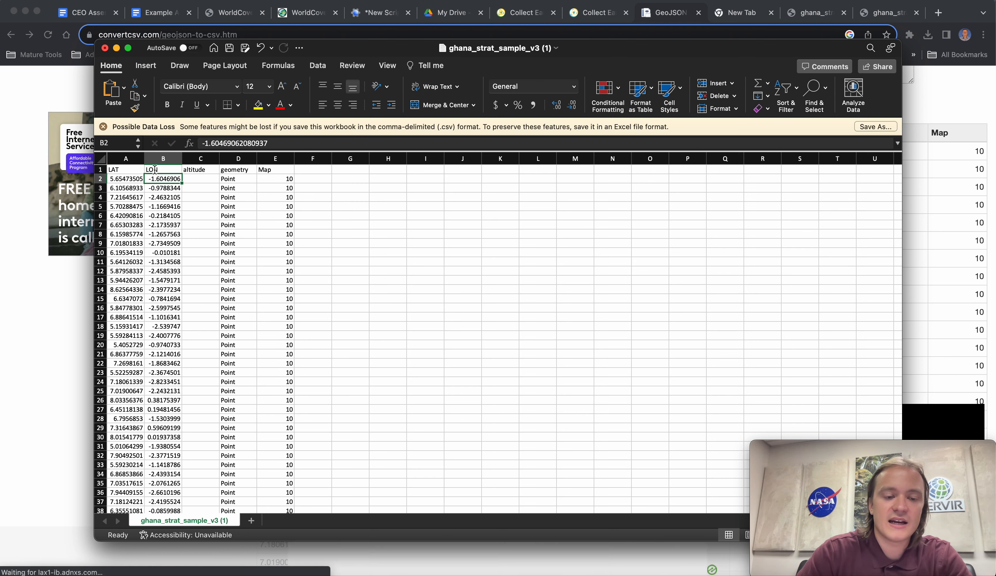
Step: Delete the entire altitude, geometry and Map columns from the sheet
{"action": "left_click", "coordinate": [199, 170]}
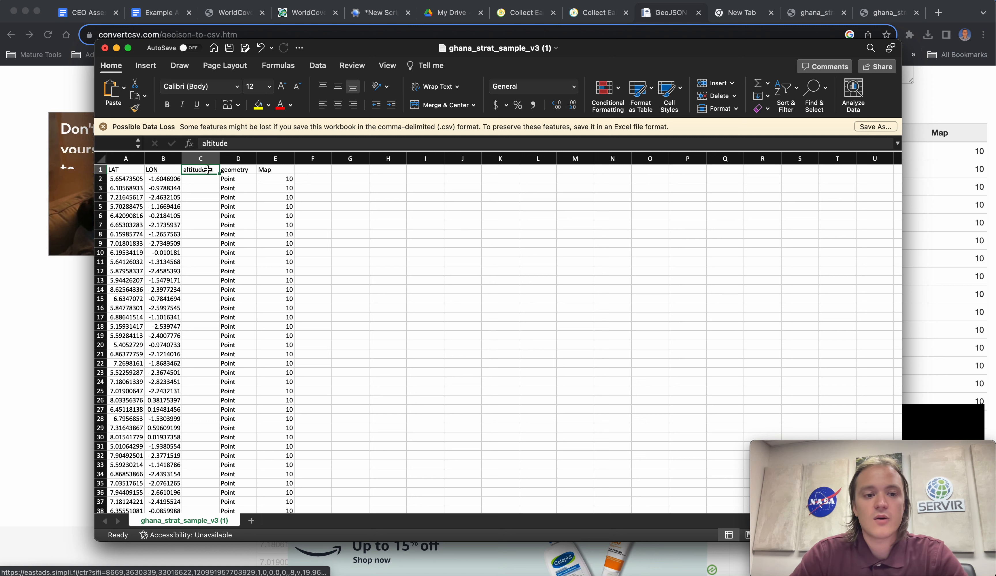
{"action": "left_click_drag", "start_coordinate": [215, 169], "coordinate": [259, 168]}
{"action": "right_click", "coordinate": [204, 170]}
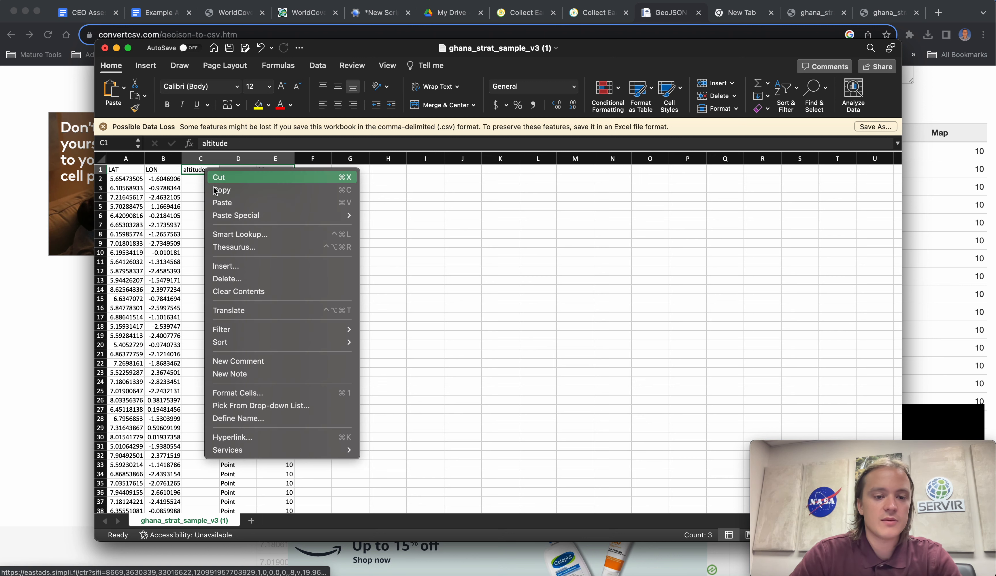
{"action": "left_click", "coordinate": [226, 278]}
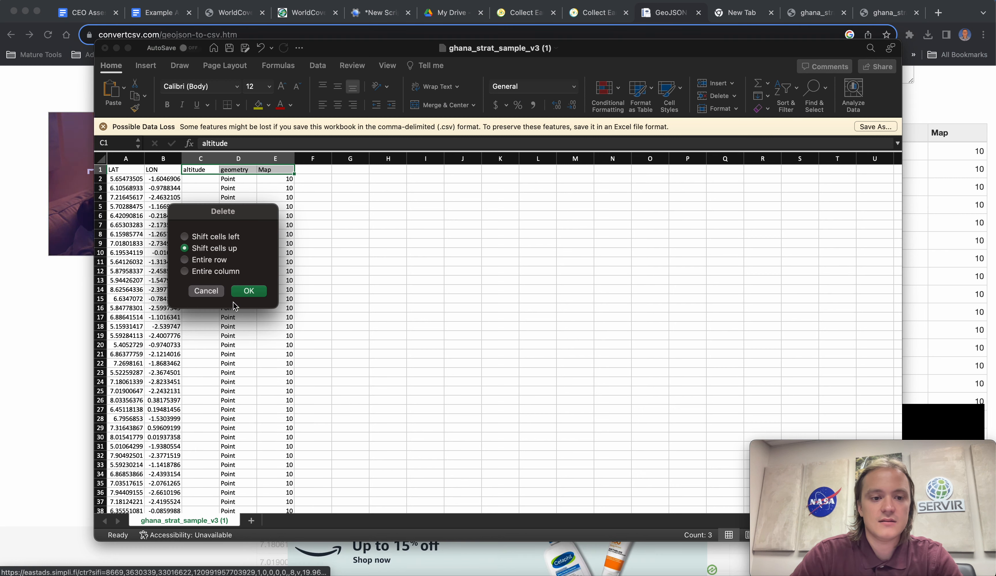
{"action": "left_click", "coordinate": [233, 271]}
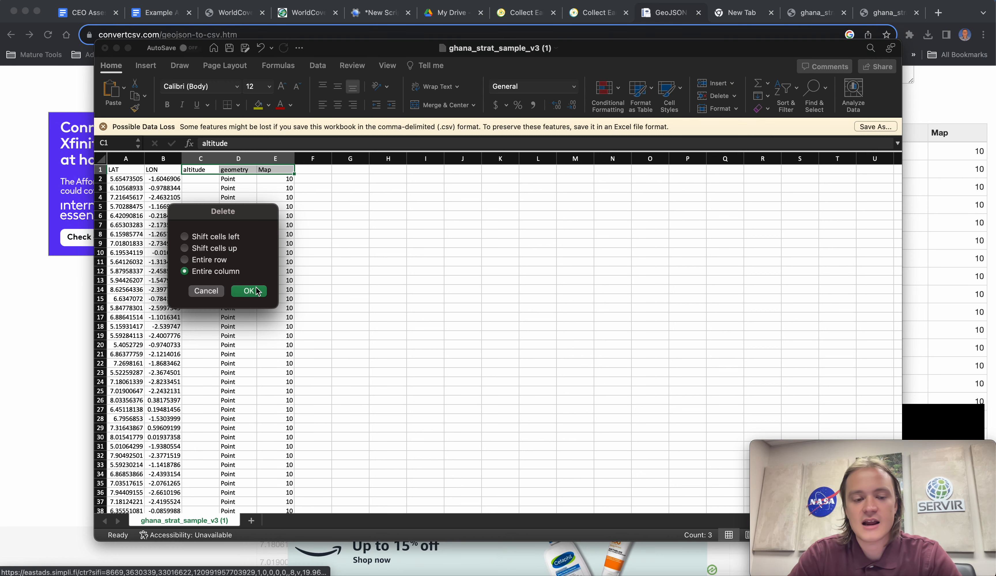
{"action": "left_click", "coordinate": [249, 291]}
Step: Add a PLOTID header in cell C1 and enter 1 as the first plot ID in C2
{"action": "left_click", "coordinate": [194, 170]}
{"action": "type", "text": "PLOTID"}
{"action": "key", "text": "Return"}
{"action": "type", "text": "1"}
{"action": "key", "text": "Return"}
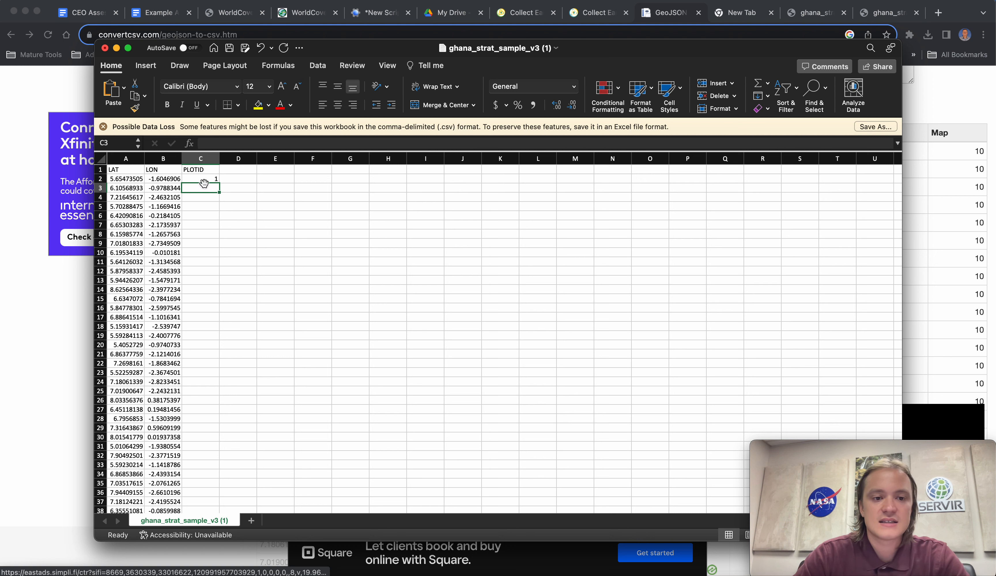
Step: Enter the formula = C2 + 1 in cell C3 for the second plot ID
{"action": "left_click", "coordinate": [205, 142]}
{"action": "type", "text": "= C2 + 1"}
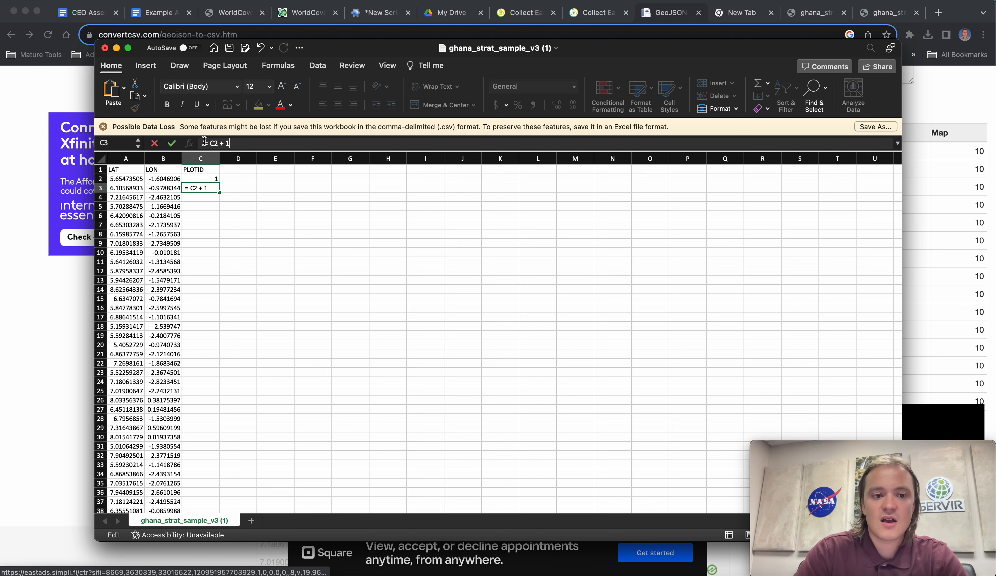
{"action": "key", "text": "Return"}
Step: Try rewriting the formula in C3 to add 1 to C1, and remove the space before the equals sign
{"action": "left_click", "coordinate": [197, 189]}
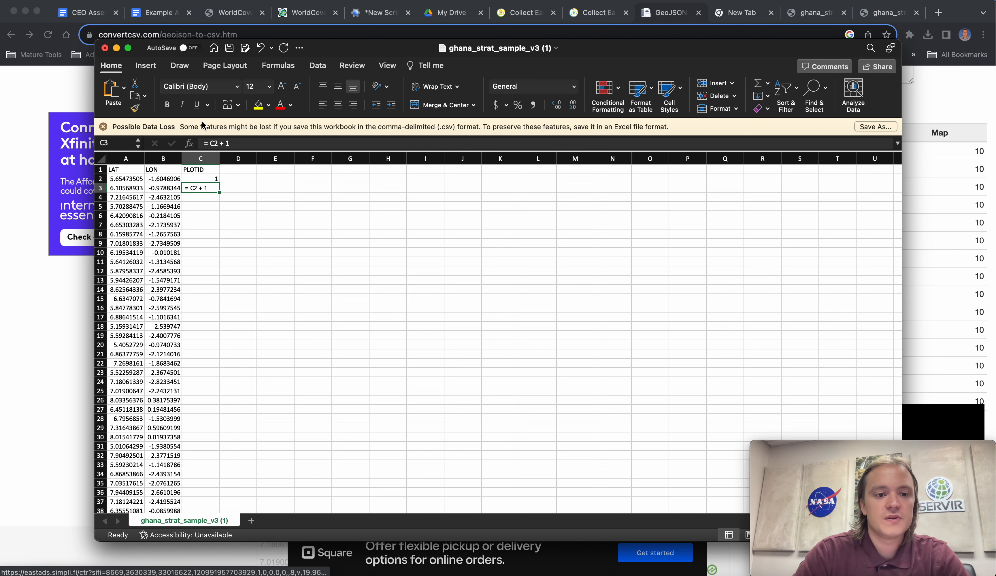
{"action": "left_click", "coordinate": [239, 140]}
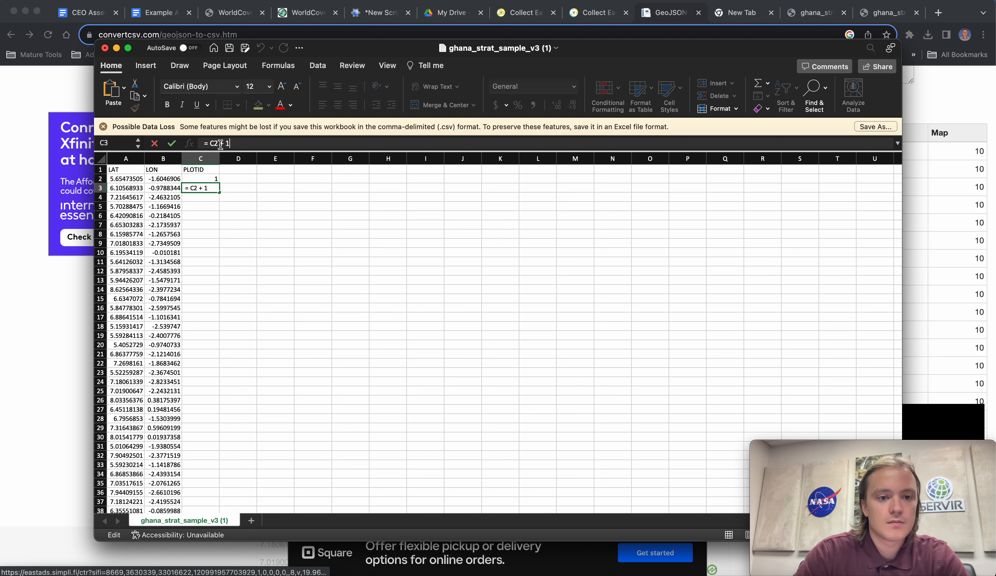
{"action": "key", "text": "Escape"}
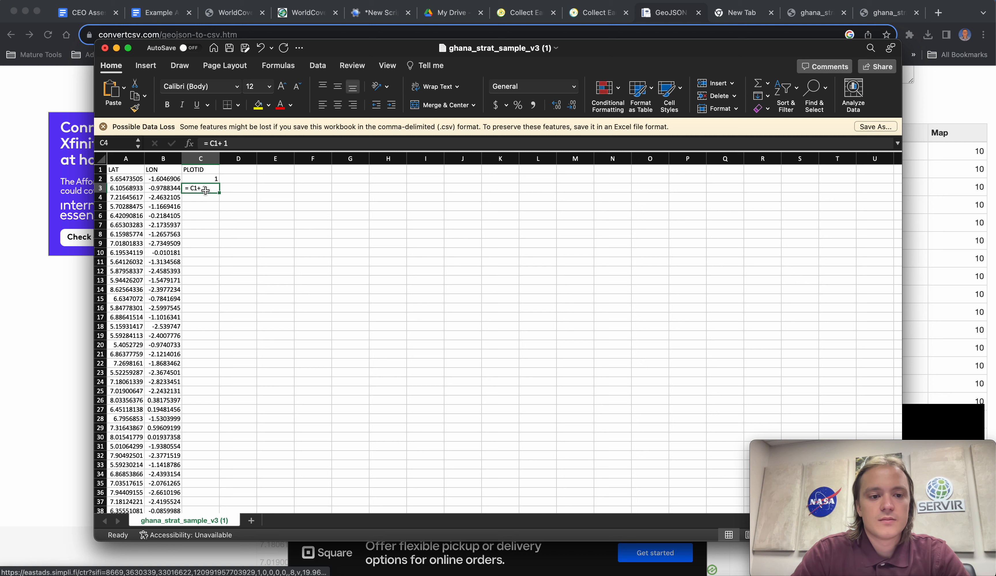
{"action": "left_click", "coordinate": [204, 144]}
{"action": "key", "text": "BackSpace"}
{"action": "key", "text": "Return"}
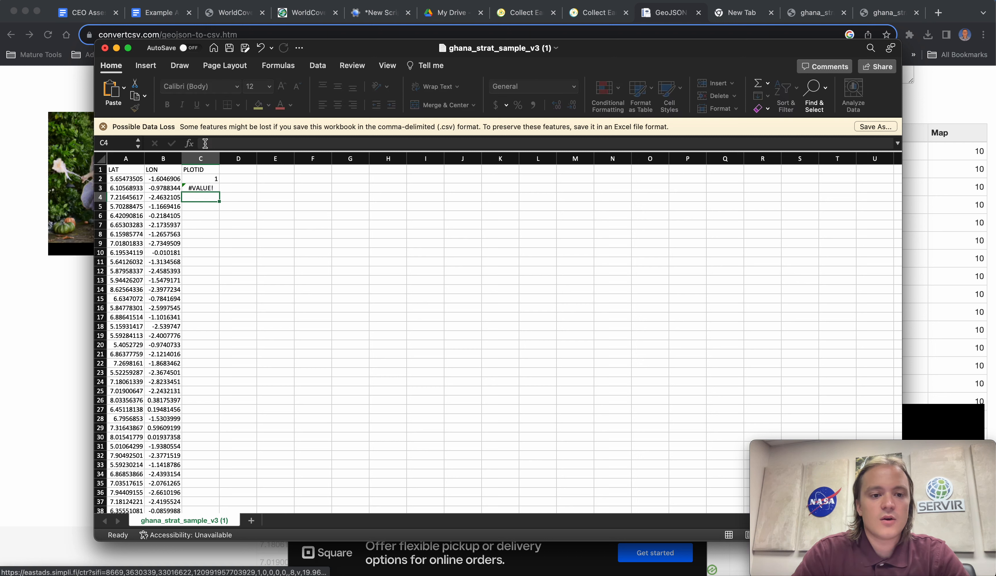
Step: Correct the cell reference in C3 so the formula reads = C2+ 1
{"action": "left_click", "coordinate": [204, 190]}
{"action": "left_click", "coordinate": [210, 177]}
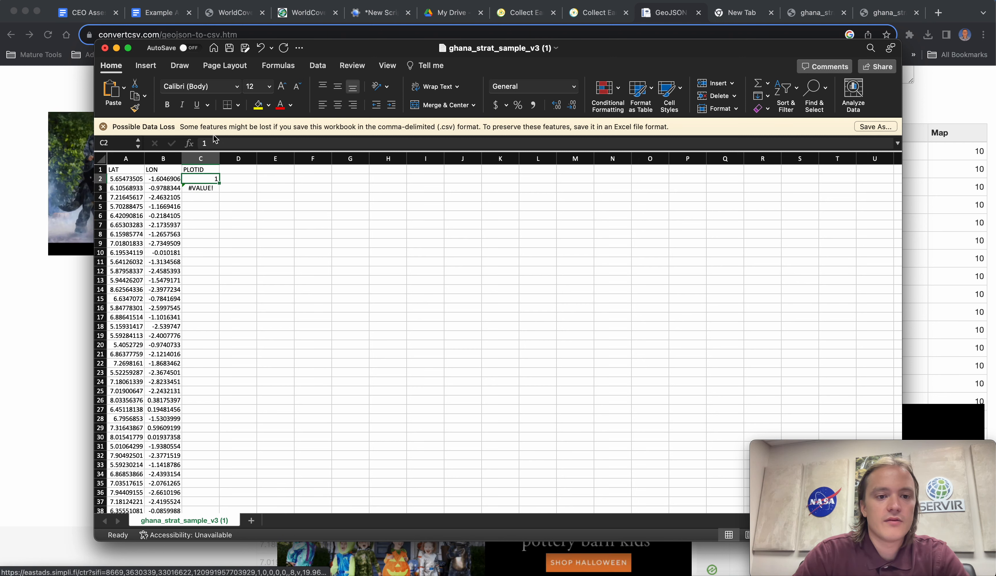
{"action": "left_click", "coordinate": [204, 190]}
{"action": "left_click", "coordinate": [216, 145]}
{"action": "key", "text": "BackSpace"}
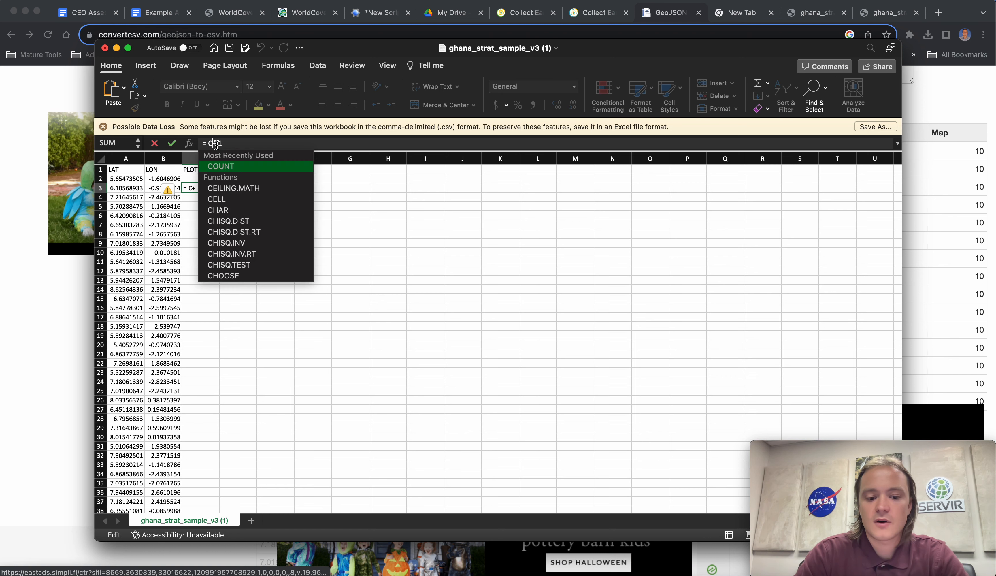
{"action": "type", "text": "2"}
{"action": "key", "text": "Return"}
{"action": "left_click", "coordinate": [210, 187]}
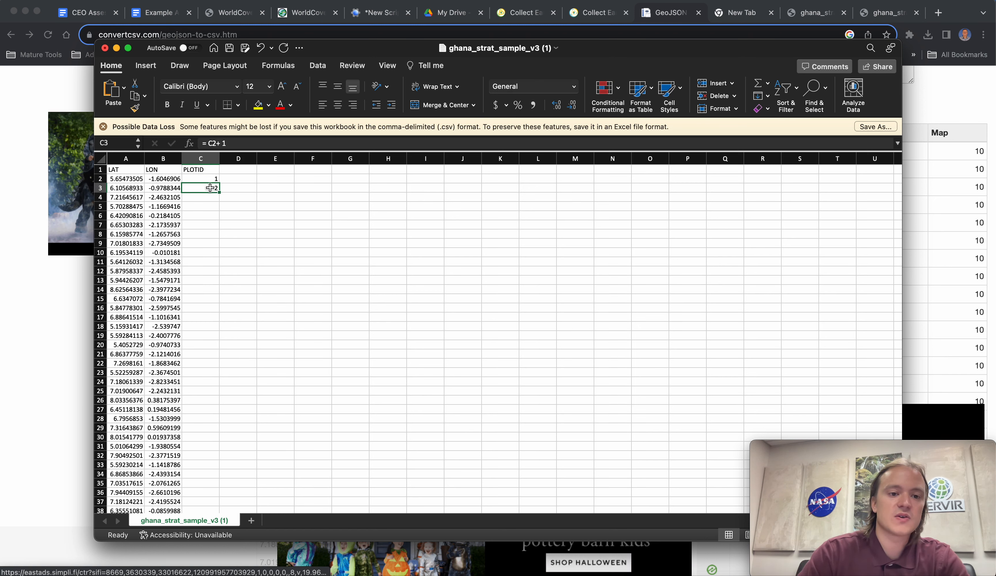
Step: Fill the C3 formula down the PLOTID column to row 1441 and check the numbering from the first row
{"action": "left_click_drag", "start_coordinate": [220, 194], "coordinate": [212, 476]}
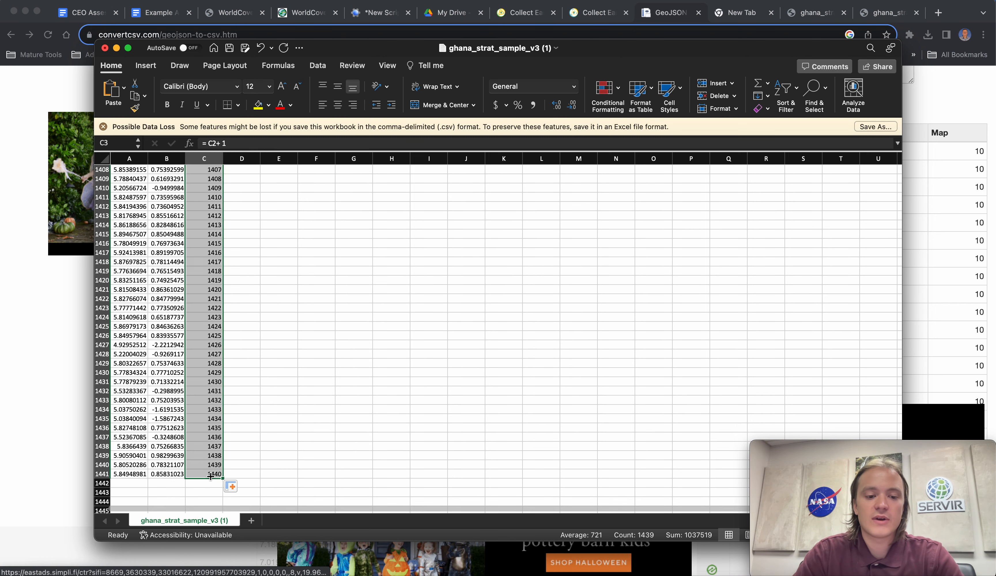
{"action": "left_click", "coordinate": [259, 406]}
{"action": "left_click_drag", "start_coordinate": [832, 472], "coordinate": [868, 217]}
{"action": "left_click", "coordinate": [827, 417]}
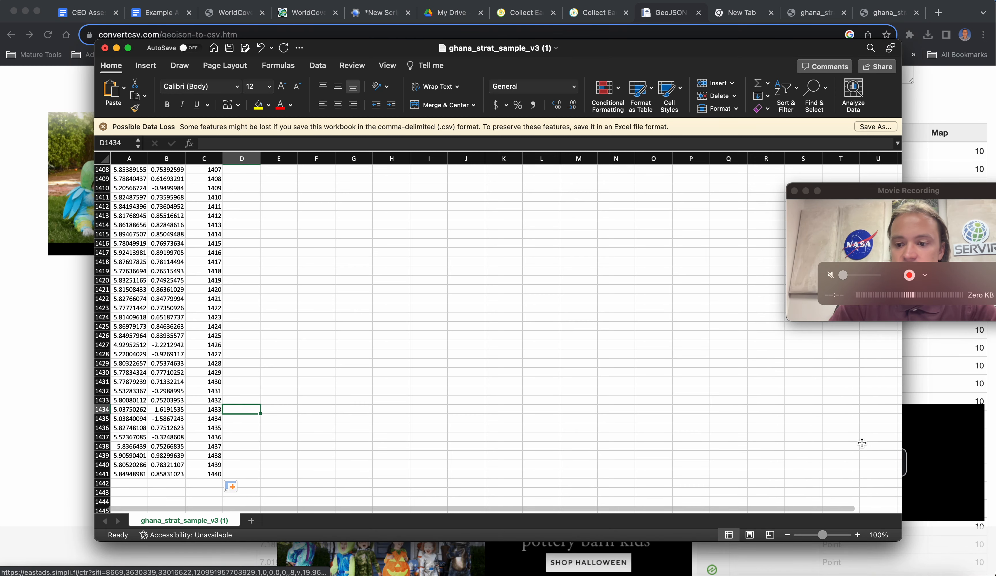
{"action": "scroll", "coordinate": [822, 374], "scroll_direction": "up", "scroll_amount": 20}
{"action": "left_click_drag", "start_coordinate": [897, 477], "coordinate": [890, 142]}
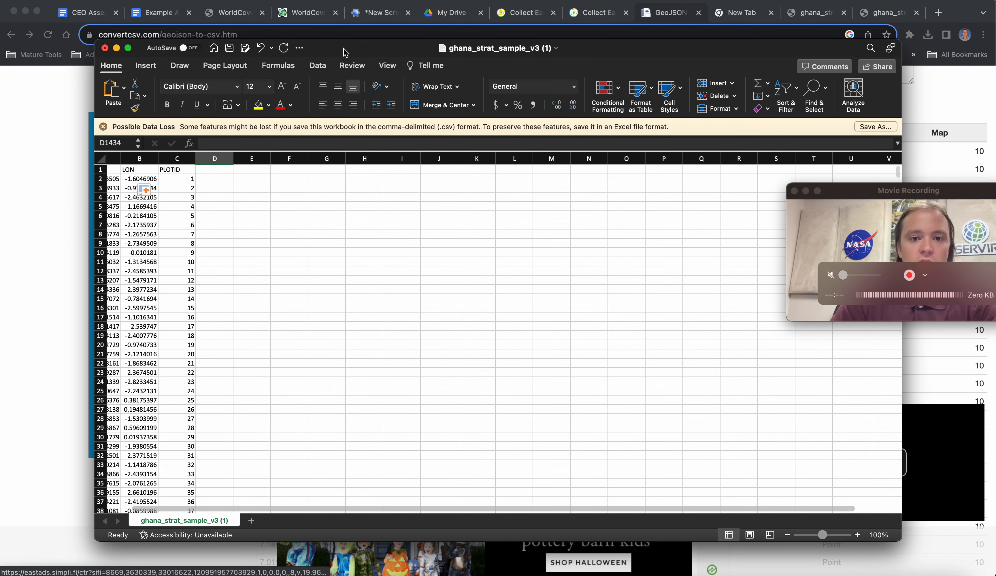
Step: Save the sheet as a comma-separated values file named UPLOAD_GHANA_STRAT_SAMPLE in the CEO DEMO folder
{"action": "left_click", "coordinate": [54, 3]}
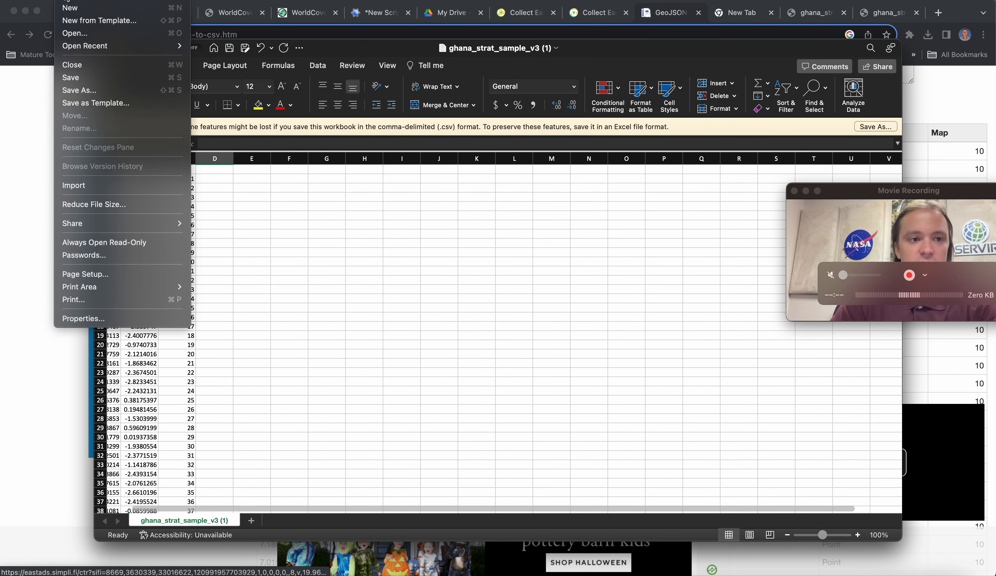
{"action": "left_click", "coordinate": [71, 91]}
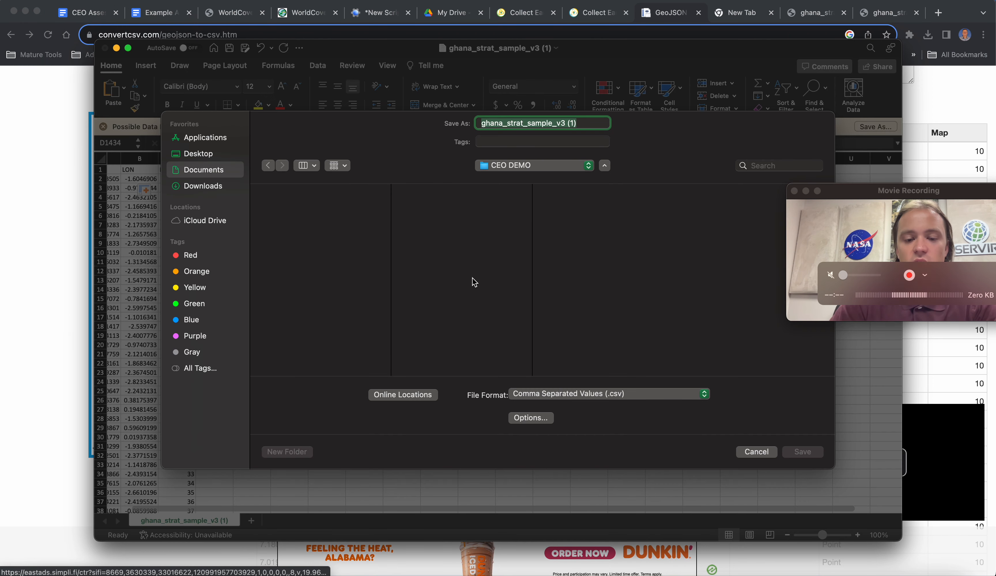
{"action": "type", "text": "UPLOAD_GHANA_STRAT_SAMPLE"}
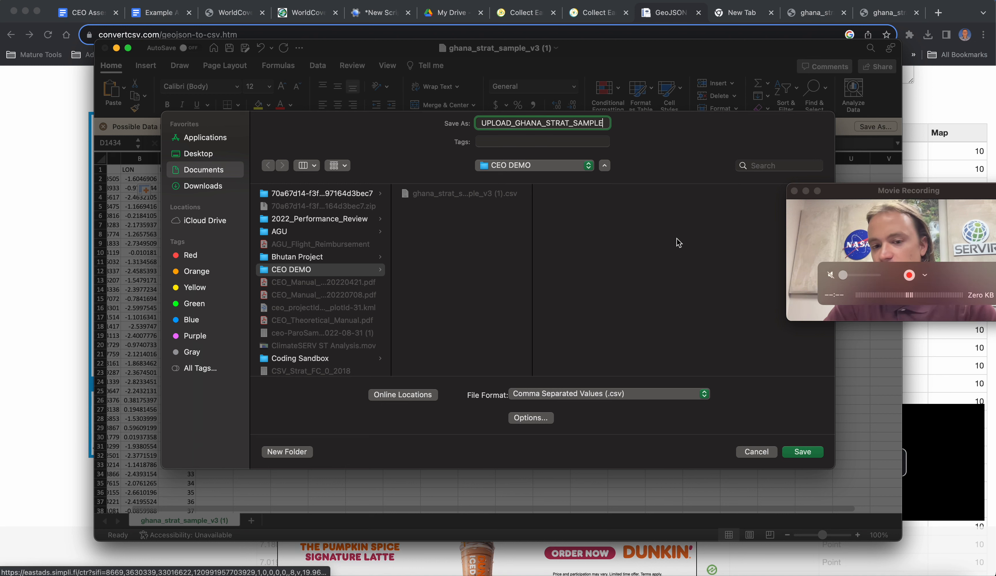
{"action": "left_click", "coordinate": [806, 453]}
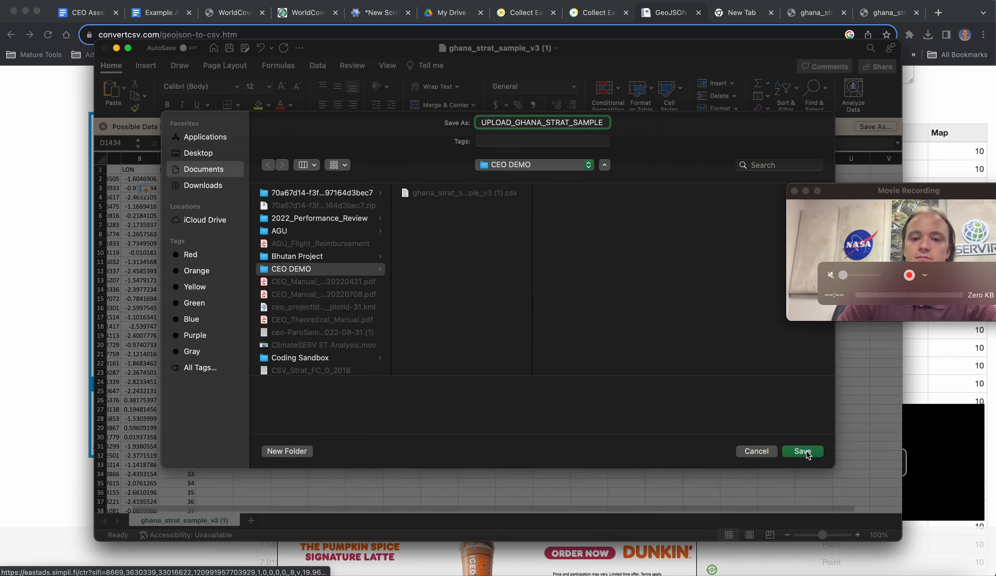
Step: Switch to the Example Assessment document in Chrome and review its implementation steps, sampling design answers and land cover class table
{"action": "left_click", "coordinate": [43, 202]}
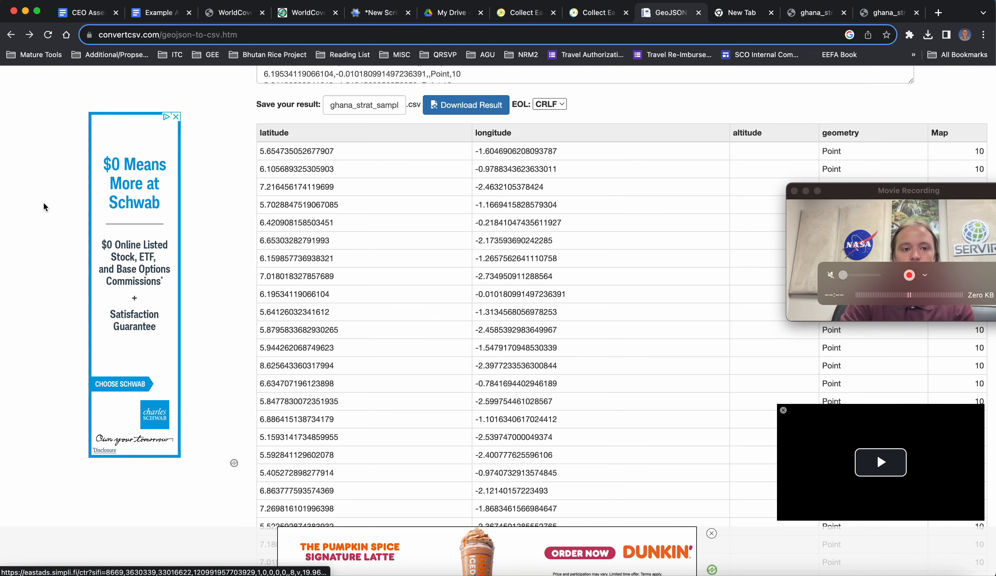
{"action": "left_click", "coordinate": [173, 17]}
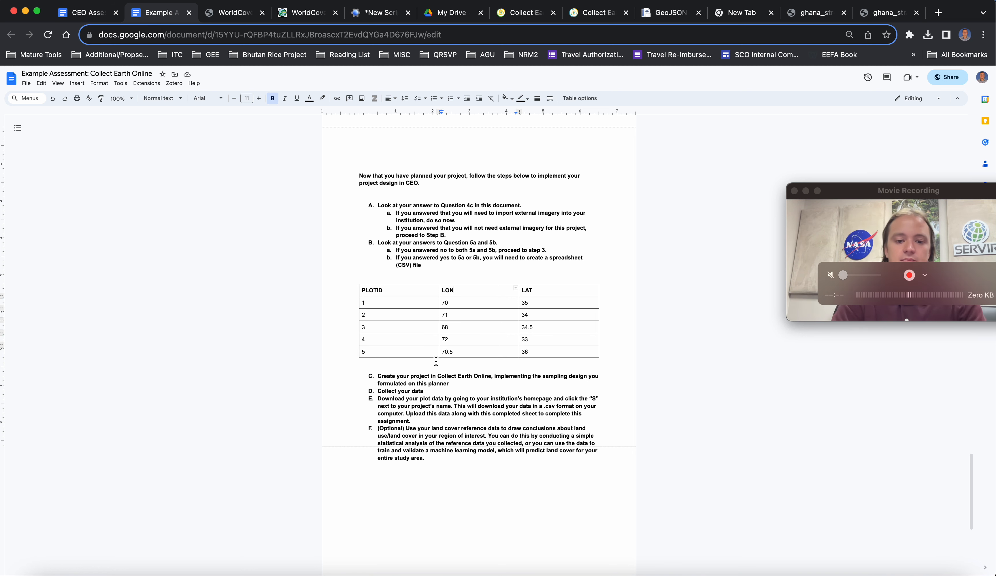
{"action": "scroll", "coordinate": [436, 361], "scroll_direction": "down", "scroll_amount": 3}
{"action": "left_click", "coordinate": [451, 188]}
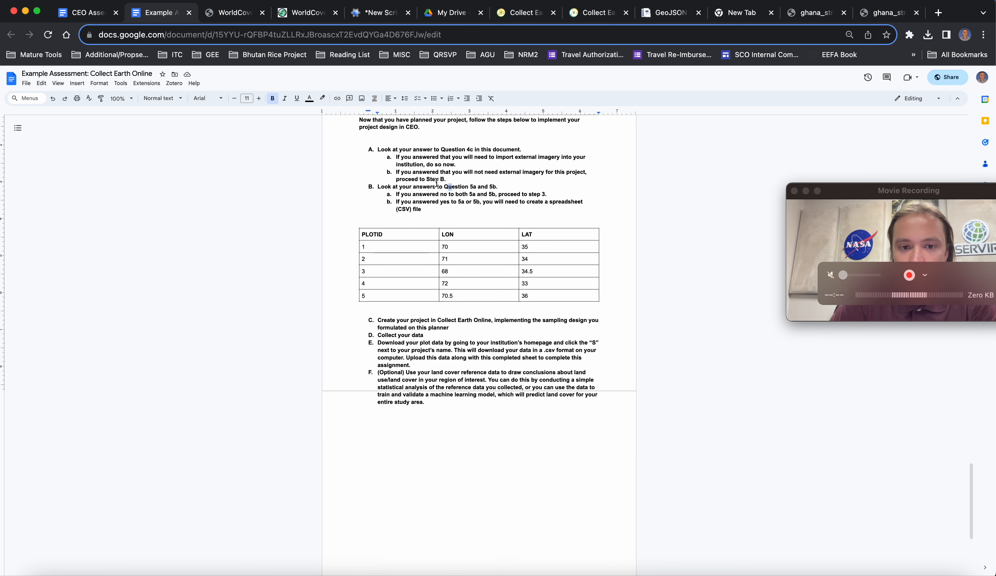
{"action": "left_click_drag", "start_coordinate": [444, 183], "coordinate": [397, 175]}
{"action": "left_click", "coordinate": [423, 208]}
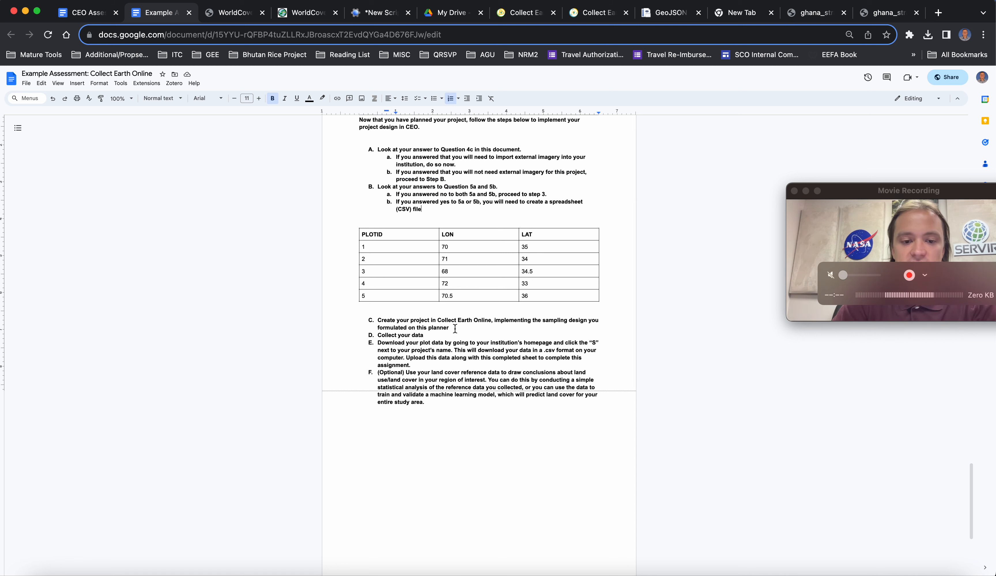
{"action": "left_click_drag", "start_coordinate": [455, 328], "coordinate": [325, 322]}
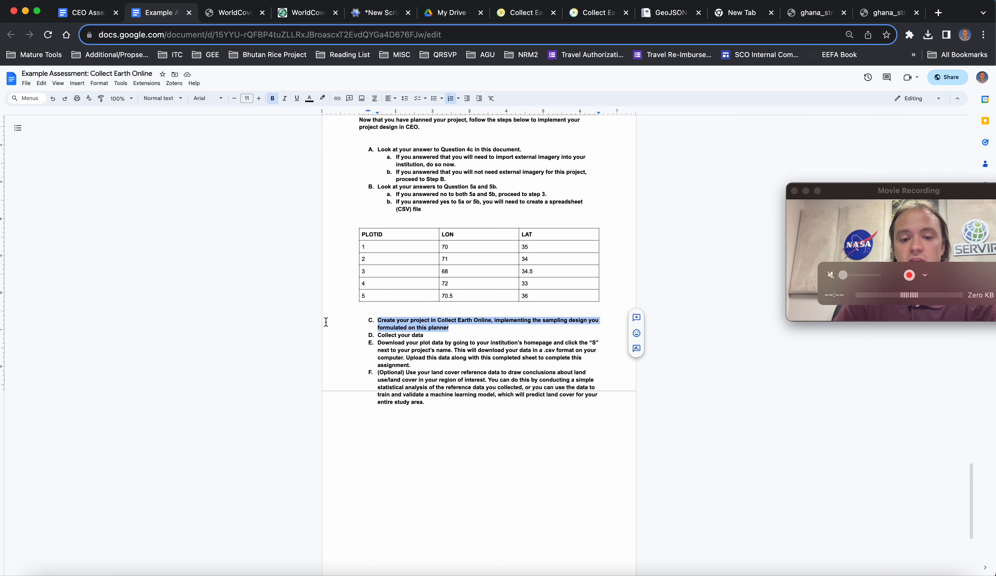
{"action": "scroll", "coordinate": [499, 287], "scroll_direction": "up", "scroll_amount": 3}
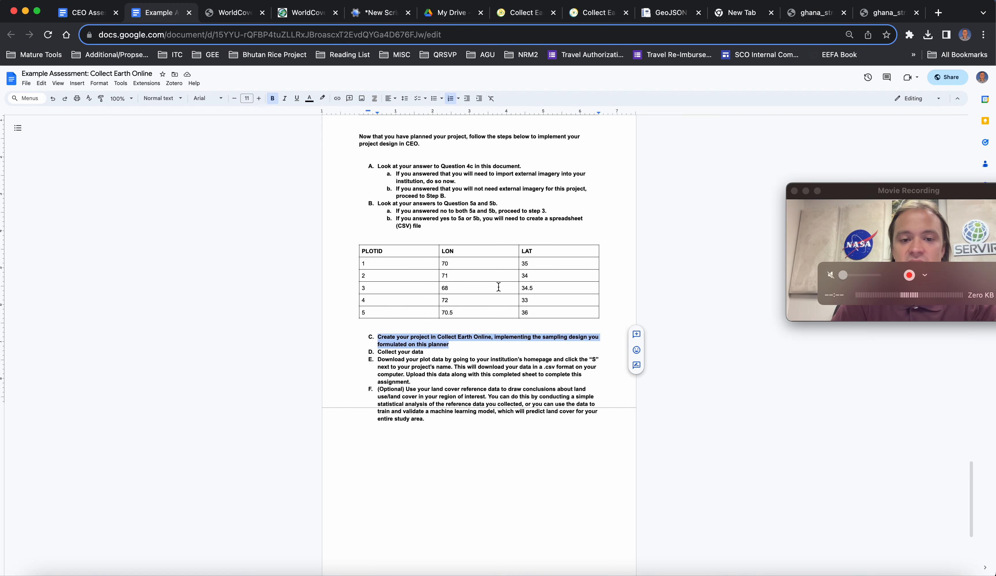
{"action": "scroll", "coordinate": [498, 287], "scroll_direction": "up", "scroll_amount": 15}
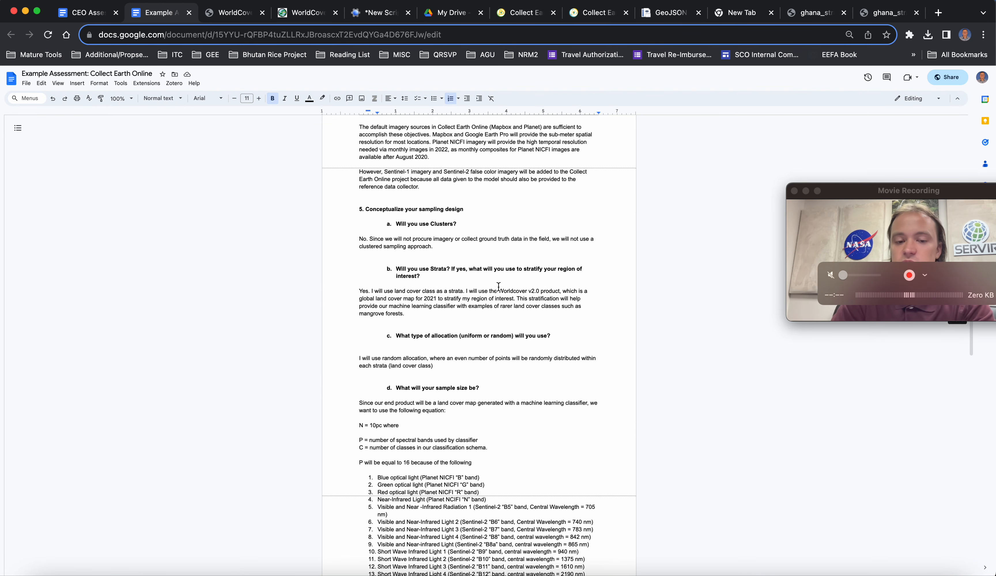
{"action": "scroll", "coordinate": [498, 287], "scroll_direction": "up", "scroll_amount": 15}
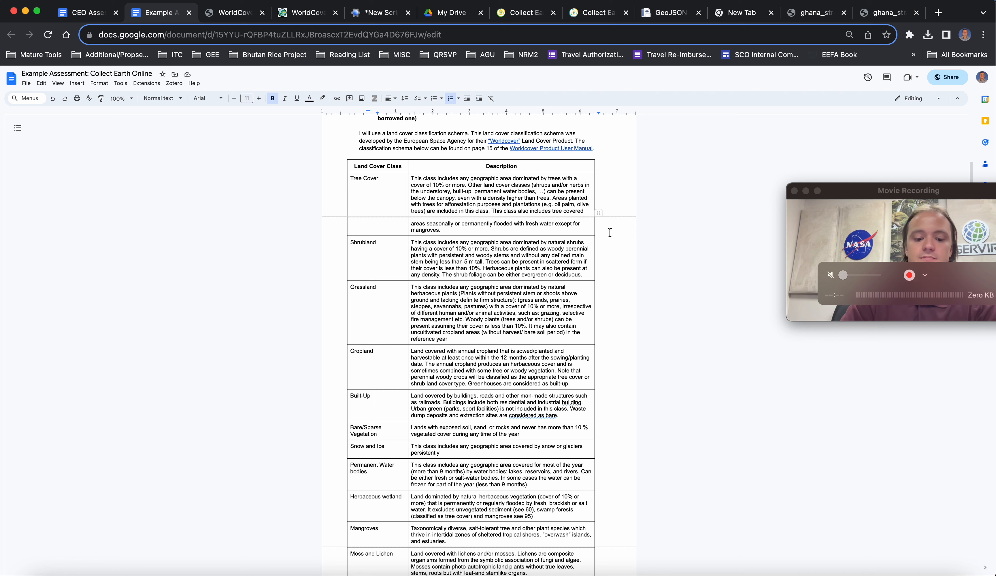
{"action": "key", "text": "super+shift+5"}
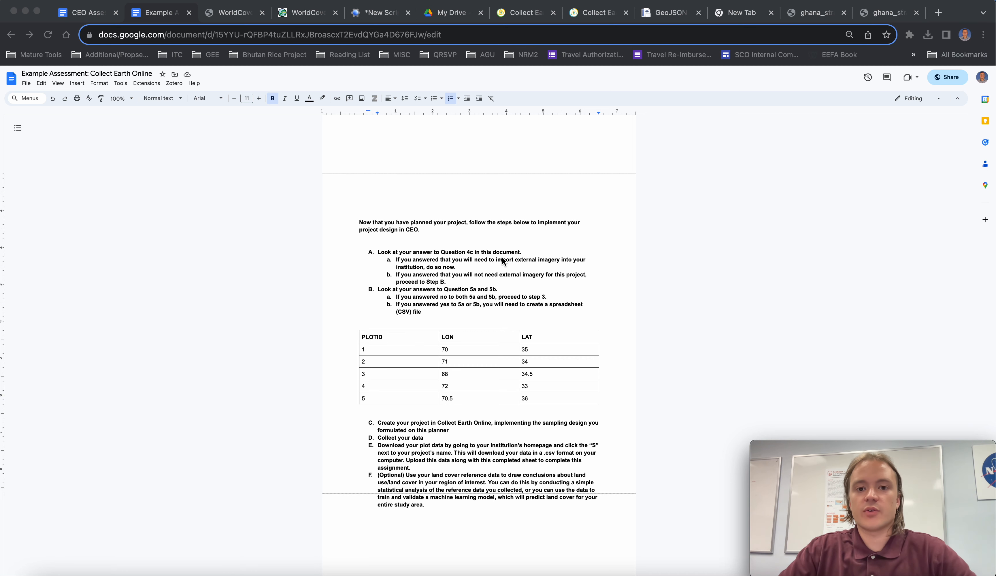
Step: Open Collect Earth Online and start creating a new project in the personal institution
{"action": "left_click", "coordinate": [521, 16]}
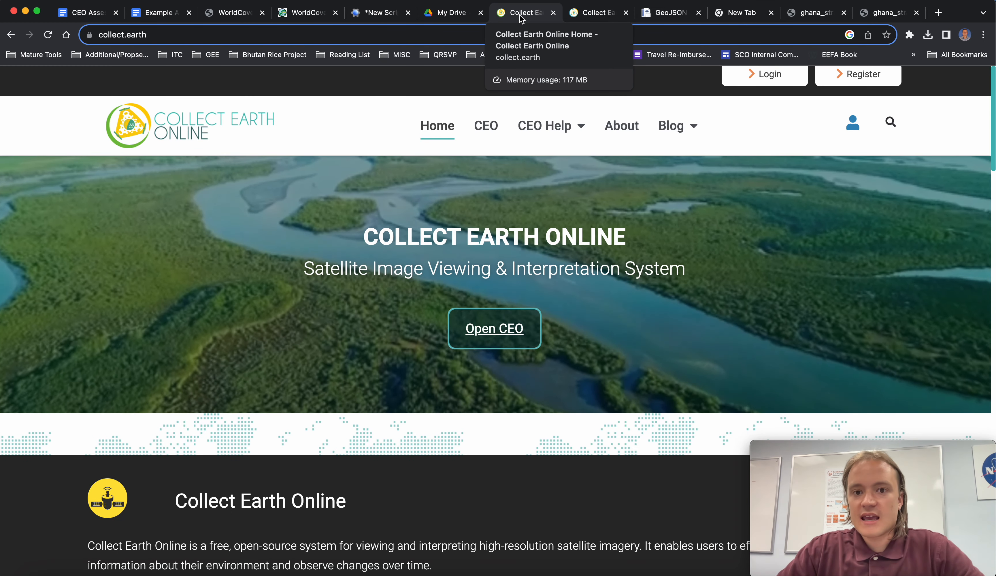
{"action": "left_click", "coordinate": [486, 318]}
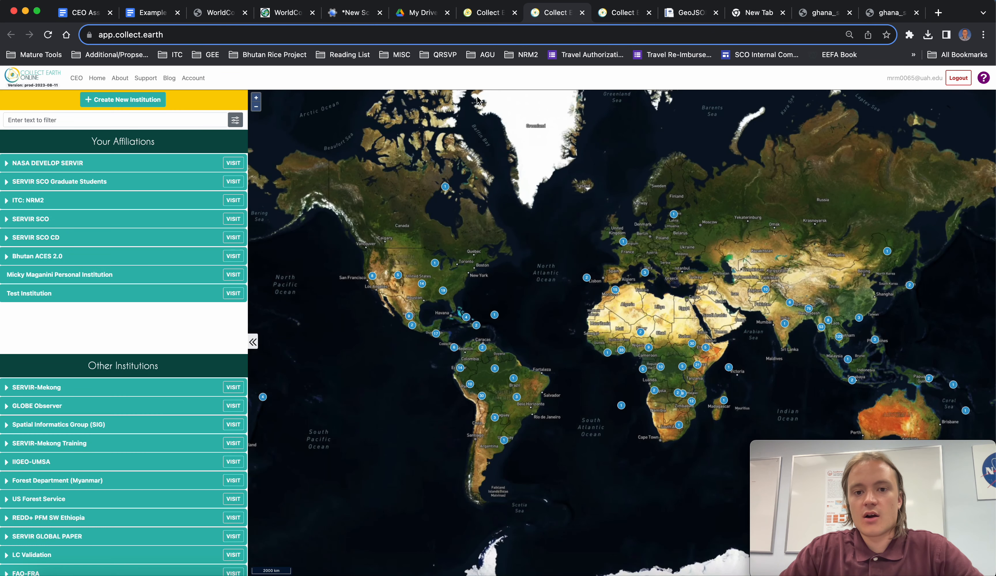
{"action": "left_click", "coordinate": [233, 275]}
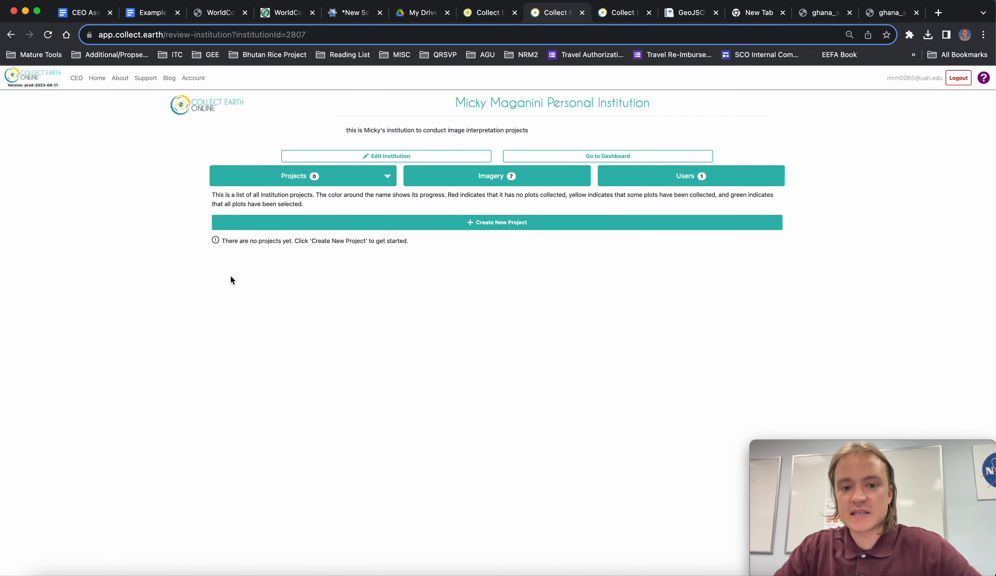
{"action": "left_click", "coordinate": [489, 223]}
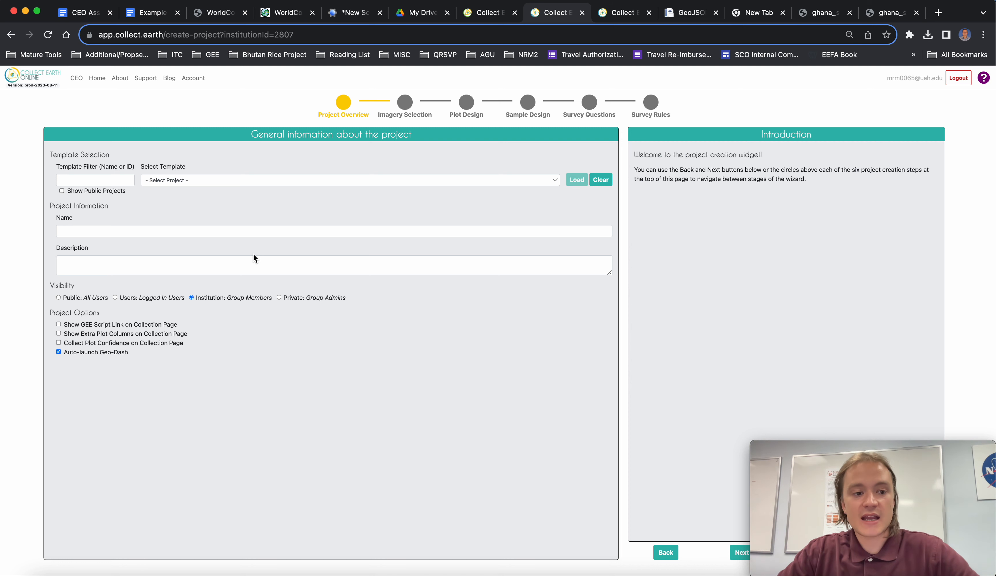
Step: Name the project Ghana Land Cover, describe it as "a project to quantify land cover", and continue to the imagery selection
{"action": "left_click", "coordinate": [149, 233]}
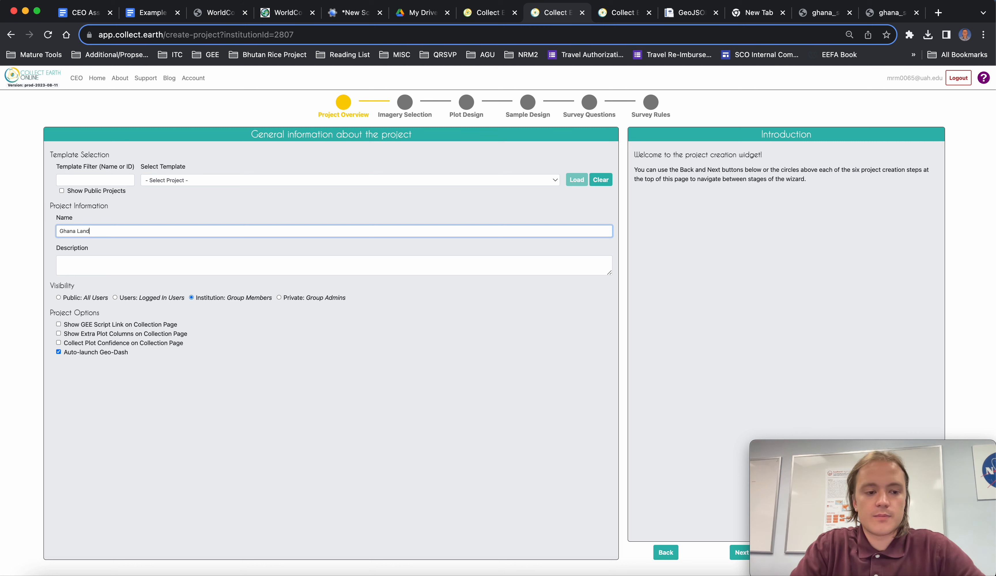
{"action": "left_click", "coordinate": [110, 266]}
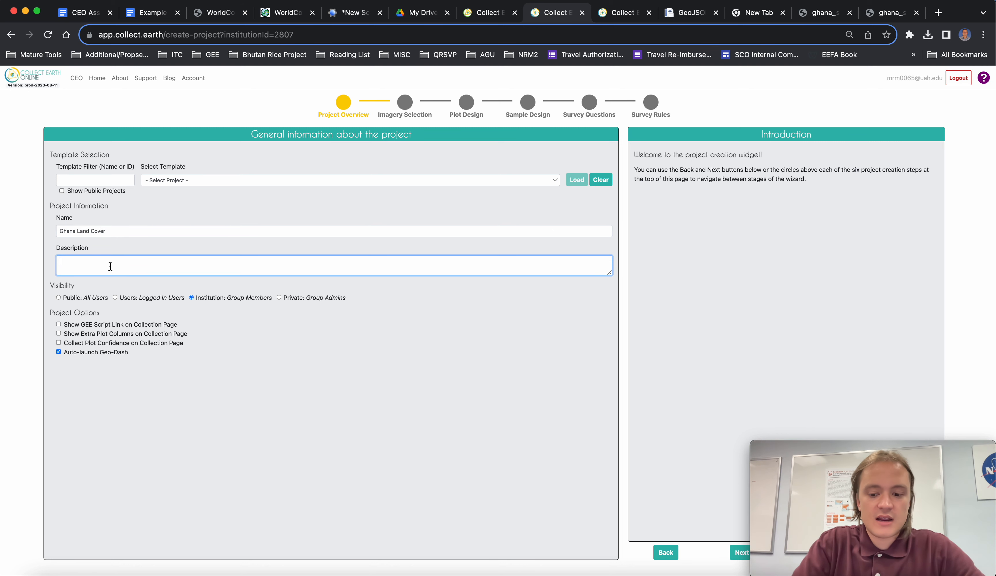
{"action": "type", "text": "a project to qua"}
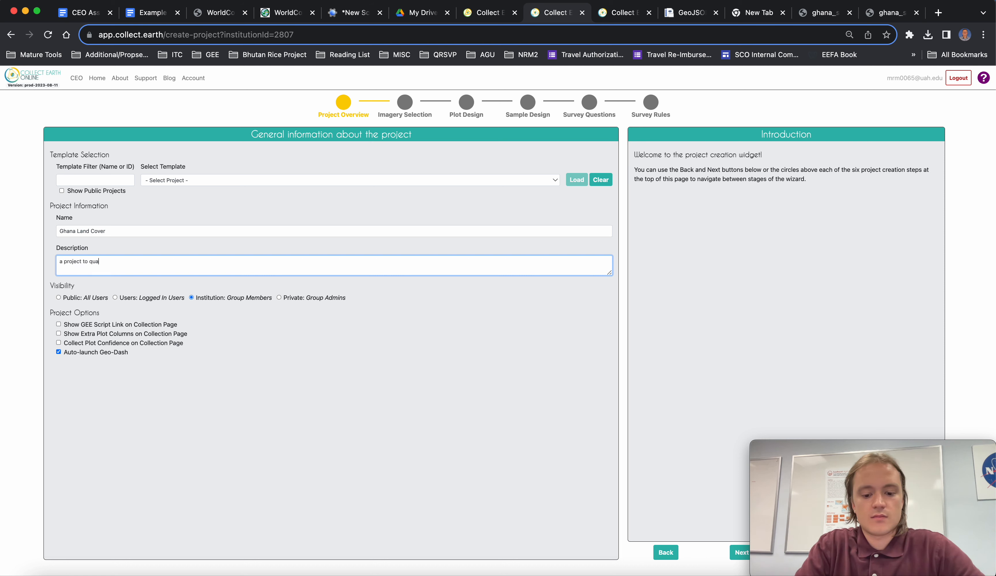
{"action": "type", "text": "ntify ladn"}
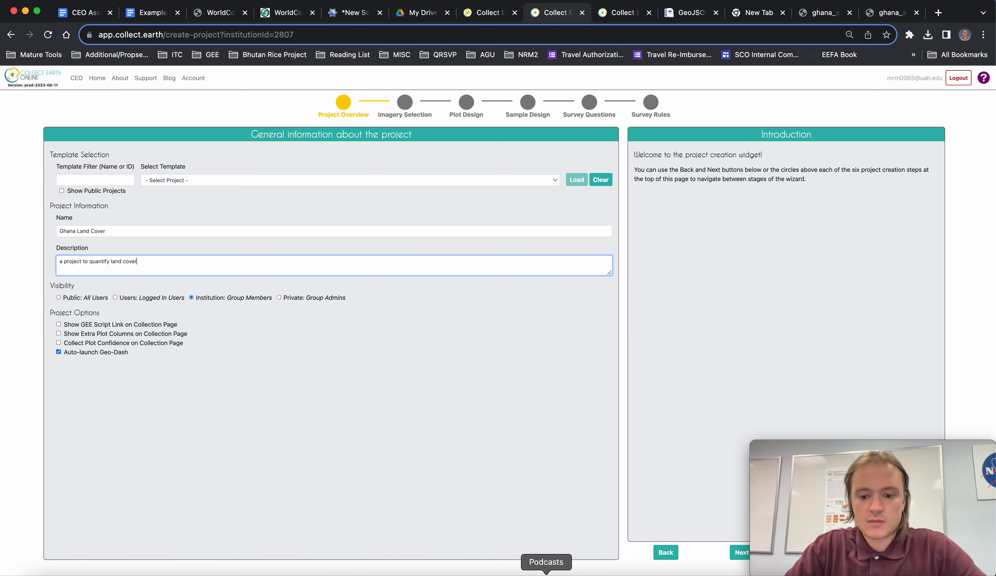
{"action": "left_click", "coordinate": [741, 552]}
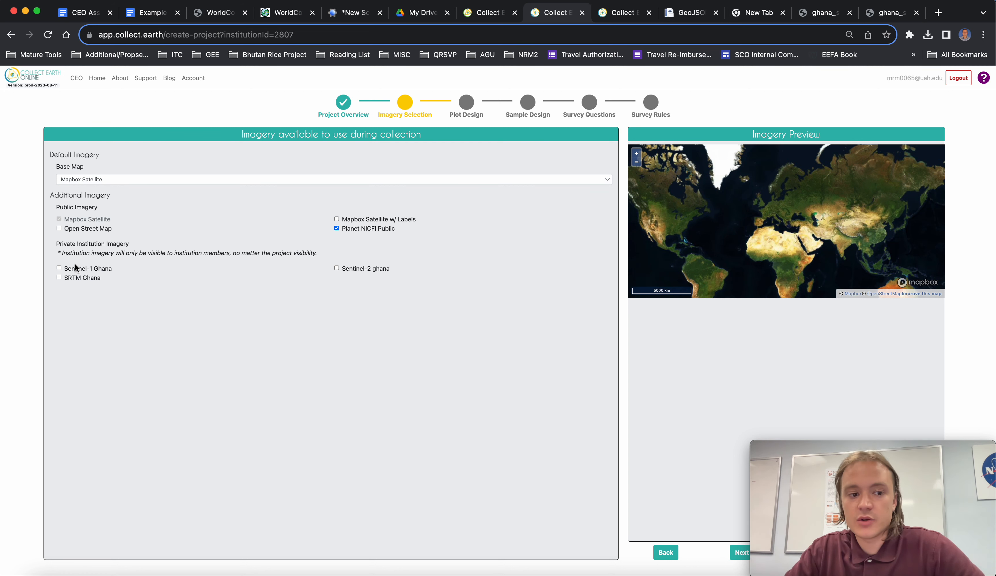
Step: Add the Sentinel-1 Ghana, Sentinel-2 ghana and SRTM Ghana institution imagery to the project and continue to the plot design
{"action": "left_click", "coordinate": [62, 270]}
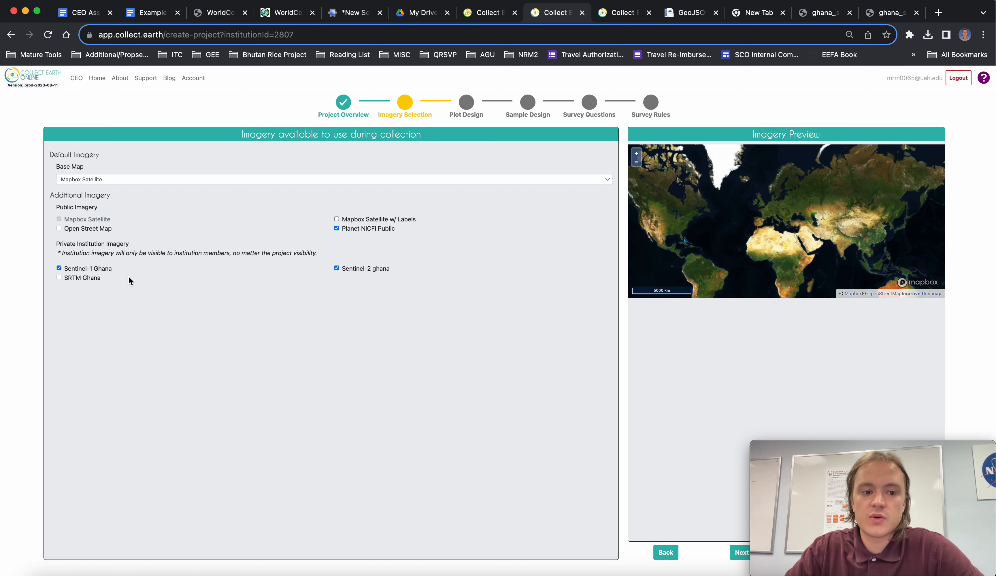
{"action": "left_click", "coordinate": [59, 277]}
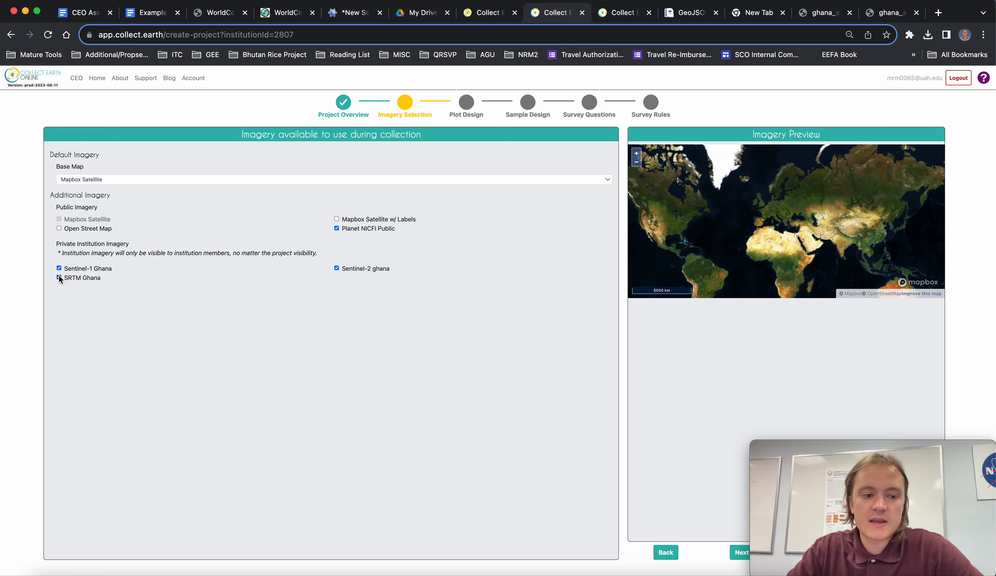
{"action": "left_click", "coordinate": [737, 555]}
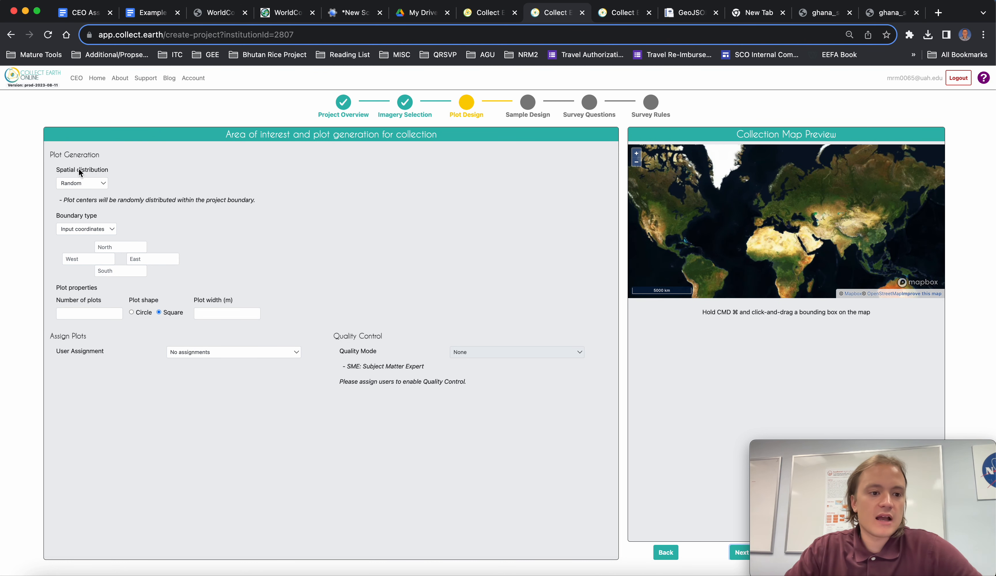
Step: Set the plots' spatial distribution to CSV File and upload UPLOAD_GHANA_STRAT_SAMPLE.csv from the CEO DEMO folder in Documents
{"action": "left_click", "coordinate": [78, 183]}
{"action": "left_click", "coordinate": [77, 203]}
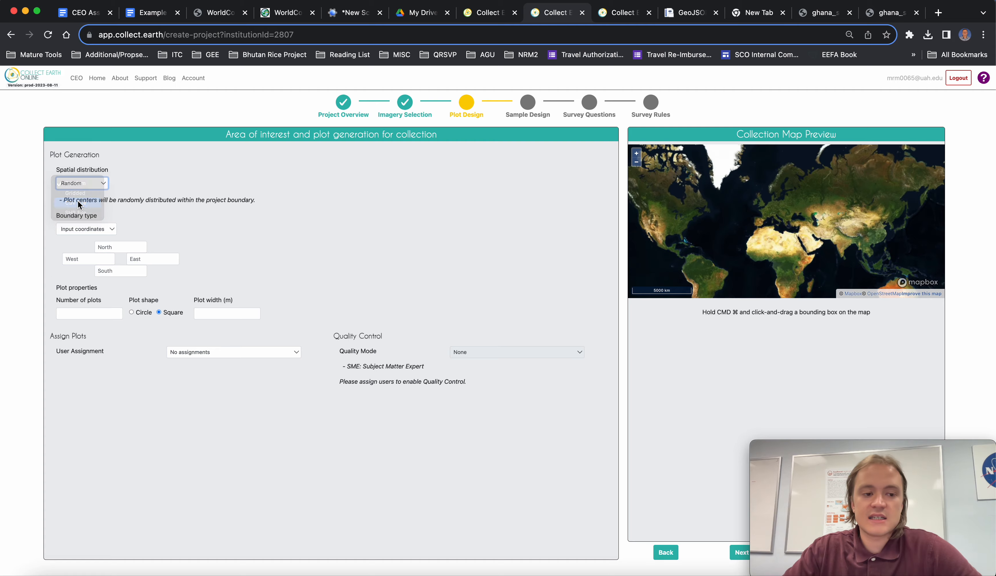
{"action": "left_click", "coordinate": [80, 216]}
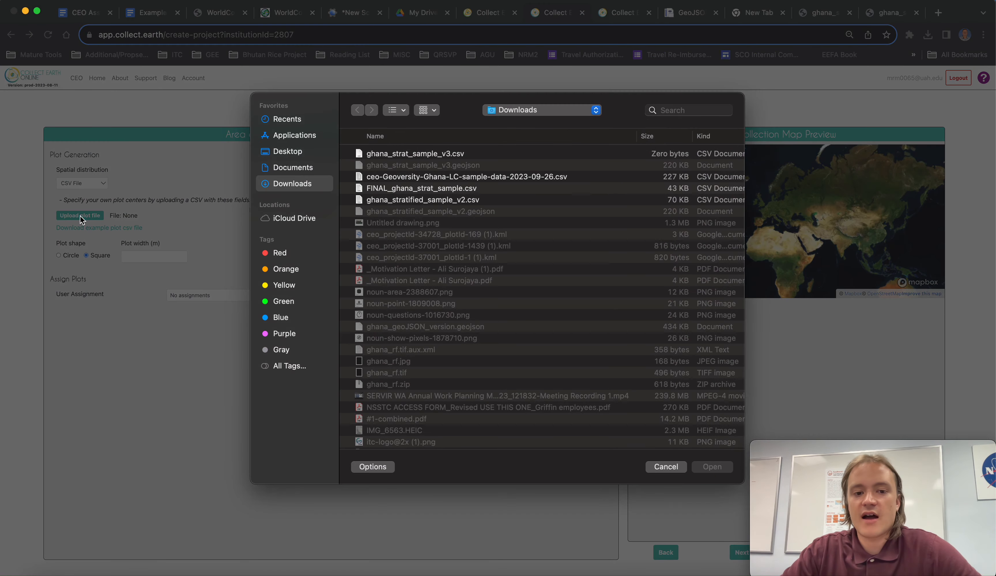
{"action": "left_click", "coordinate": [288, 167]}
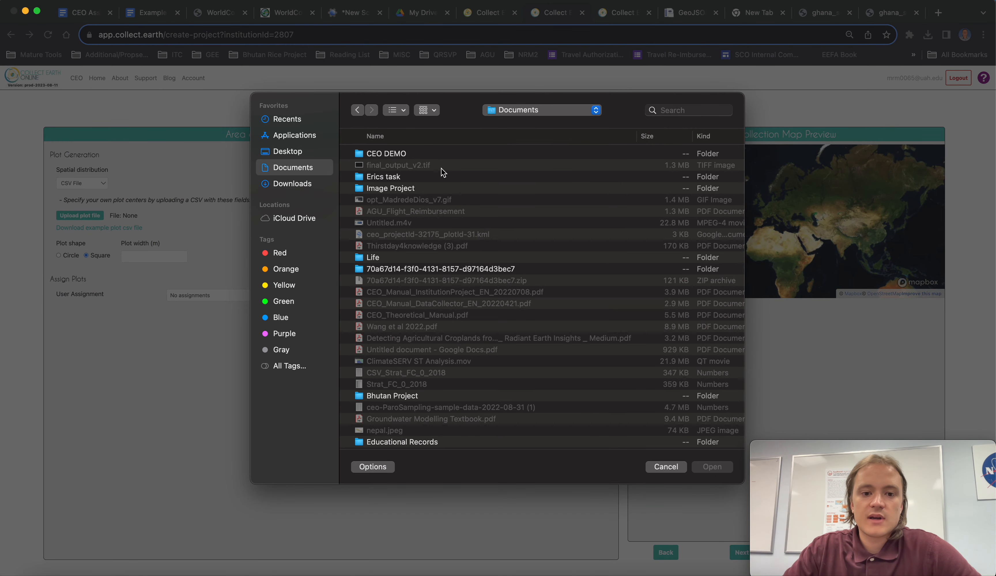
{"action": "double_click", "coordinate": [384, 155]}
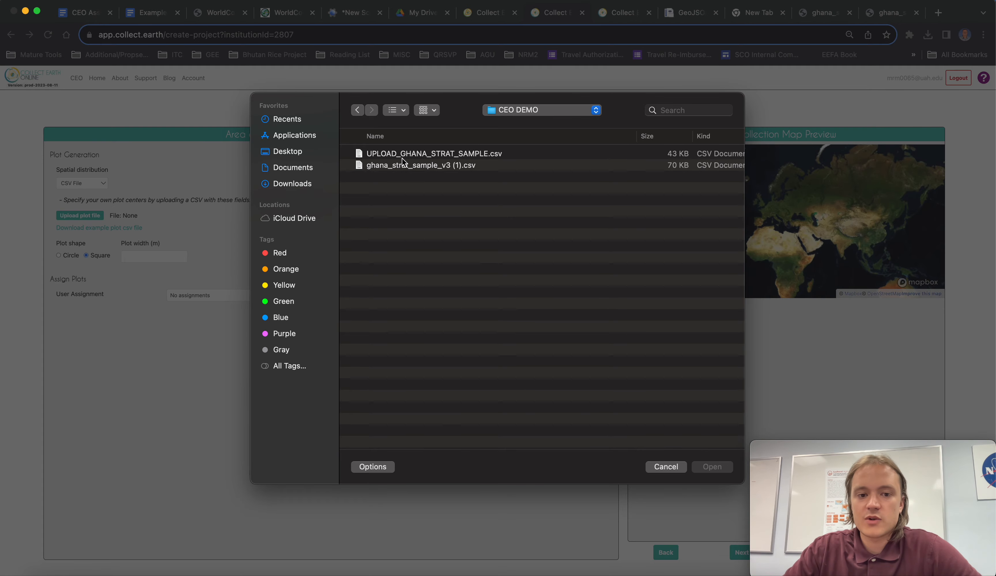
{"action": "left_click", "coordinate": [393, 154]}
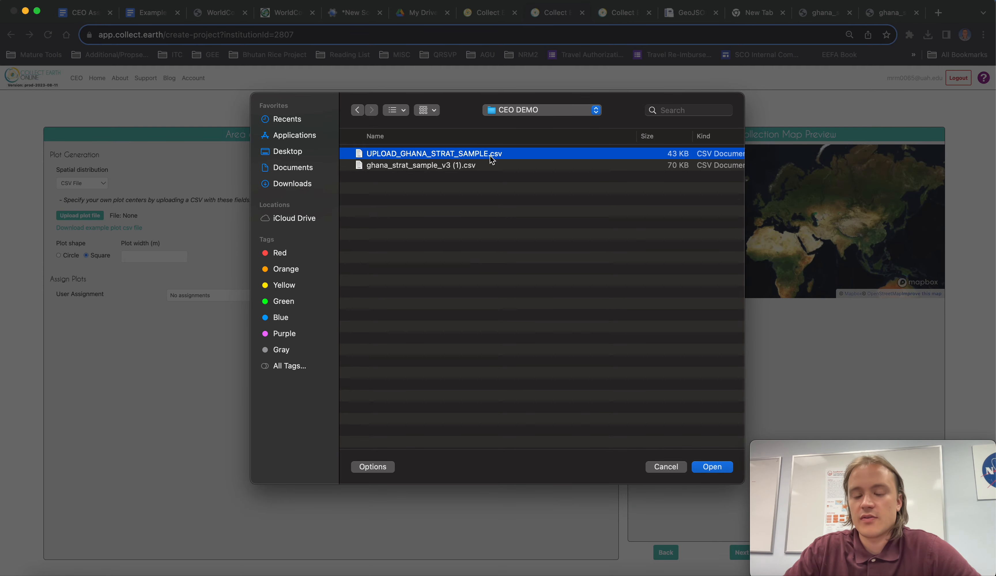
{"action": "left_click", "coordinate": [714, 468]}
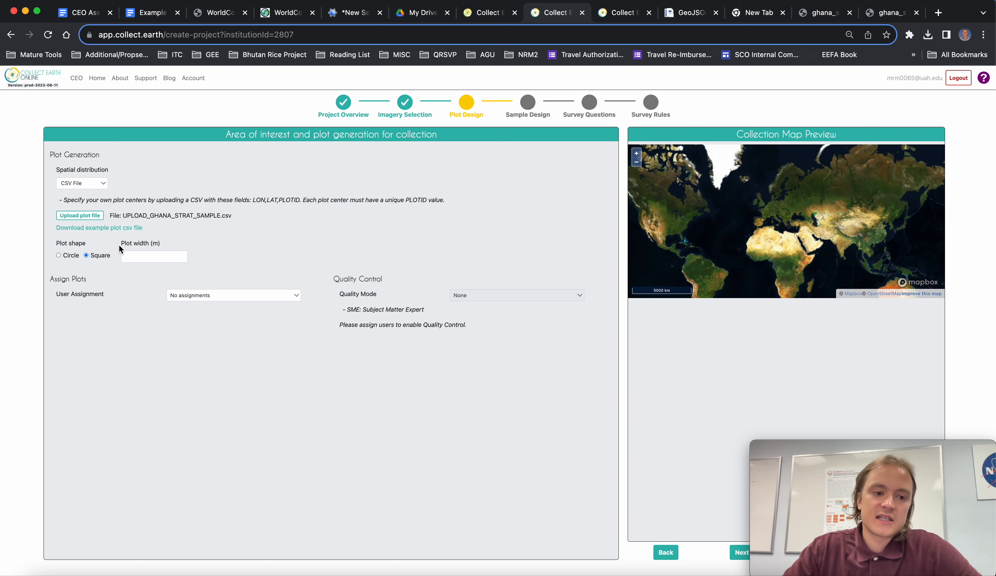
Step: Set the square plot width to 60 m, consult the Example Assessment document, and continue to the project's sample design
{"action": "left_click", "coordinate": [153, 257]}
{"action": "type", "text": "60"}
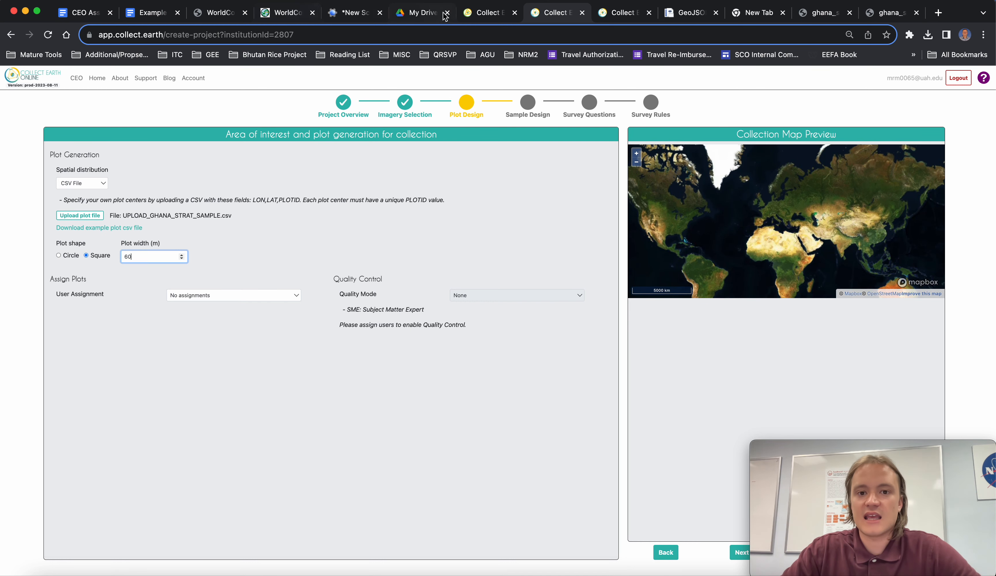
{"action": "left_click", "coordinate": [154, 16]}
{"action": "scroll", "coordinate": [457, 394], "scroll_direction": "up", "scroll_amount": 20}
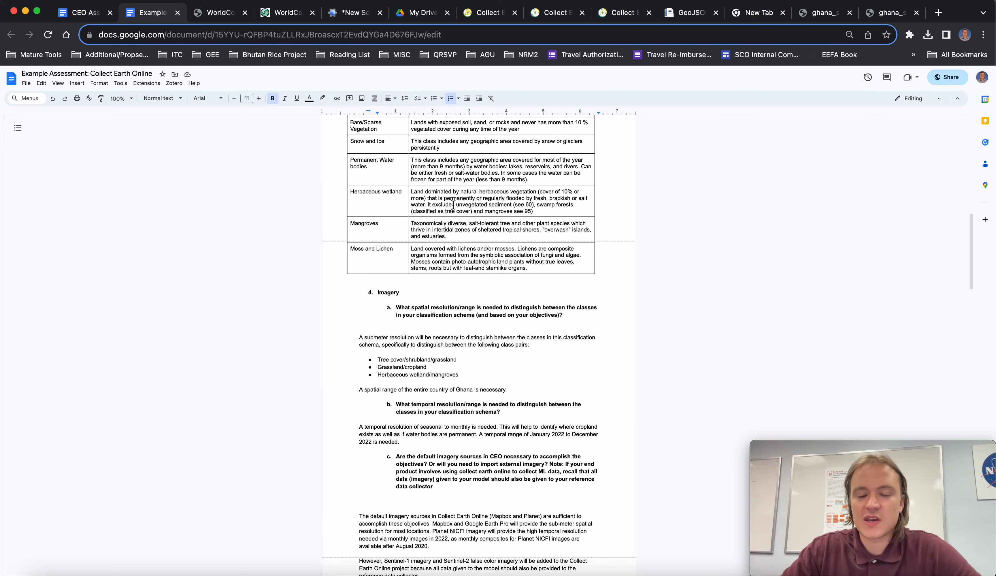
{"action": "scroll", "coordinate": [453, 205], "scroll_direction": "up", "scroll_amount": 8}
{"action": "scroll", "coordinate": [453, 205], "scroll_direction": "down", "scroll_amount": 10}
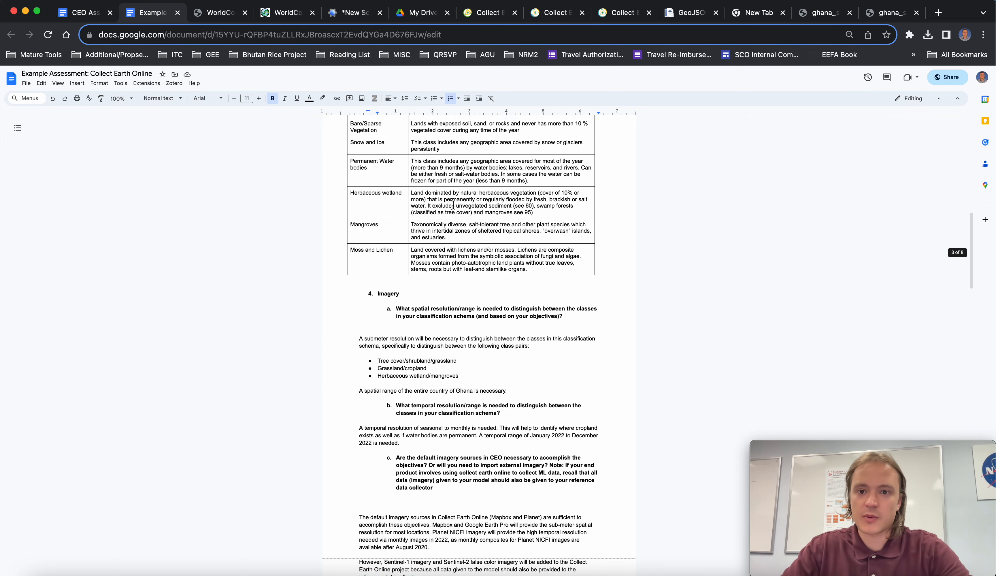
{"action": "left_click", "coordinate": [489, 20]}
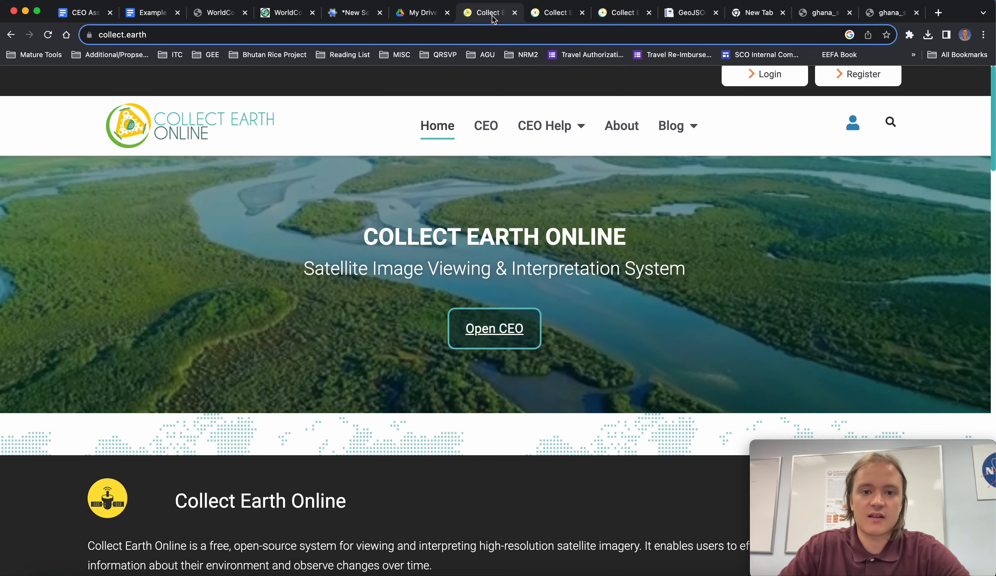
{"action": "left_click", "coordinate": [553, 19]}
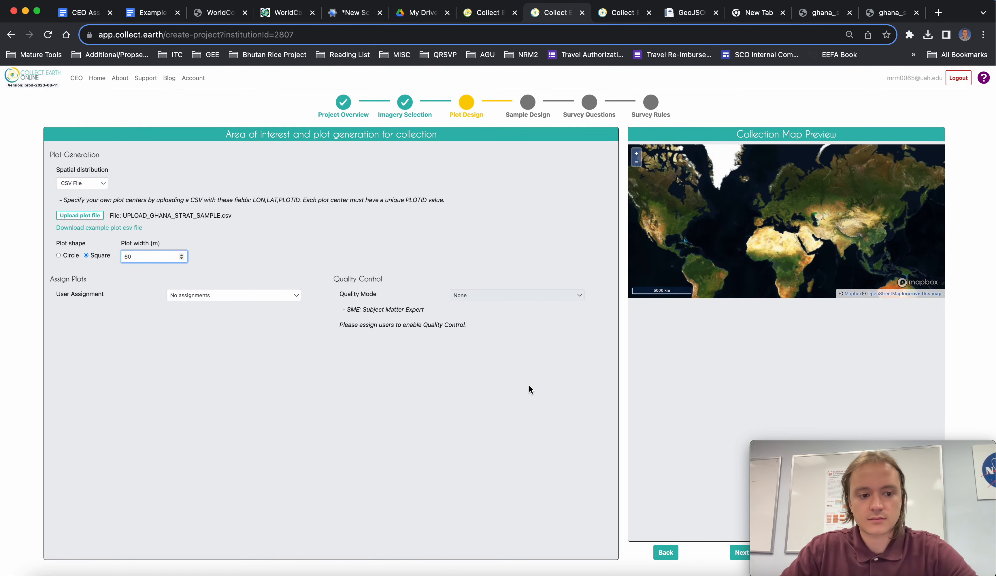
{"action": "left_click", "coordinate": [737, 551]}
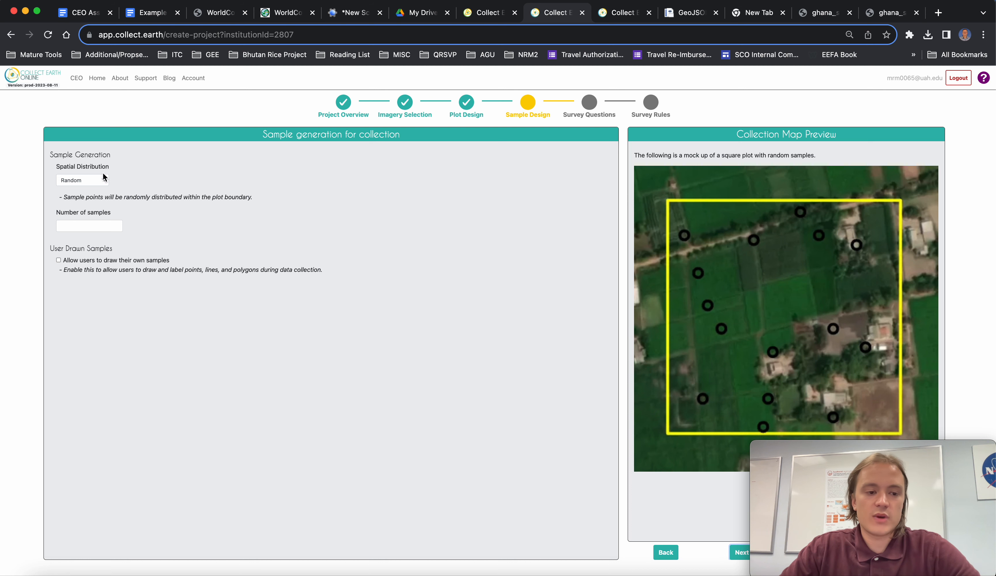
Step: Set the samples' spatial distribution to Center and continue to the survey questions
{"action": "left_click", "coordinate": [84, 181]}
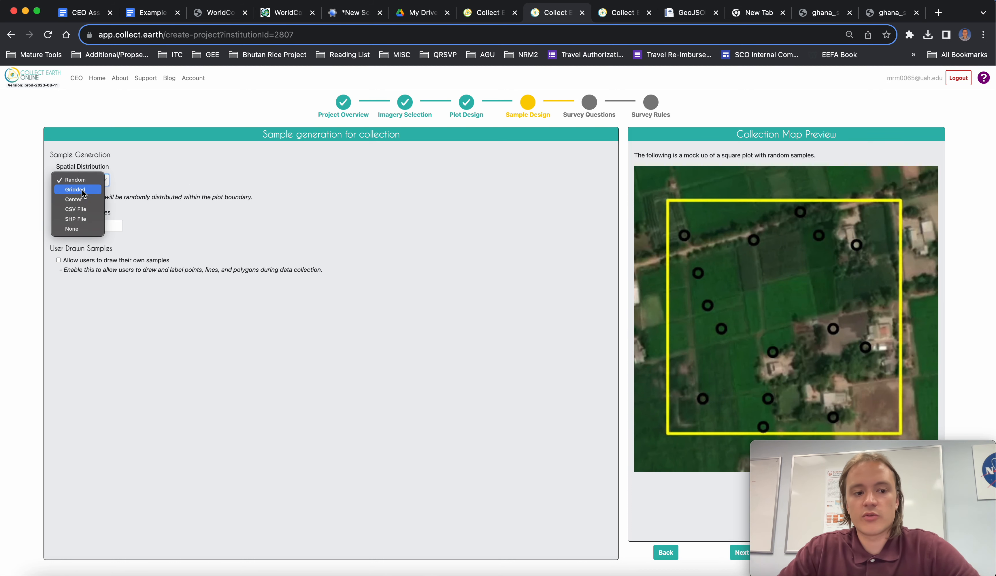
{"action": "left_click", "coordinate": [78, 199]}
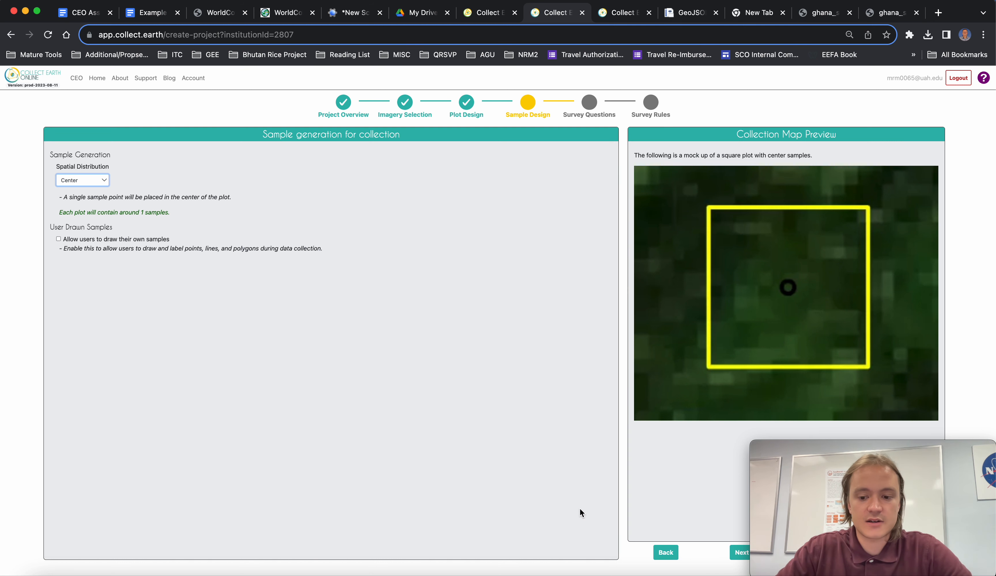
{"action": "left_click", "coordinate": [738, 553]}
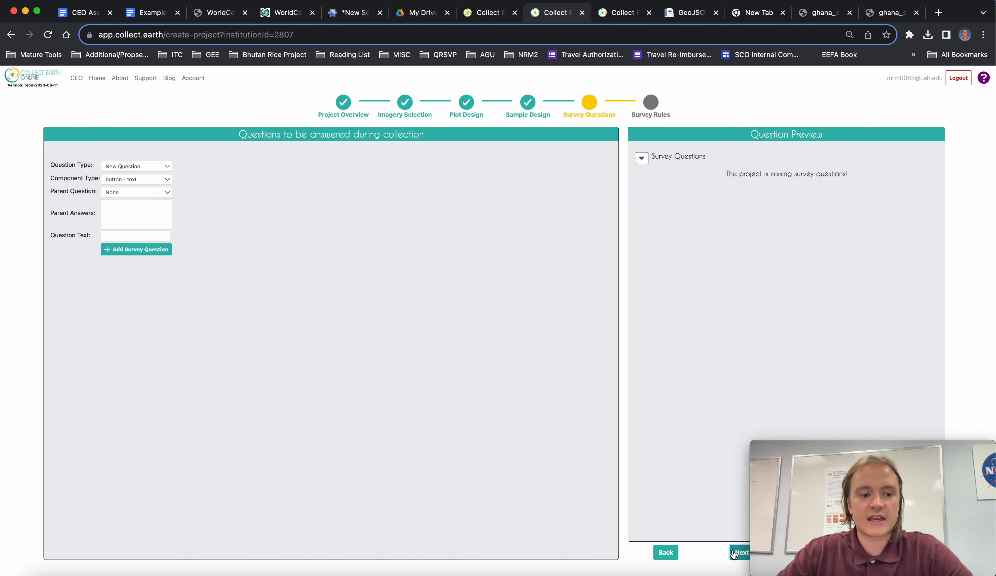
Step: Check the planned question and responses in the Example Assessment document, and add the survey question "lc_2022?" to the project
{"action": "left_click", "coordinate": [140, 18]}
{"action": "scroll", "coordinate": [431, 524], "scroll_direction": "down", "scroll_amount": 15}
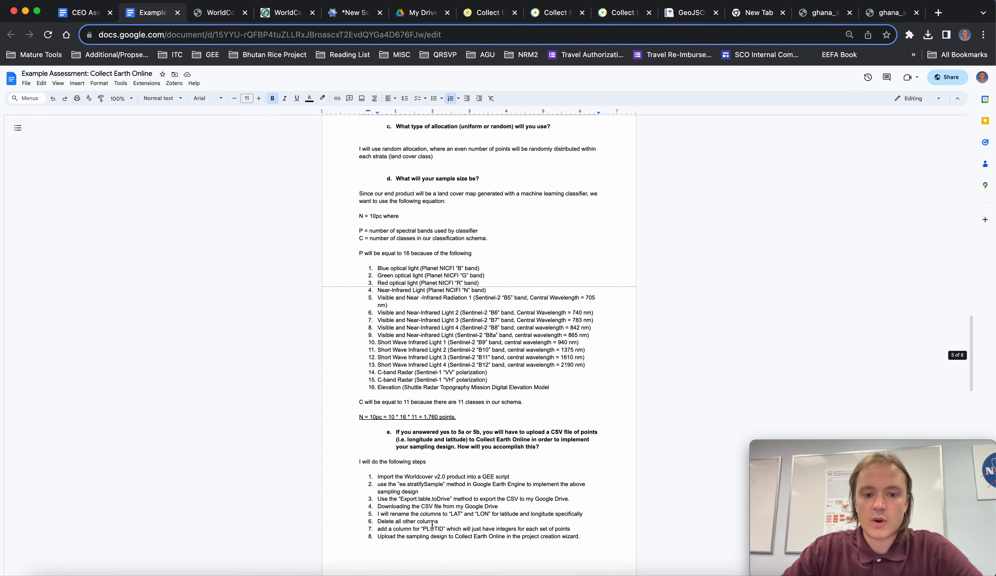
{"action": "scroll", "coordinate": [432, 524], "scroll_direction": "down", "scroll_amount": 9}
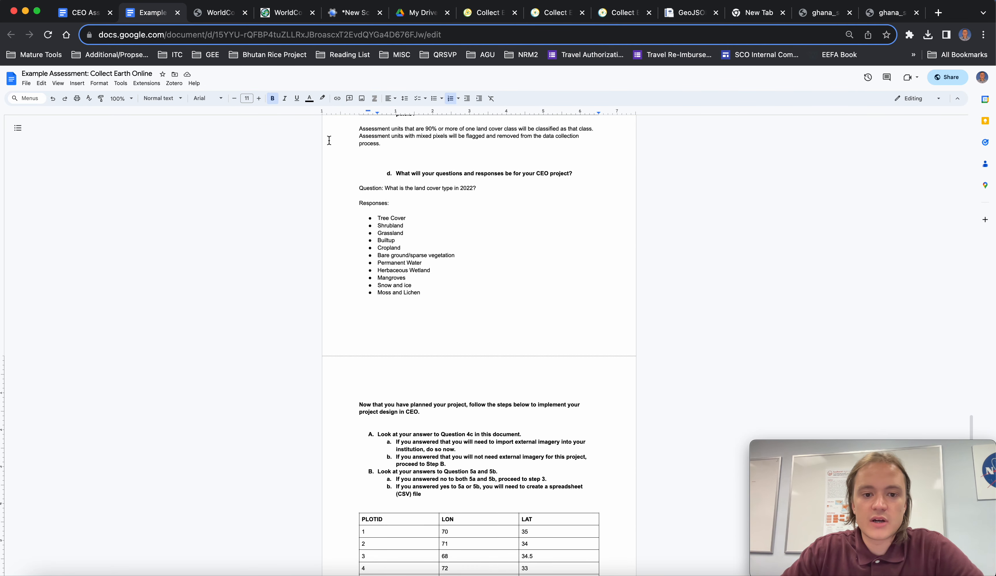
{"action": "scroll", "coordinate": [360, 180], "scroll_direction": "up", "scroll_amount": 5}
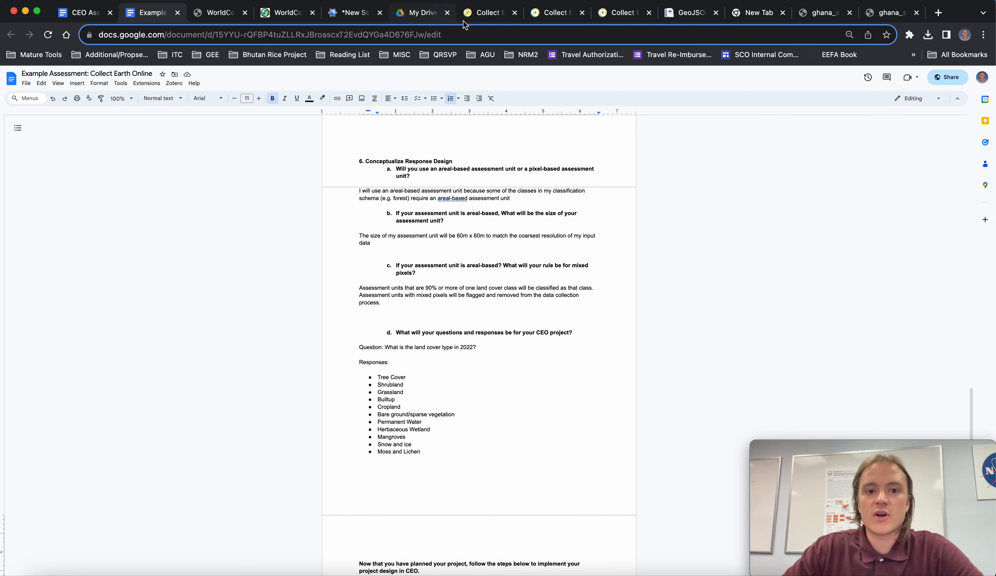
{"action": "left_click", "coordinate": [555, 17]}
{"action": "left_click", "coordinate": [106, 234]}
{"action": "type", "text": "What"}
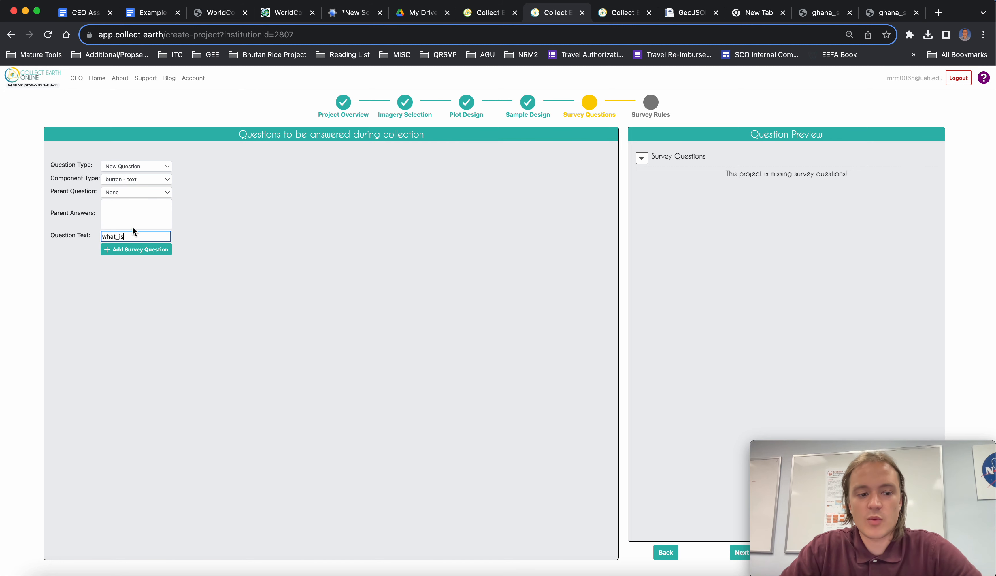
{"action": "left_click_drag", "start_coordinate": [129, 235], "coordinate": [19, 231]}
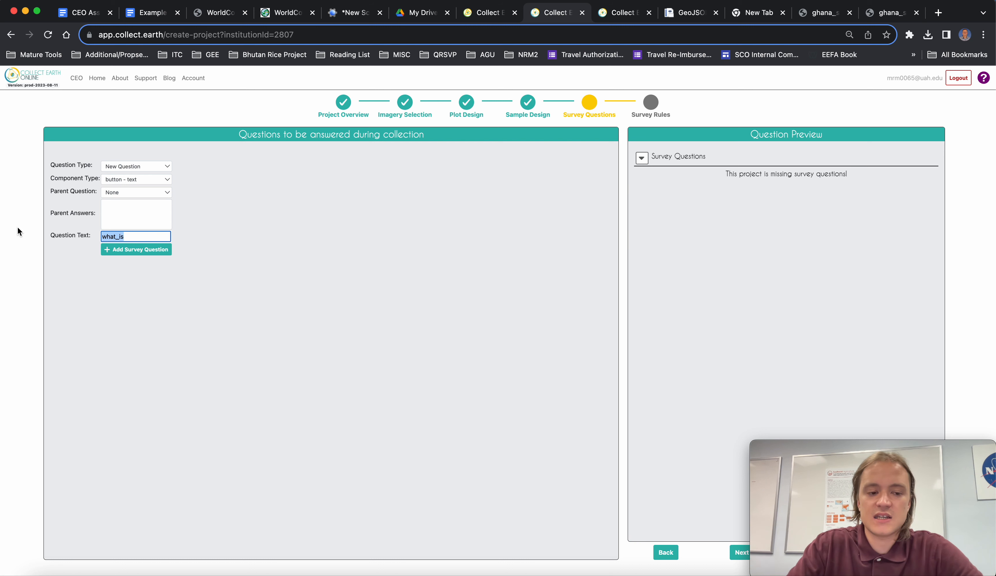
{"action": "key", "text": "BackSpace"}
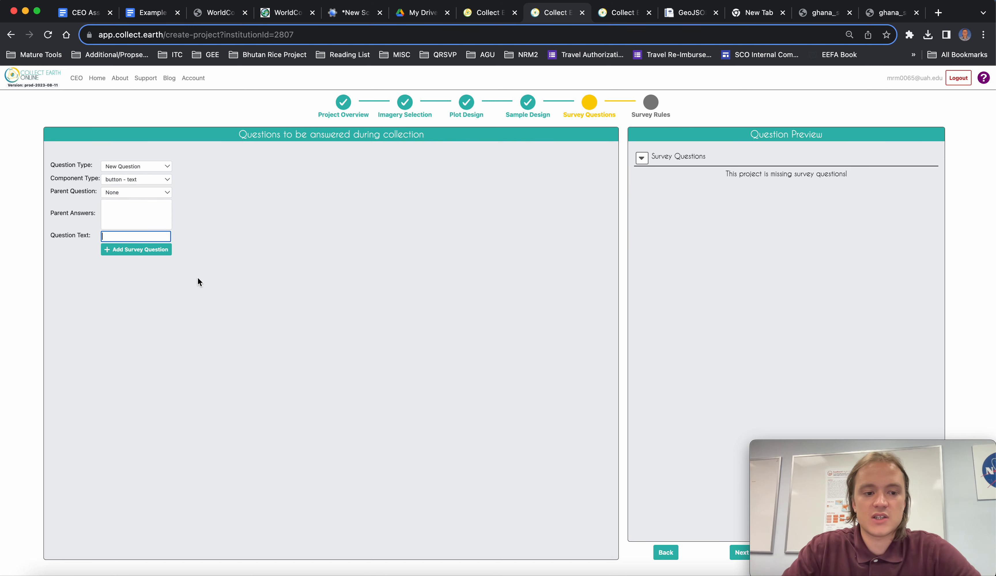
{"action": "type", "text": "lc"}
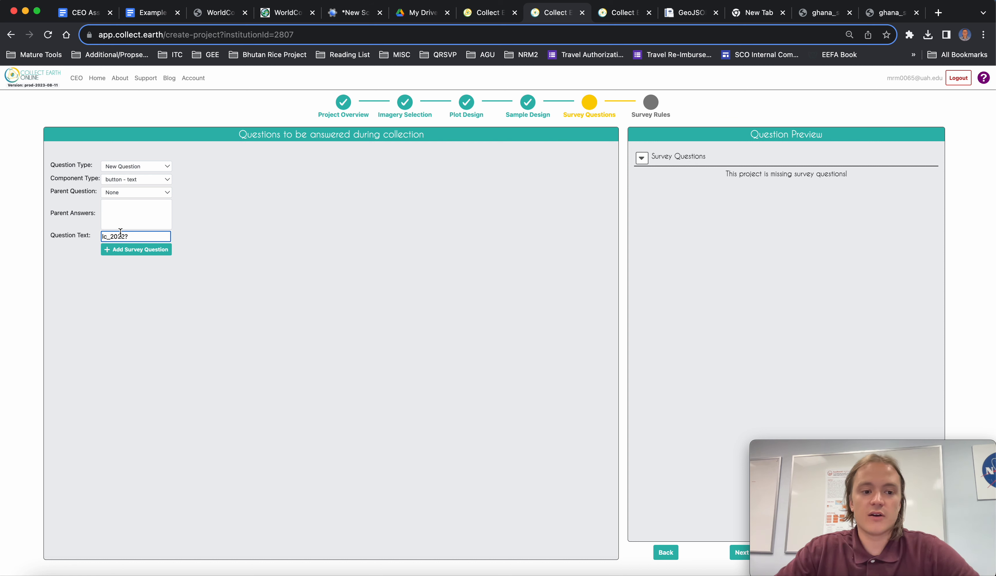
{"action": "left_click", "coordinate": [146, 250]}
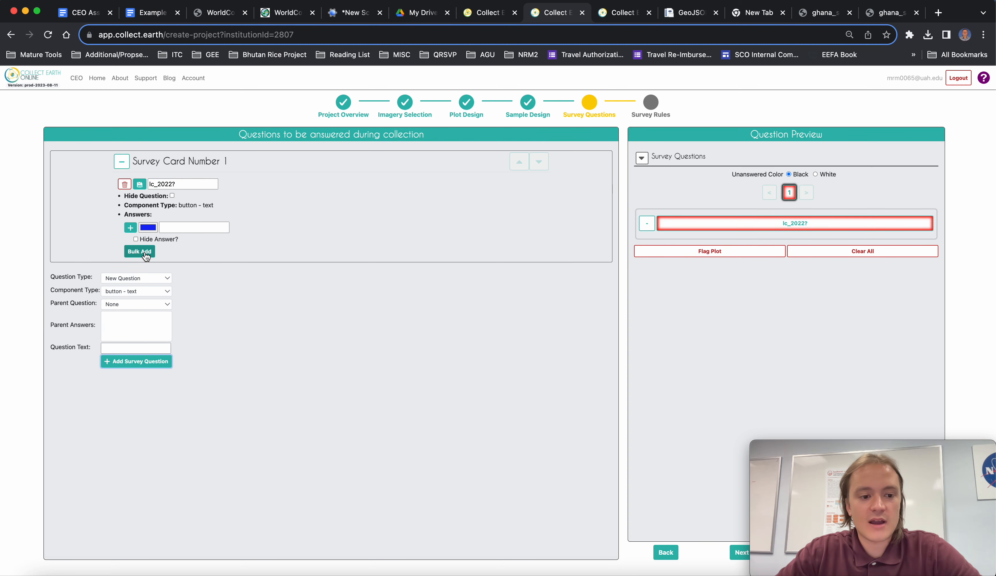
Step: Check the planned responses in the Example Assessment document, and add the answer tree_cover to the lc_2022? question
{"action": "left_click", "coordinate": [181, 228]}
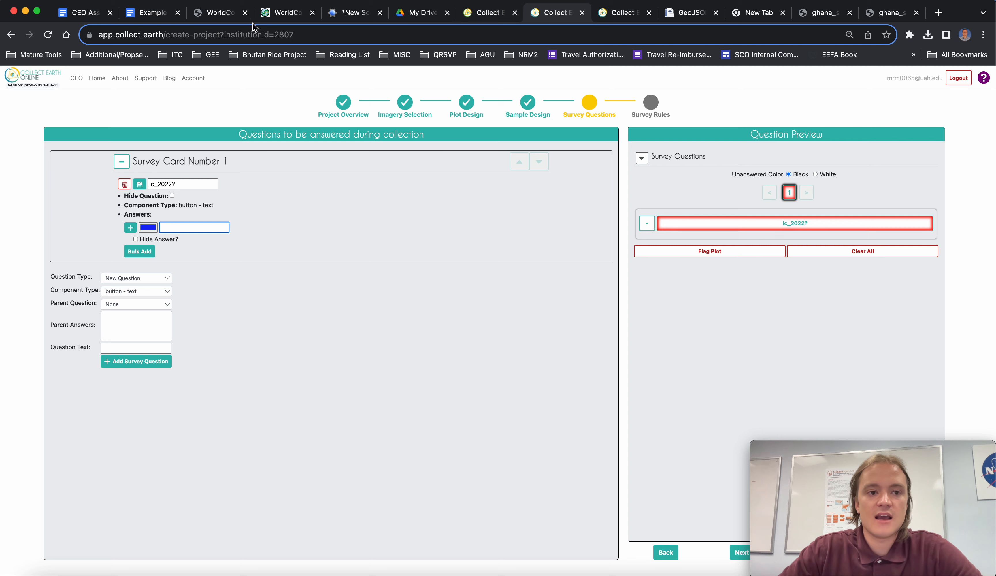
{"action": "left_click", "coordinate": [147, 16]}
{"action": "scroll", "coordinate": [408, 466], "scroll_direction": "down", "scroll_amount": 3}
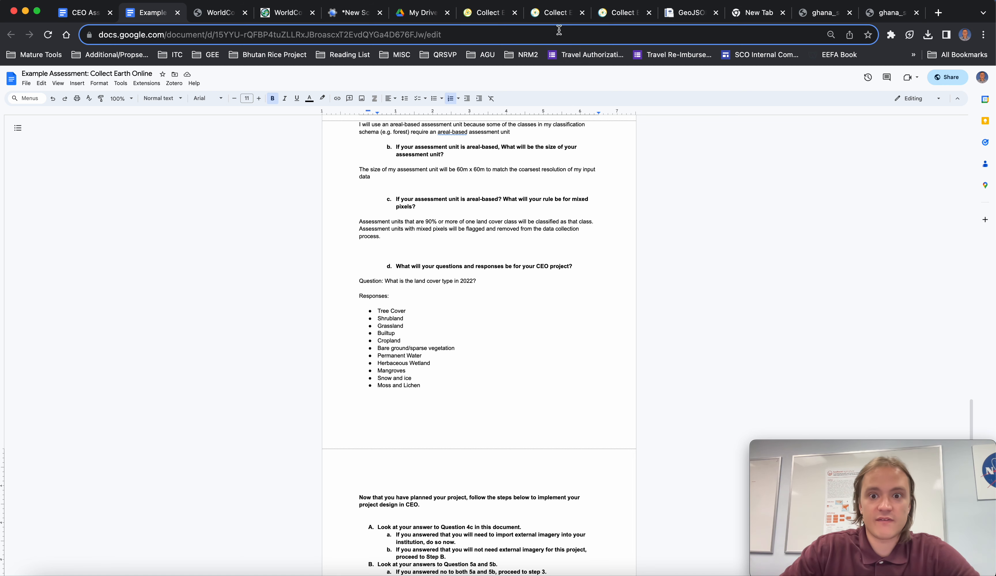
{"action": "left_click", "coordinate": [555, 12]}
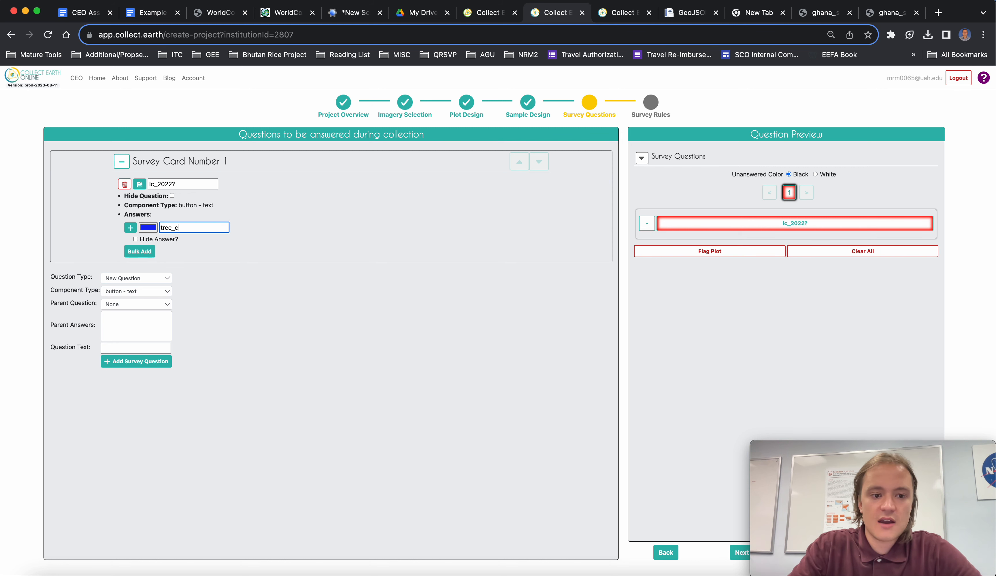
{"action": "left_click", "coordinate": [130, 228]}
Step: Add the answers shrubland and grassland to the lc_2022? question
{"action": "left_click", "coordinate": [181, 253]}
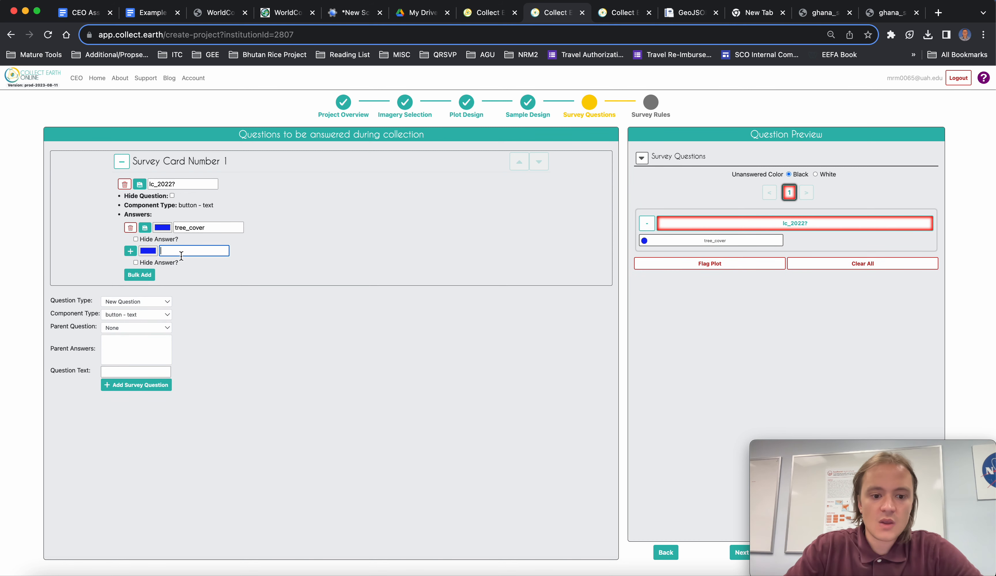
{"action": "type", "text": "shrubland"}
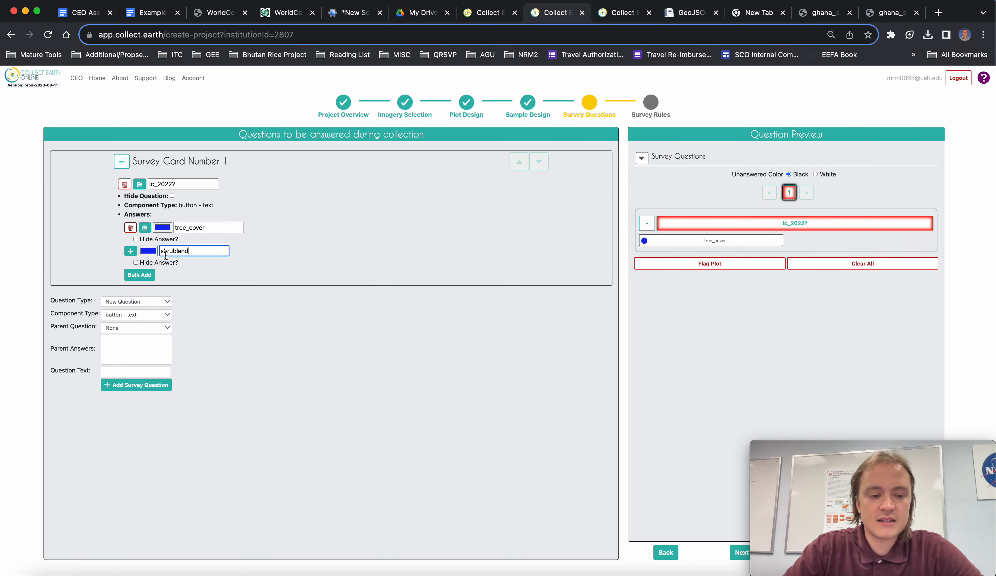
{"action": "left_click", "coordinate": [130, 251]}
{"action": "left_click", "coordinate": [176, 274]}
{"action": "type", "text": "grassland"}
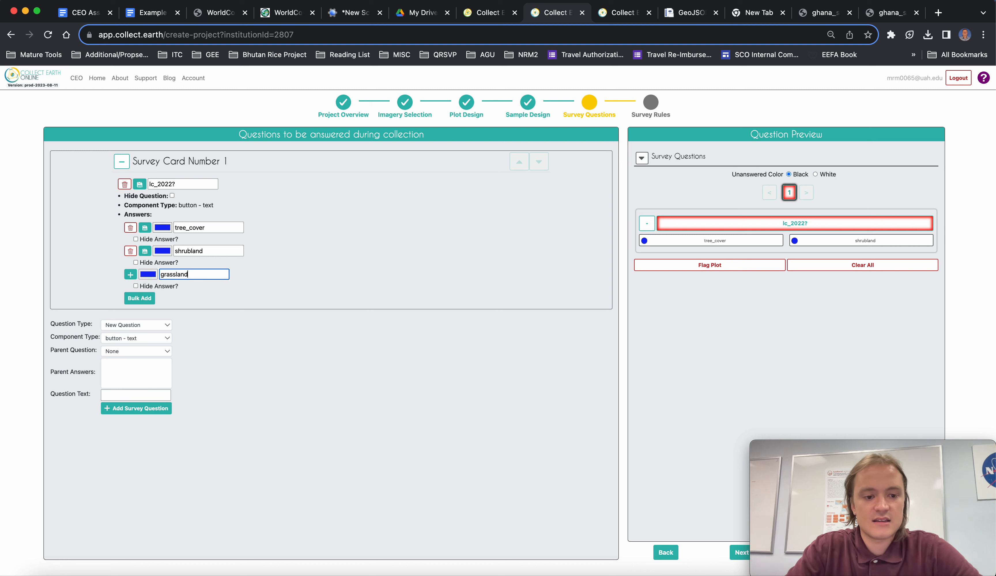
{"action": "left_click", "coordinate": [130, 274]}
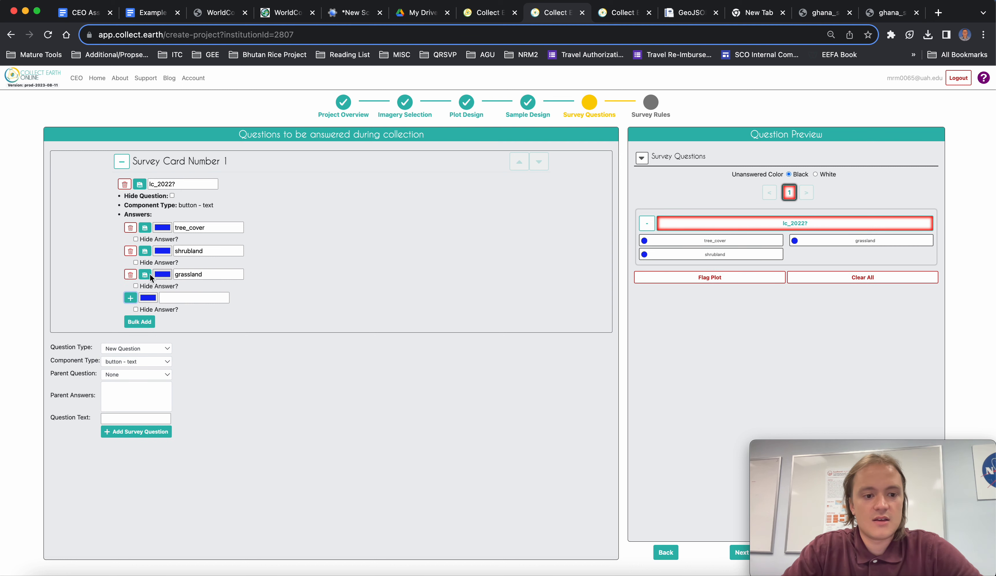
Step: Add the answers cropland and builtup to the lc_2022? question
{"action": "left_click", "coordinate": [178, 298]}
{"action": "type", "text": "cropland"}
{"action": "left_click", "coordinate": [130, 298]}
{"action": "left_click", "coordinate": [177, 320]}
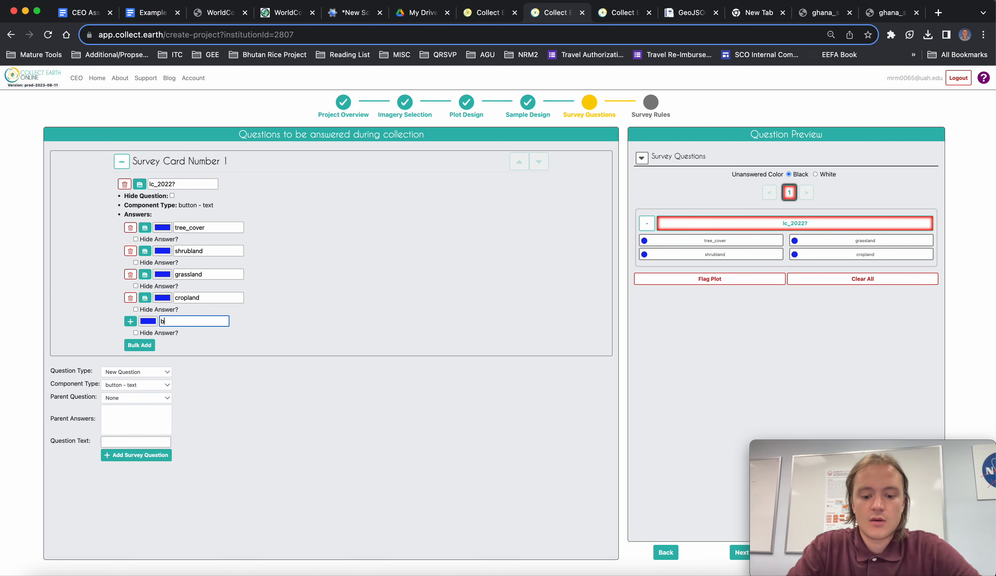
{"action": "type", "text": "builtup"}
{"action": "left_click", "coordinate": [130, 321]}
Step: Add the answers bare and permanent_water to the lc_2022? question
{"action": "left_click", "coordinate": [185, 345]}
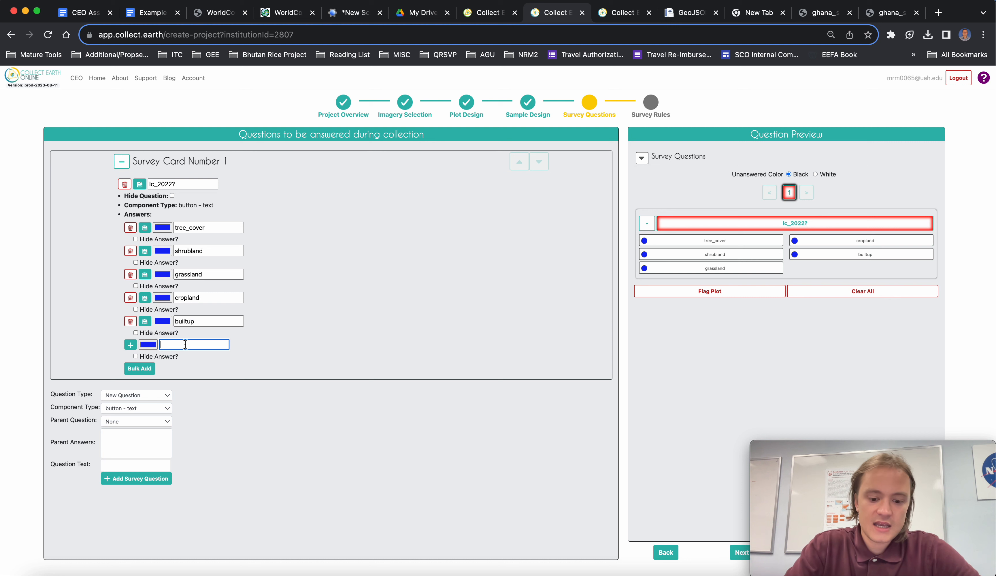
{"action": "left_click", "coordinate": [130, 344]}
{"action": "left_click", "coordinate": [171, 368]}
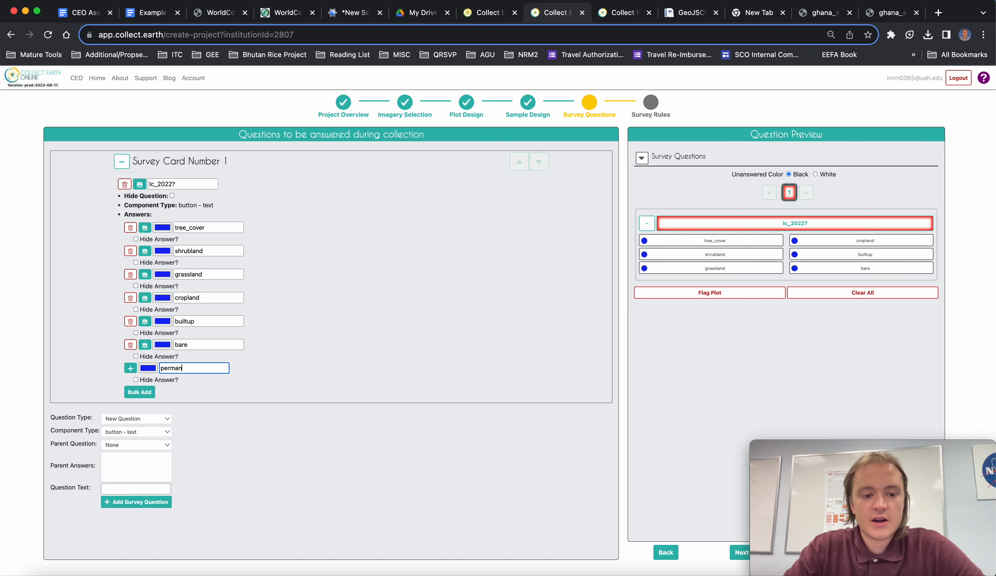
{"action": "type", "text": "permanent_water"}
{"action": "key", "text": "Return"}
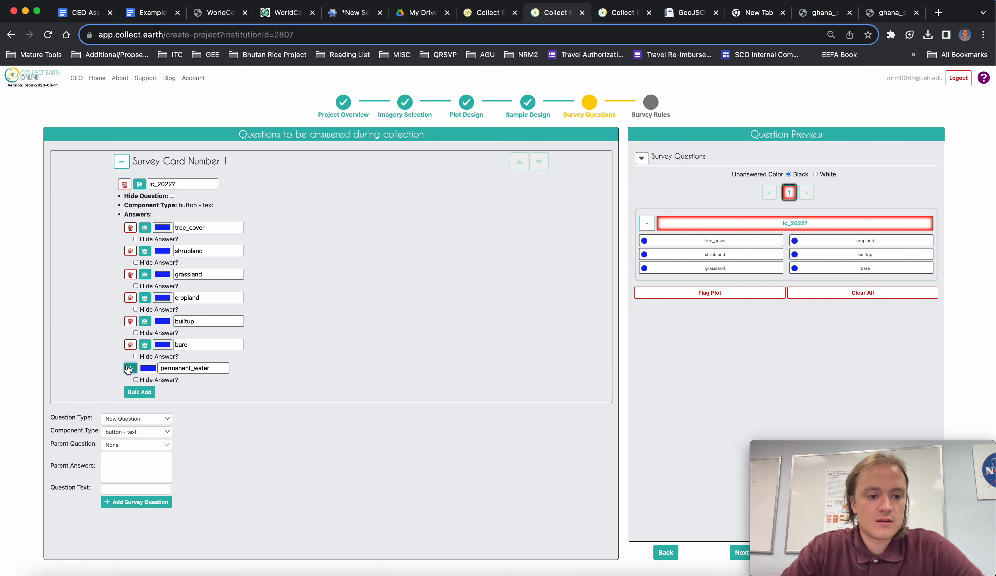
Step: Add the answers snow_ice and moss_lichen to the lc_2022? question
{"action": "left_click", "coordinate": [182, 394]}
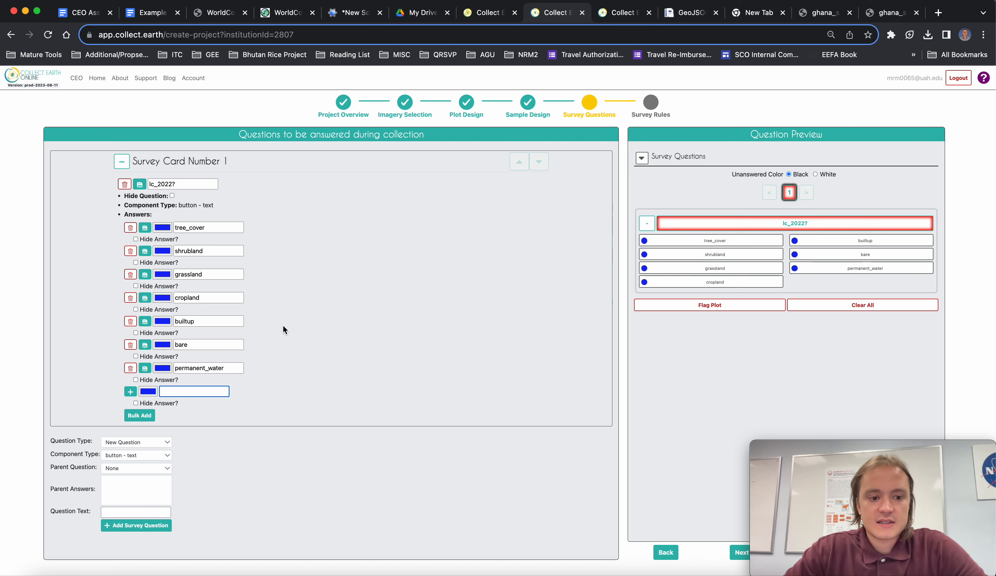
{"action": "type", "text": "snow_ice"}
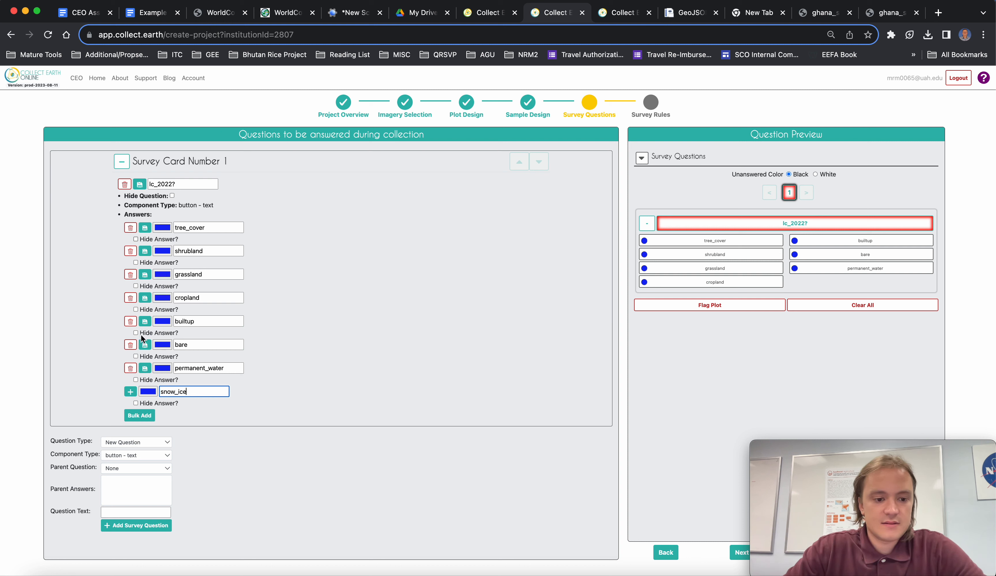
{"action": "key", "text": "Return"}
{"action": "left_click", "coordinate": [182, 414]}
{"action": "type", "text": "moss"}
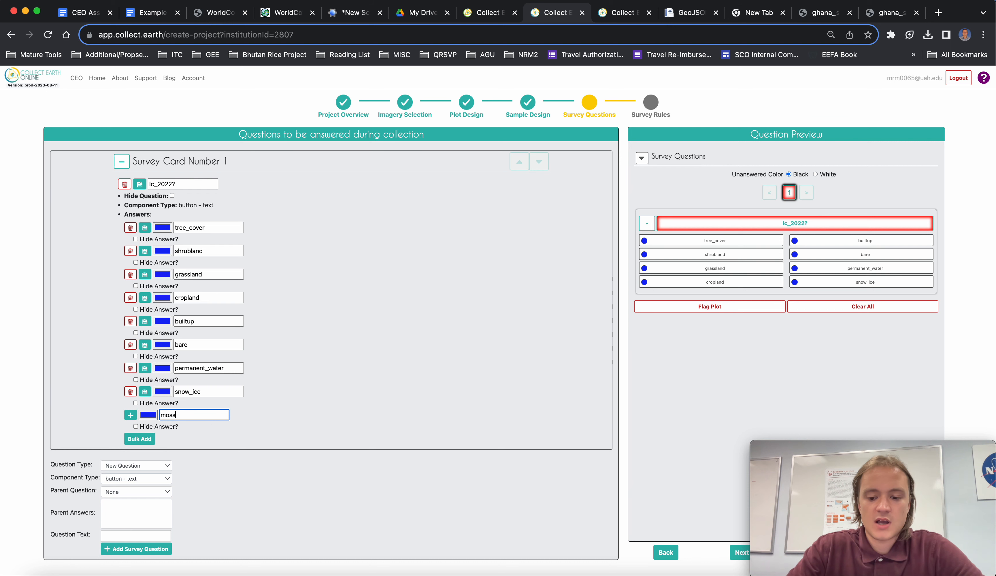
{"action": "type", "text": "_lichen"}
{"action": "key", "text": "Return"}
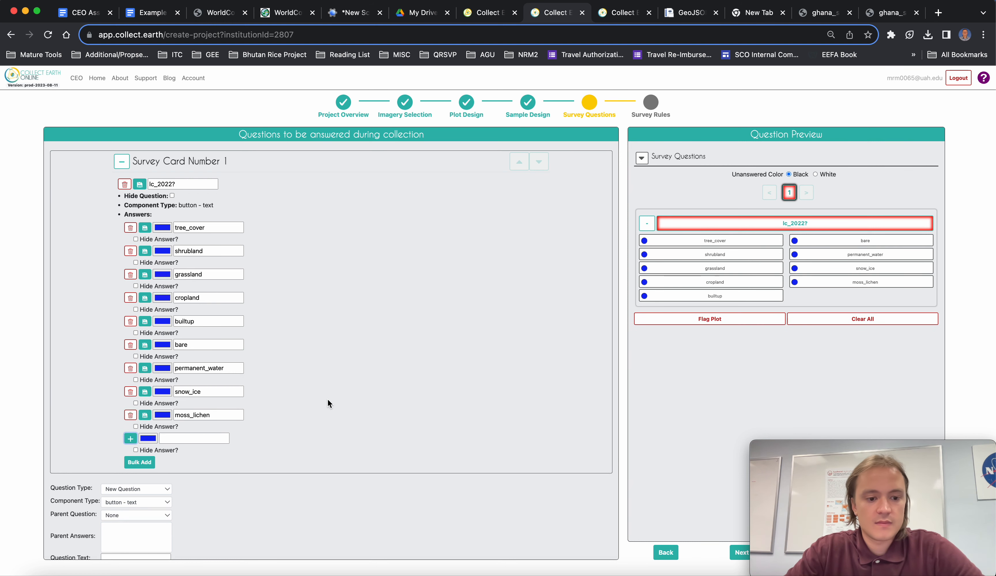
Step: Add the answer herb_wetland and enter mangrove as the name of the last answer of the lc_2022? question
{"action": "scroll", "coordinate": [329, 403], "scroll_direction": "down", "scroll_amount": 1}
{"action": "left_click", "coordinate": [179, 411]}
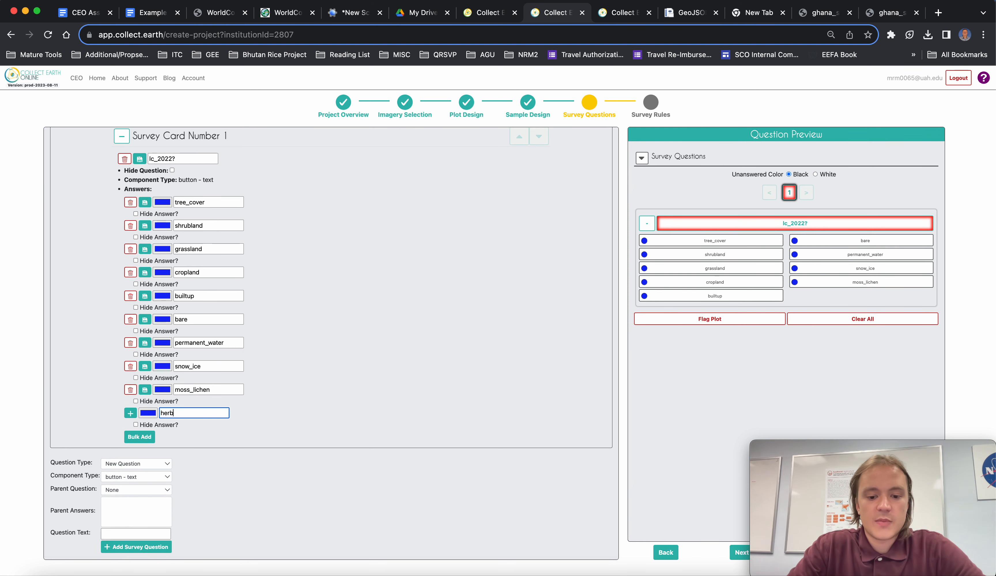
{"action": "type", "text": "herb_wetland"}
{"action": "key", "text": "Return"}
{"action": "left_click", "coordinate": [186, 436]}
{"action": "type", "text": "mangrove"}
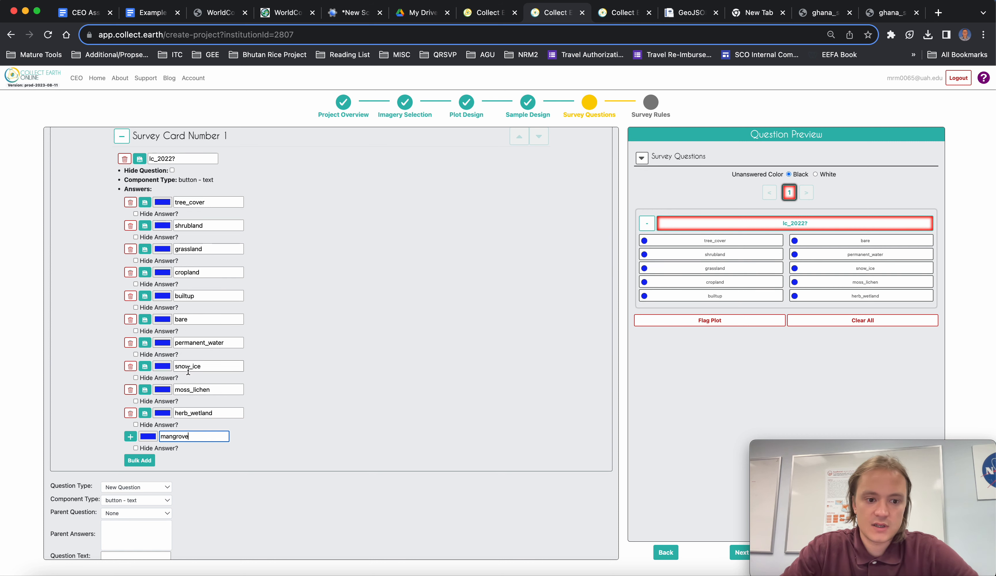
{"action": "left_click", "coordinate": [288, 268]}
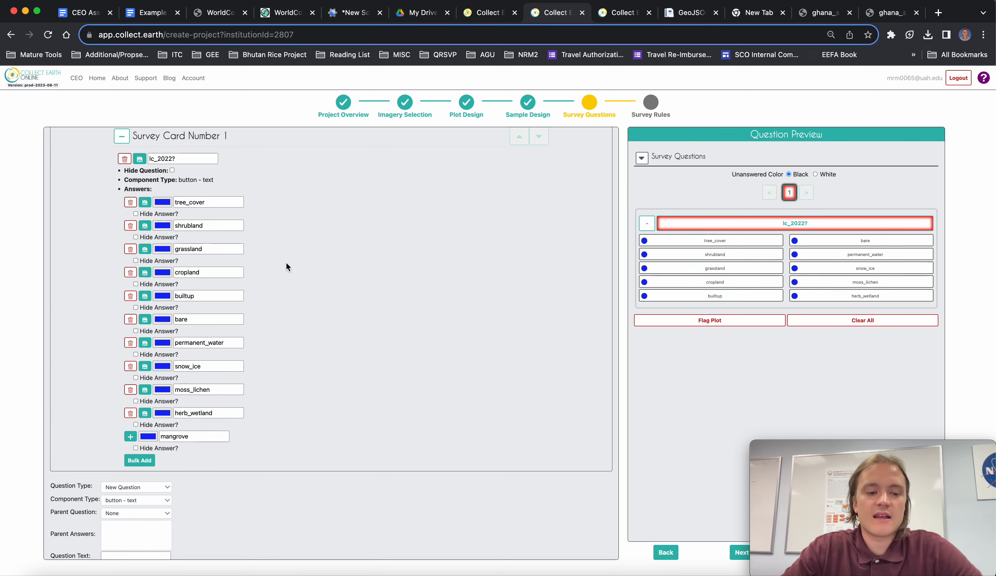
Step: Change the answer colors to olive green for tree_cover and dark red for shrubland
{"action": "left_click", "coordinate": [162, 202]}
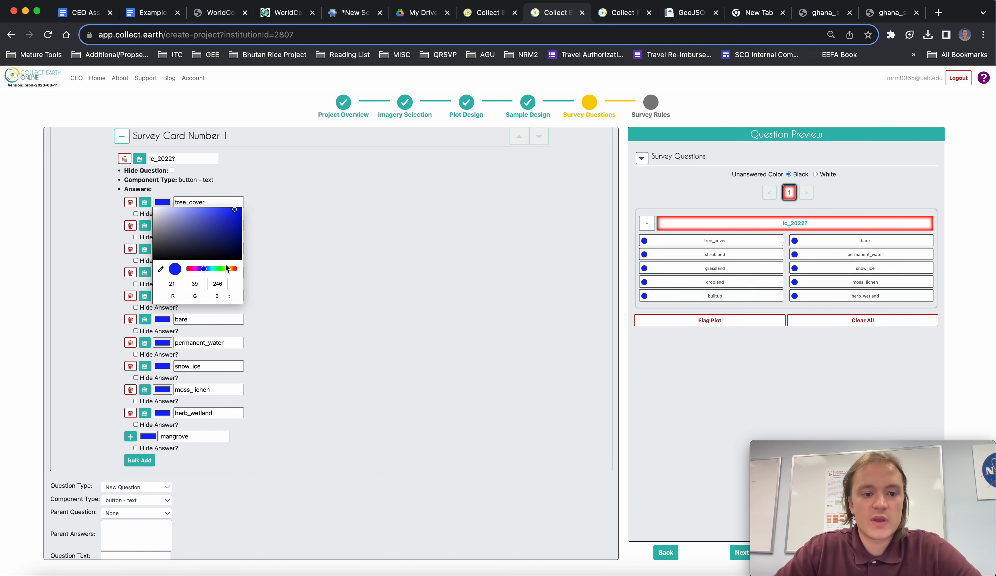
{"action": "left_click_drag", "start_coordinate": [230, 269], "coordinate": [226, 269]}
{"action": "left_click", "coordinate": [229, 217]}
{"action": "left_click", "coordinate": [279, 209]}
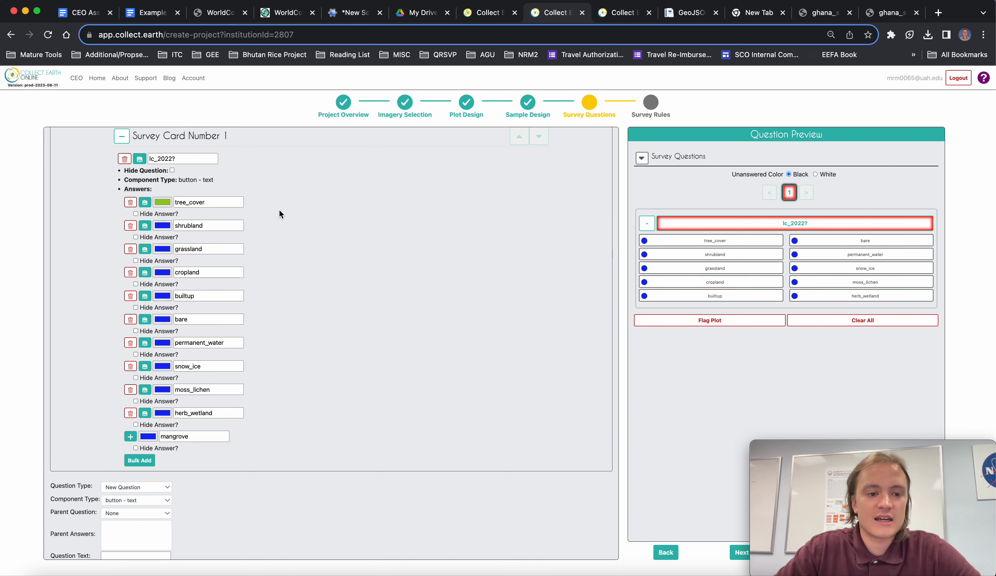
{"action": "left_click", "coordinate": [162, 226]}
{"action": "left_click_drag", "start_coordinate": [202, 292], "coordinate": [175, 315]}
{"action": "left_click", "coordinate": [220, 252]}
{"action": "left_click", "coordinate": [320, 239]}
Step: Change the answer colors to dark green (RGB 19, 75, 12) for grassland, mint green for cropland and orange for builtup
{"action": "left_click", "coordinate": [162, 249]}
{"action": "left_click", "coordinate": [229, 295]}
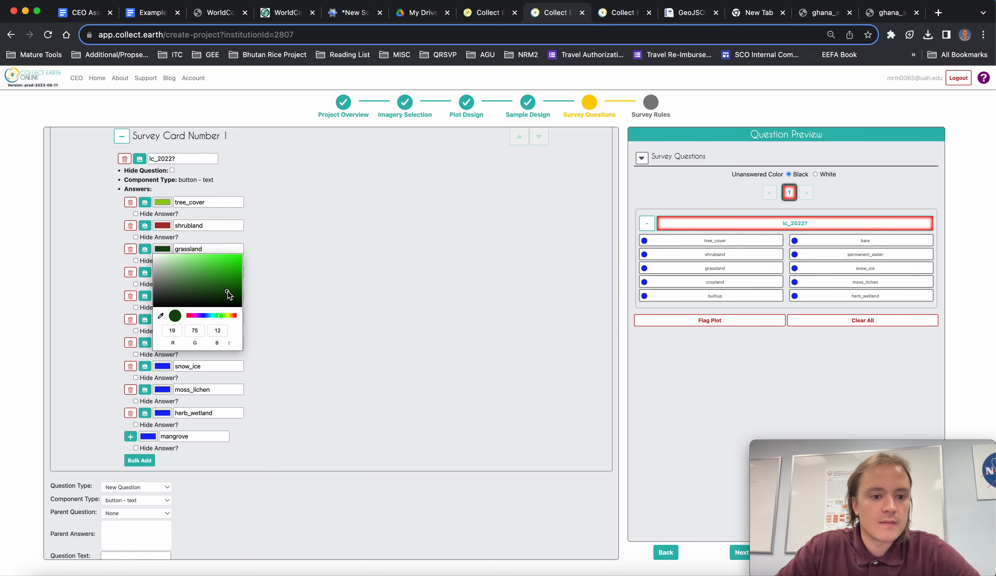
{"action": "left_click", "coordinate": [322, 246]}
{"action": "left_click", "coordinate": [163, 273]}
{"action": "left_click", "coordinate": [214, 340]}
{"action": "left_click", "coordinate": [321, 291]}
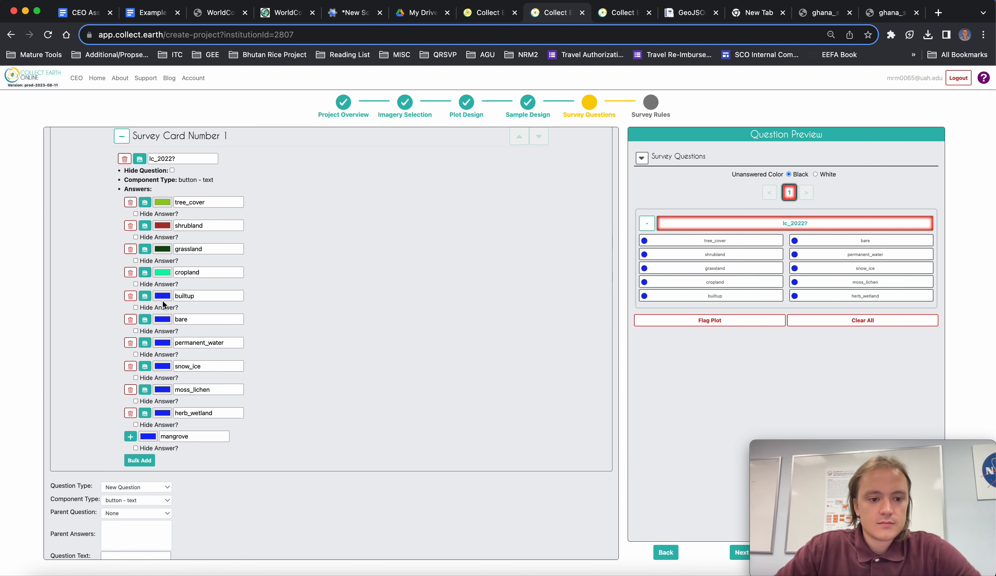
{"action": "left_click", "coordinate": [162, 295]}
{"action": "left_click", "coordinate": [233, 363]}
{"action": "left_click", "coordinate": [329, 302]}
Step: Save the new colors of the tree_cover, shrubland, grassland, cropland and builtup answers, and save the lc_2022? question
{"action": "scroll", "coordinate": [440, 346], "scroll_direction": "down", "scroll_amount": 1}
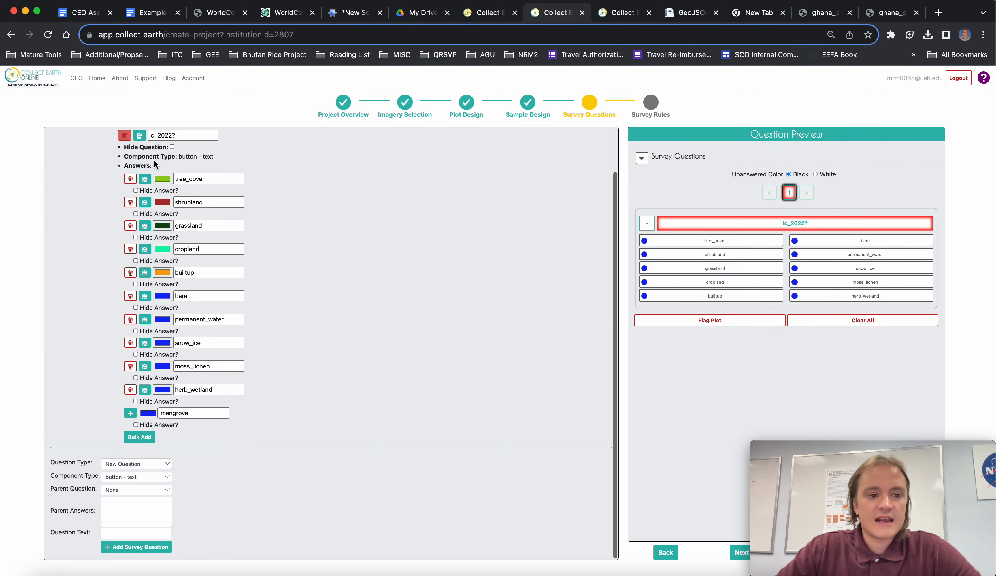
{"action": "left_click", "coordinate": [143, 179]}
{"action": "left_click", "coordinate": [145, 203]}
{"action": "left_click", "coordinate": [145, 226]}
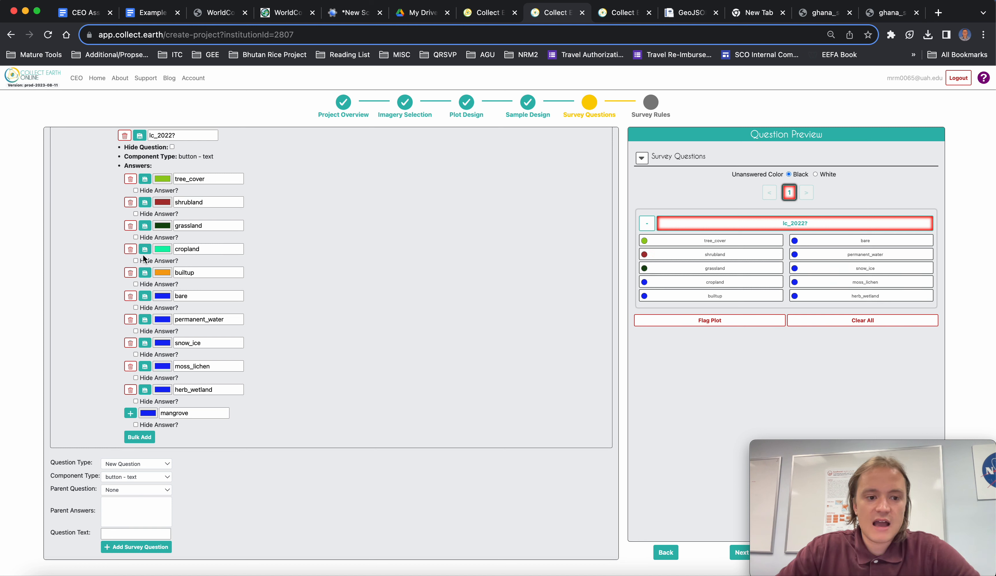
{"action": "left_click", "coordinate": [145, 250]}
{"action": "left_click", "coordinate": [144, 273]}
{"action": "scroll", "coordinate": [356, 244], "scroll_direction": "up", "scroll_amount": 2}
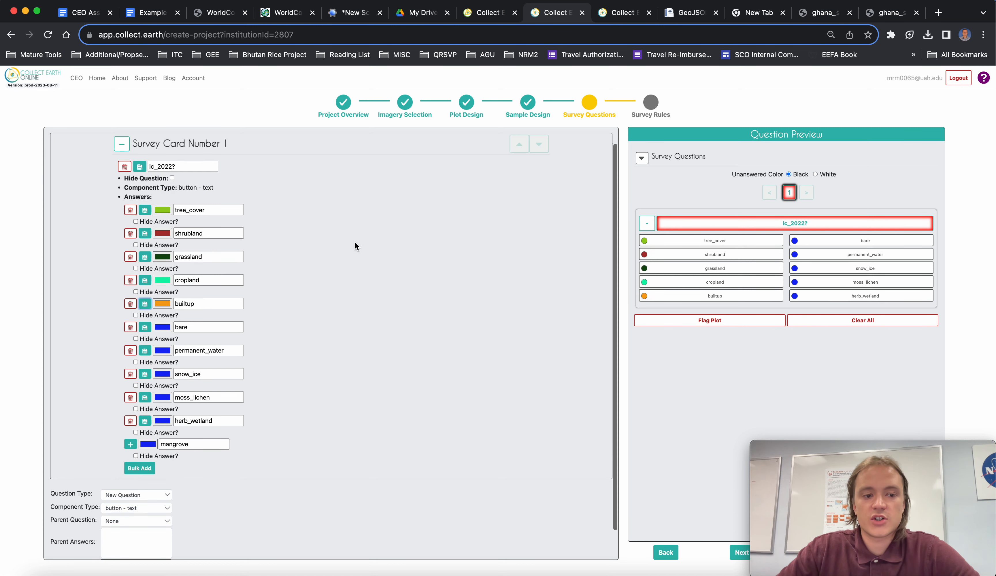
{"action": "left_click", "coordinate": [139, 183]}
Step: Change the color of the bare answer to purple
{"action": "scroll", "coordinate": [339, 279], "scroll_direction": "down", "scroll_amount": 2}
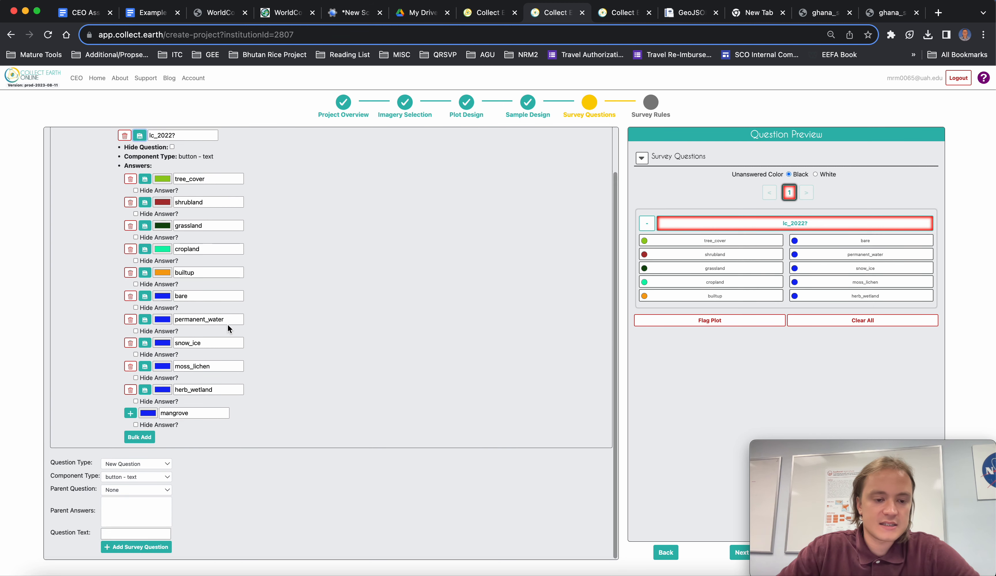
{"action": "left_click", "coordinate": [162, 296]}
{"action": "left_click", "coordinate": [218, 363]}
{"action": "left_click", "coordinate": [234, 321]}
{"action": "left_click", "coordinate": [180, 344]}
{"action": "left_click", "coordinate": [200, 362]}
{"action": "left_click", "coordinate": [201, 321]}
{"action": "left_click", "coordinate": [321, 318]}
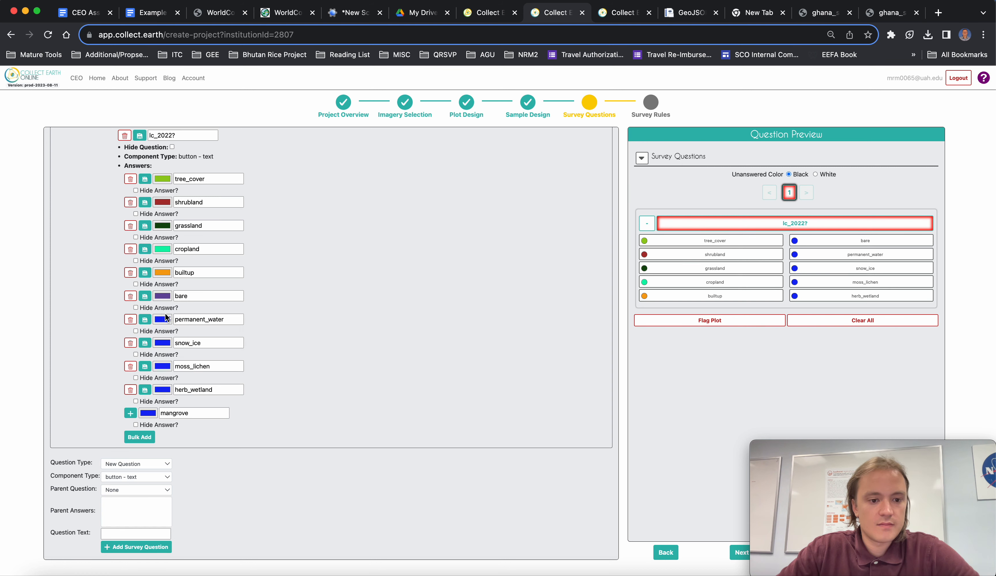
Step: Change the answer colors to white for snow_ice and bright green for moss_lichen
{"action": "left_click", "coordinate": [162, 342]}
{"action": "left_click", "coordinate": [222, 409]}
{"action": "left_click_drag", "start_coordinate": [223, 409], "coordinate": [259, 409]}
{"action": "left_click", "coordinate": [163, 363]}
{"action": "left_click", "coordinate": [342, 363]}
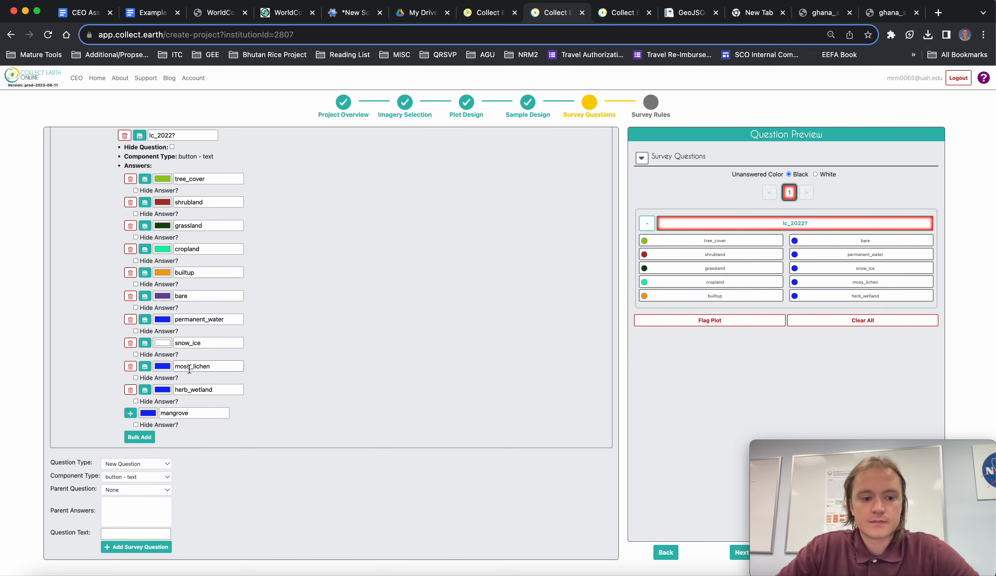
{"action": "left_click", "coordinate": [162, 364]}
{"action": "mouse_move", "coordinate": [223, 433]}
{"action": "left_mouse_down"}
{"action": "mouse_move", "coordinate": [234, 433]}
{"action": "mouse_move", "coordinate": [215, 434]}
{"action": "left_mouse_up"}
{"action": "left_click", "coordinate": [237, 375]}
{"action": "left_click", "coordinate": [251, 376]}
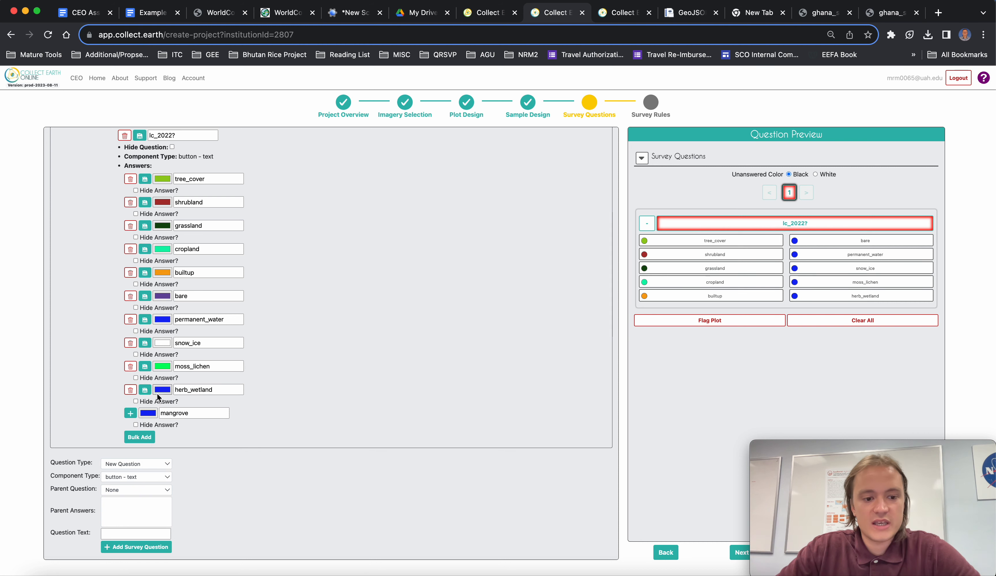
Step: Change the color of the herb_wetland answer to a grayish mauve
{"action": "left_click", "coordinate": [163, 389]}
{"action": "left_click_drag", "start_coordinate": [196, 457], "coordinate": [186, 456]}
{"action": "left_click", "coordinate": [213, 406]}
{"action": "left_click", "coordinate": [168, 412]}
{"action": "left_click", "coordinate": [362, 350]}
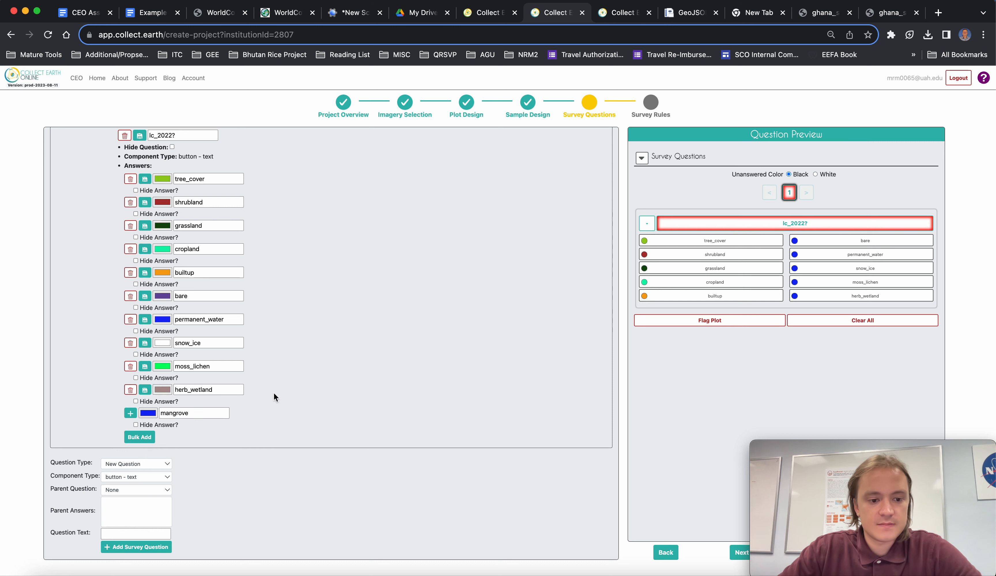
Step: Set the mangrove answer's color to lime green (RGB 167, 246, 19) and add it to the lc_2022? question
{"action": "left_click", "coordinate": [148, 413]}
{"action": "left_click", "coordinate": [214, 479]}
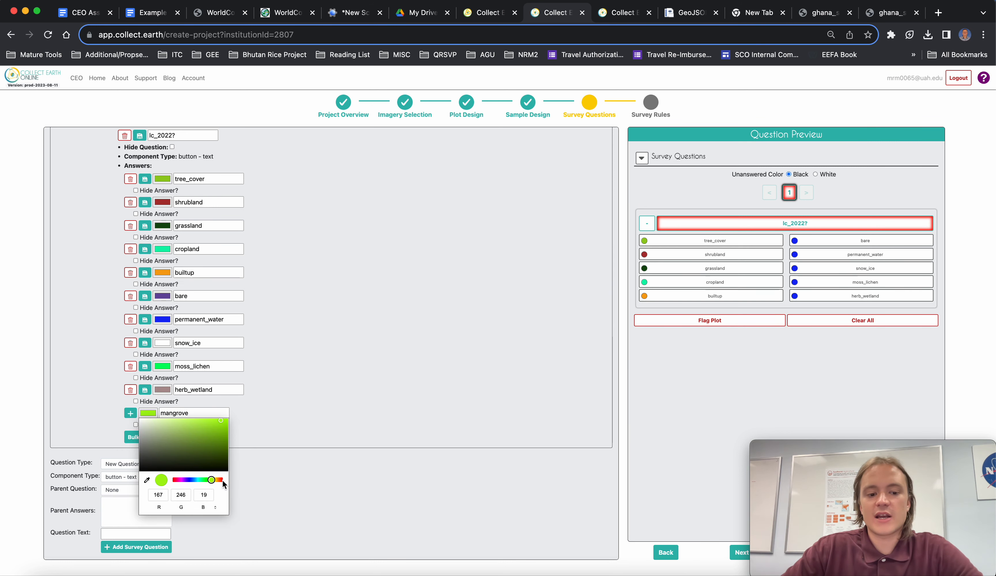
{"action": "left_click", "coordinate": [300, 401]}
{"action": "left_click", "coordinate": [130, 413]}
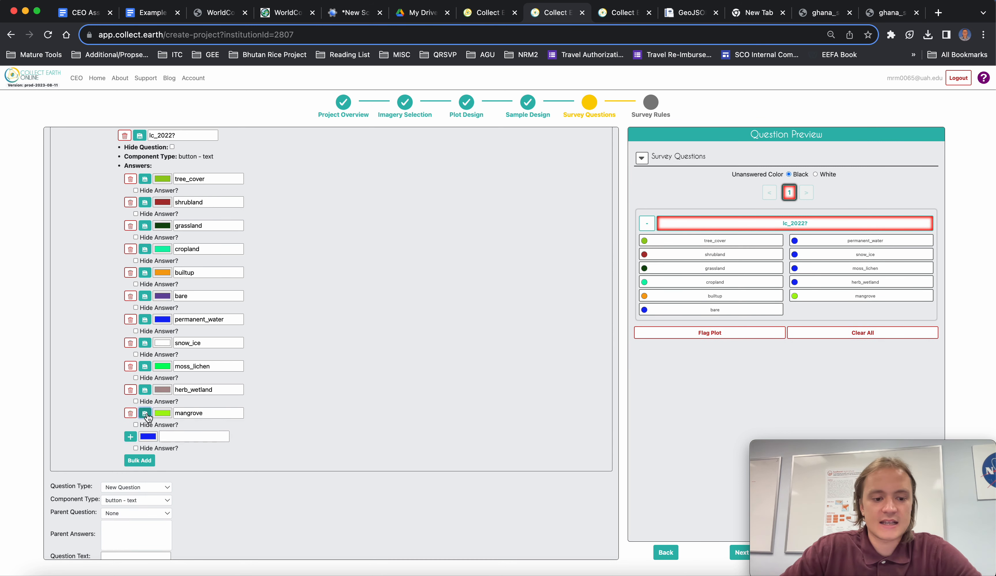
Step: Save the new colors of the herb_wetland, moss_lichen, snow_ice and bare answers
{"action": "left_click", "coordinate": [144, 366]}
{"action": "left_click", "coordinate": [145, 343]}
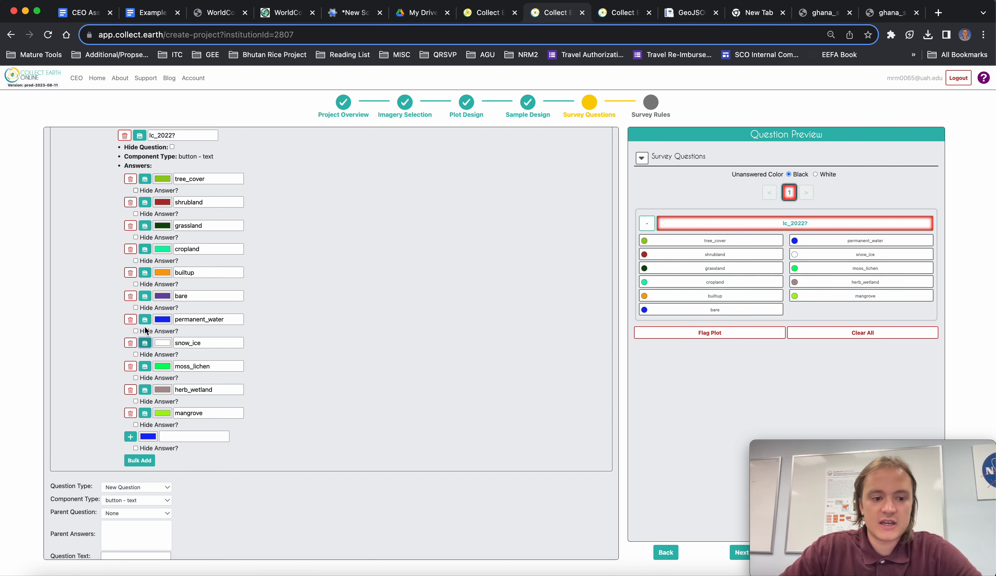
{"action": "left_click", "coordinate": [145, 297]}
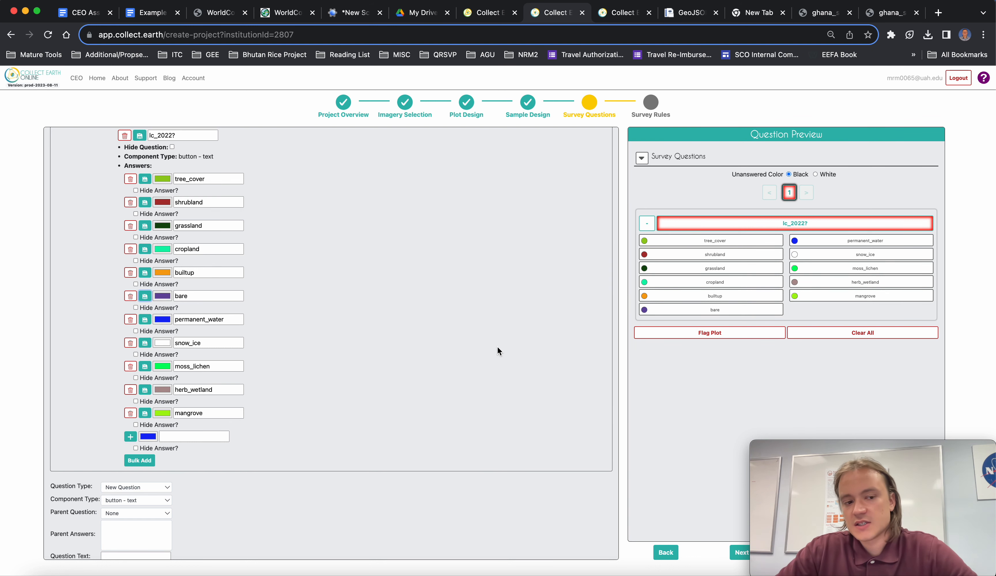
{"action": "scroll", "coordinate": [497, 346], "scroll_direction": "up", "scroll_amount": 3}
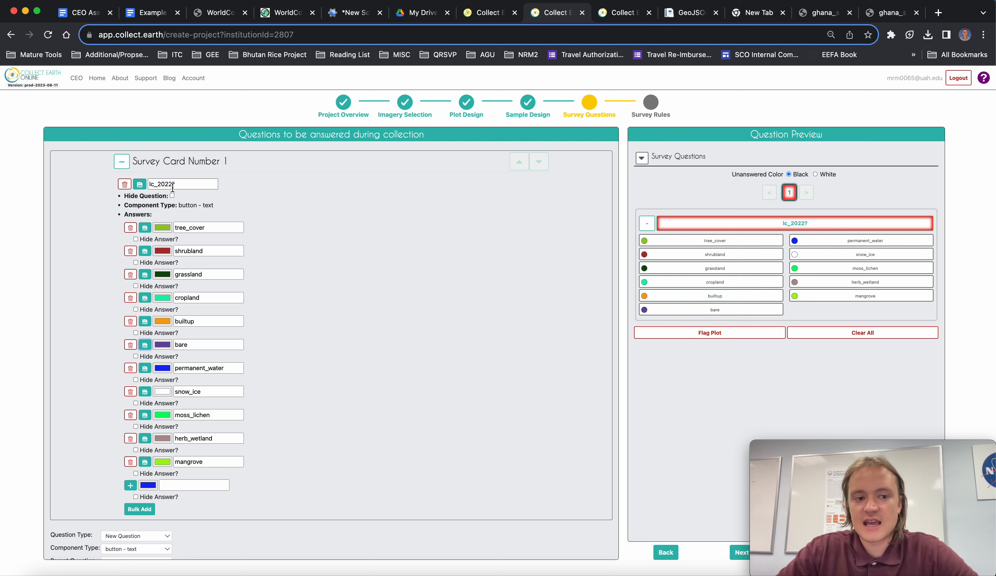
Step: Finish the project wizard without adding survey rules, agree to the Terms of Service and create the Ghana Land Cover project
{"action": "left_click", "coordinate": [739, 556]}
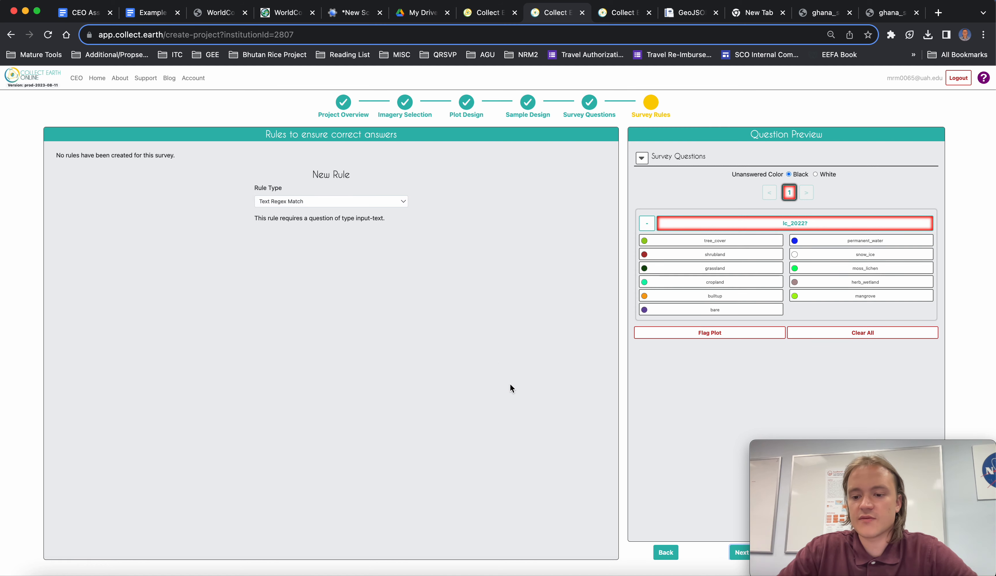
{"action": "left_click", "coordinate": [742, 555]}
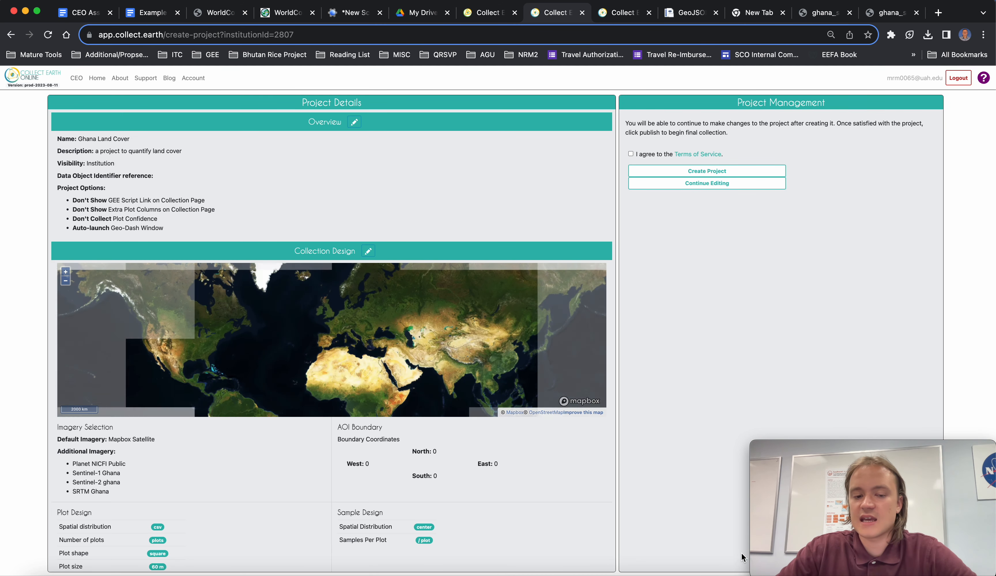
{"action": "left_click", "coordinate": [630, 153]}
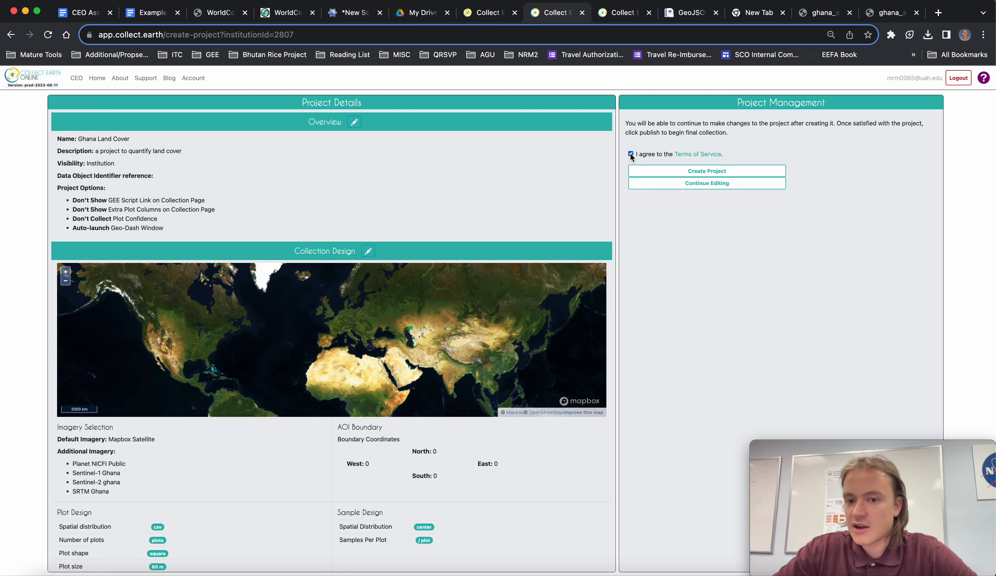
{"action": "left_click", "coordinate": [678, 173]}
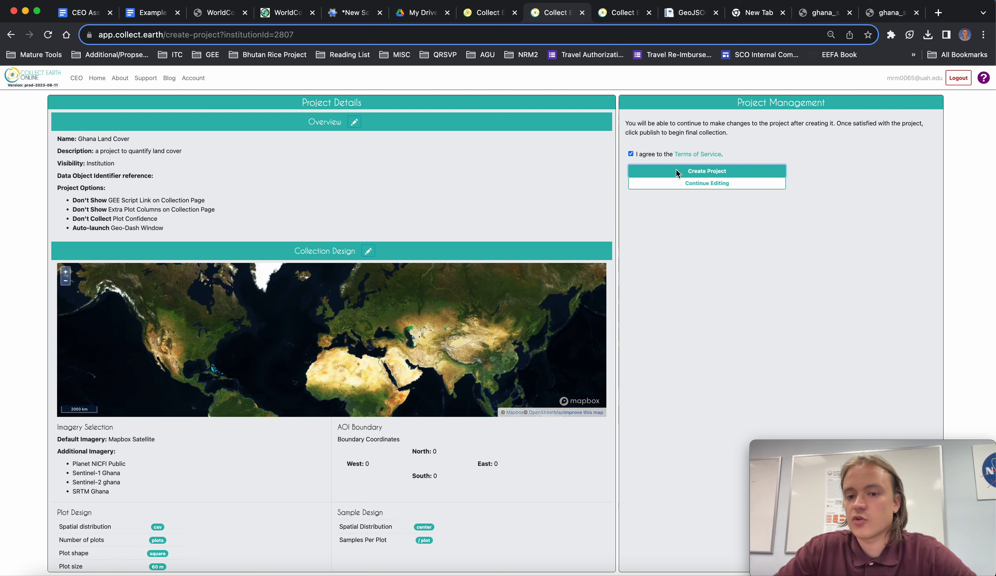
{"action": "left_click", "coordinate": [590, 99]}
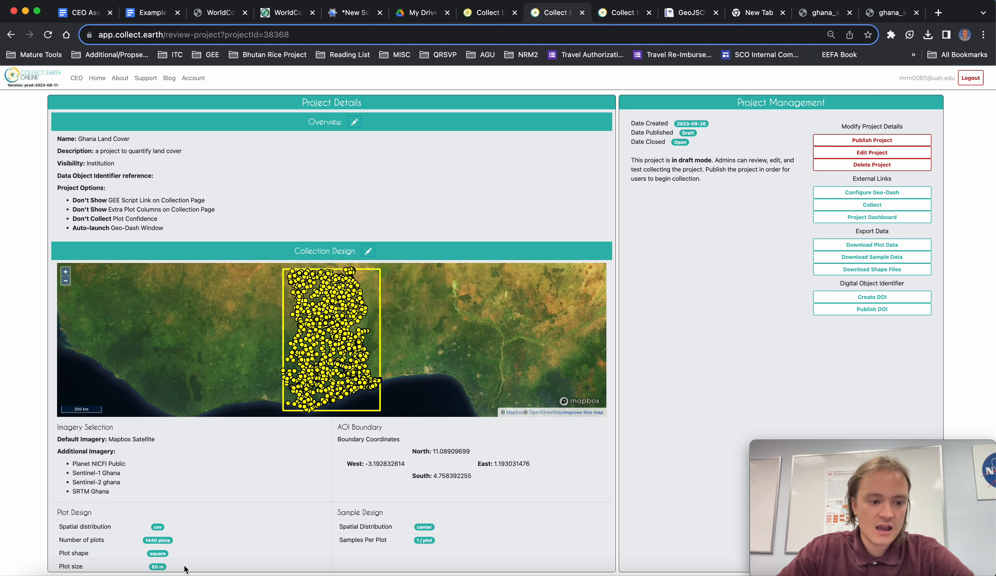
Step: Check the additional imagery in the project details, and open the project's data collection page, acknowledging draft mode
{"action": "left_click_drag", "start_coordinate": [72, 464], "coordinate": [114, 501]}
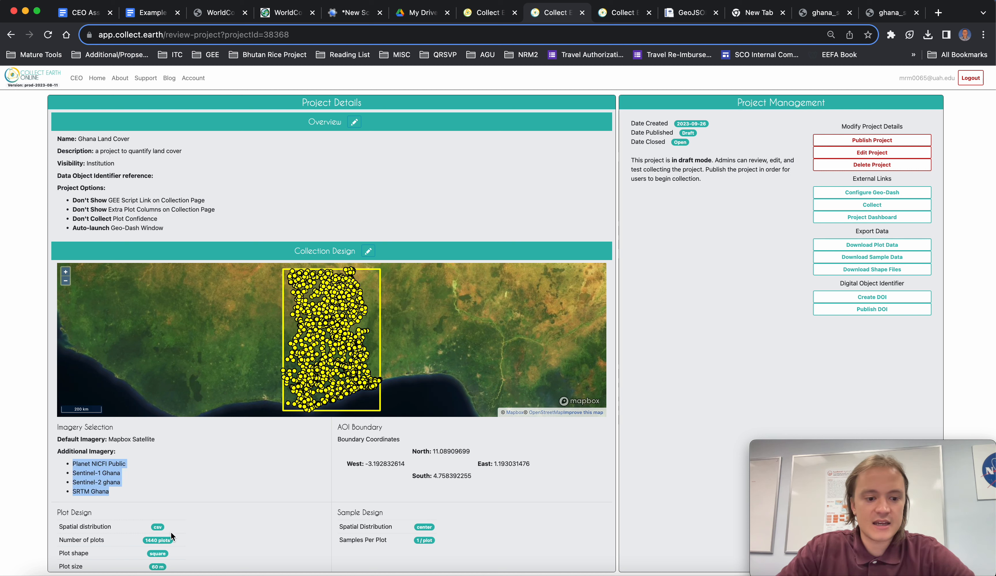
{"action": "left_click", "coordinate": [732, 448]}
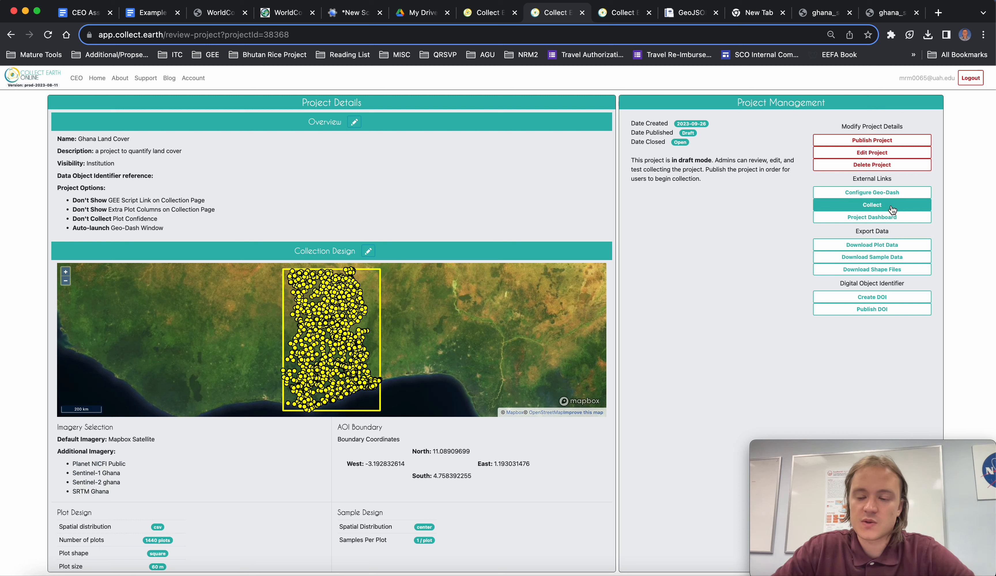
{"action": "left_click", "coordinate": [871, 205]}
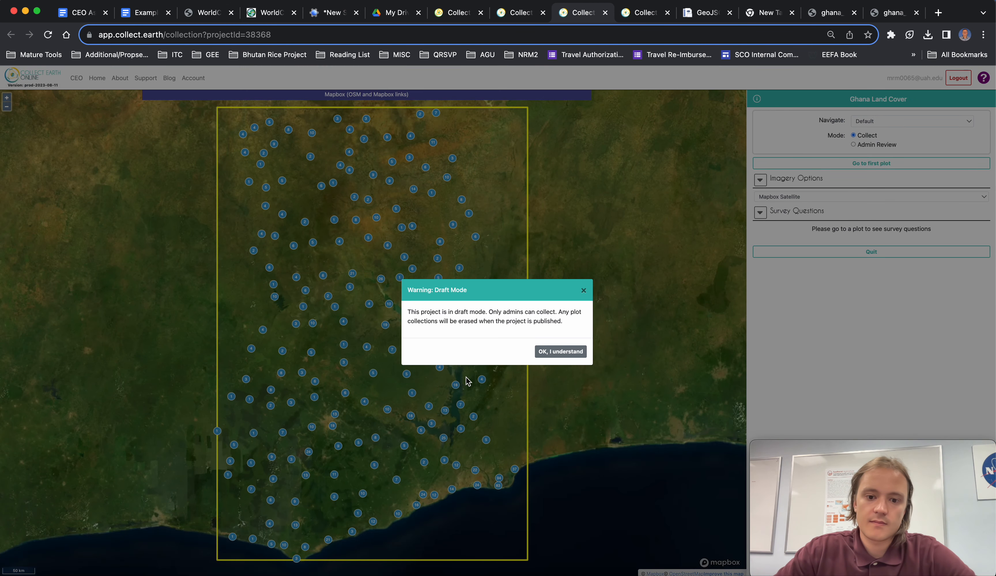
{"action": "left_click", "coordinate": [545, 350]}
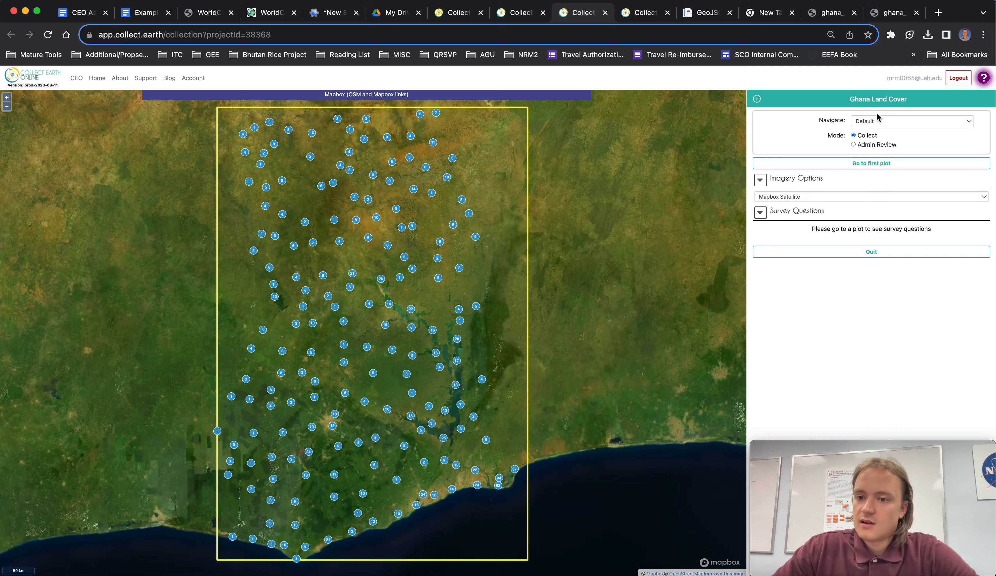
Step: Set plot navigation to Unanalyzed plots and go to the first plot to inspect it with its surroundings
{"action": "left_click", "coordinate": [874, 122]}
{"action": "left_click", "coordinate": [877, 131]}
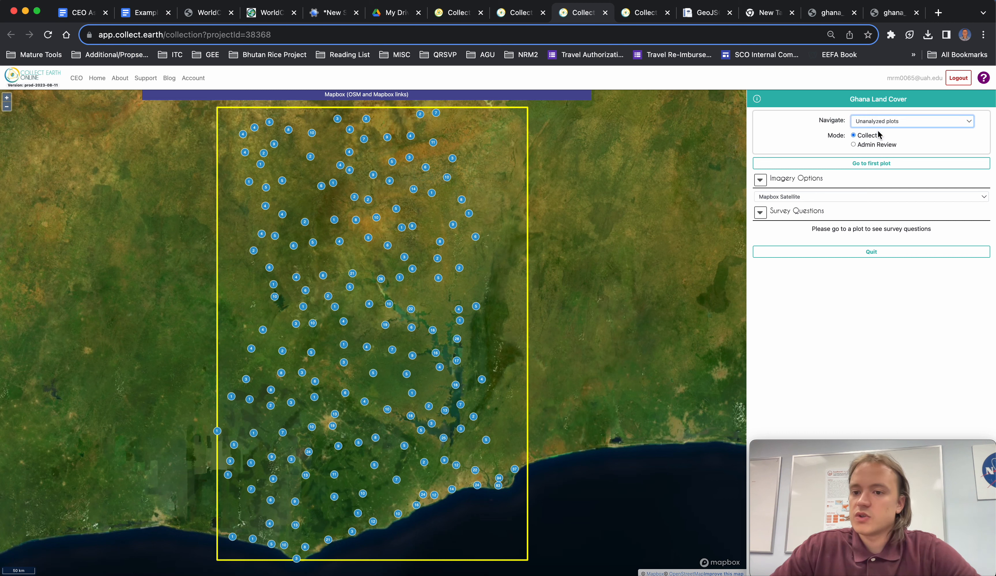
{"action": "left_click", "coordinate": [877, 165]}
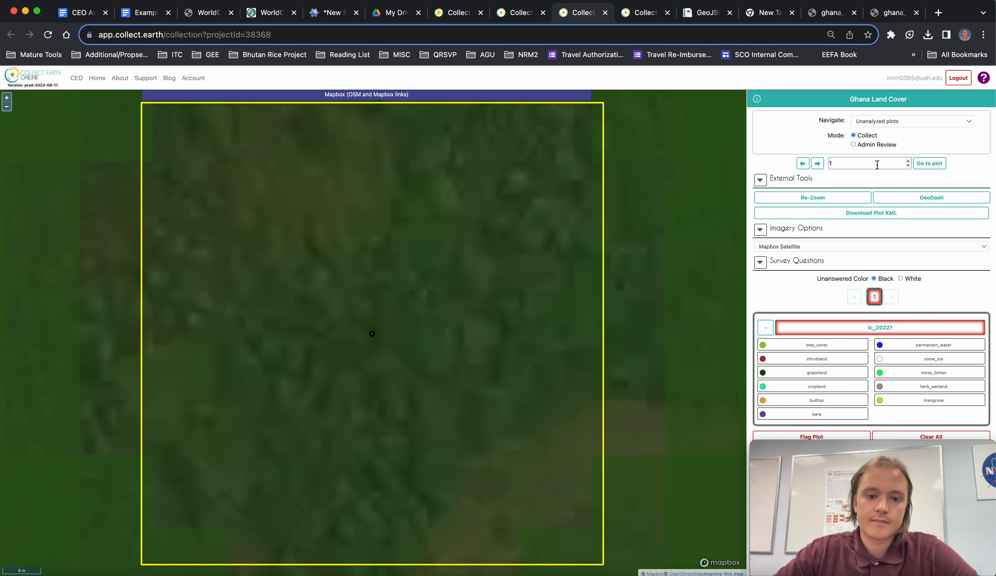
{"action": "scroll", "coordinate": [398, 394], "scroll_direction": "down", "scroll_amount": 5}
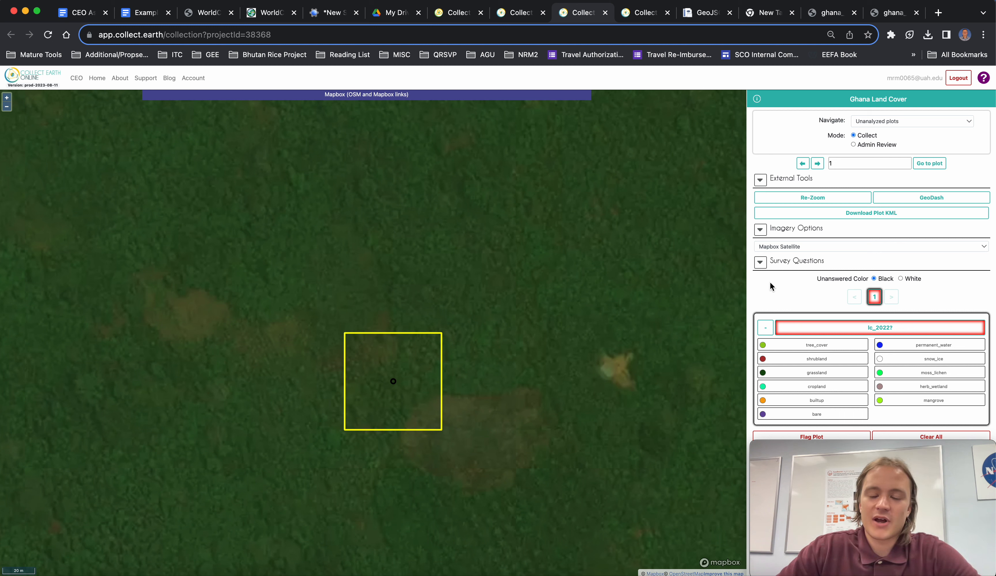
{"action": "left_click_drag", "start_coordinate": [837, 163], "coordinate": [812, 163]}
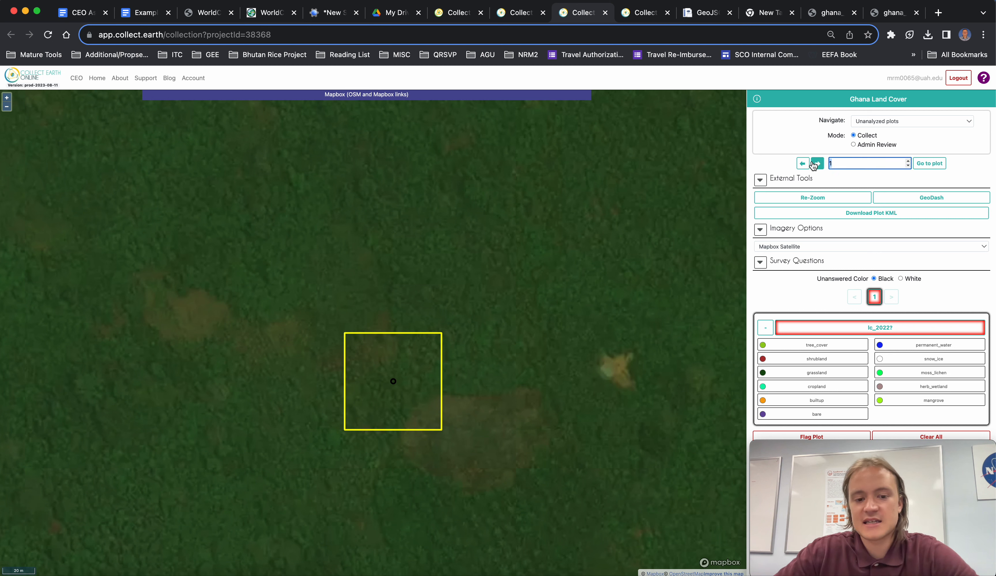